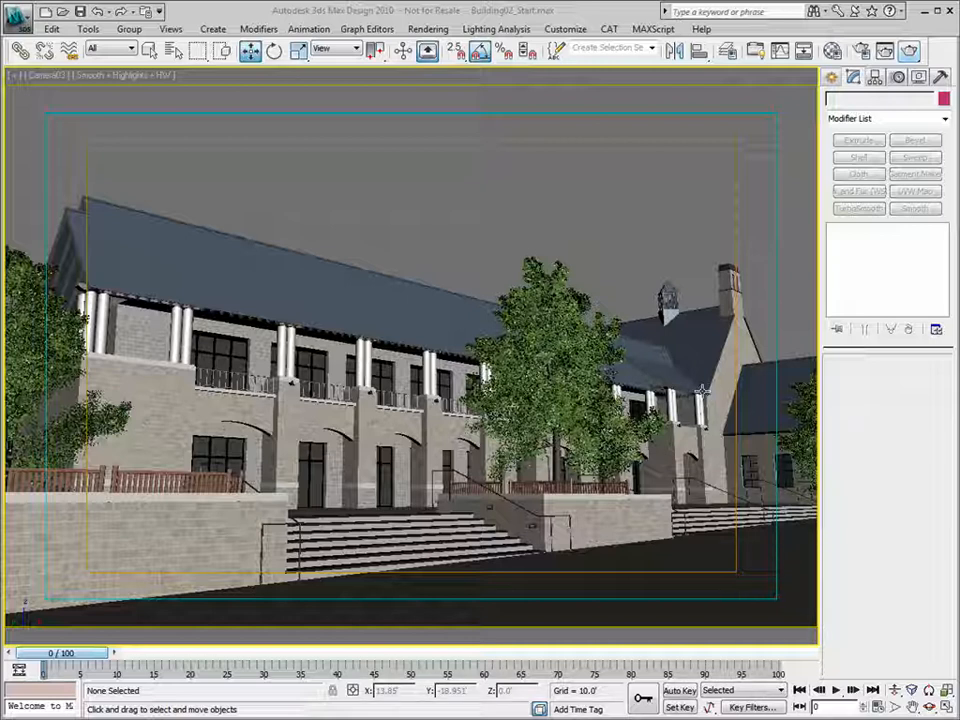
- Switch from the camera to a Perspective view and examine the building and its surroundings from an elevated angle
key("p")
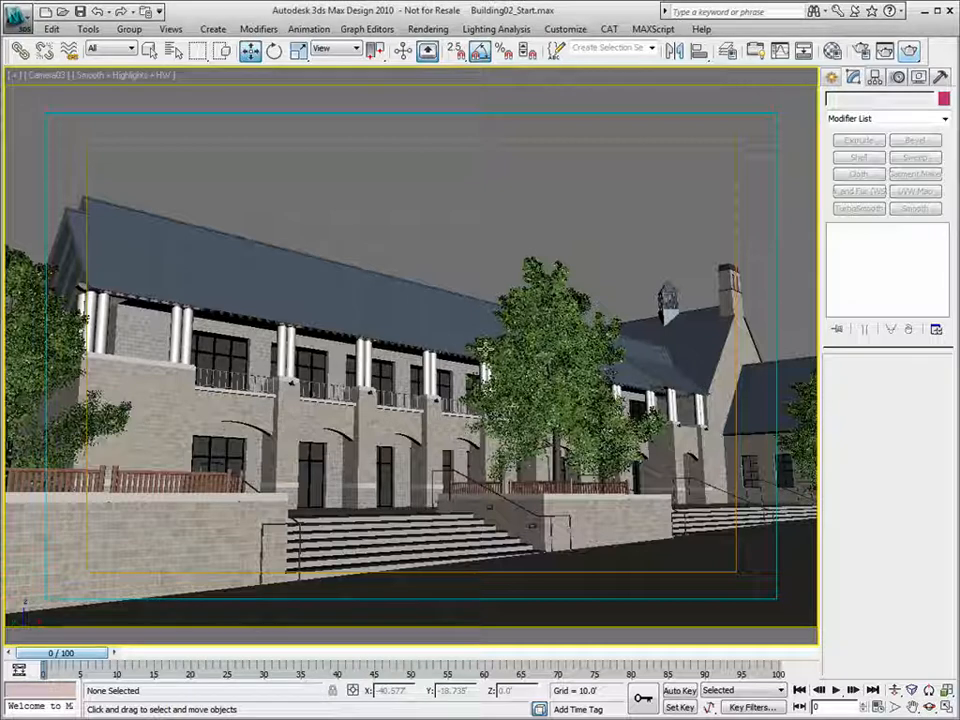
left_click(927, 706)
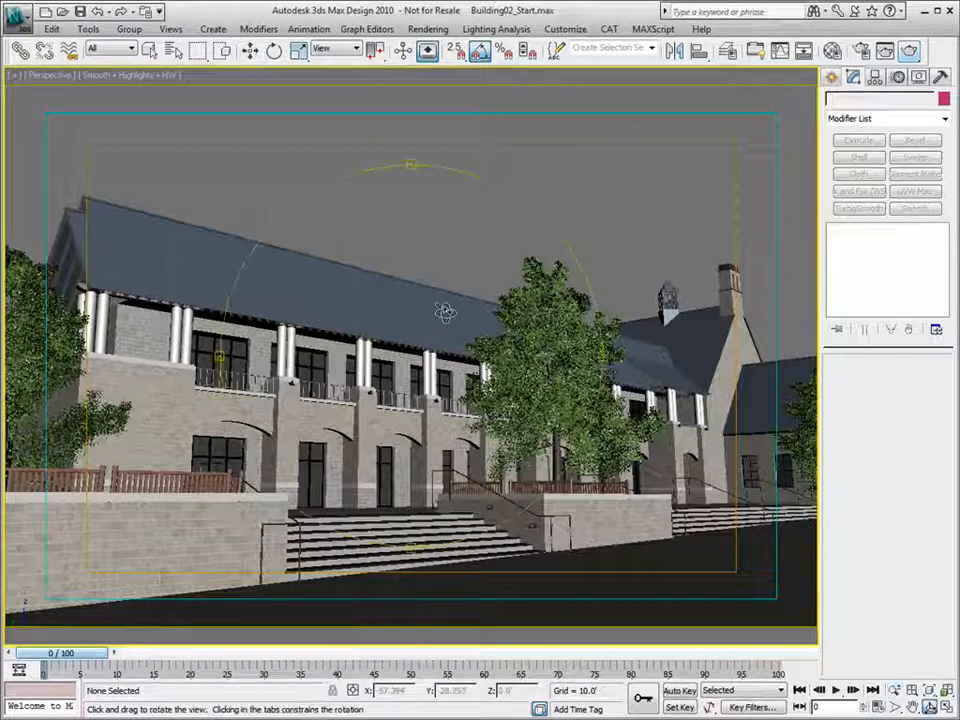
left_click_drag(456, 315, 265, 260)
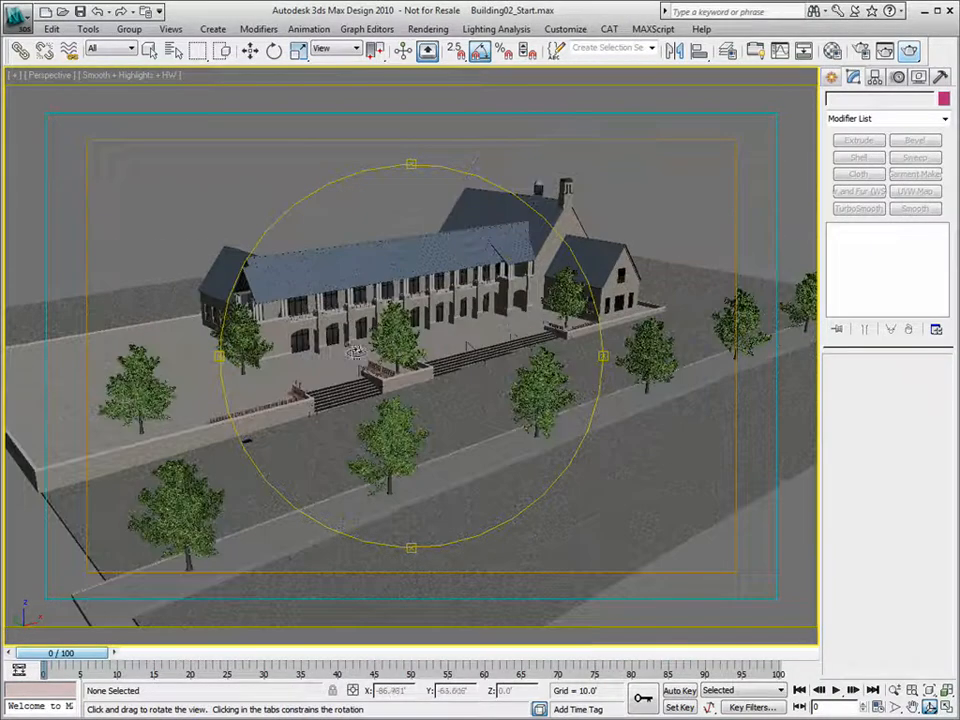
left_click(894, 690)
left_click_drag(395, 360, 397, 316)
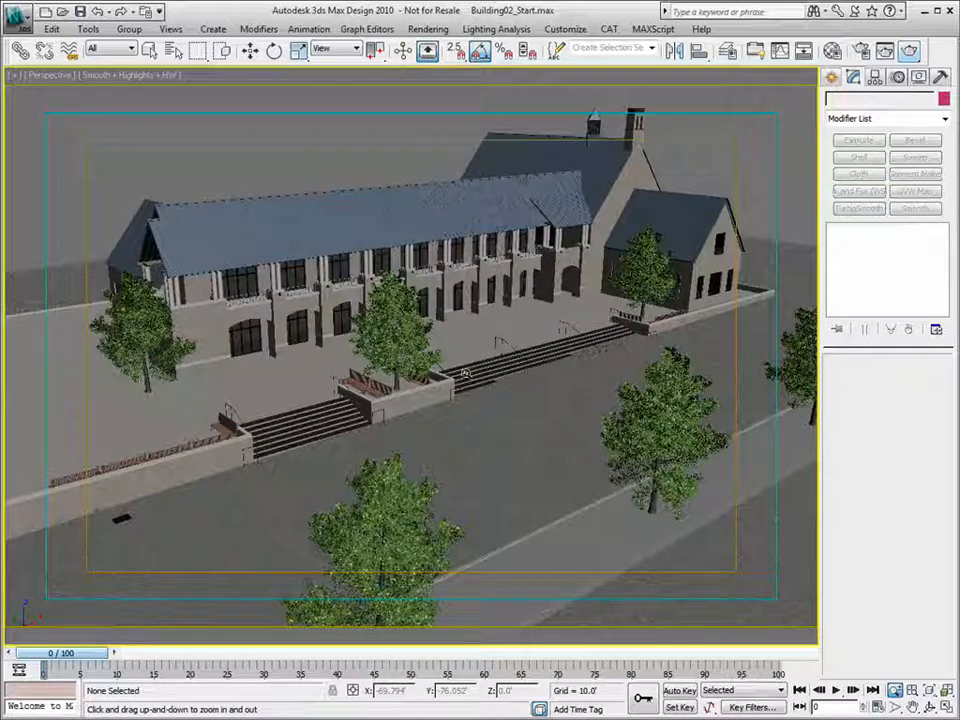
left_click(930, 707)
left_click_drag(388, 400, 324, 292)
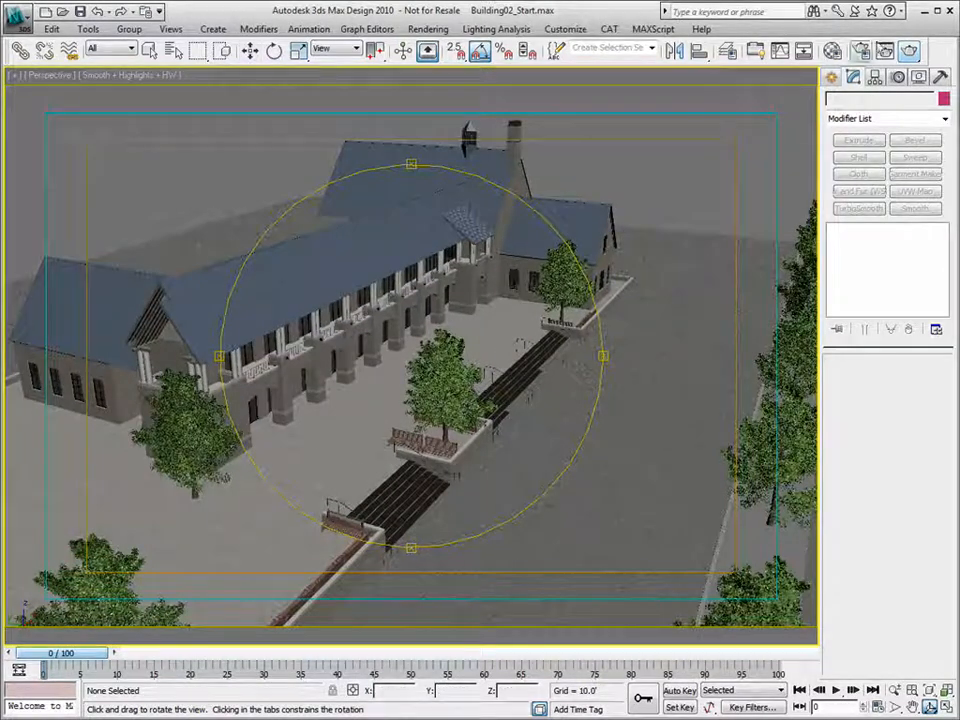
- Sample the Bricks_02 material from the building into the first Material Editor slot and open its diffuse Gamma & Gain map
left_click(832, 50)
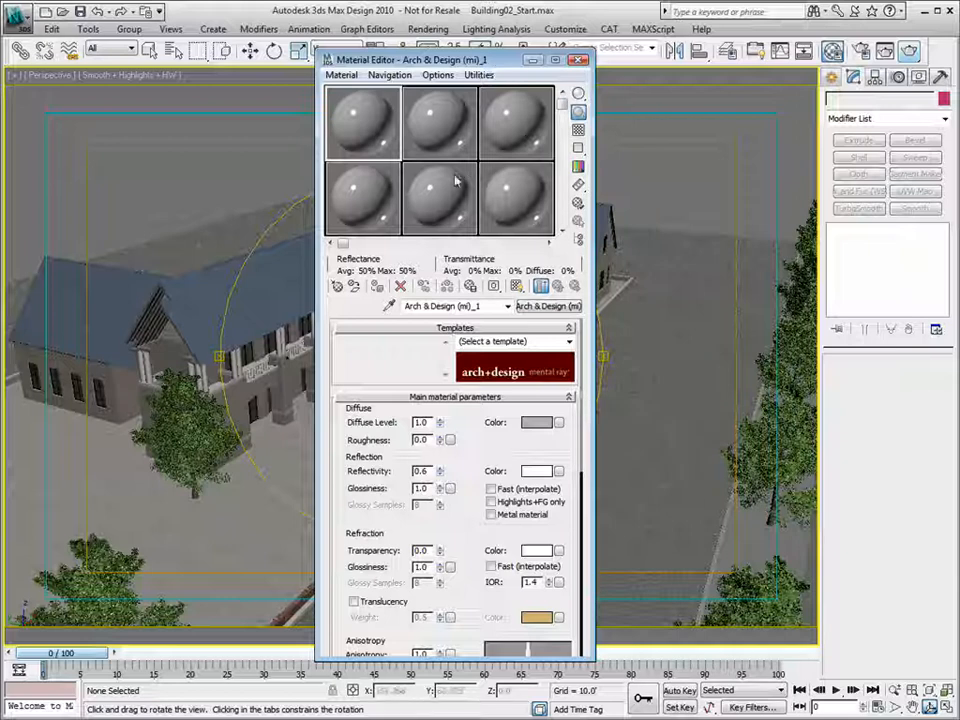
left_click(390, 305)
left_click(233, 393)
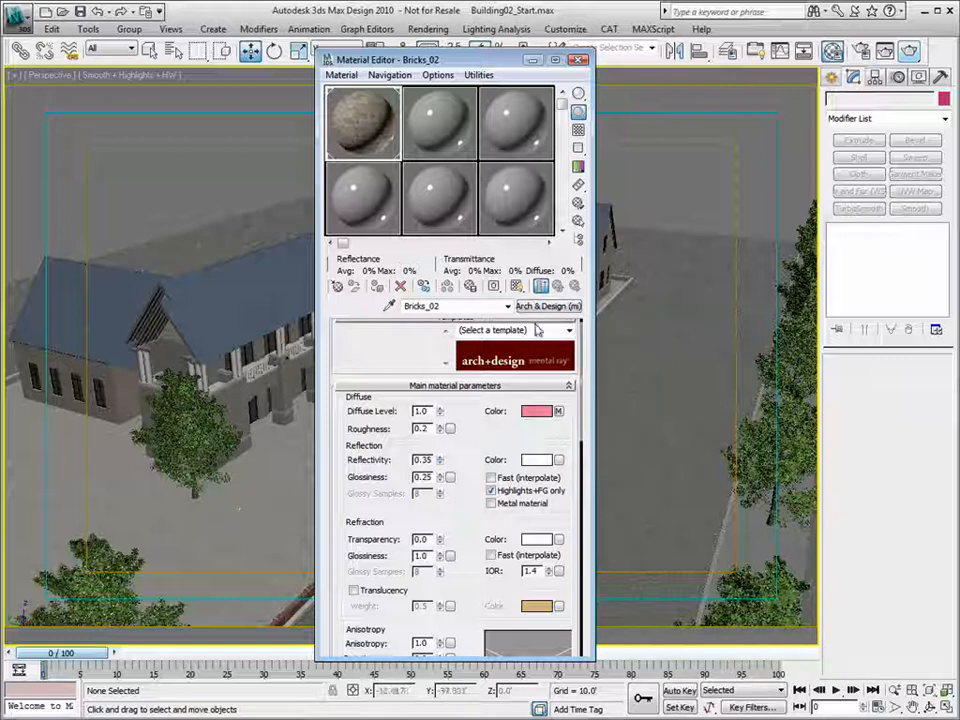
left_click(559, 411)
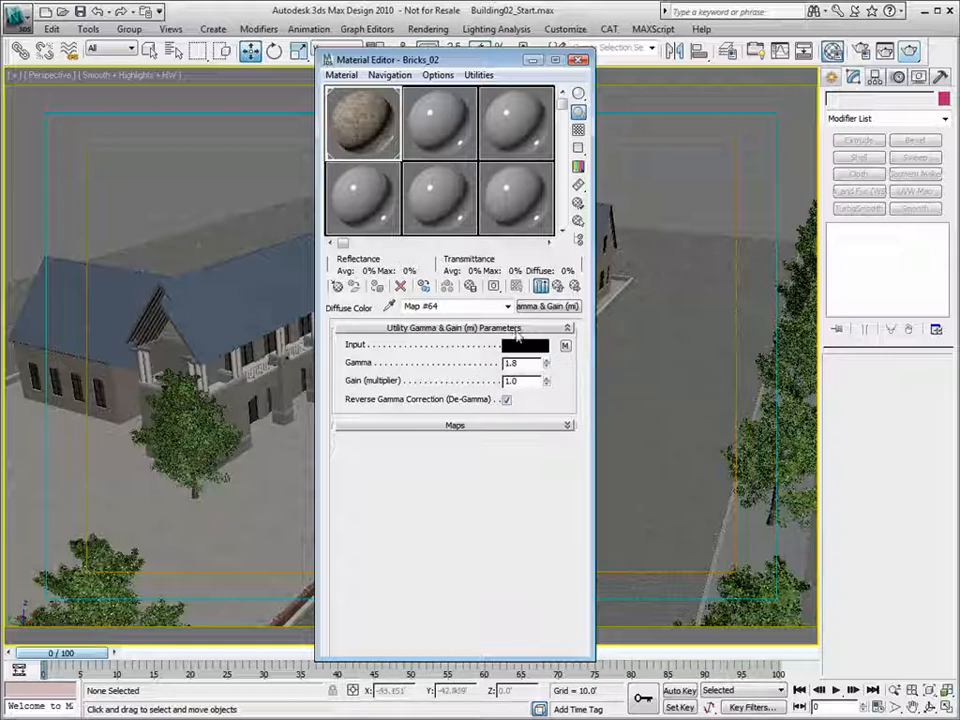
left_click(556, 286)
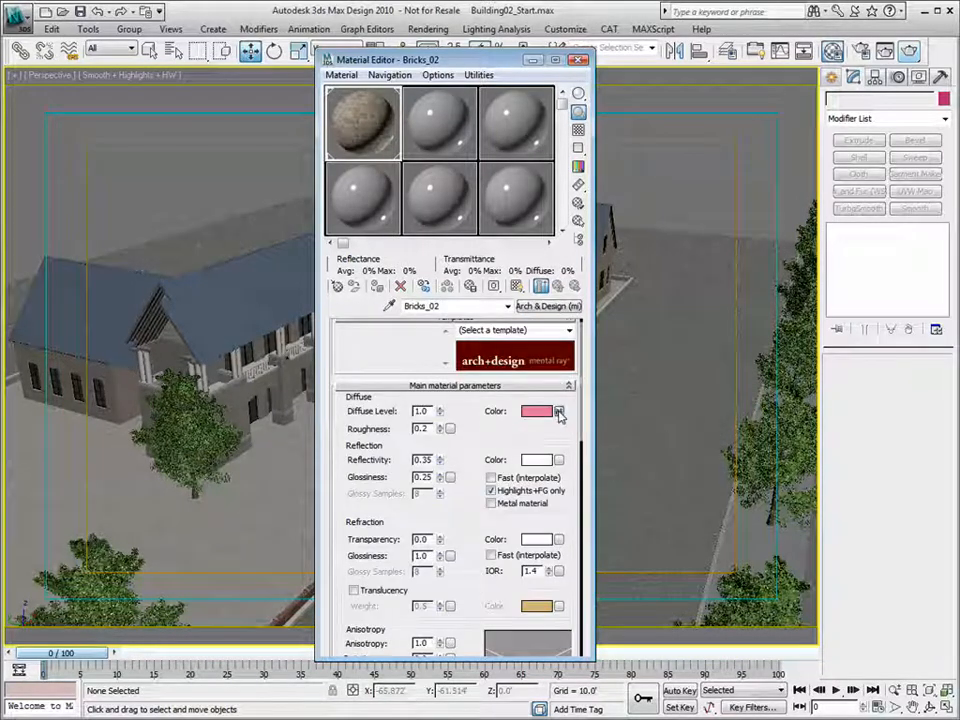
left_click(559, 411)
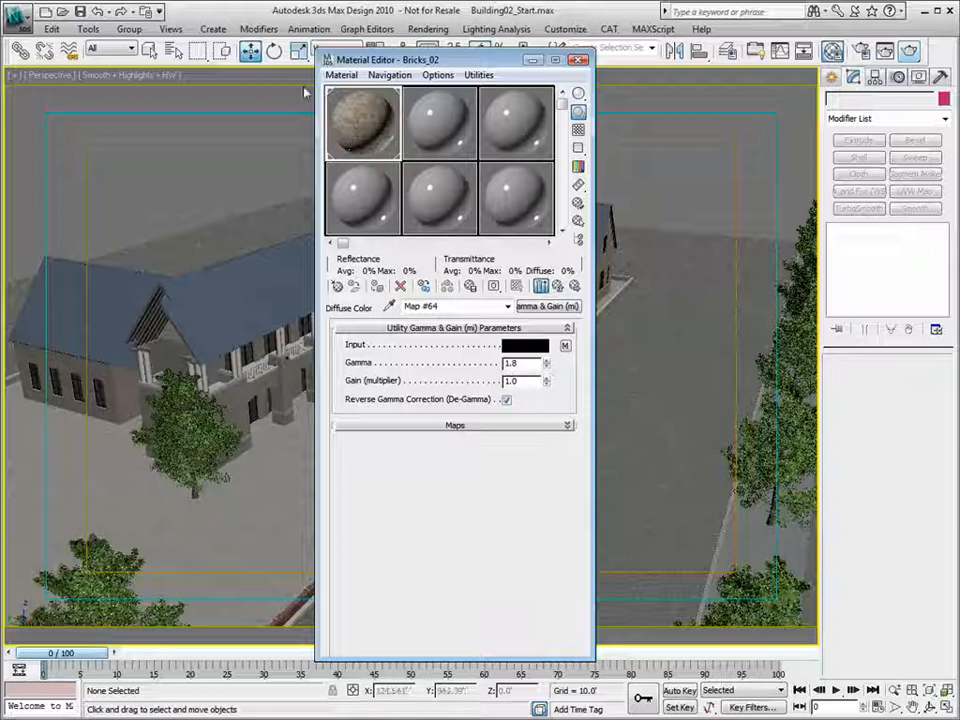
- Review the Gamma and LUT correction settings in the program preferences and close them
left_click_drag(380, 64, 272, 70)
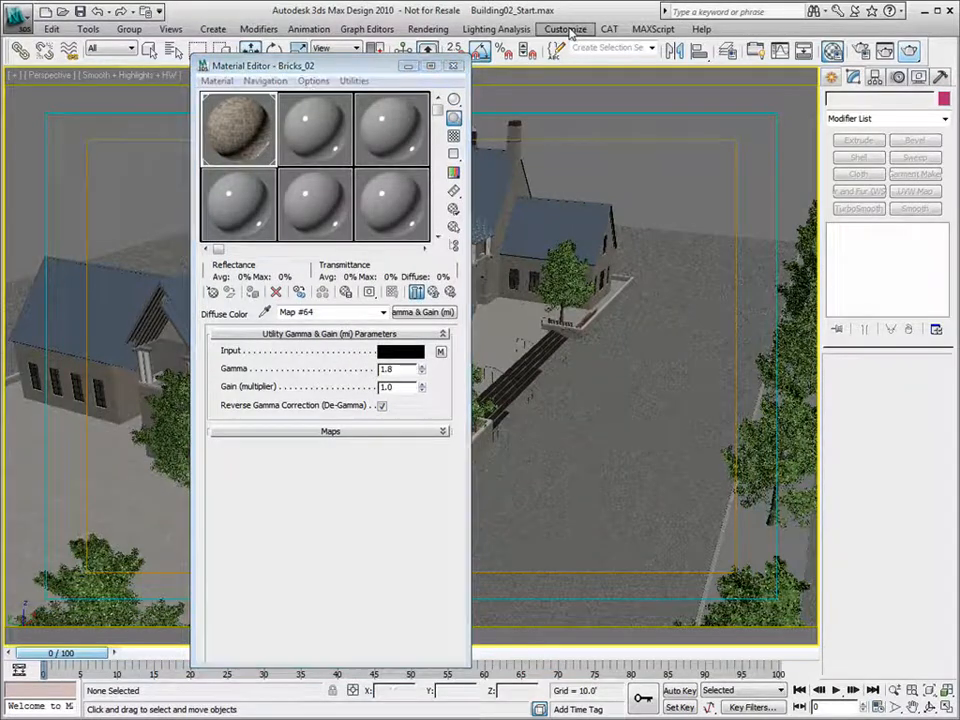
left_click(566, 29)
left_click(615, 271)
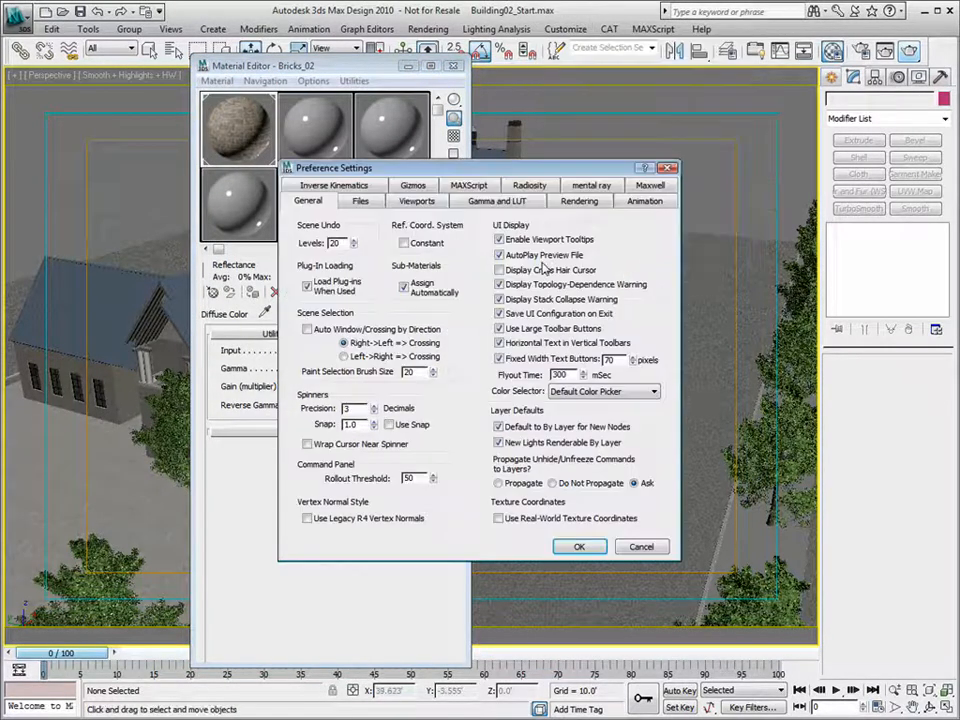
left_click(500, 200)
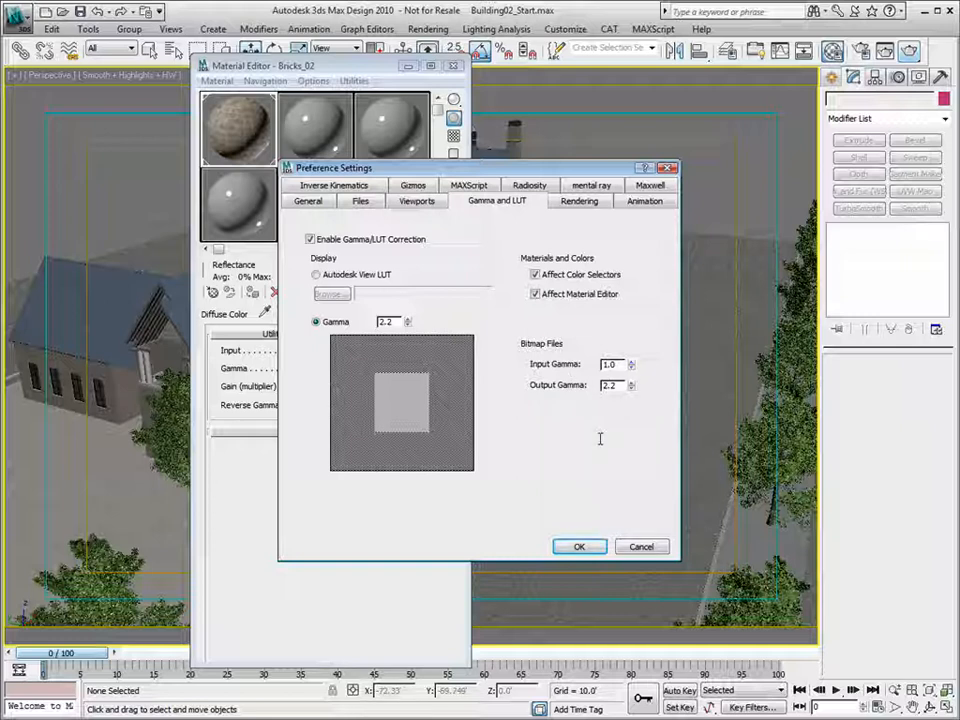
left_click(598, 546)
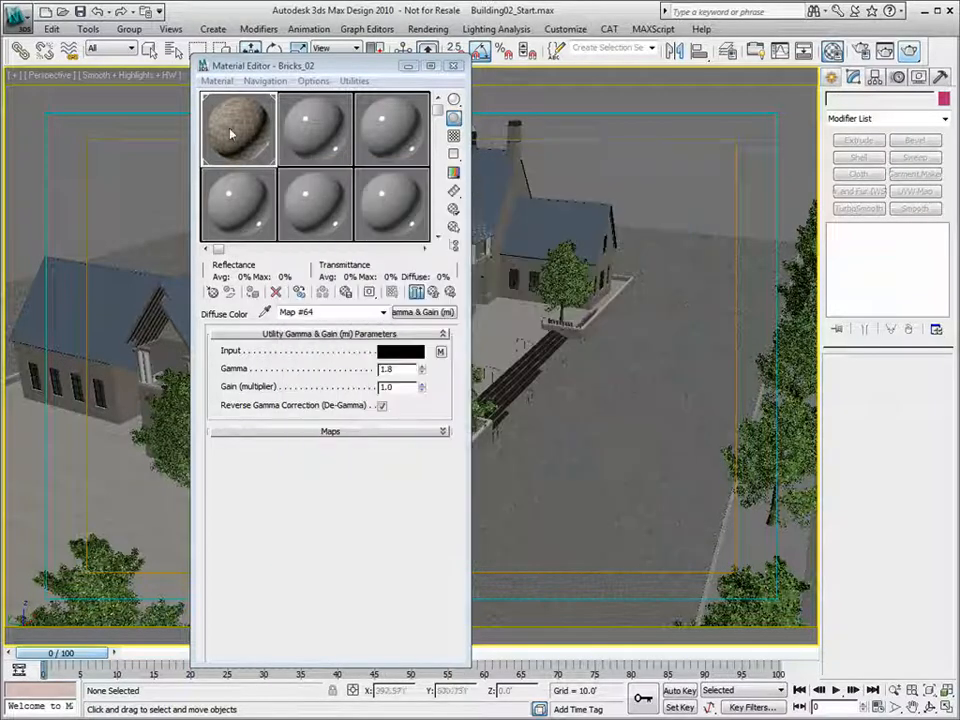
- View the source image of the Bricks_02 diffuse bitmap and return to its Gamma & Gain map
left_click(440, 290)
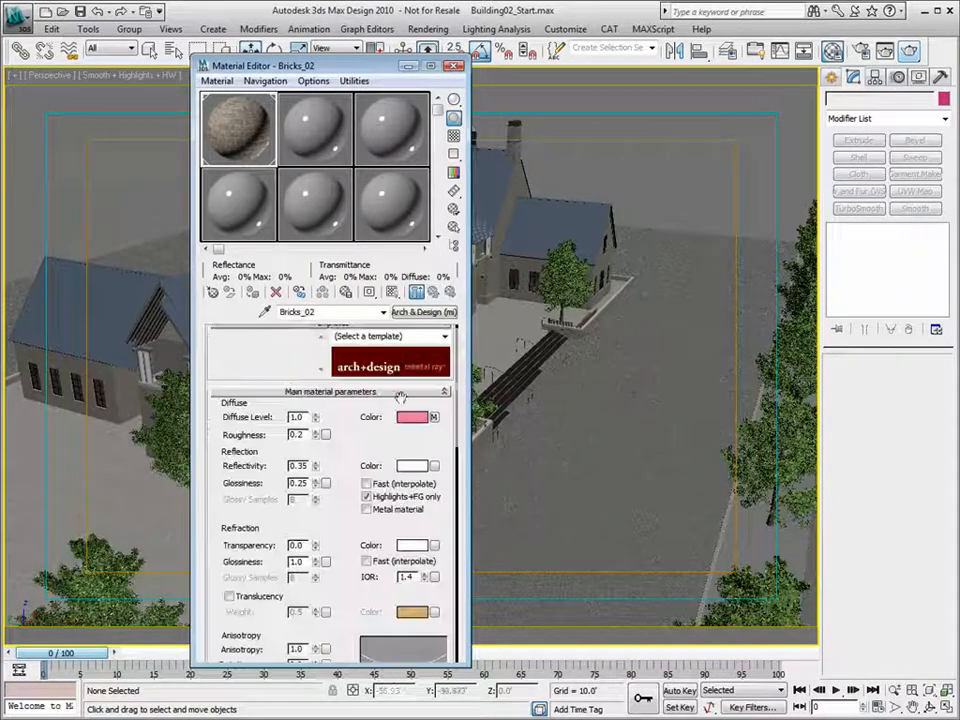
left_click(436, 421)
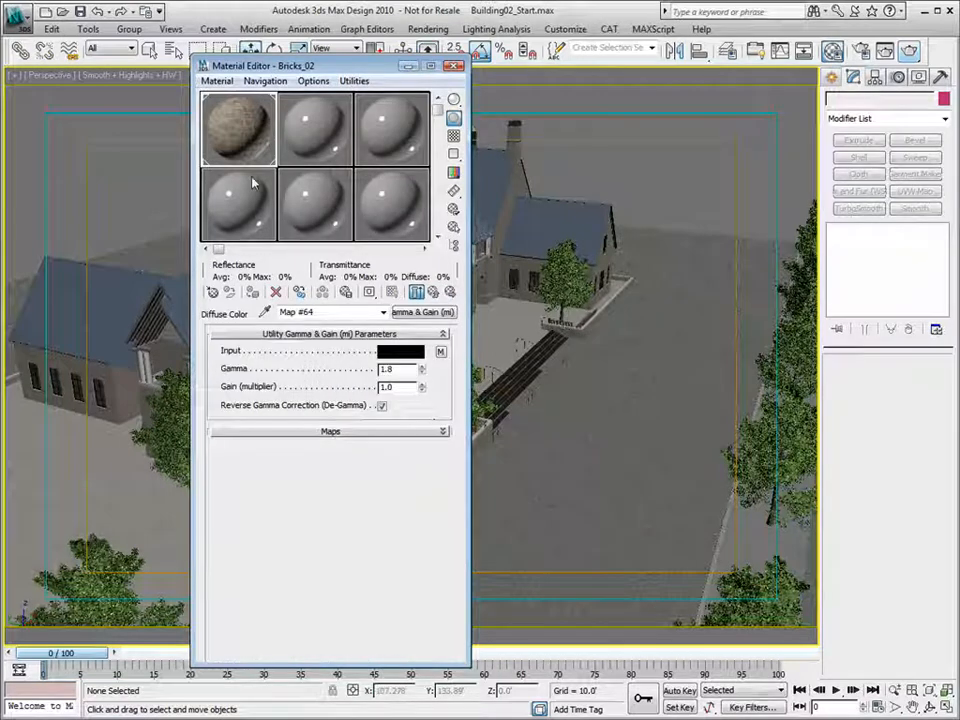
left_click(440, 351)
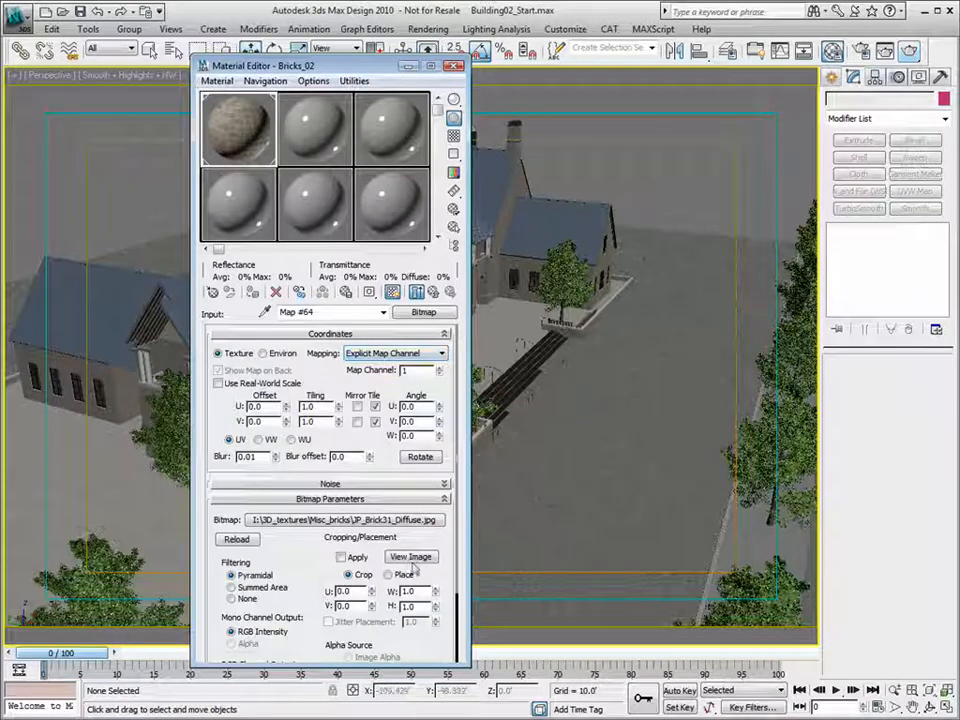
left_click(410, 557)
double_click(836, 122)
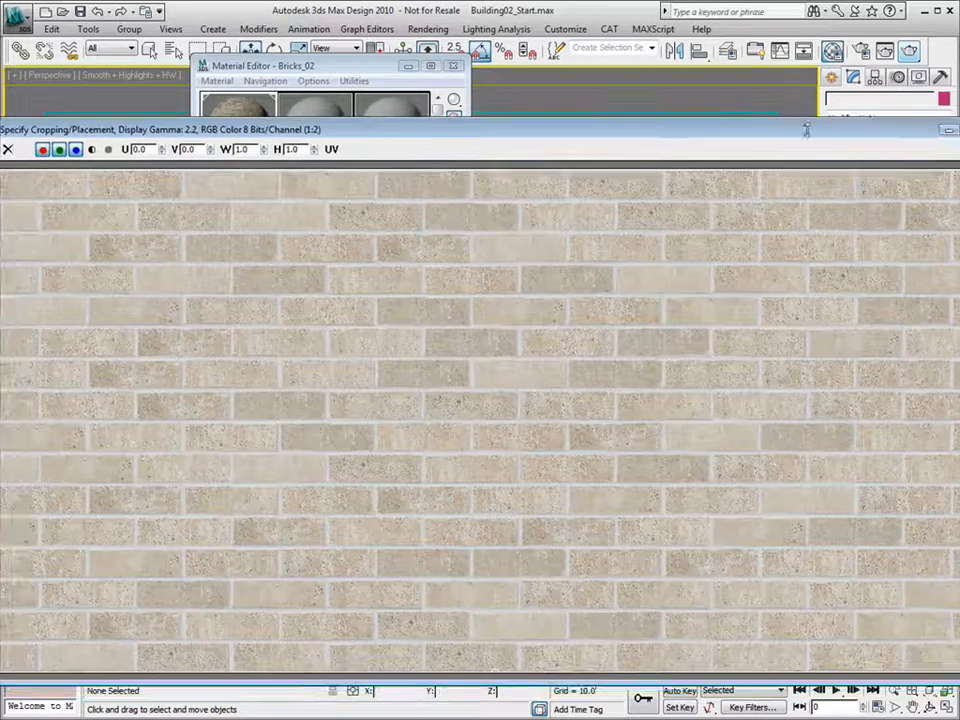
left_click(958, 130)
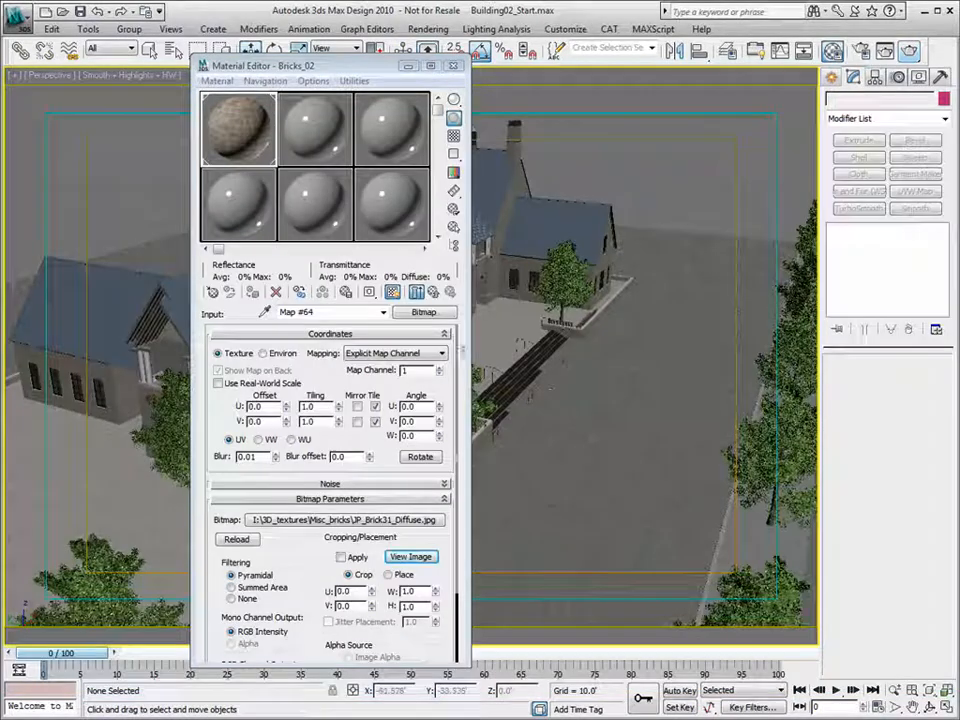
left_click(432, 291)
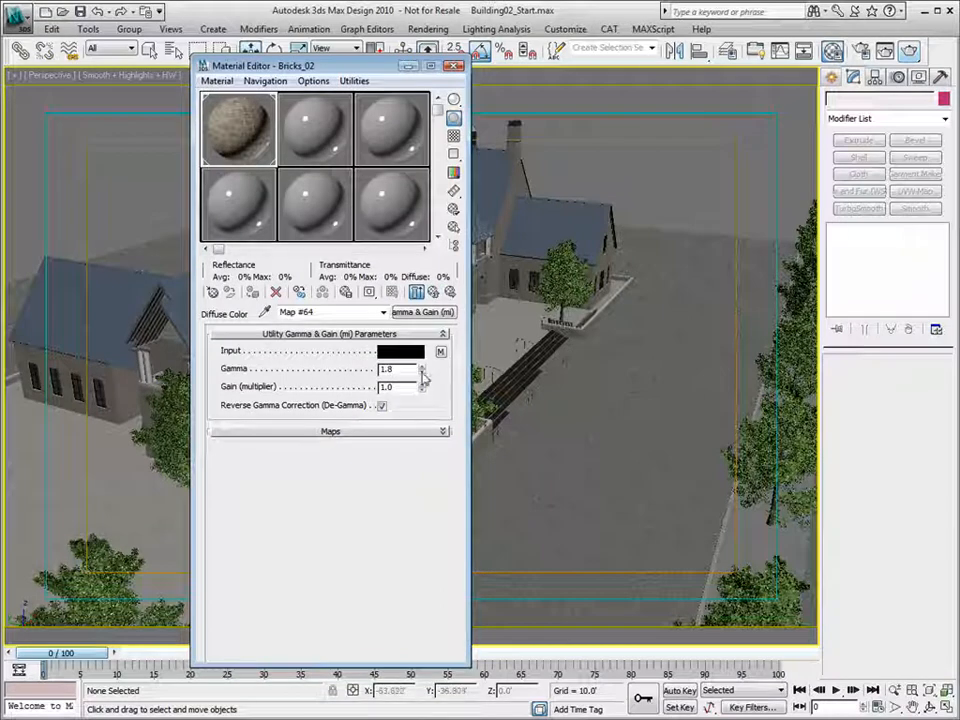
- Try a gamma of 2.2 on the brick's diffuse Gamma & Gain map and restore it to 1.8
left_click_drag(421, 374, 329, 371)
type("2.2")
key("Tab")
left_click_drag(401, 369, 310, 381)
type("1.8")
key("Tab")
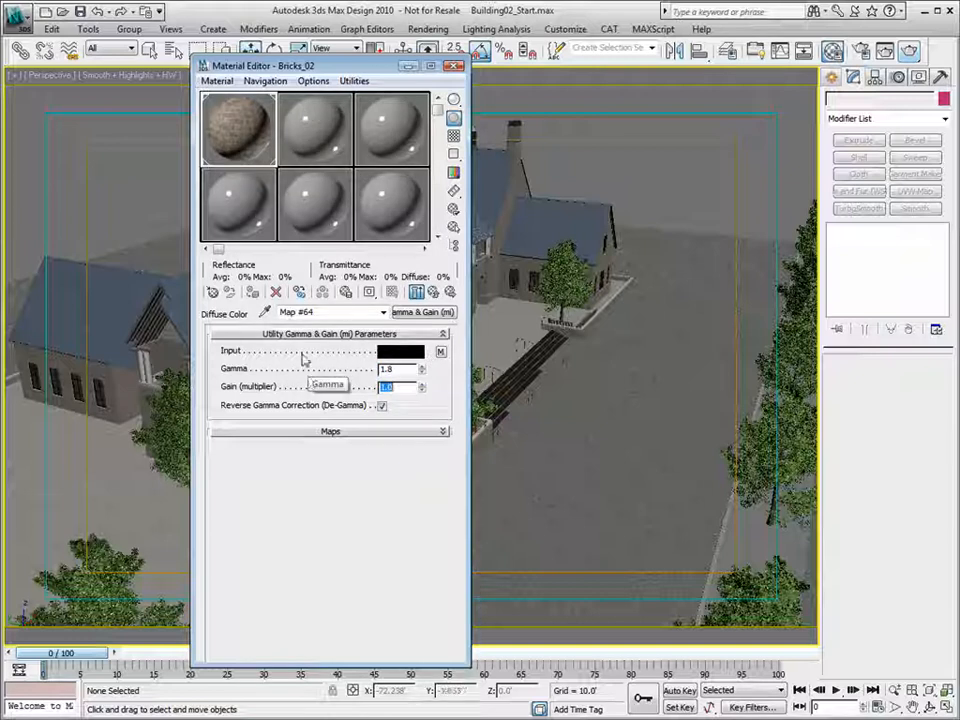
- Sample the Bricks_01 material from the building into the first slot and close the Material Editor
left_click(433, 291)
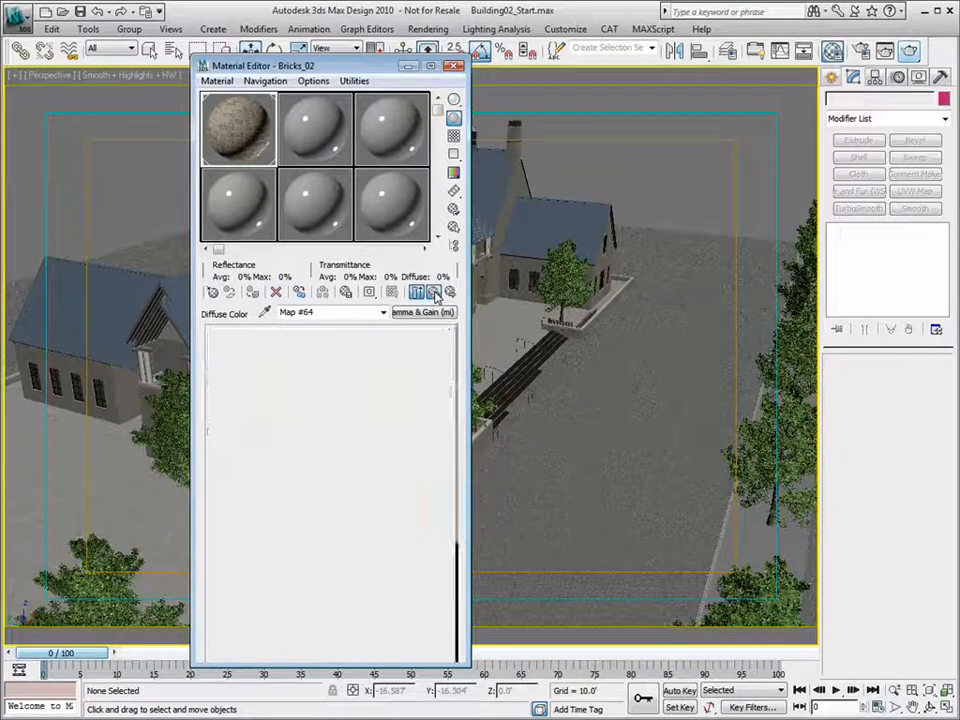
left_click(267, 313)
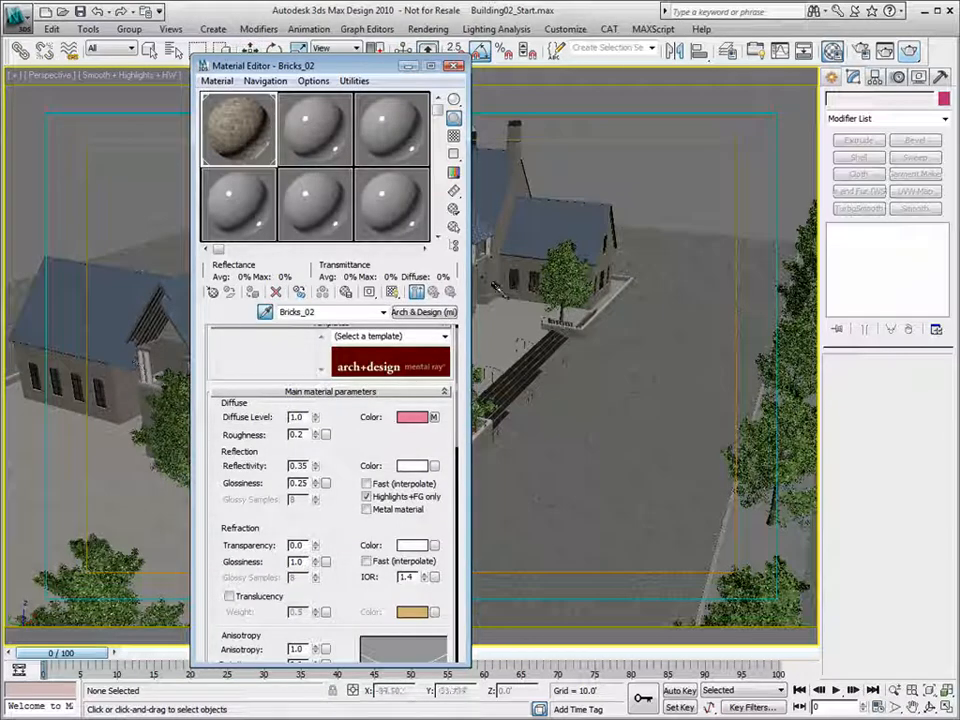
left_click(497, 289)
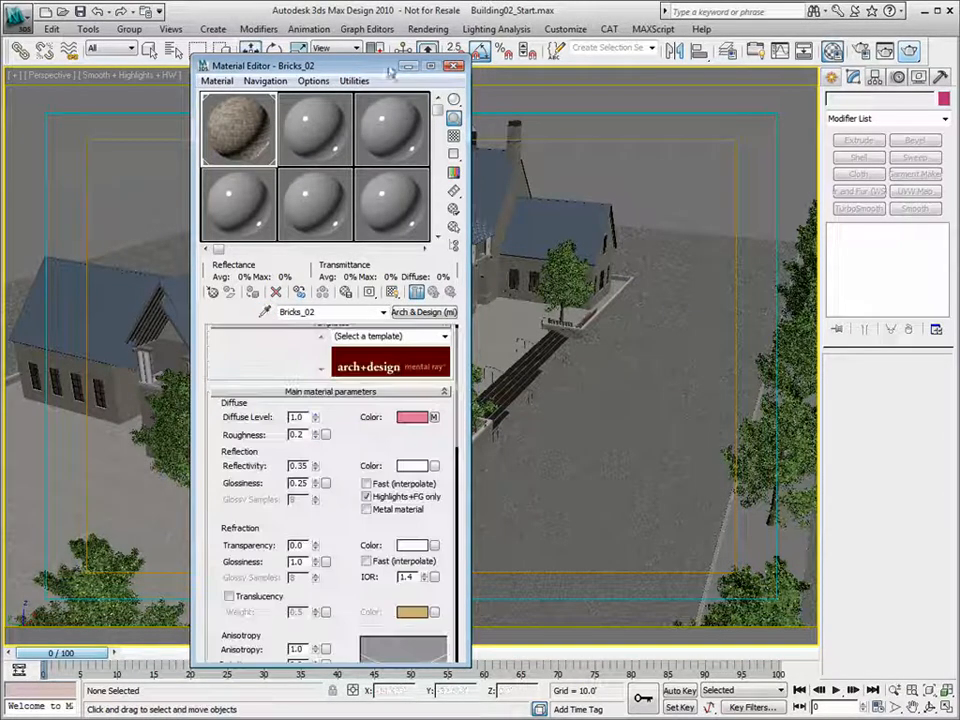
left_click_drag(272, 65, 625, 68)
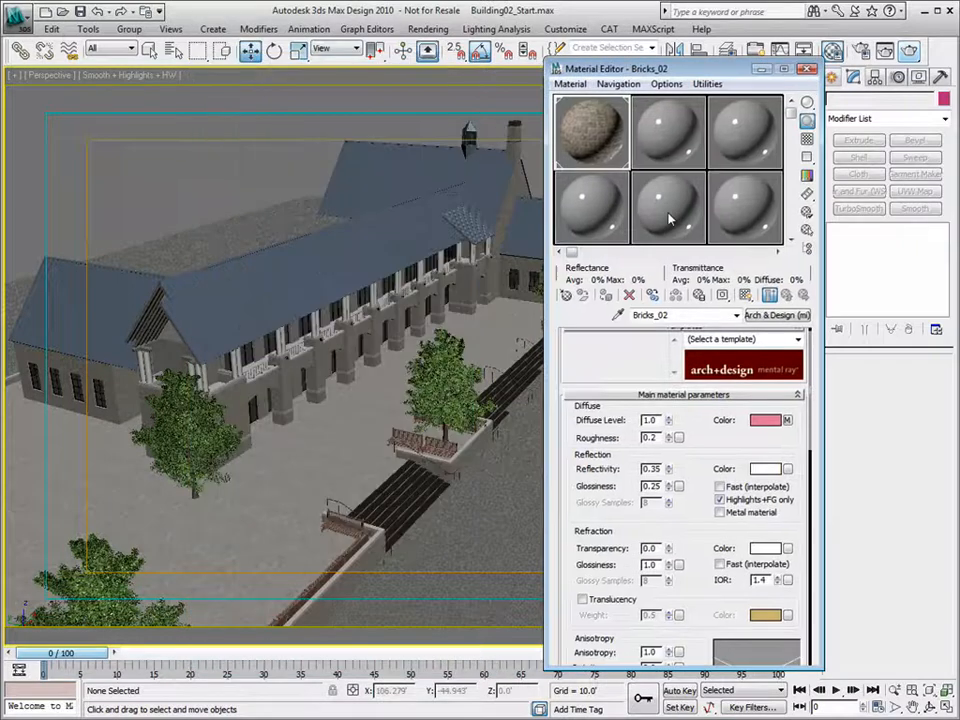
left_click(298, 384)
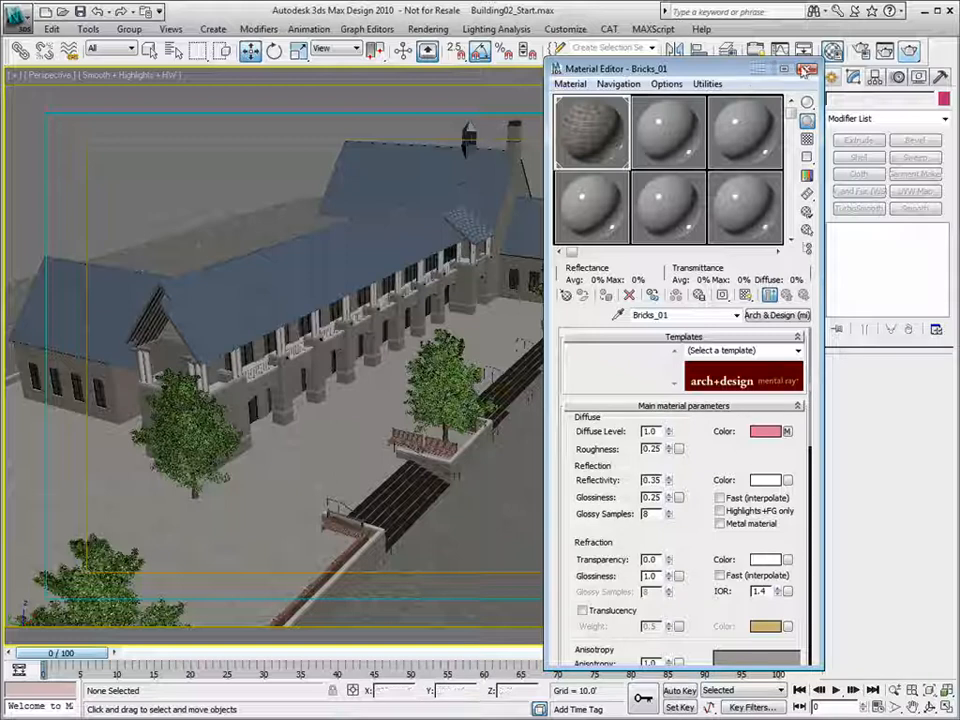
left_click(808, 69)
- Examine the building from near ground level and from above, ending with an overview of the entire site
left_click(929, 706)
left_click_drag(429, 319, 369, 419)
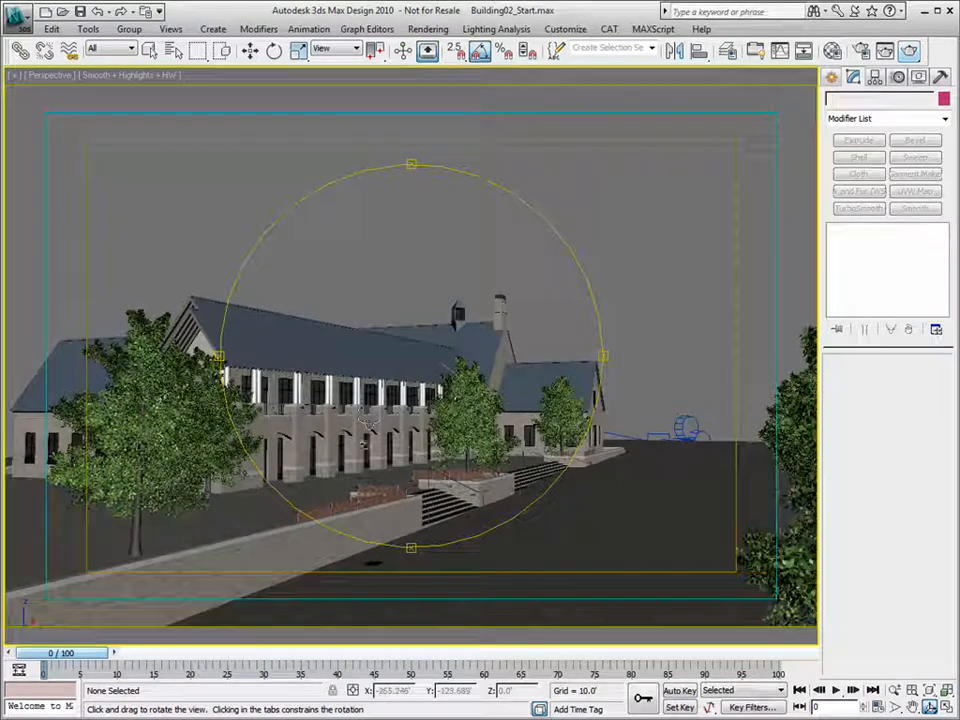
left_click_drag(400, 456, 360, 358)
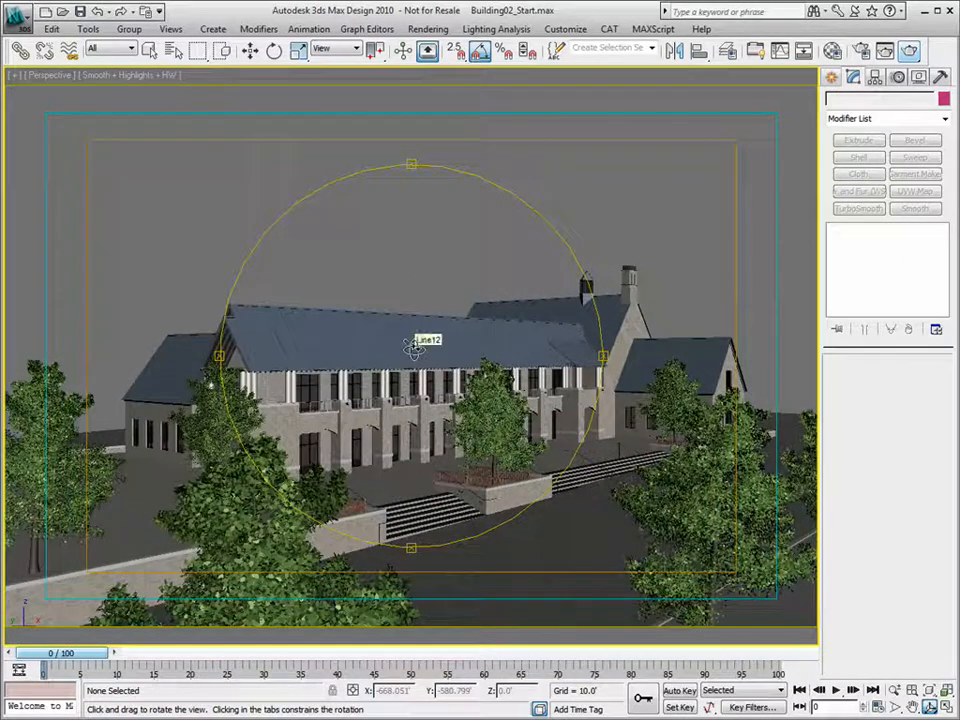
left_click_drag(414, 349, 474, 348)
scroll(415, 394, "down", 5)
left_click_drag(448, 363, 381, 380)
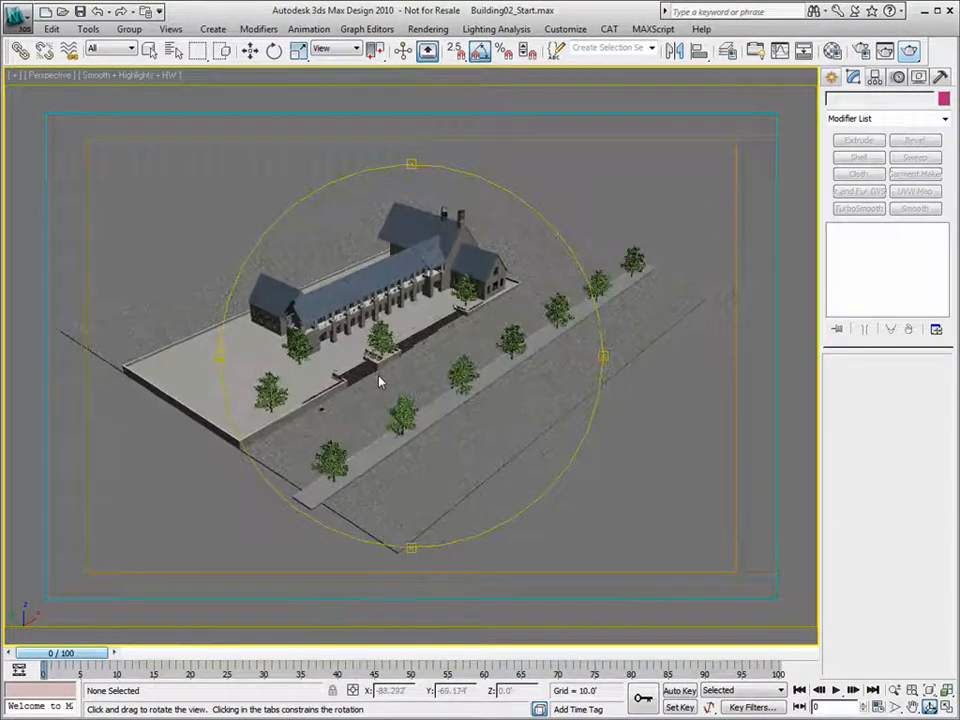
- Make 0 (default) the current layer and close the layer manager
left_click(727, 51)
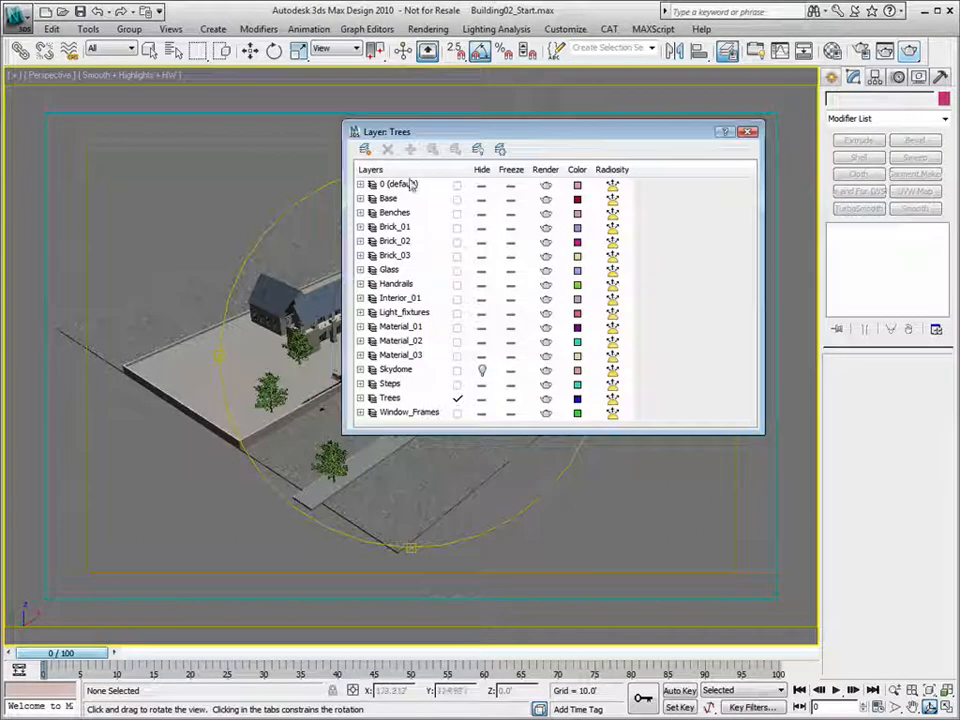
left_click(457, 185)
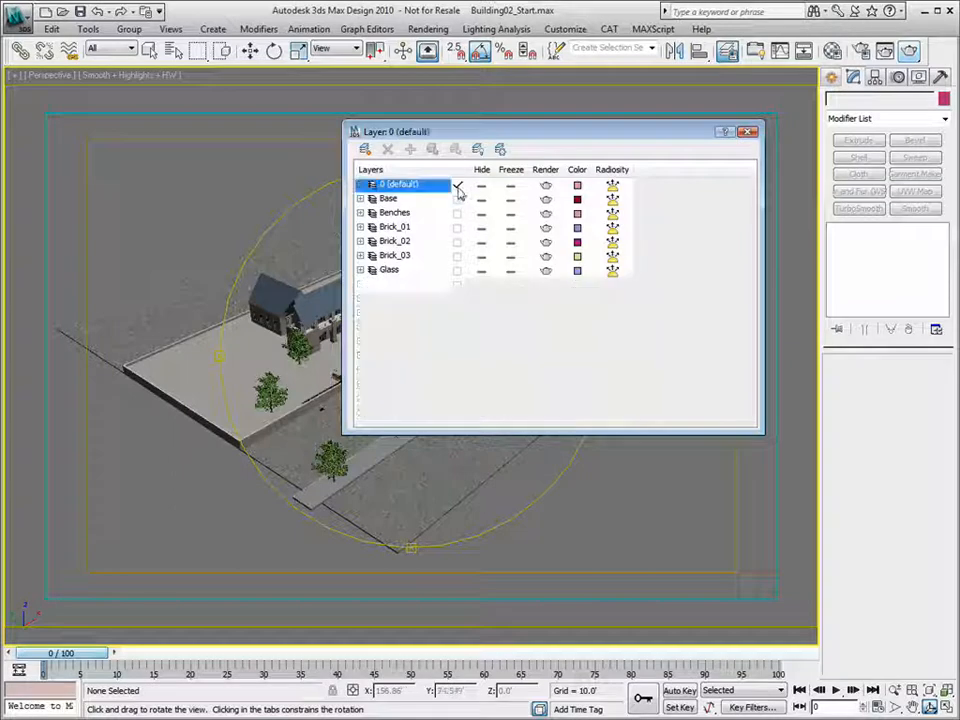
left_click(749, 134)
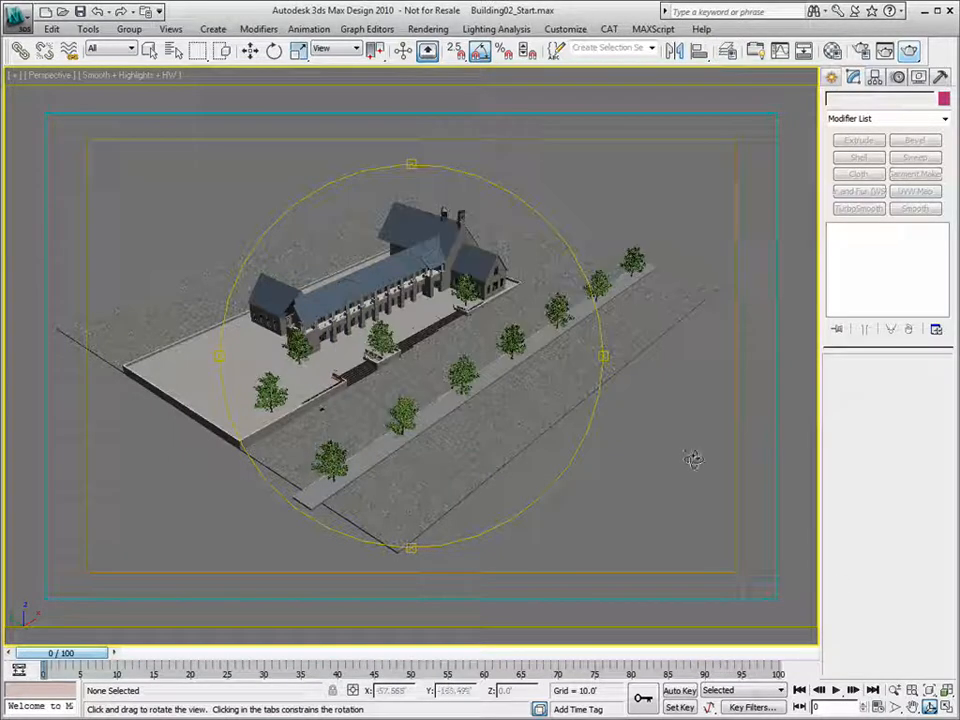
- Start a Daylight system from the Top view and accept the recommended mr Photographic Exposure Control with EV 15
left_click_drag(840, 579, 811, 570)
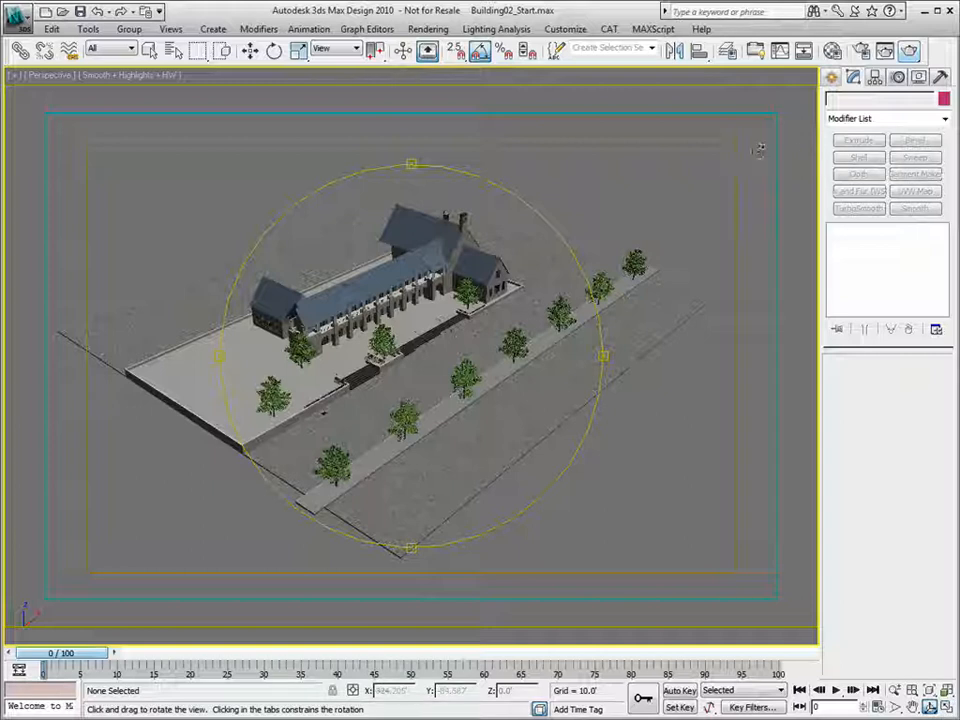
key("alt+w")
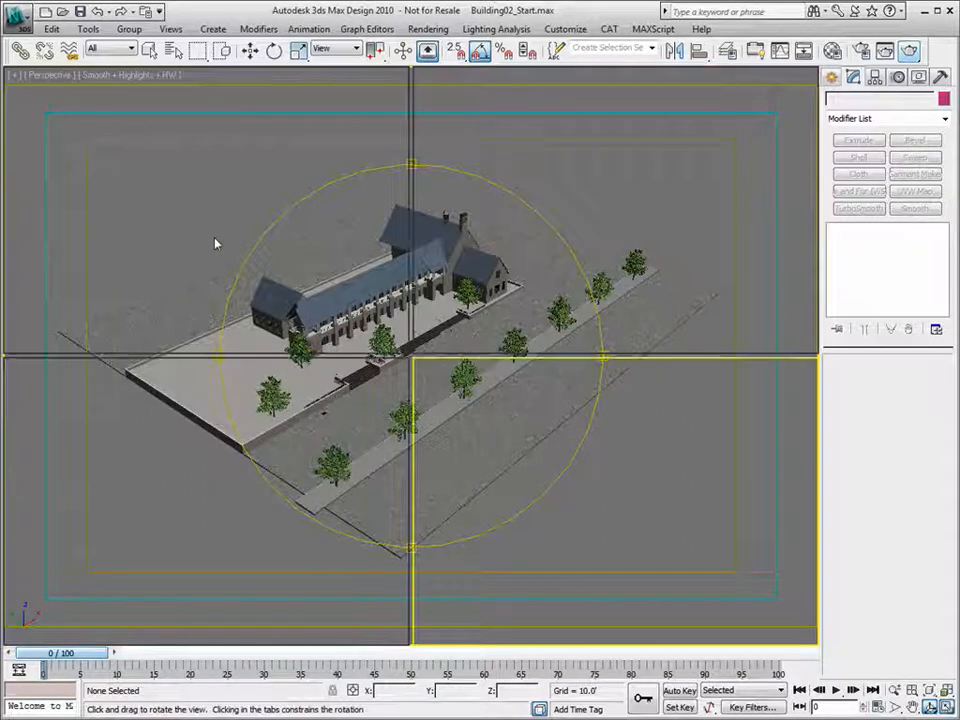
right_click(212, 245)
scroll(212, 245, "down", 5)
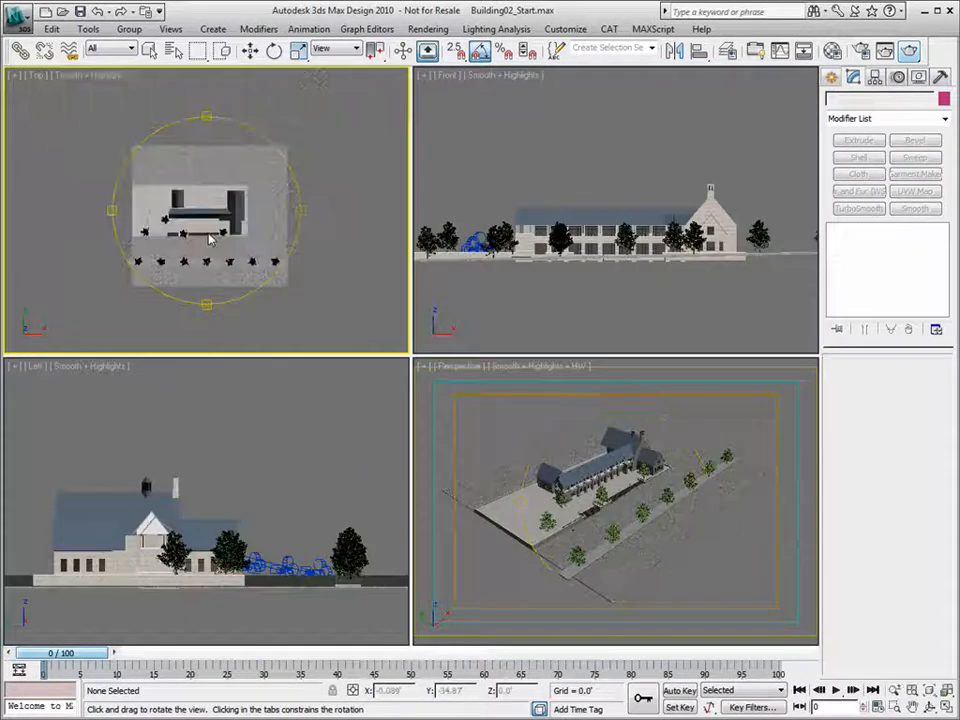
left_click(831, 77)
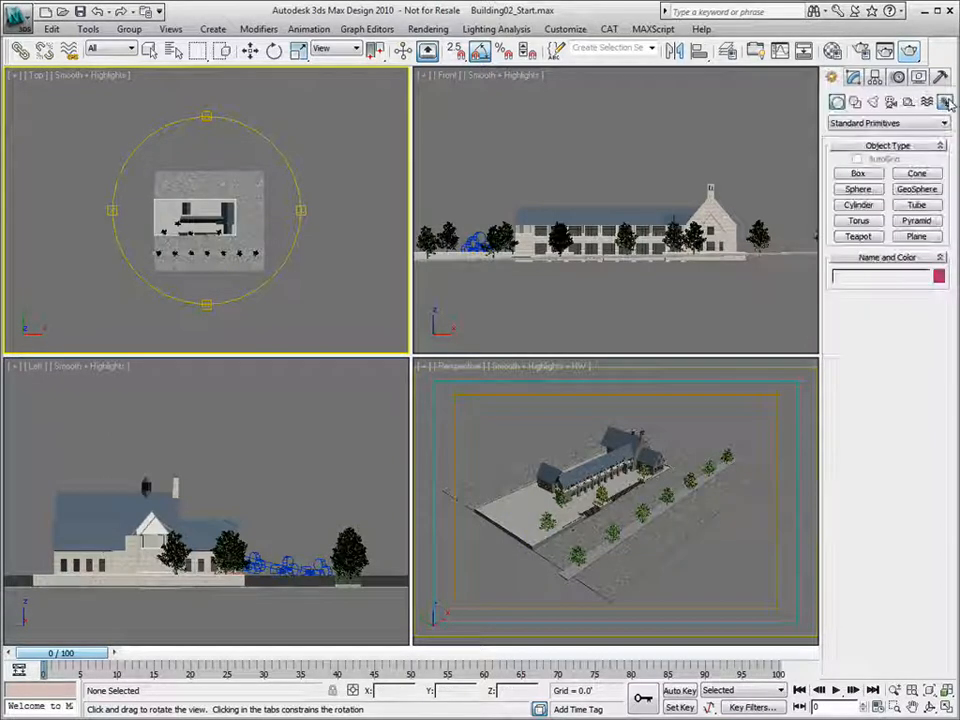
left_click(944, 101)
left_click(916, 189)
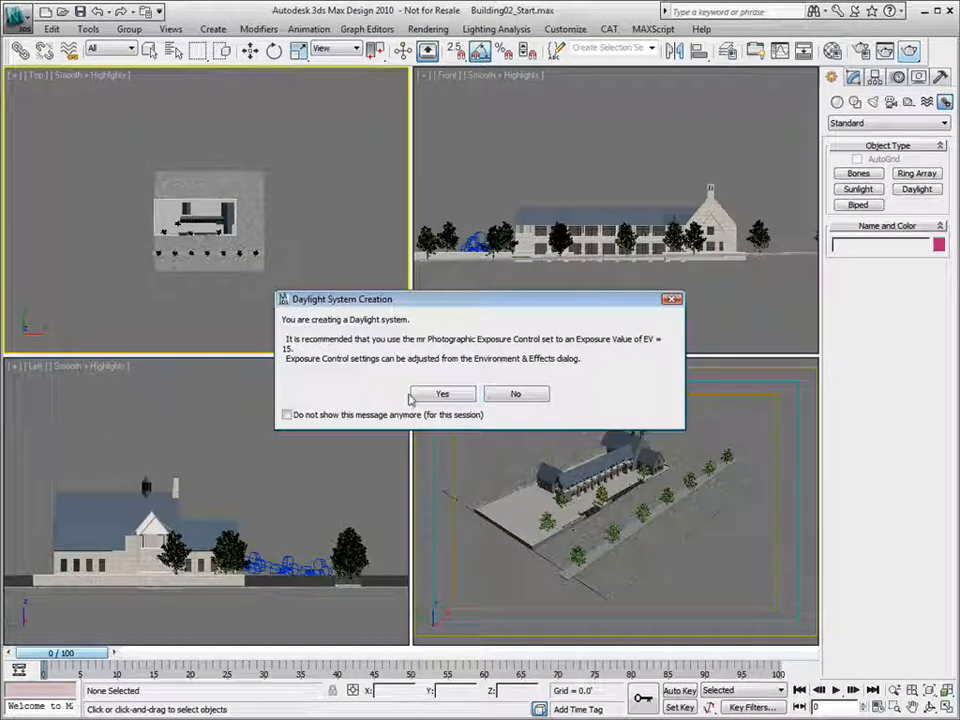
left_click(442, 393)
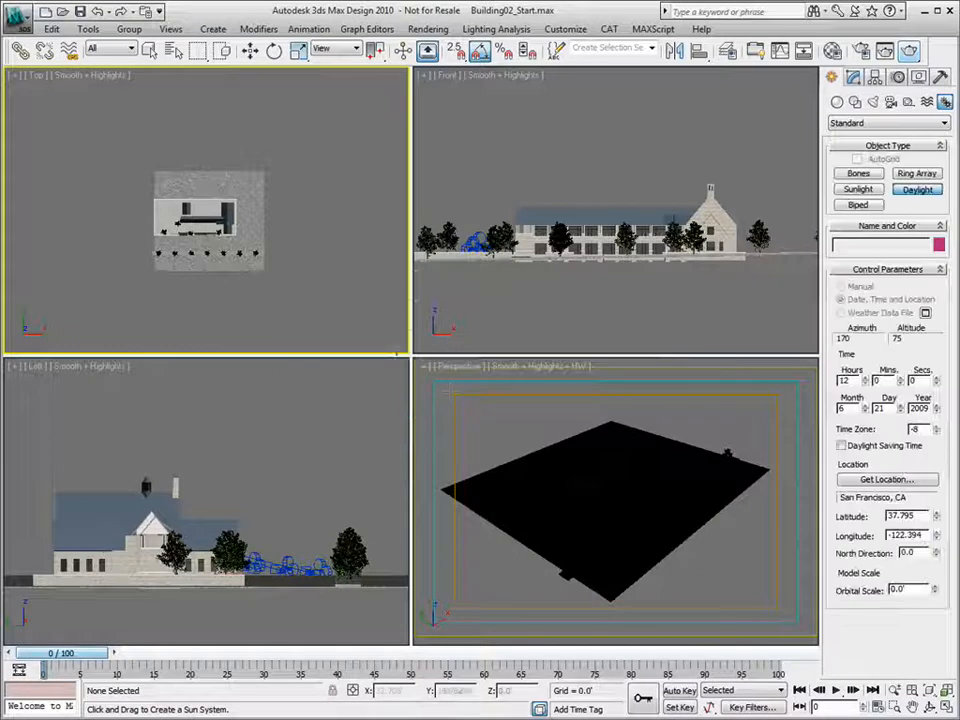
- Place the Daylight system's compass over the building in the Top view, accept the mr Physical Sky environment map, and position the sun
left_click_drag(208, 221, 203, 202)
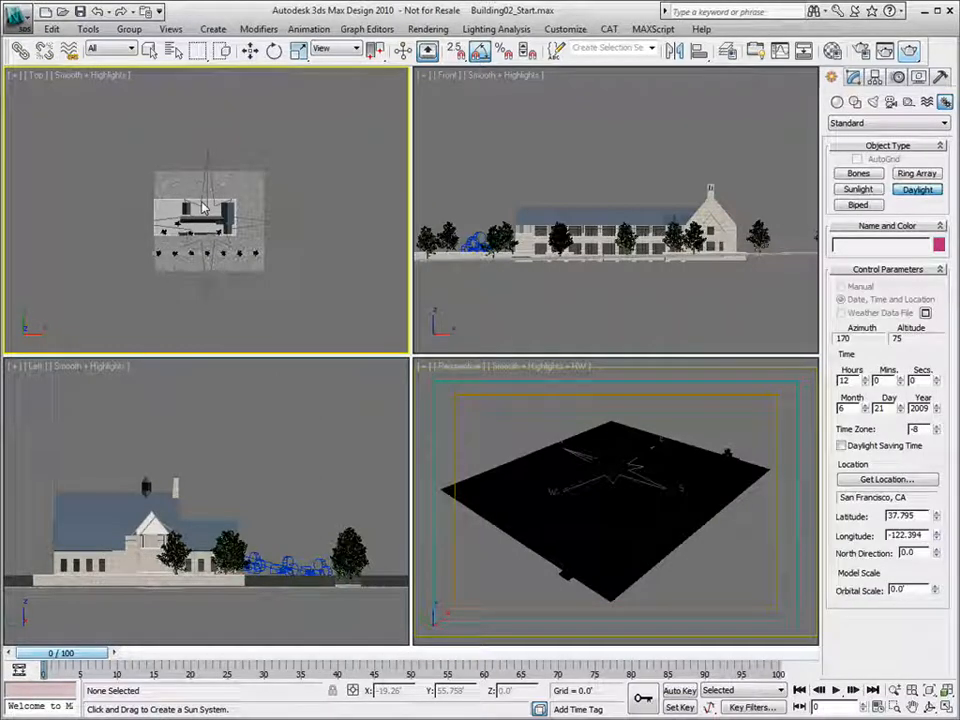
left_click(148, 141)
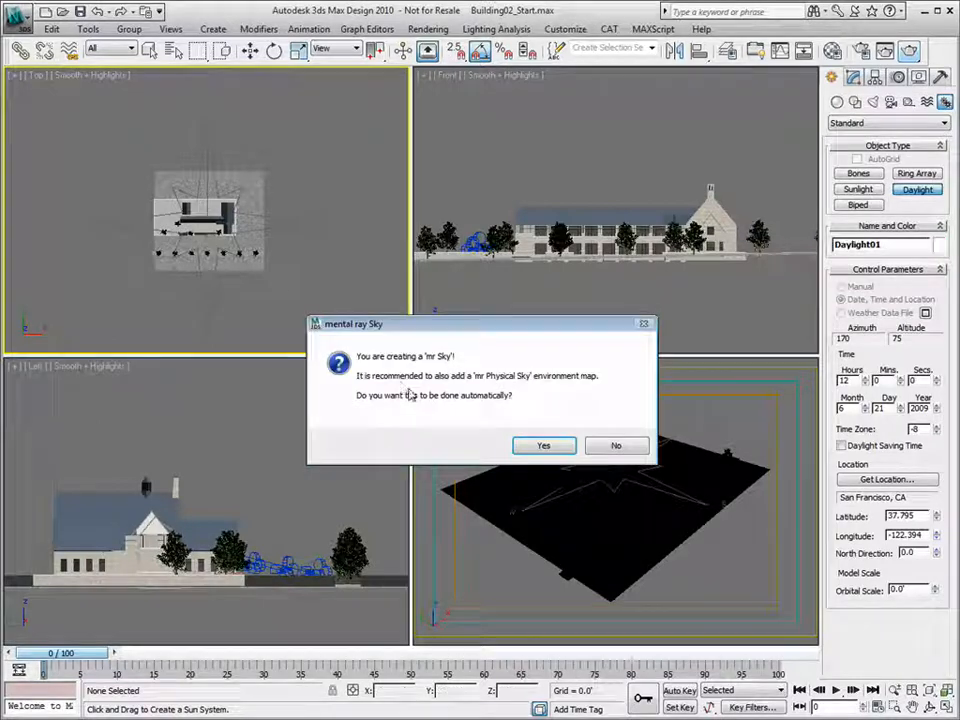
left_click(533, 449)
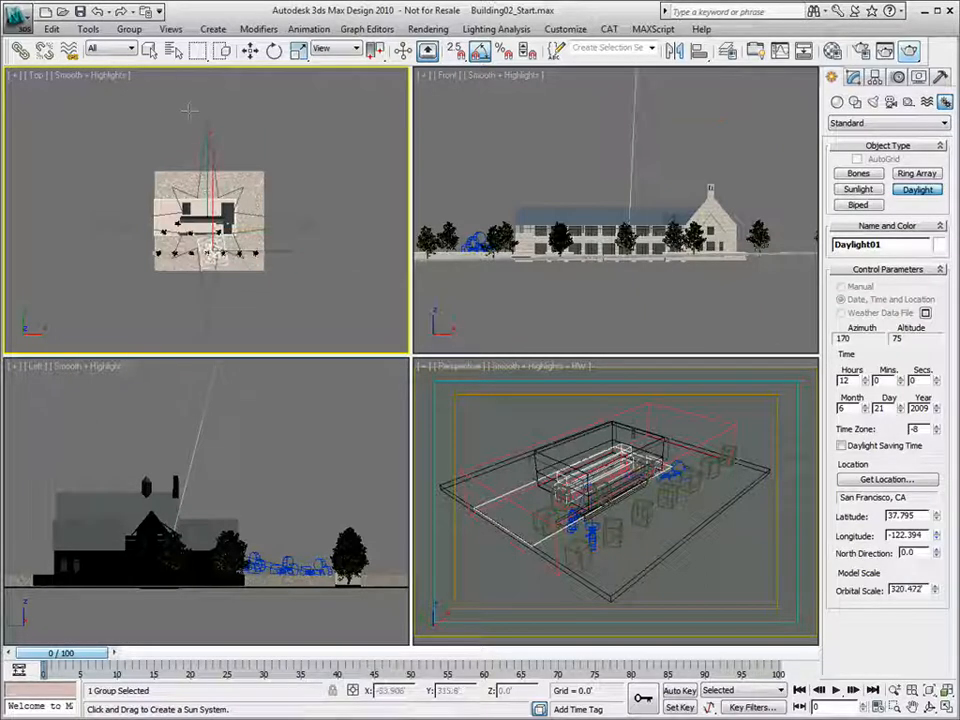
left_click(188, 37)
left_click(251, 52)
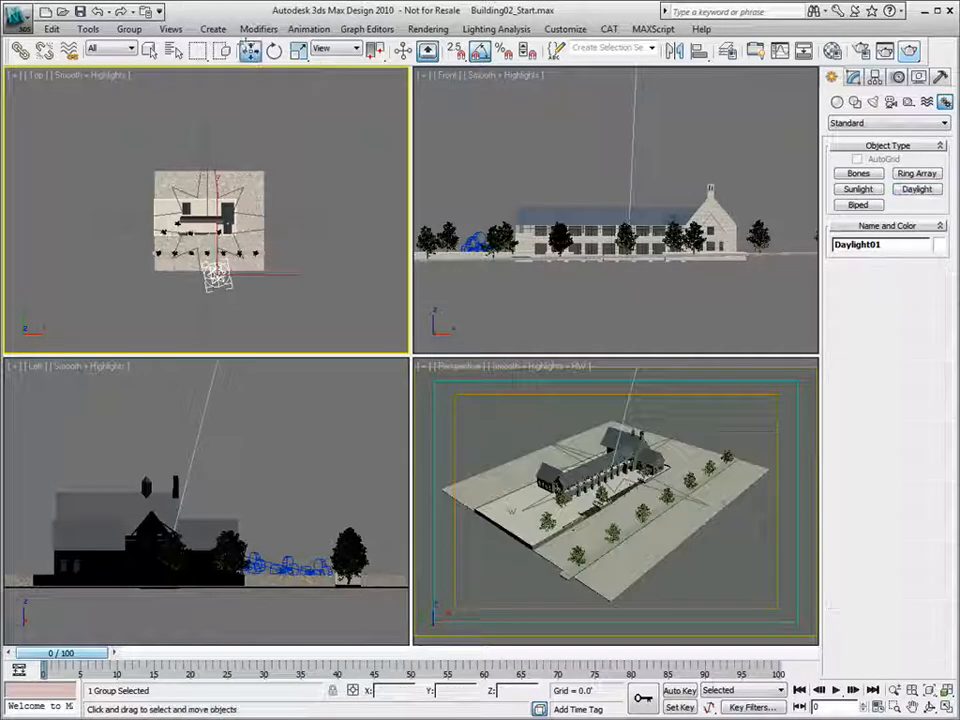
- Rotate the daylight compass 25 degrees about the Z axis in the Perspective view
right_click(752, 597)
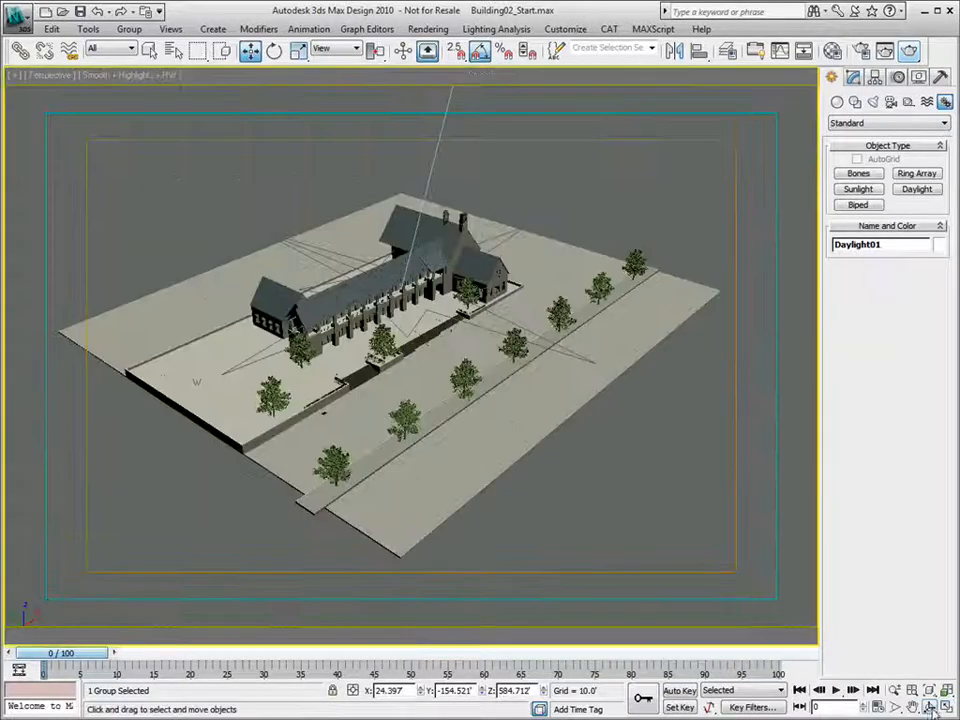
left_click(929, 706)
left_click_drag(344, 339, 437, 436)
middle_click_drag(437, 436, 462, 306)
scroll(392, 429, "up", 5)
left_click_drag(462, 306, 426, 446)
left_click(274, 51)
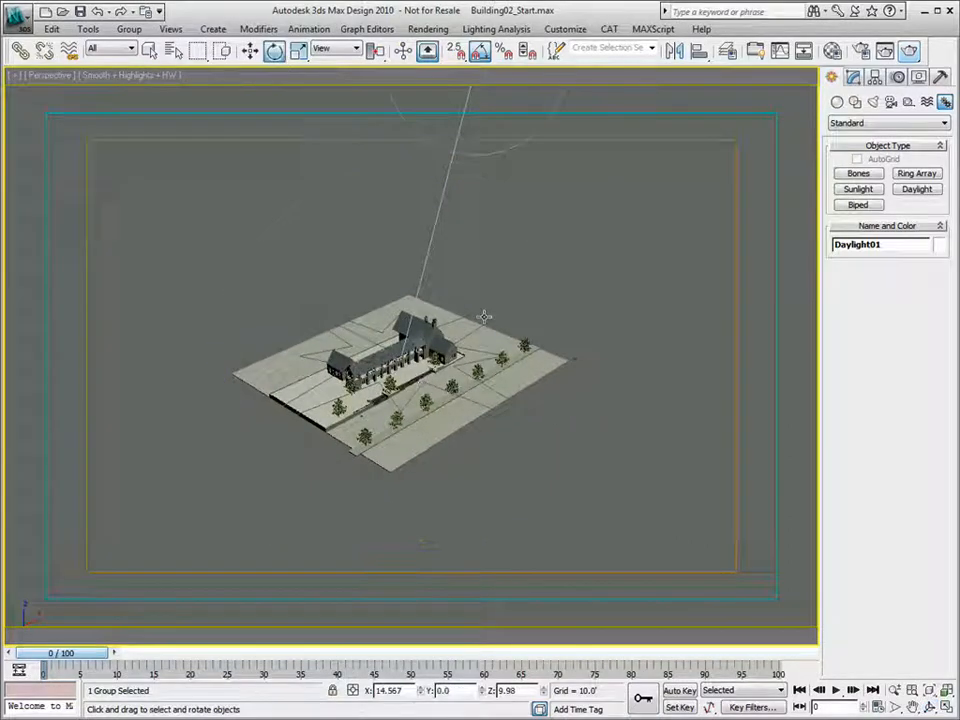
left_click(514, 309)
left_click_drag(428, 388, 455, 386)
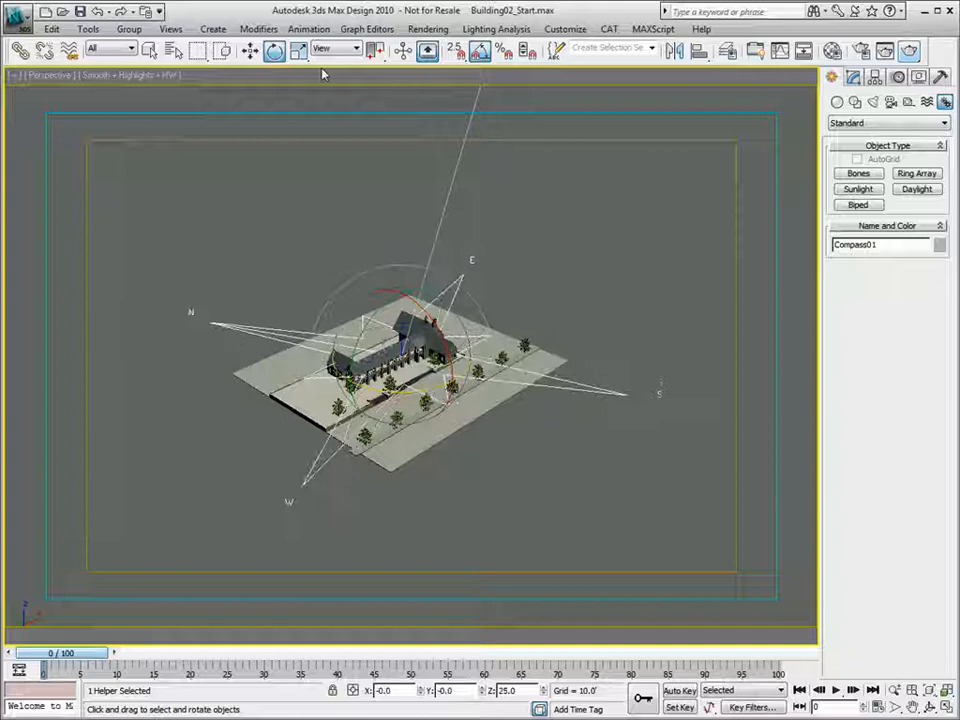
left_click(249, 51)
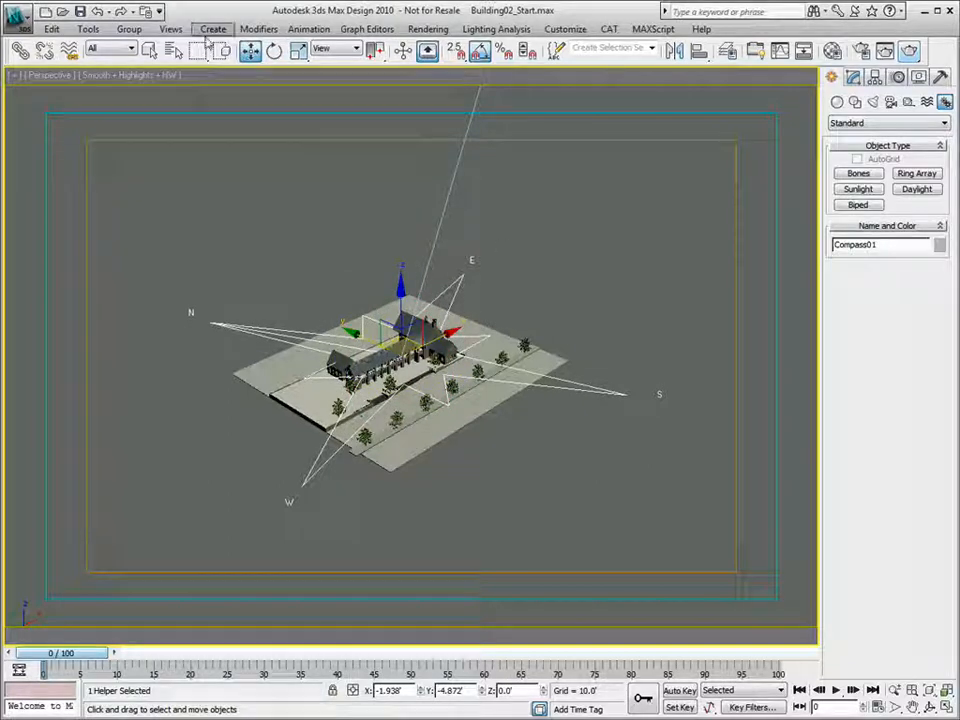
- Set Final Gather to 0 diffuse bounces, Standard noise filtering and the Draft precision preset, then close the render setup
left_click(862, 52)
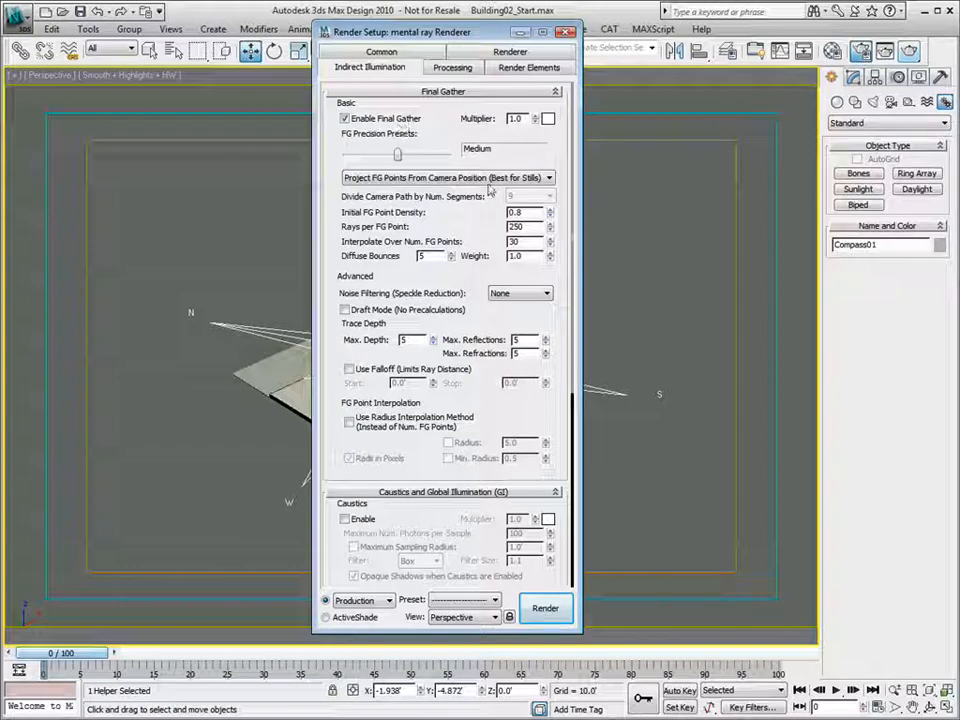
right_click(452, 263)
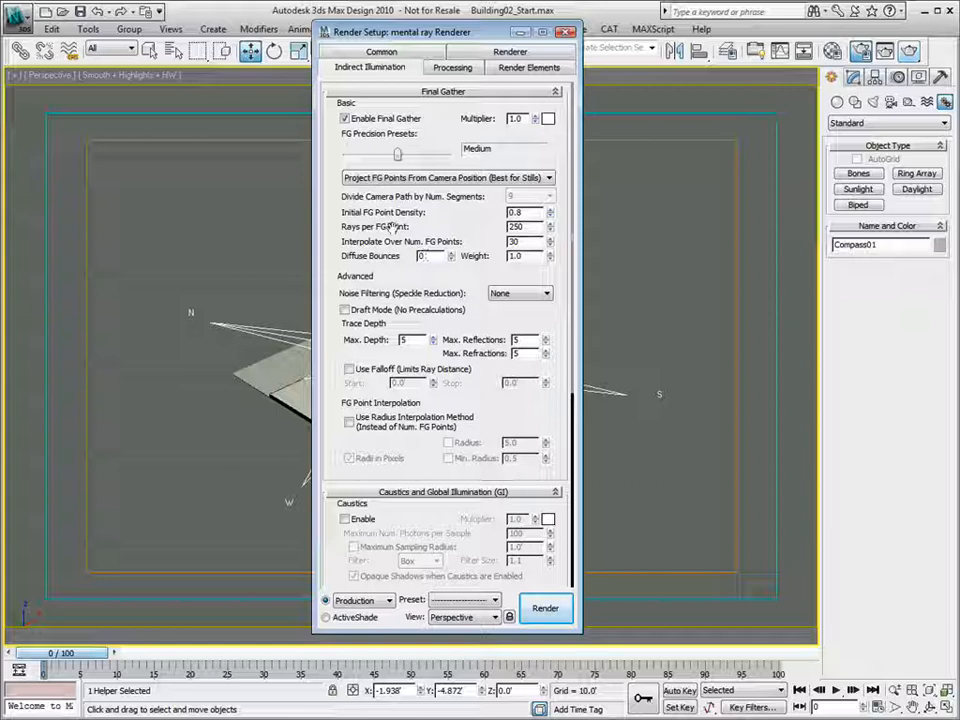
left_click_drag(397, 155, 371, 157)
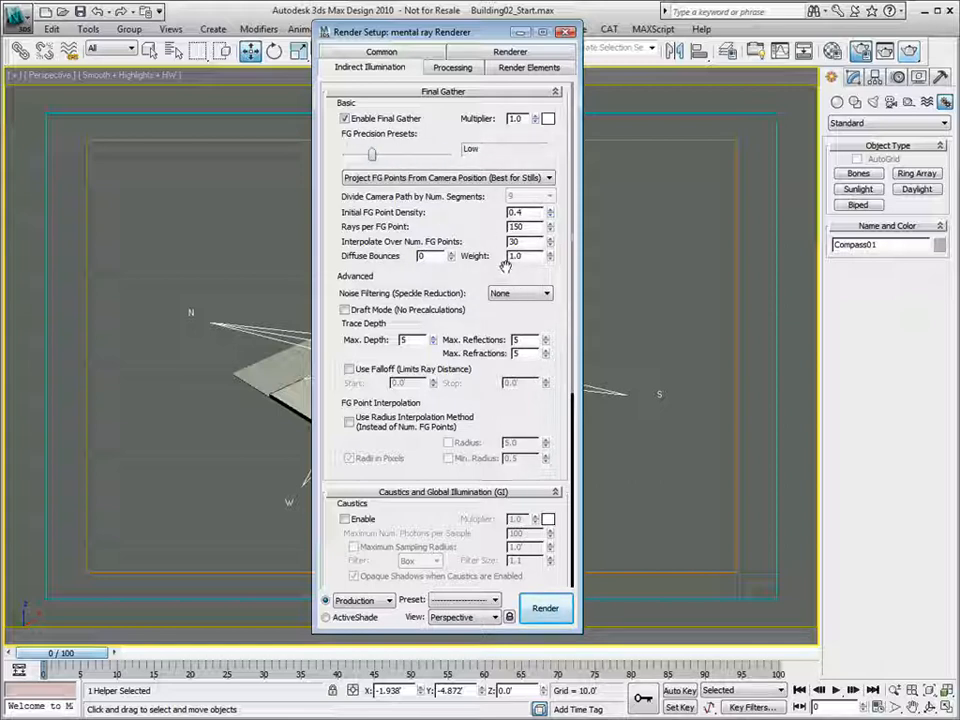
left_click(520, 293)
left_click(508, 305)
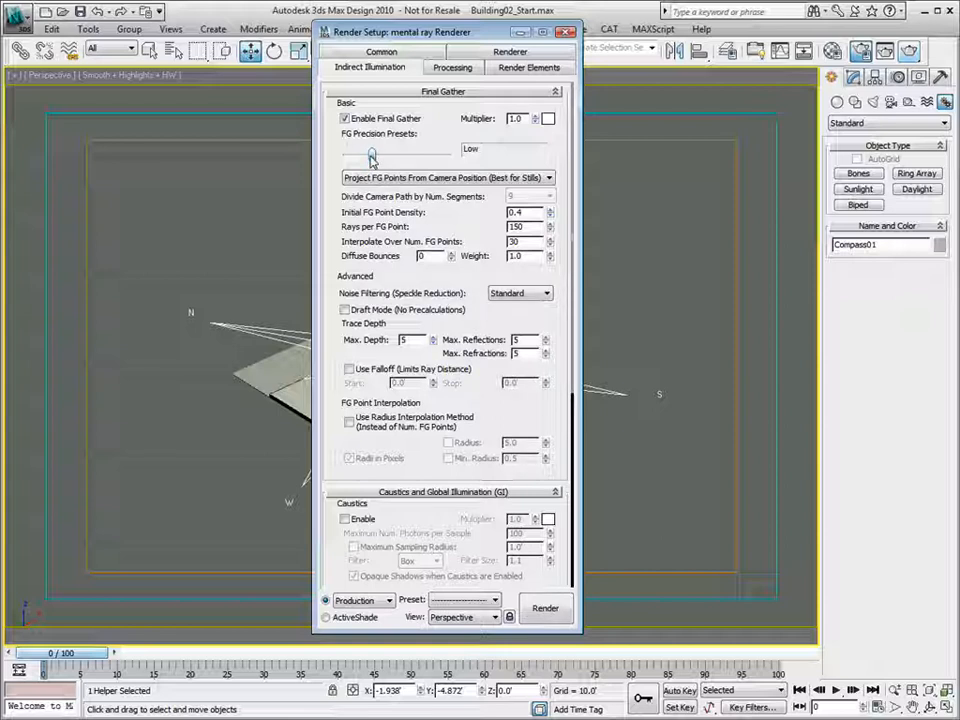
left_click_drag(371, 158, 347, 165)
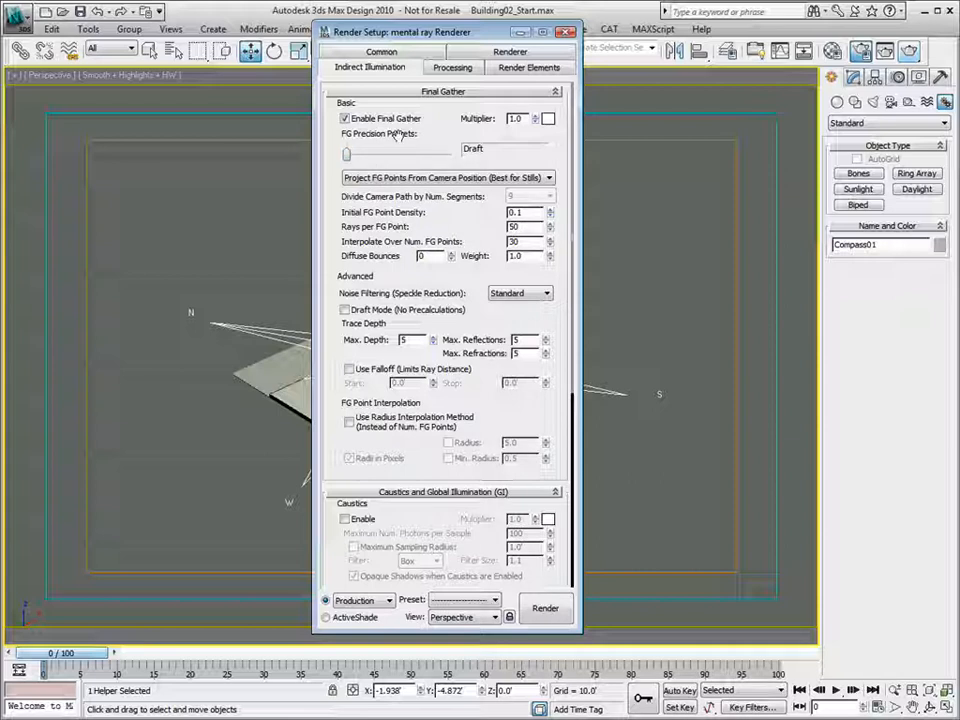
left_click_drag(380, 31, 590, 38)
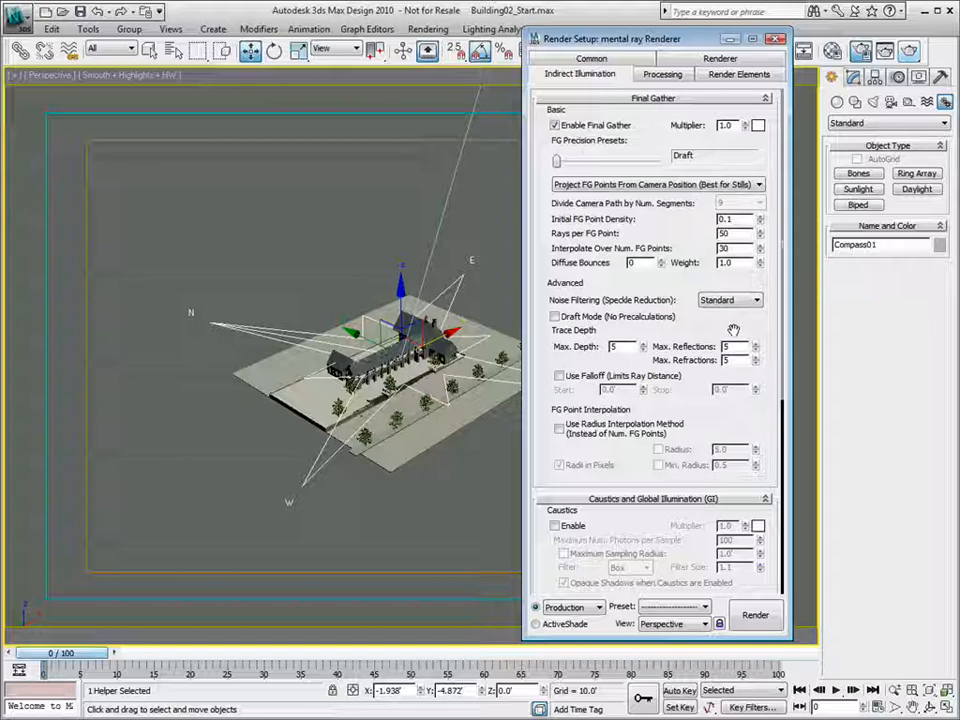
scroll(588, 432, "down", 4)
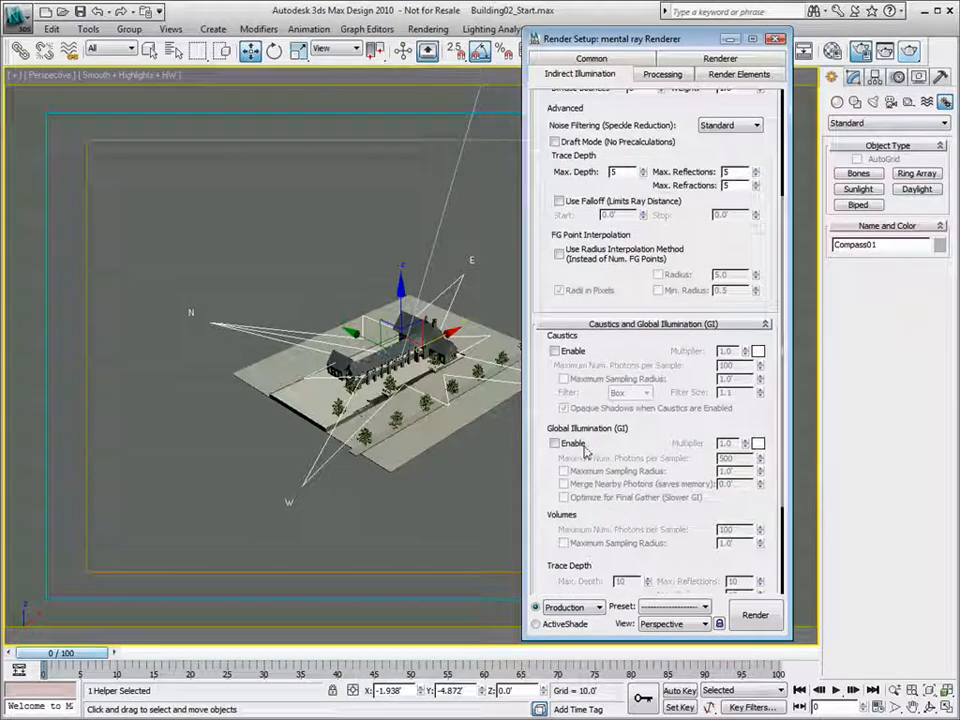
left_click(775, 39)
- Select the daylight sun head in the Left view and enable Use Photon Target in its mr Sun Photons parameters
key("alt+w")
left_click(306, 461)
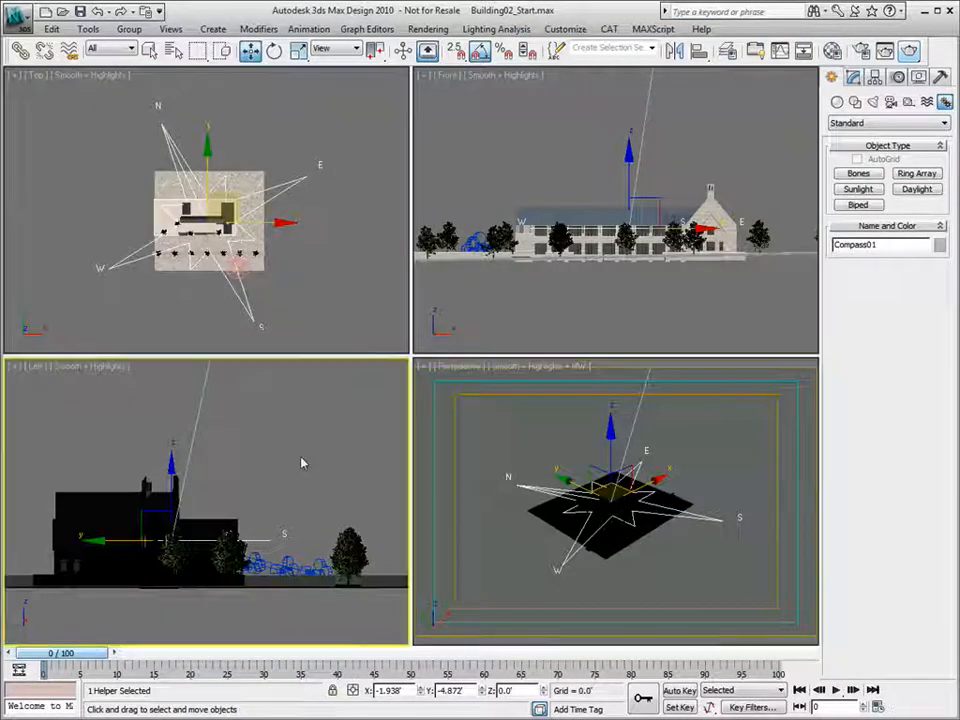
scroll(213, 540, "down", 5)
scroll(213, 540, "down", 8)
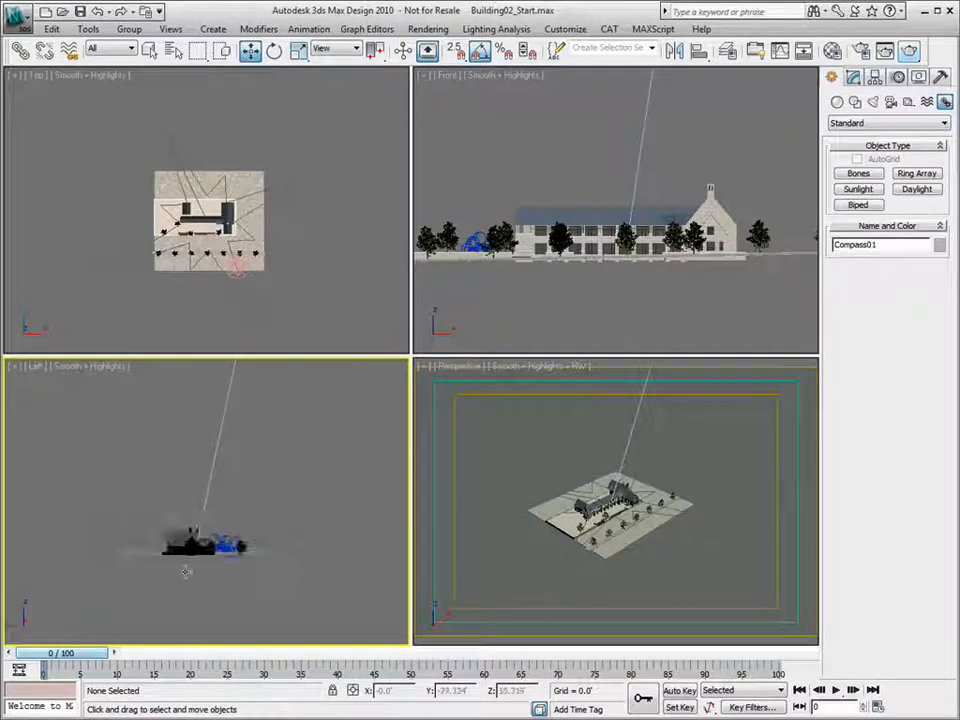
scroll(216, 461, "down", 2)
left_click(212, 466)
left_click(853, 77)
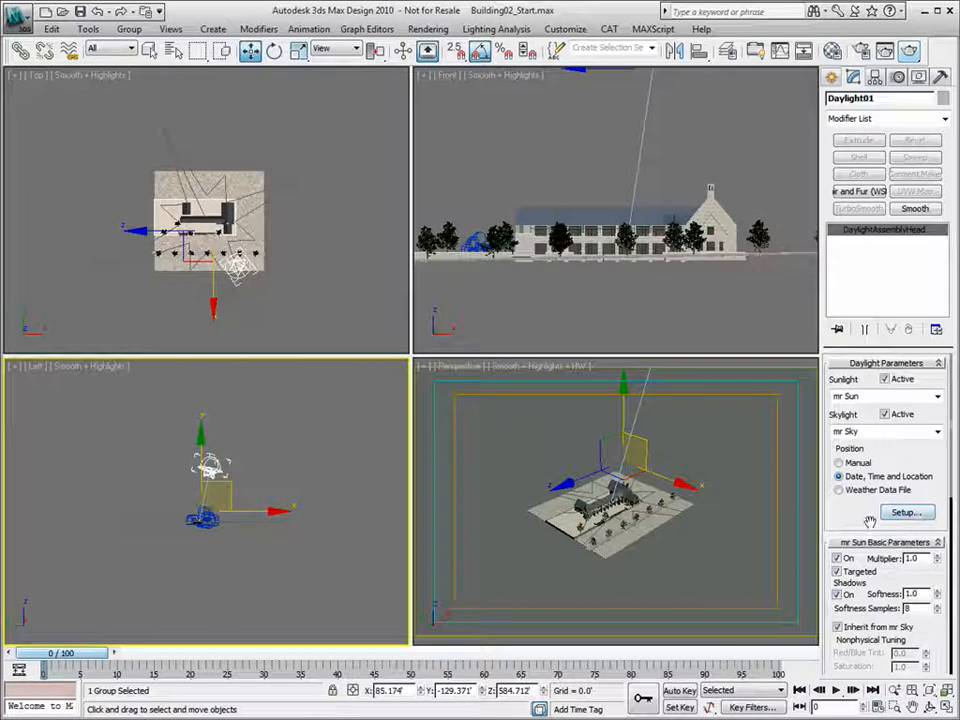
scroll(870, 525, "down", 5)
left_click(884, 480)
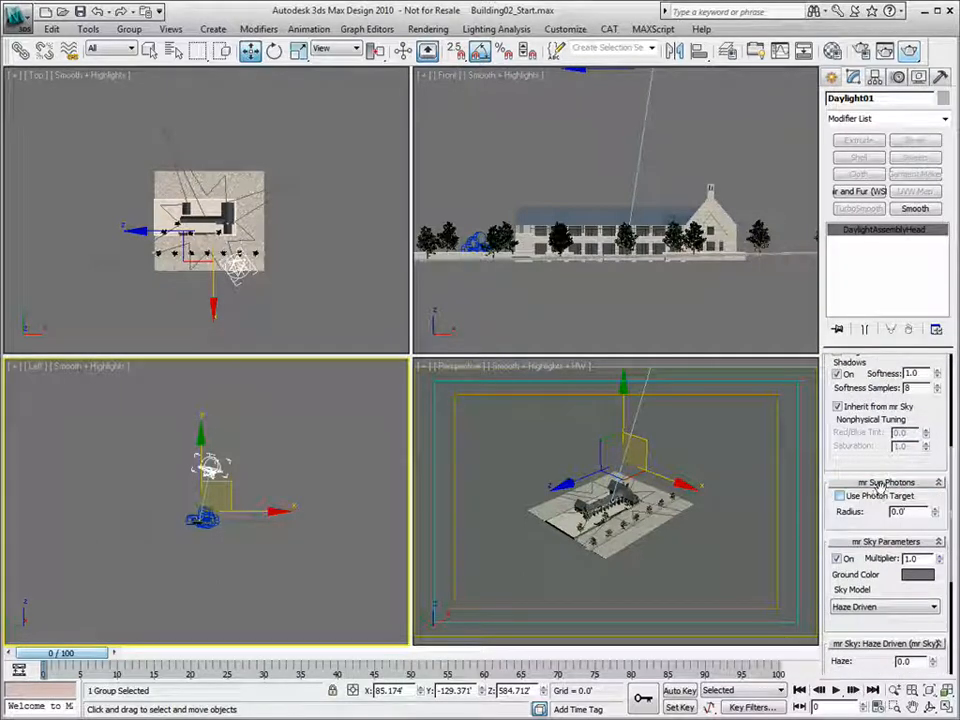
left_click(839, 496)
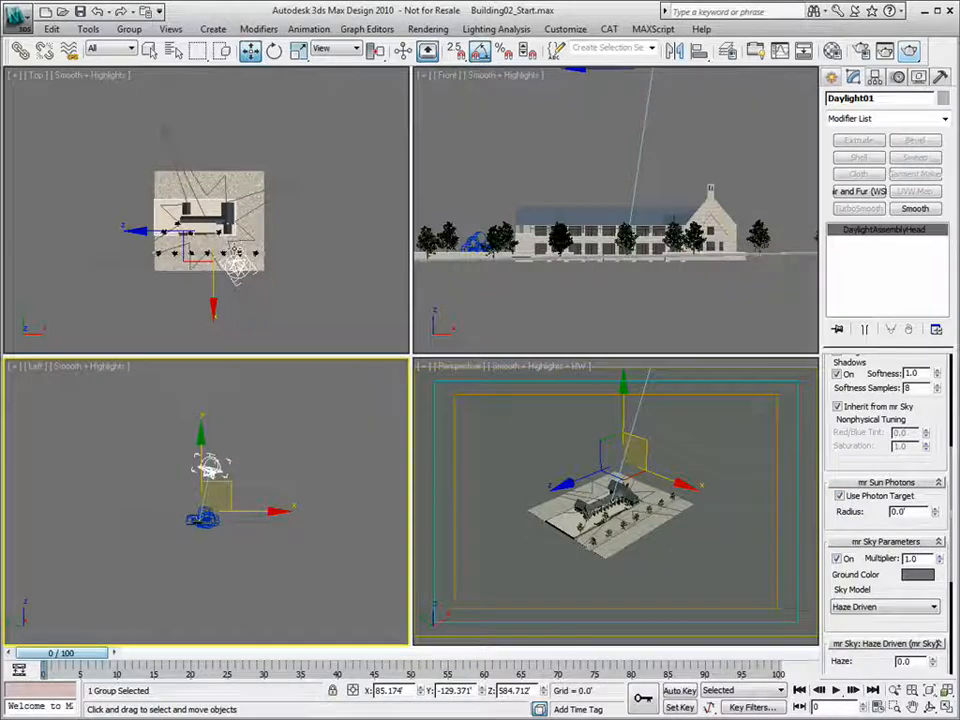
- Increase the sun's photon target radius to about 138.67 feet
scroll(237, 254, "up", 2)
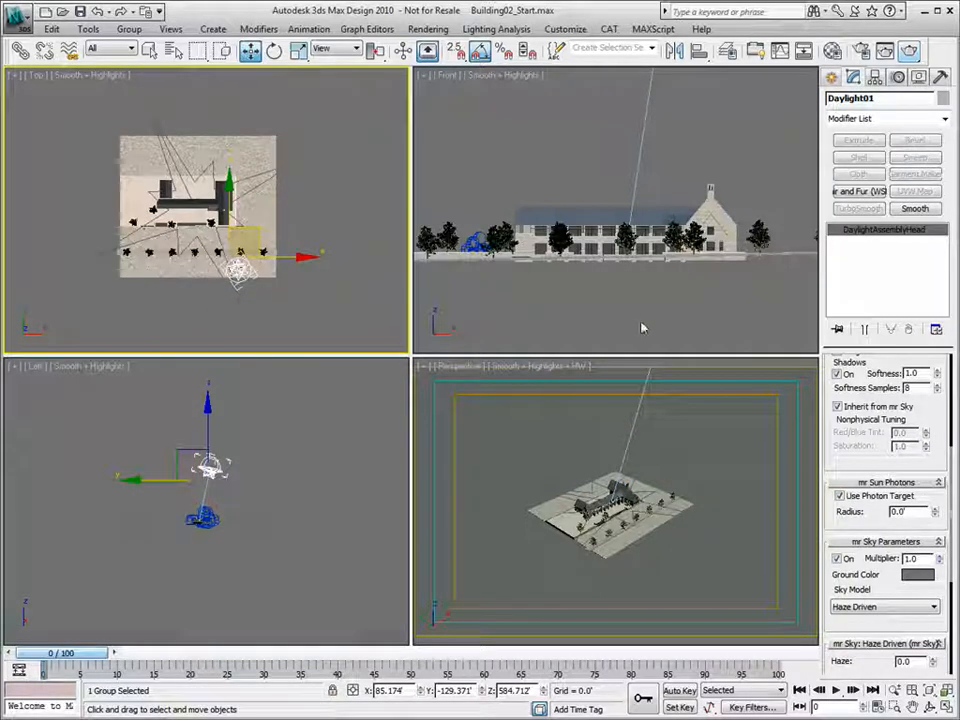
left_click_drag(937, 513, 913, 140)
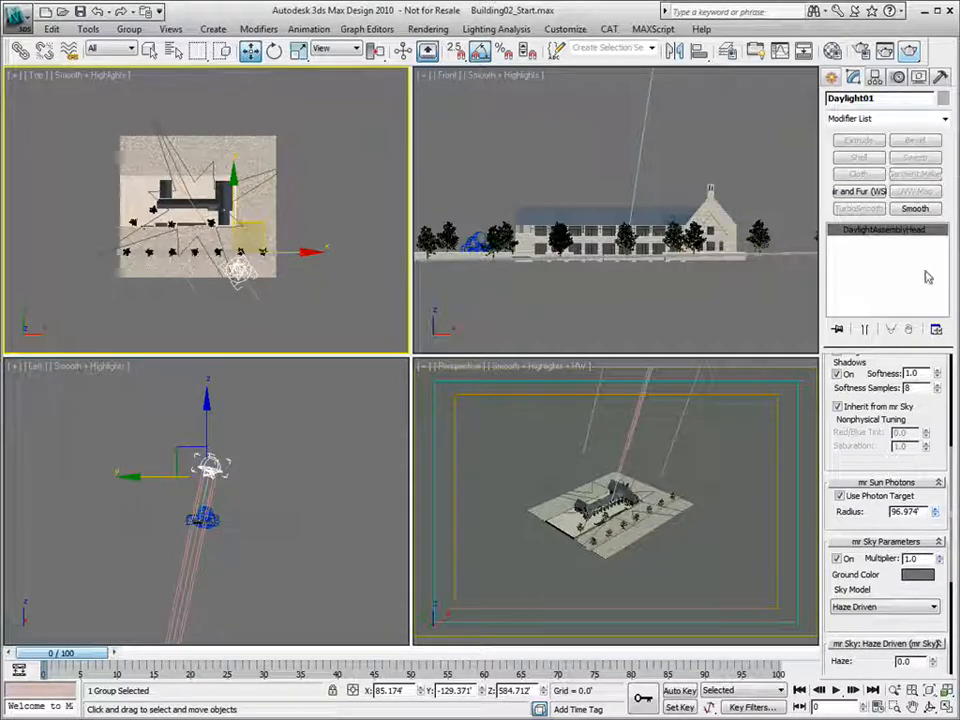
left_click_drag(936, 513, 931, 478)
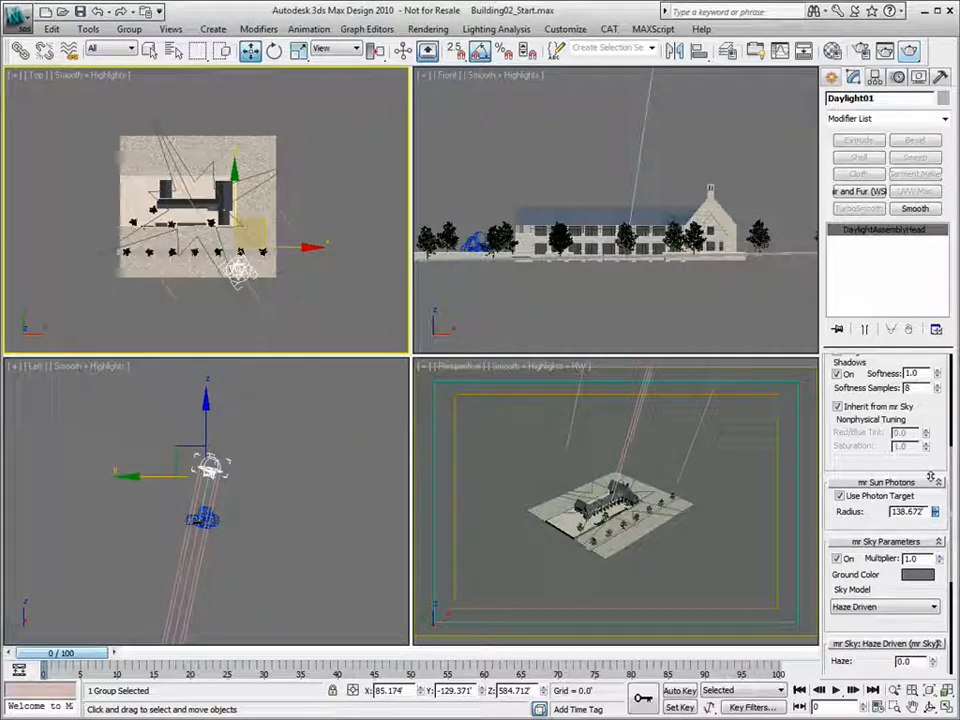
right_click(255, 456)
scroll(208, 525, "up", 3)
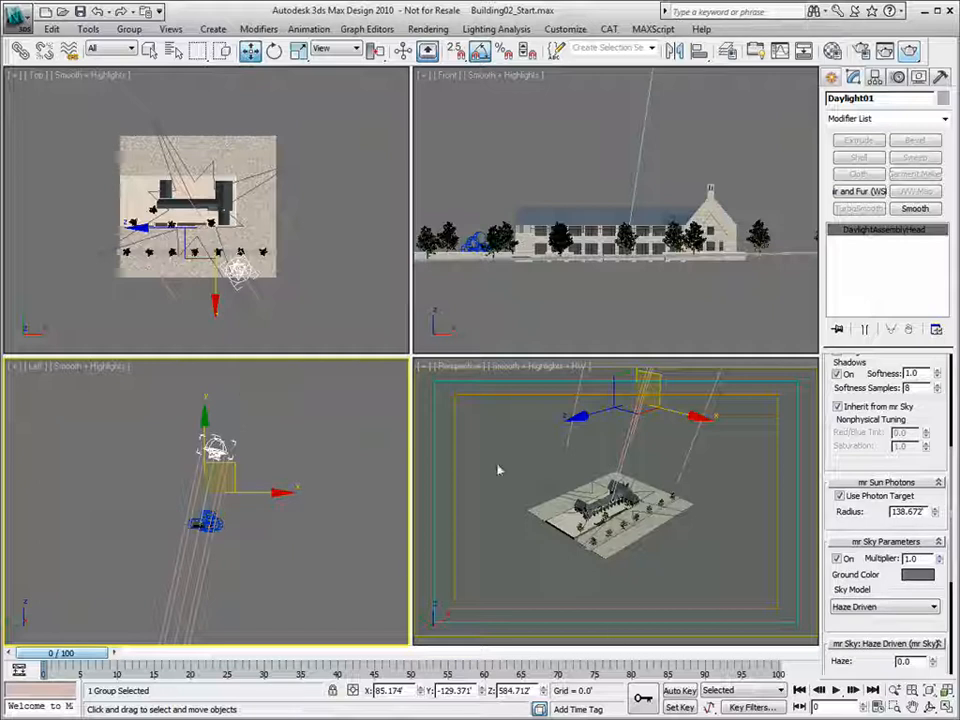
- Review the Final Gather and Global Illumination settings in the render setup, close it, and maximize the Perspective view
key("F10")
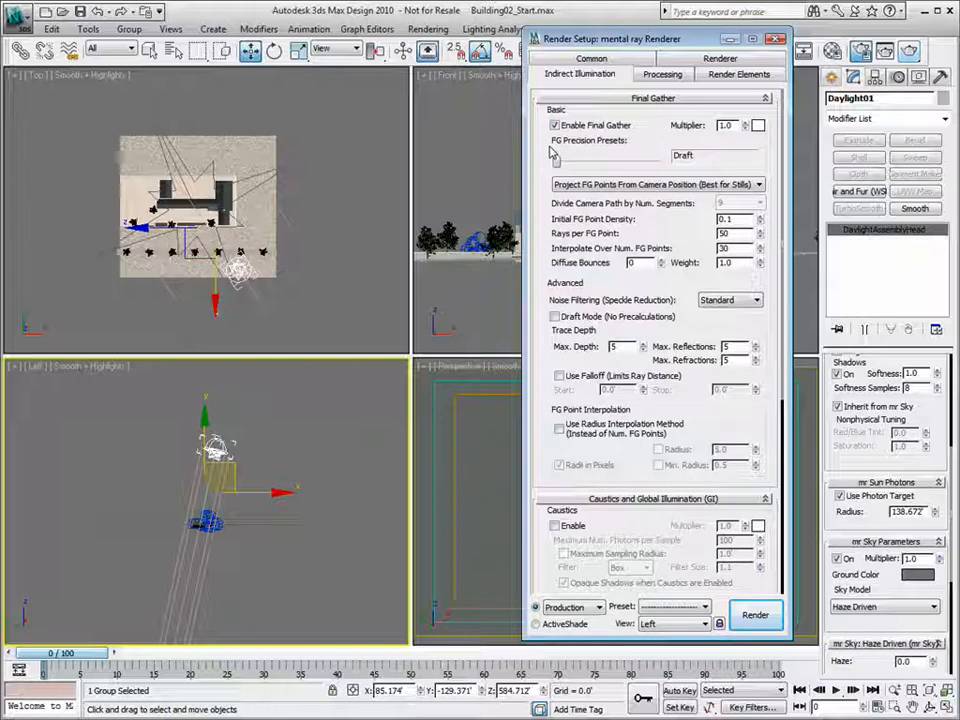
scroll(643, 445, "down", 4)
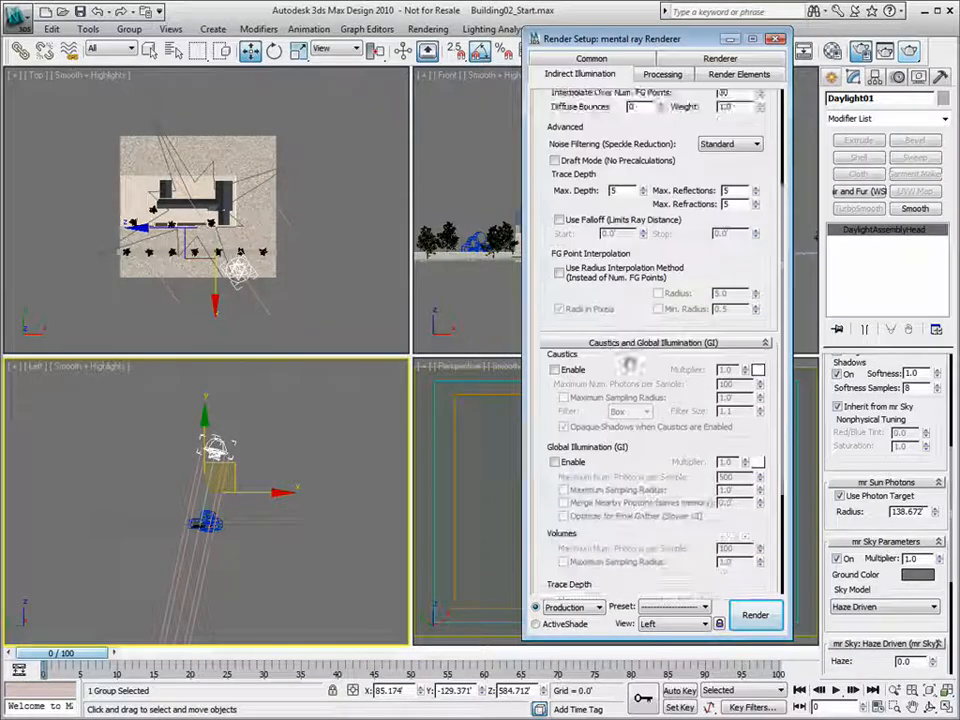
scroll(590, 421, "up", 4)
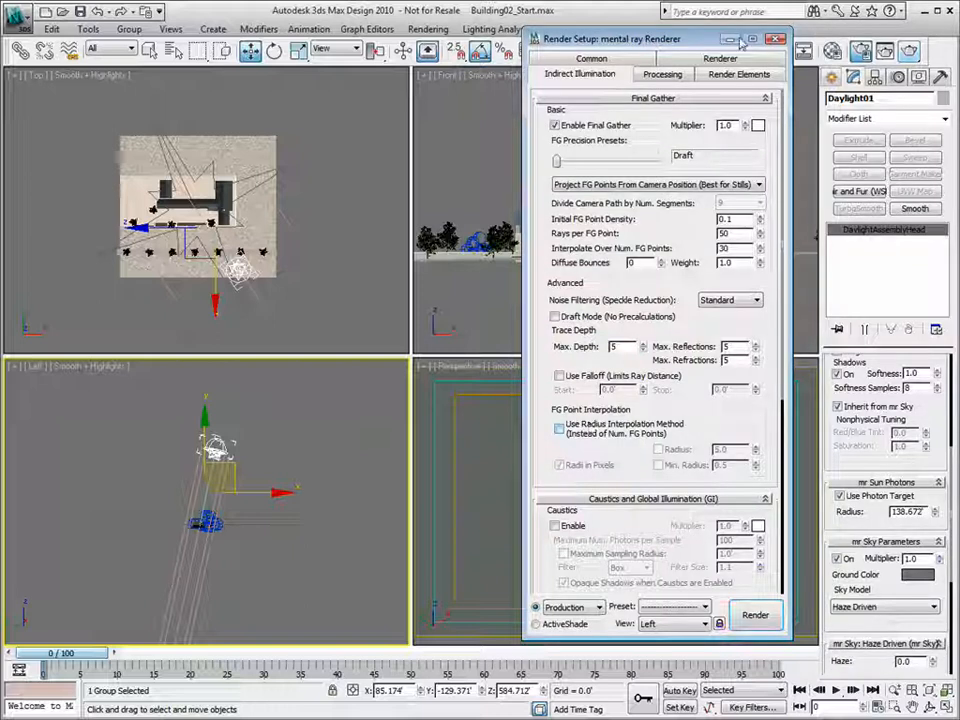
left_click(775, 39)
middle_click_drag(606, 488, 620, 505, "alt")
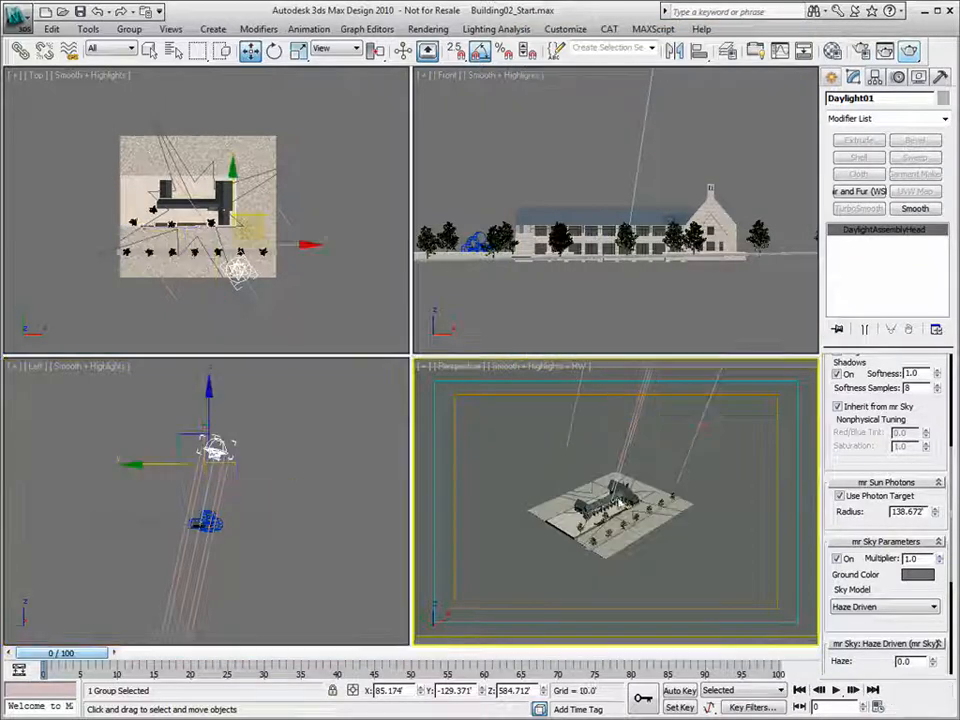
key("alt+w")
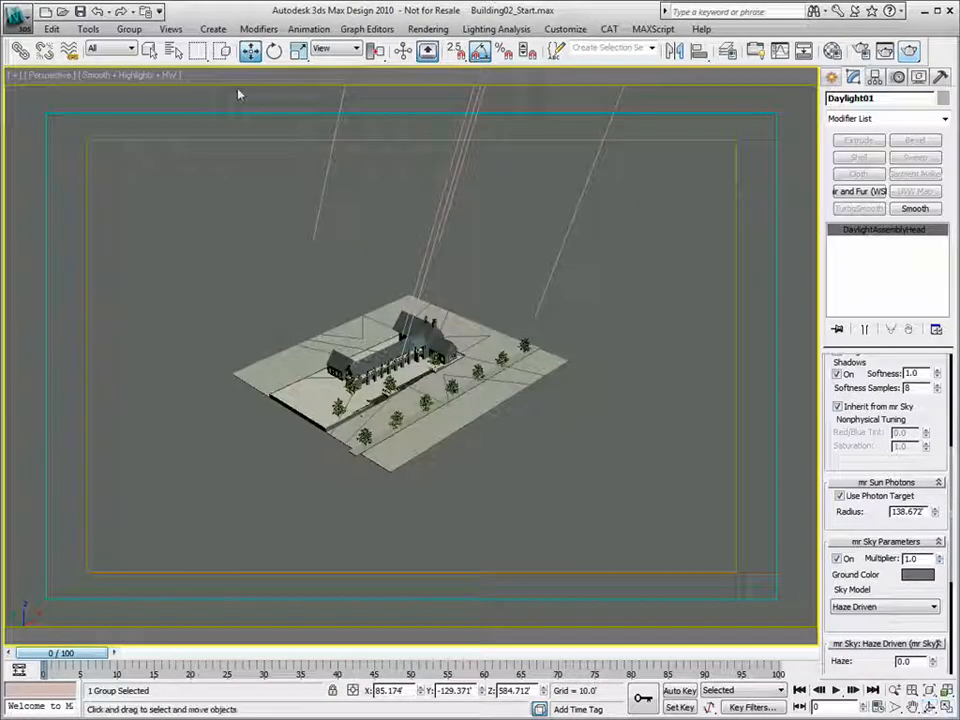
- Inspect the sun's photon target from beneath the site in the Perspective view, reselect the daylight sun head and switch to Camera01
left_click(374, 368)
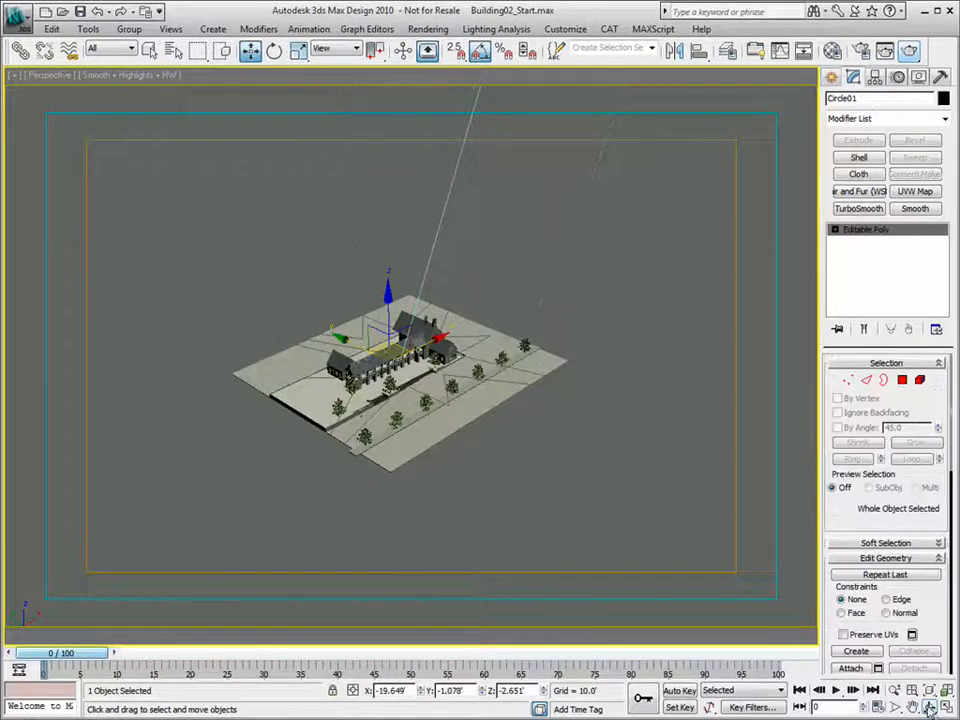
left_click(929, 707)
left_click_drag(405, 546, 445, 310)
left_click(249, 50)
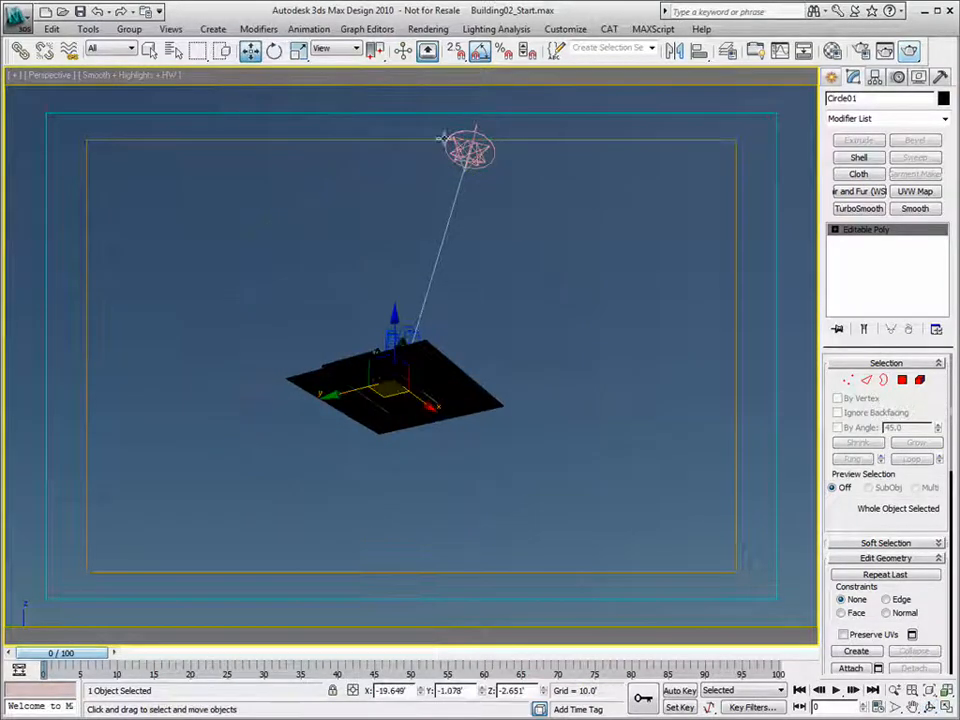
left_click(335, 103)
left_click(445, 258)
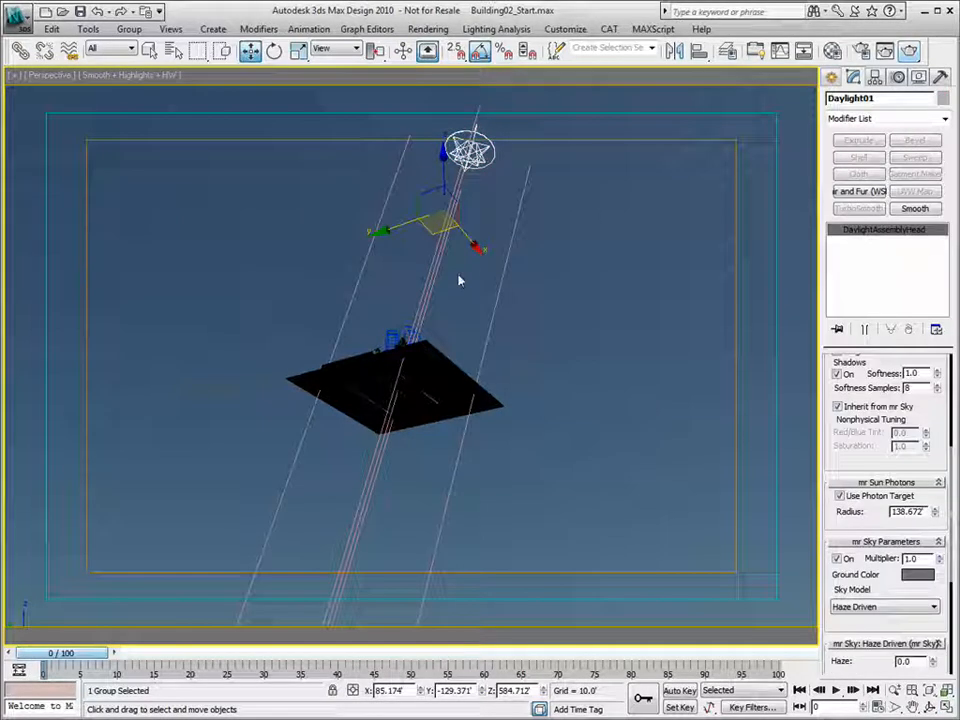
key("c")
double_click(412, 258)
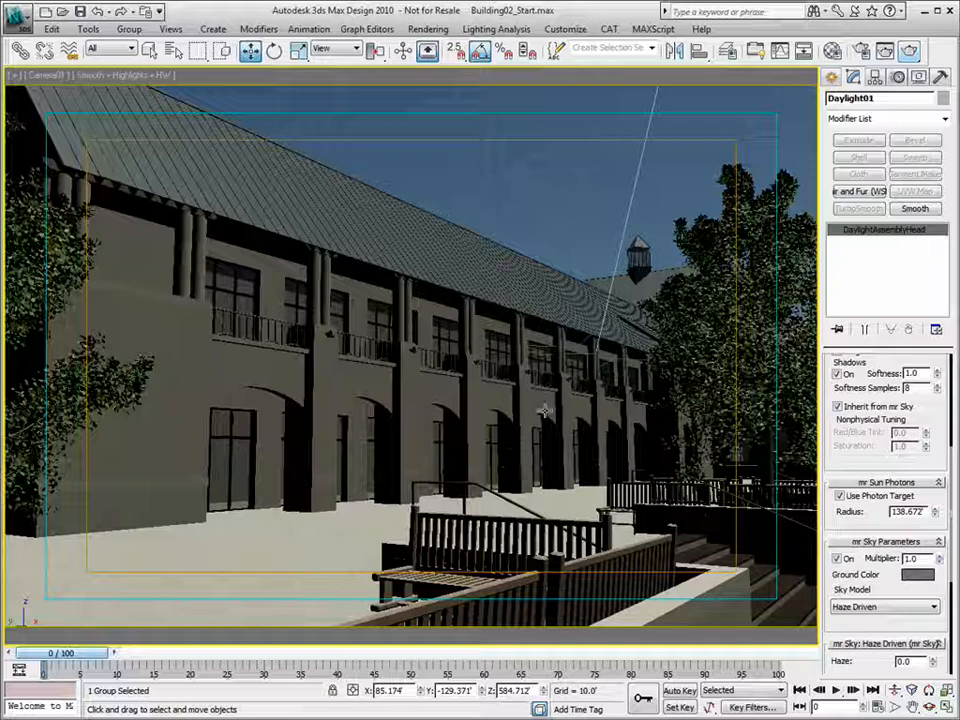
- Switch the daylight position to Manual and lower the sun to a Z height of about 173.9 feet
left_click_drag(541, 691, 542, 511)
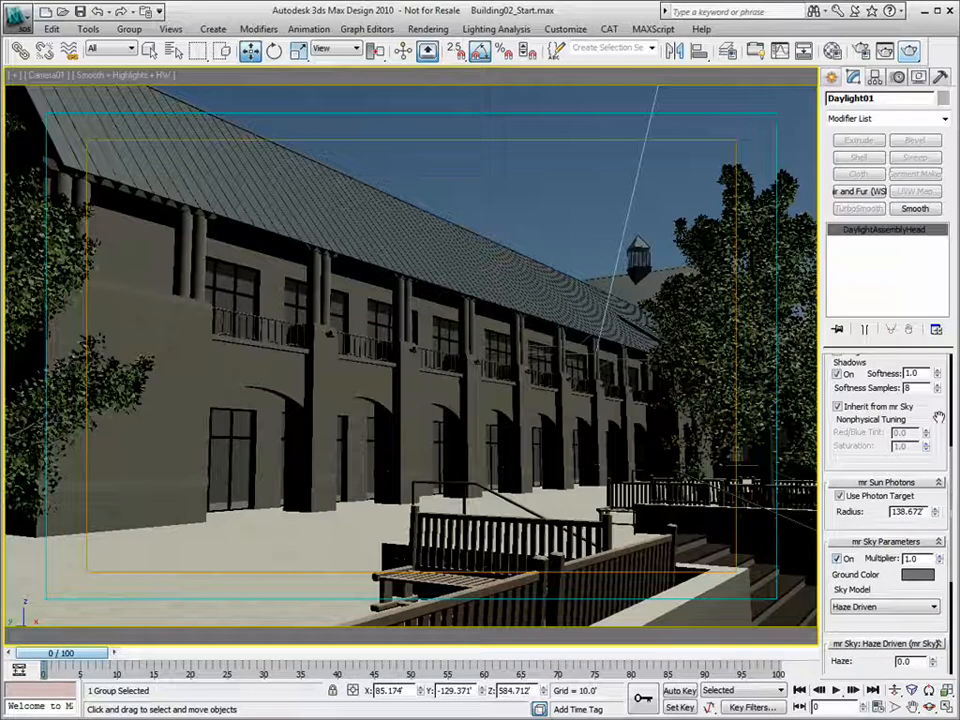
scroll(849, 560, "up", 5)
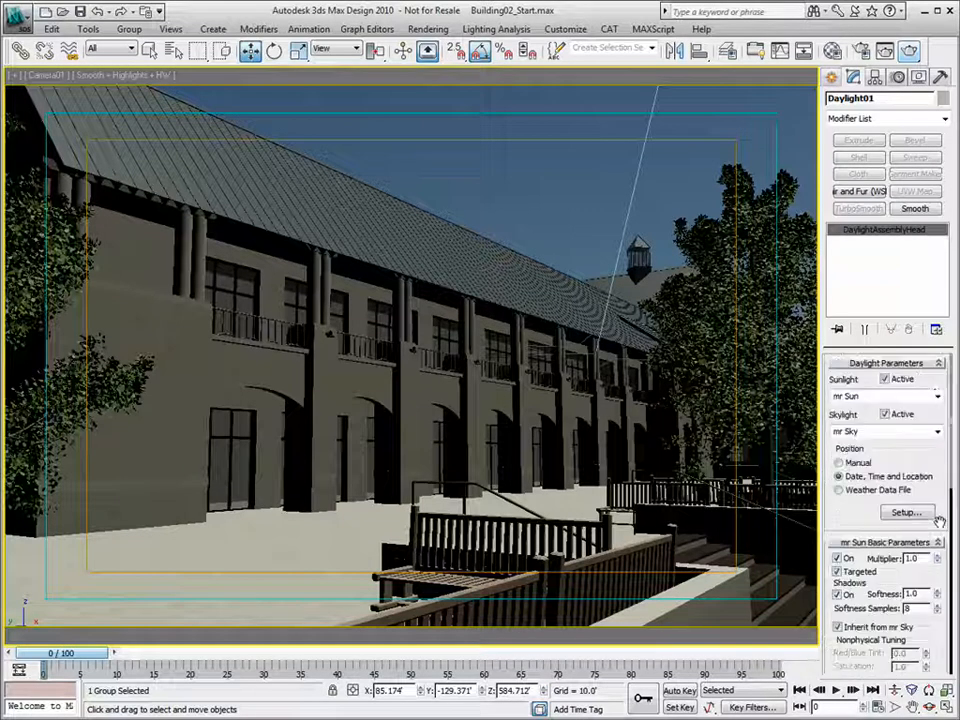
left_click(840, 463)
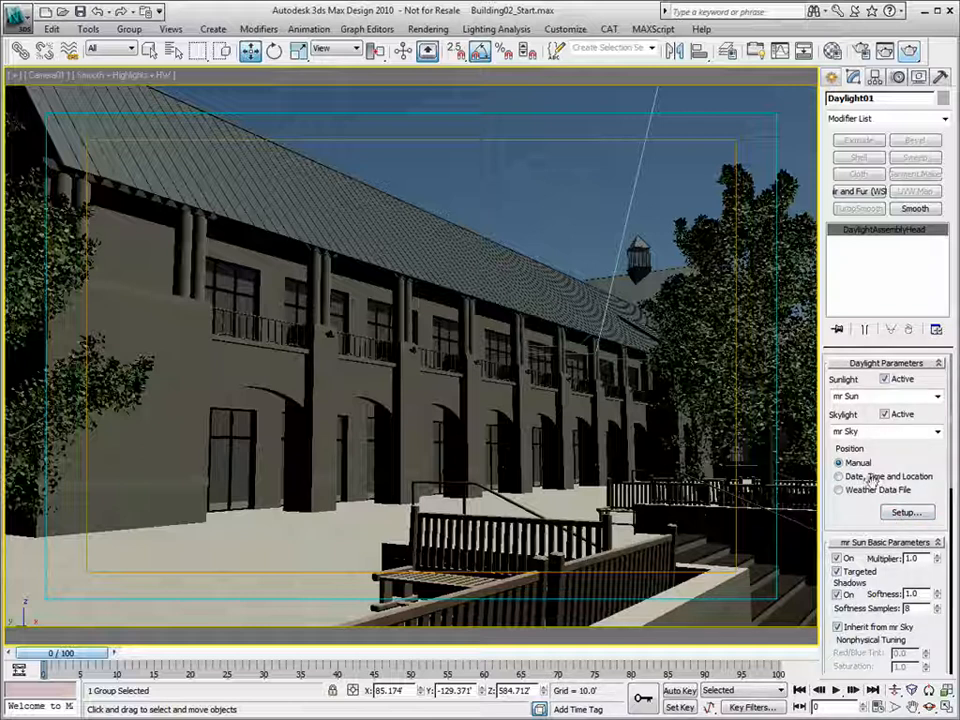
mouse_move(545, 691)
left_mouse_down()
mouse_move(613, 104)
mouse_move(616, 118)
mouse_move(480, 284)
mouse_move(521, 238)
mouse_move(480, 212)
mouse_move(557, 206)
left_mouse_up()
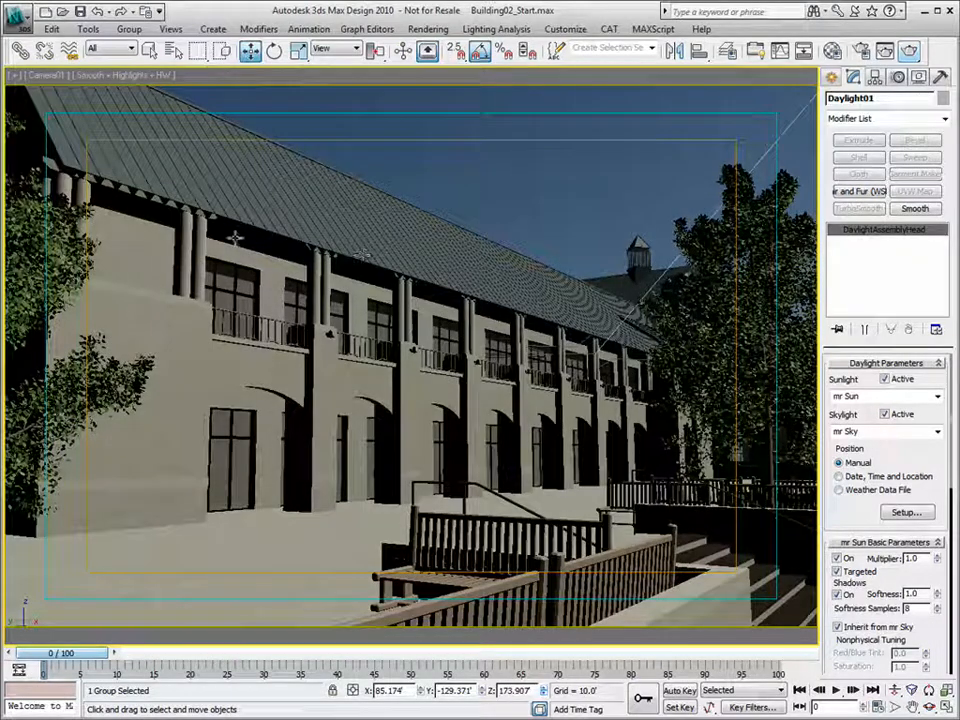
- Enable shadows and ambient occlusion in the Camera01 viewport shading
left_click(112, 75)
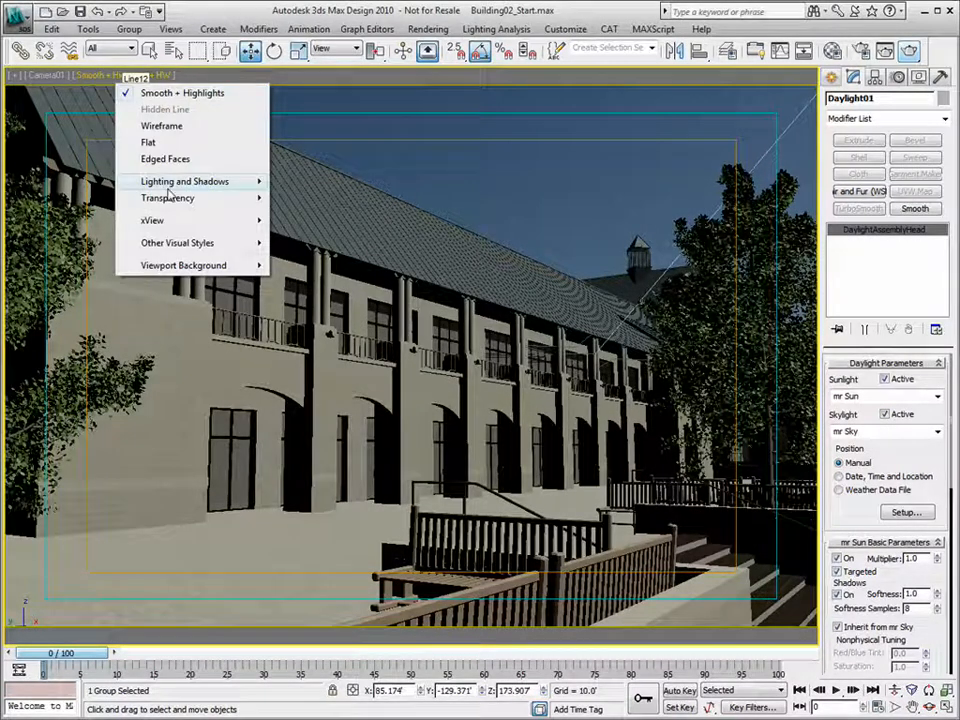
mouse_move(185, 181)
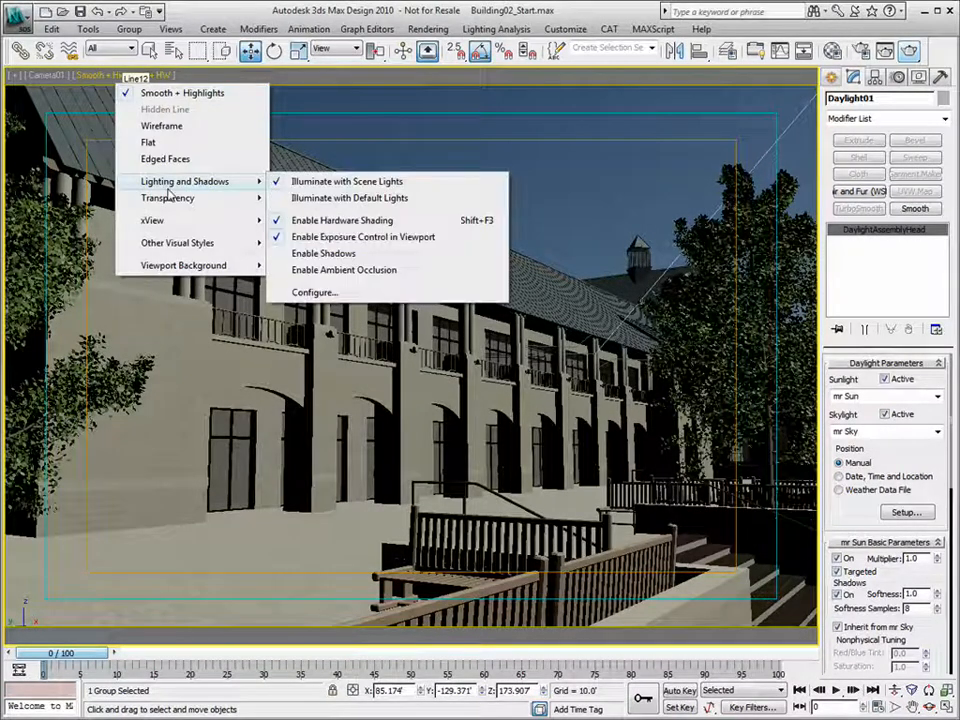
left_click(371, 254)
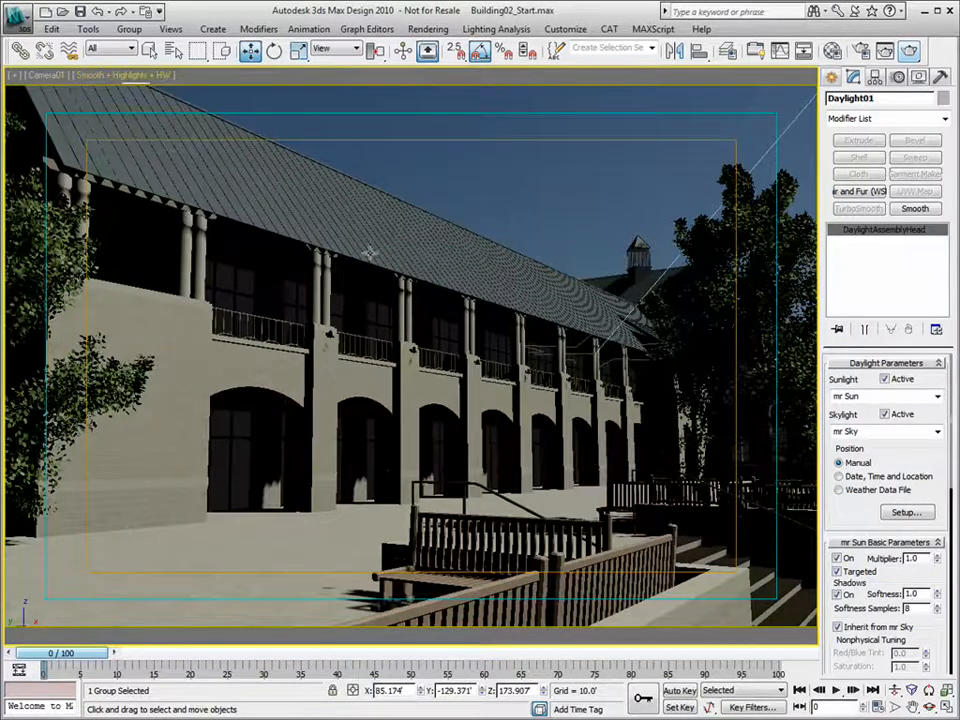
left_click(153, 77)
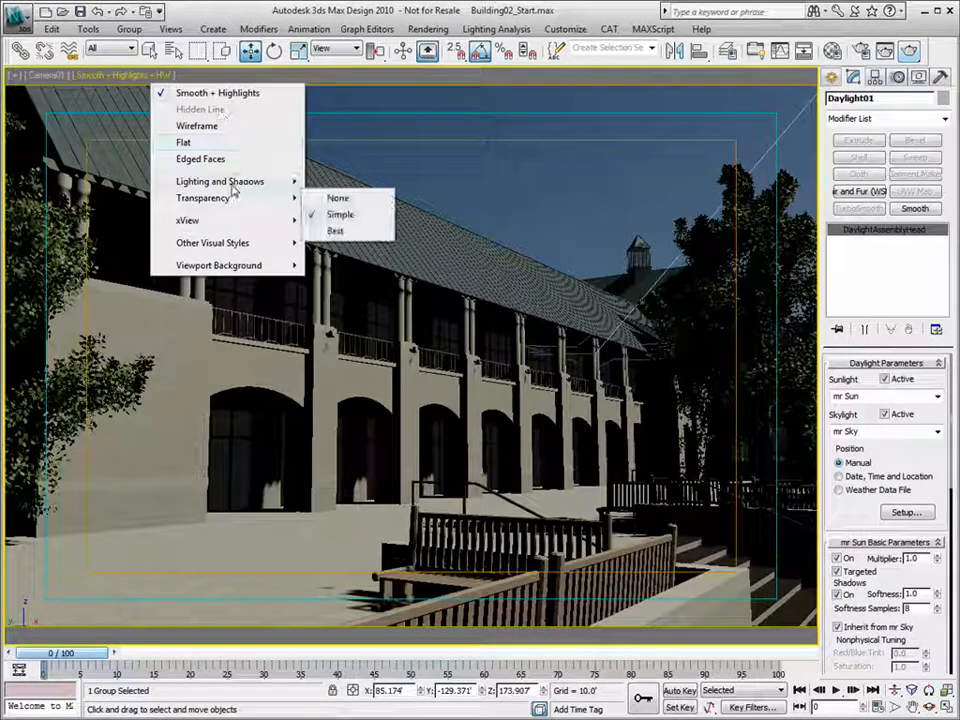
mouse_move(285, 182)
left_click(362, 272)
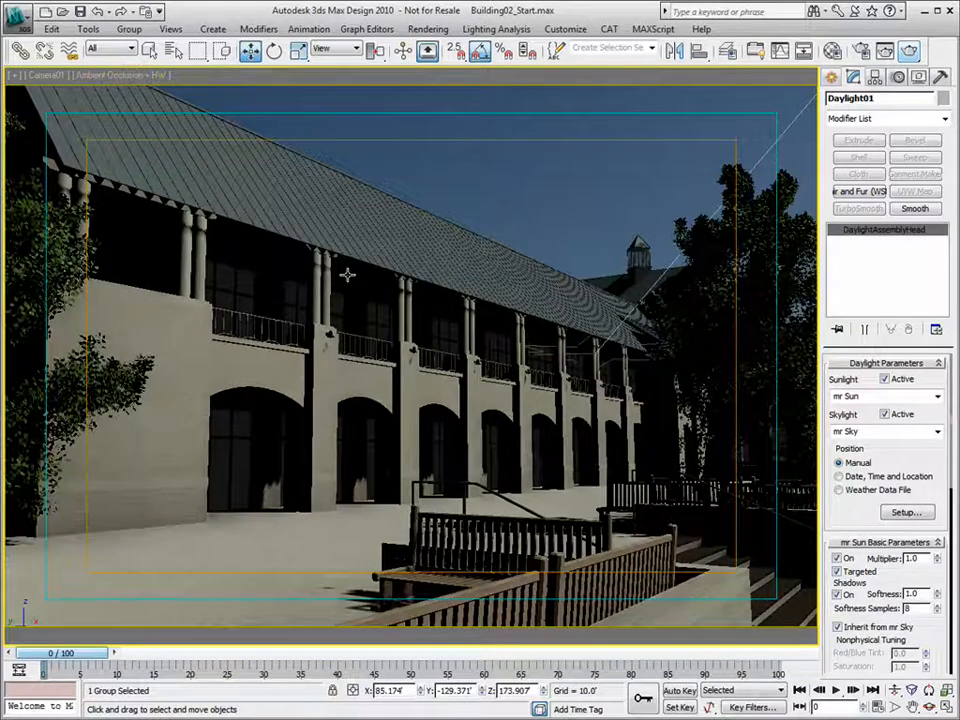
- Lower the sun to a Z height of about 57.7 feet and render the Camera01 view
left_click_drag(544, 688, 533, 605)
left_click_drag(544, 691, 562, 62)
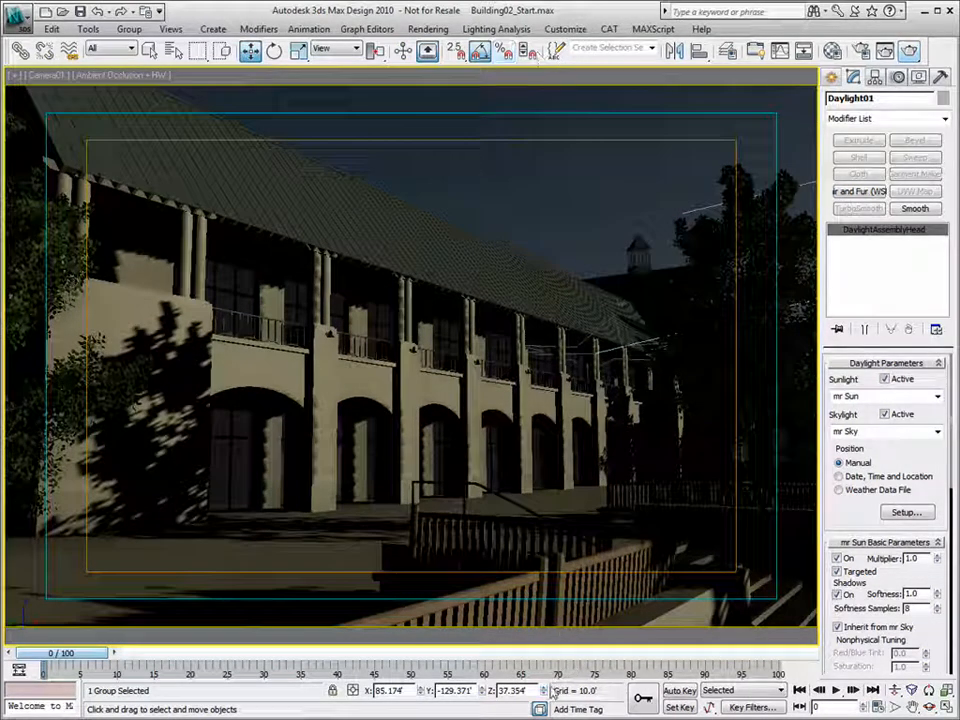
left_click_drag(543, 691, 549, 542)
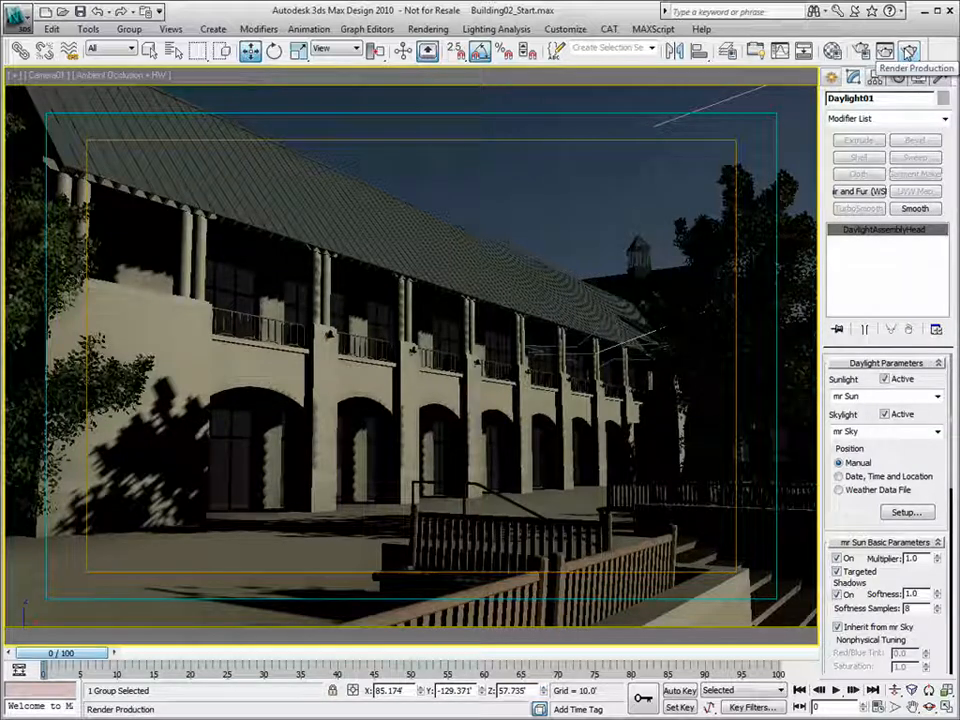
left_click(908, 51)
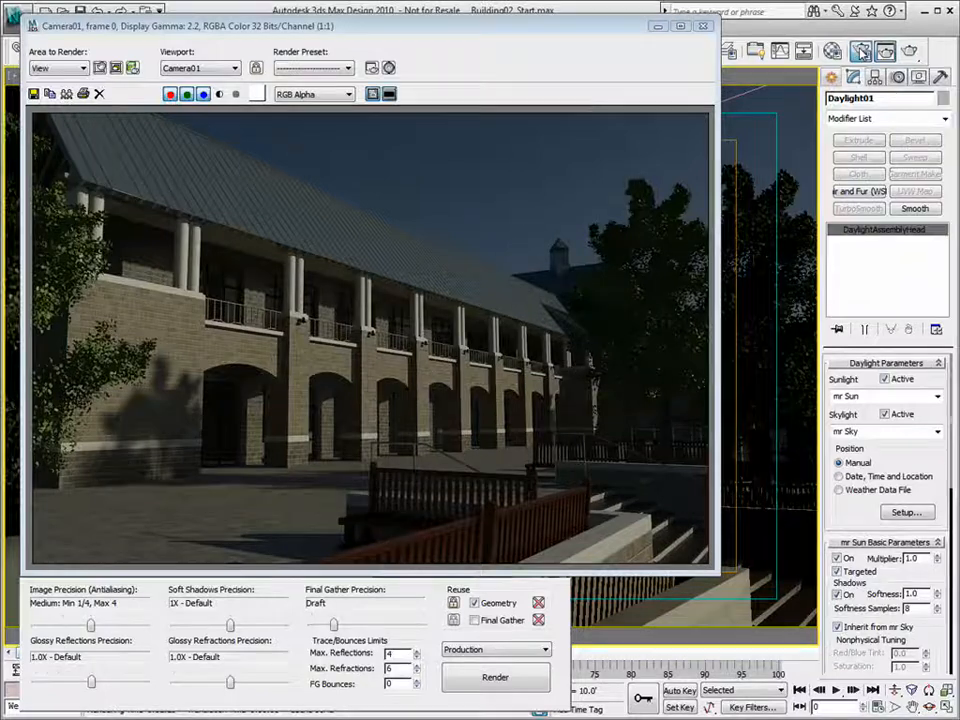
- Raise the Final Gather diffuse bounces to 7 in the render setup
key("F10")
left_click(635, 229)
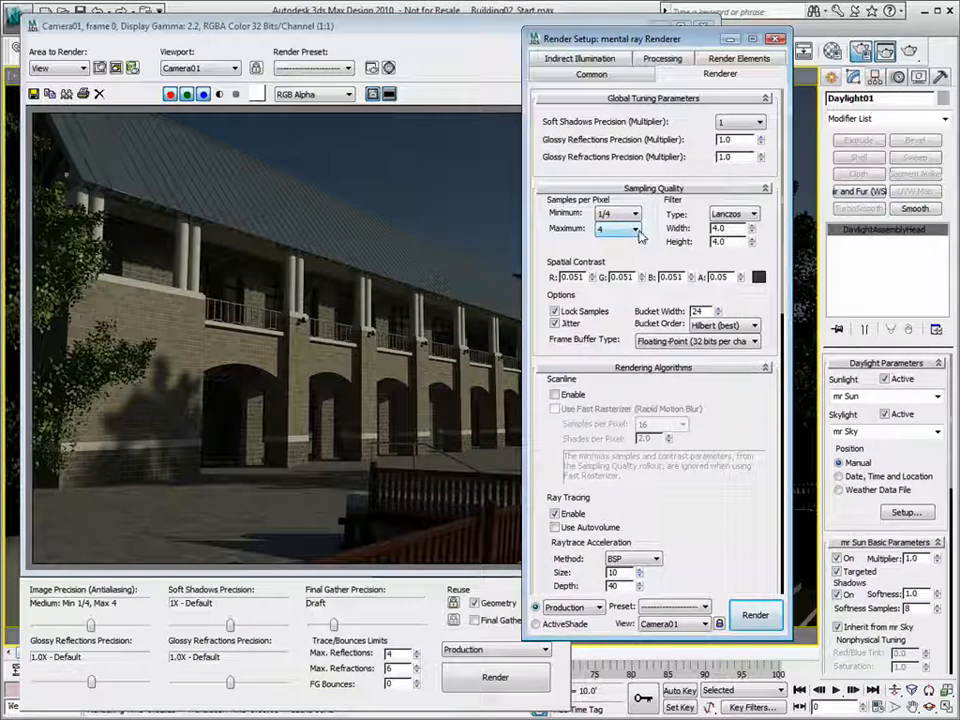
key("ctrl+Tab")
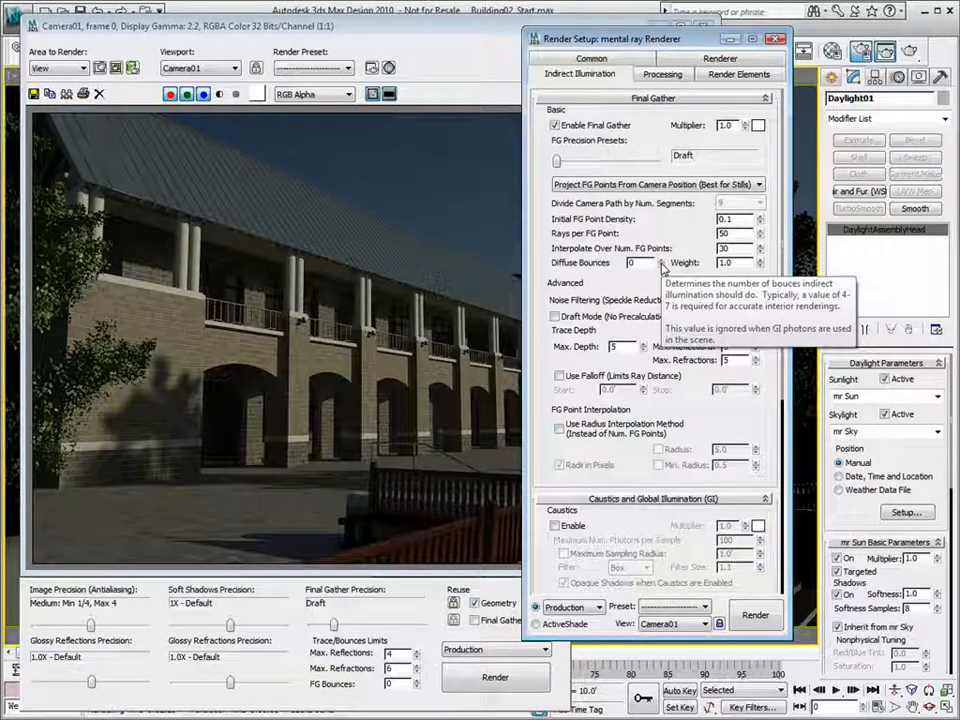
left_click(661, 260)
left_click(661, 260)
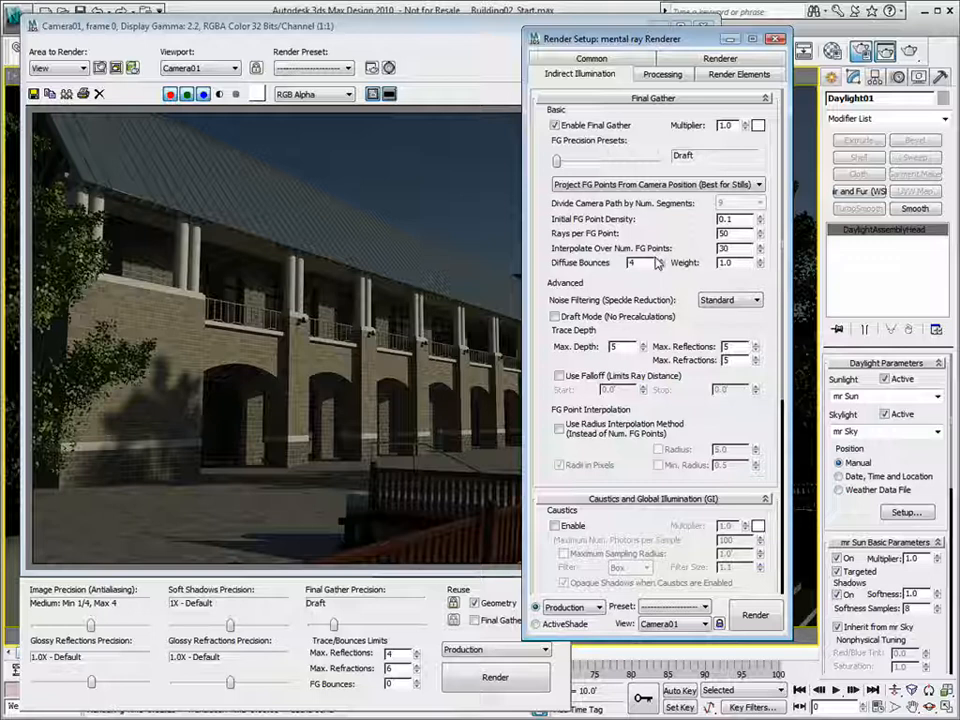
left_click(661, 260)
left_click(661, 260)
left_click(661, 260)
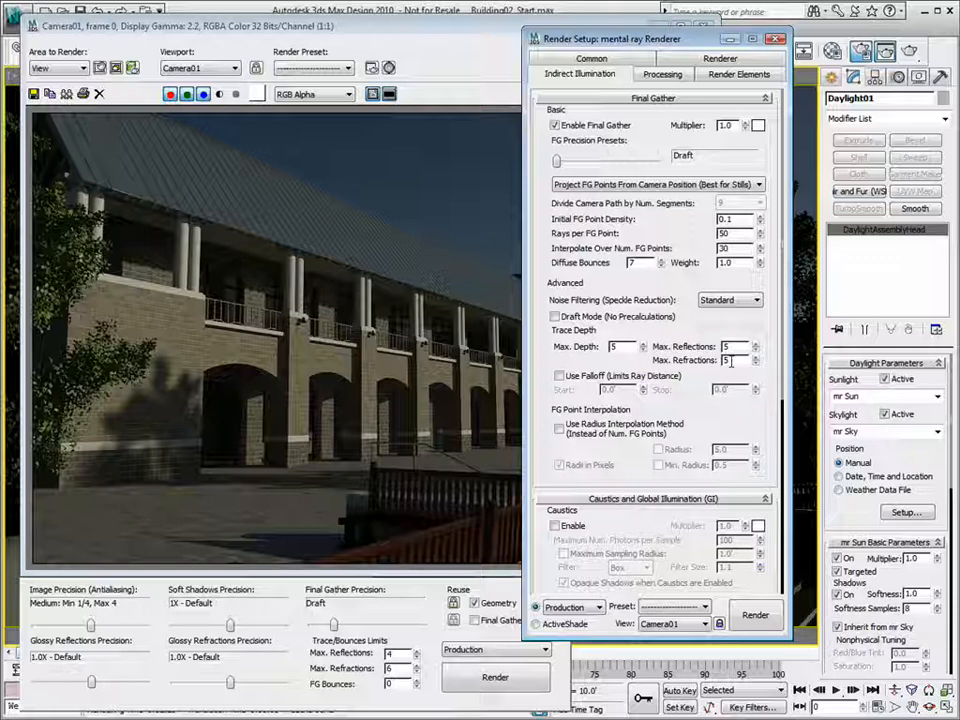
- Set the Final Gather diffuse bounces to 4 with a maximum trace depth of 5, and close the render setup
left_click_drag(623, 347, 548, 347)
key("Tab")
left_click_drag(628, 347, 486, 364)
left_click_drag(648, 264, 575, 263)
left_click(661, 266)
left_click(661, 266)
left_click(661, 266)
left_click_drag(627, 346, 525, 351)
key("Tab")
type("5")
left_click(776, 39)
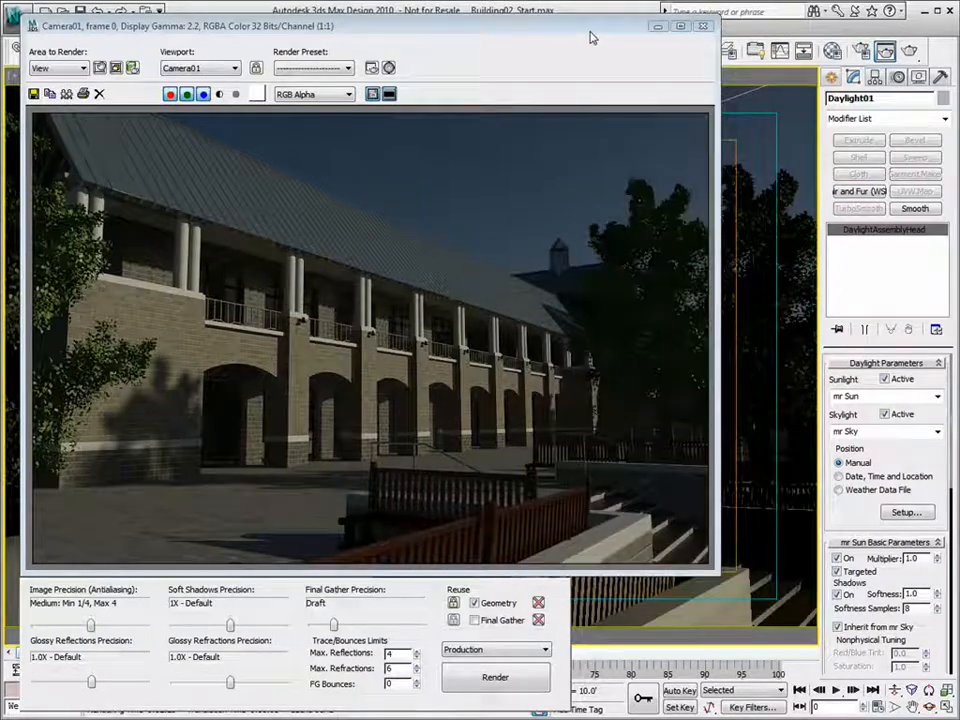
- Set the render output size to 450 by 300 pixels in the render setup
key("F10")
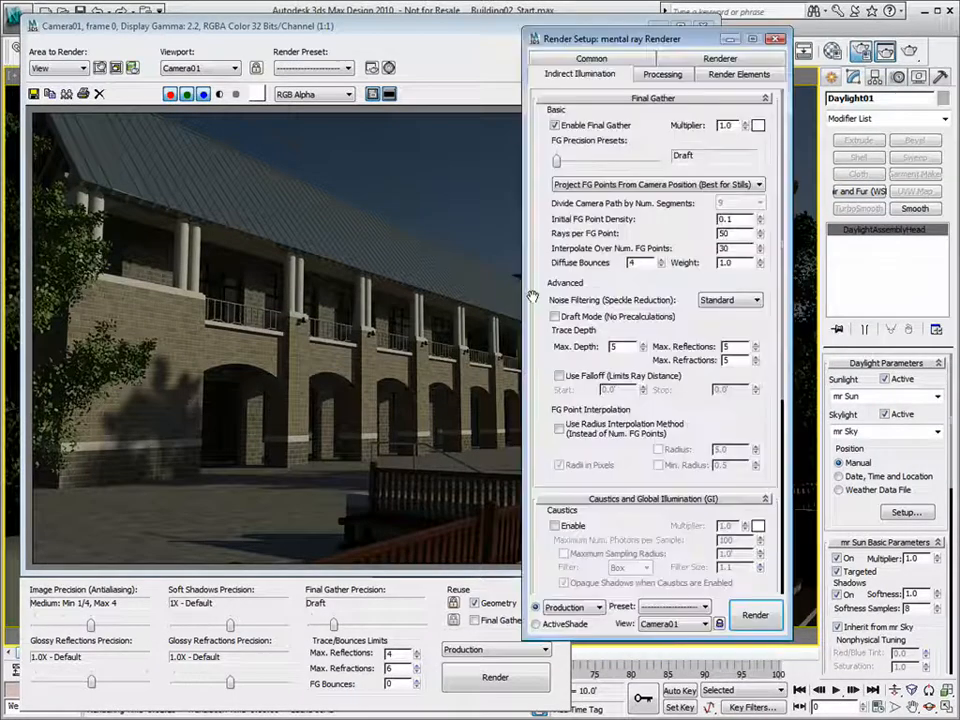
left_click(591, 58)
double_click(620, 285)
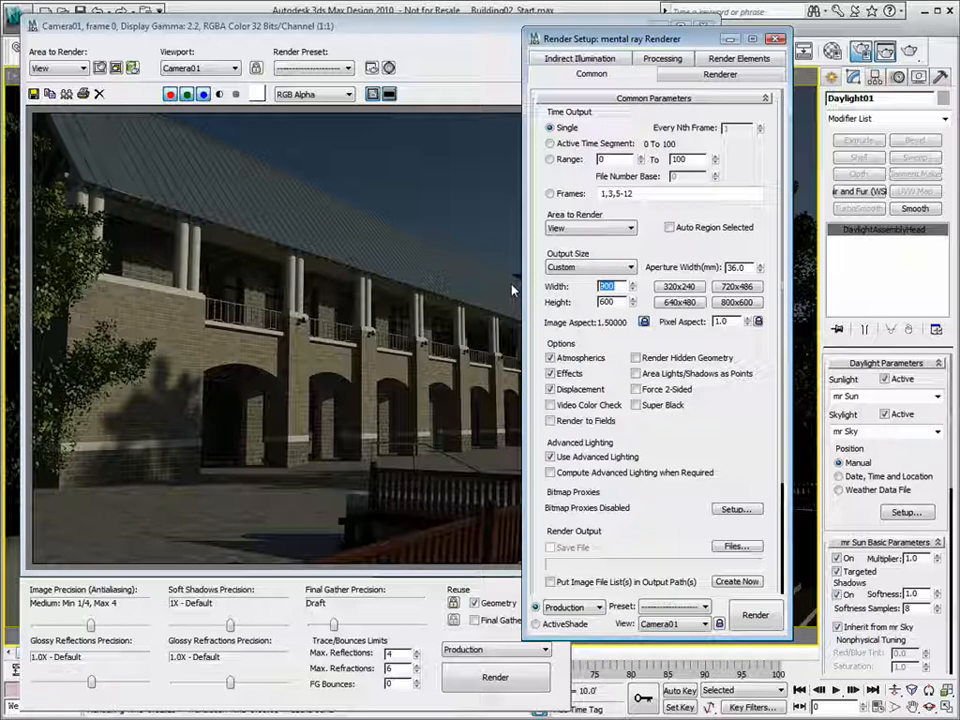
type("450")
key("Tab")
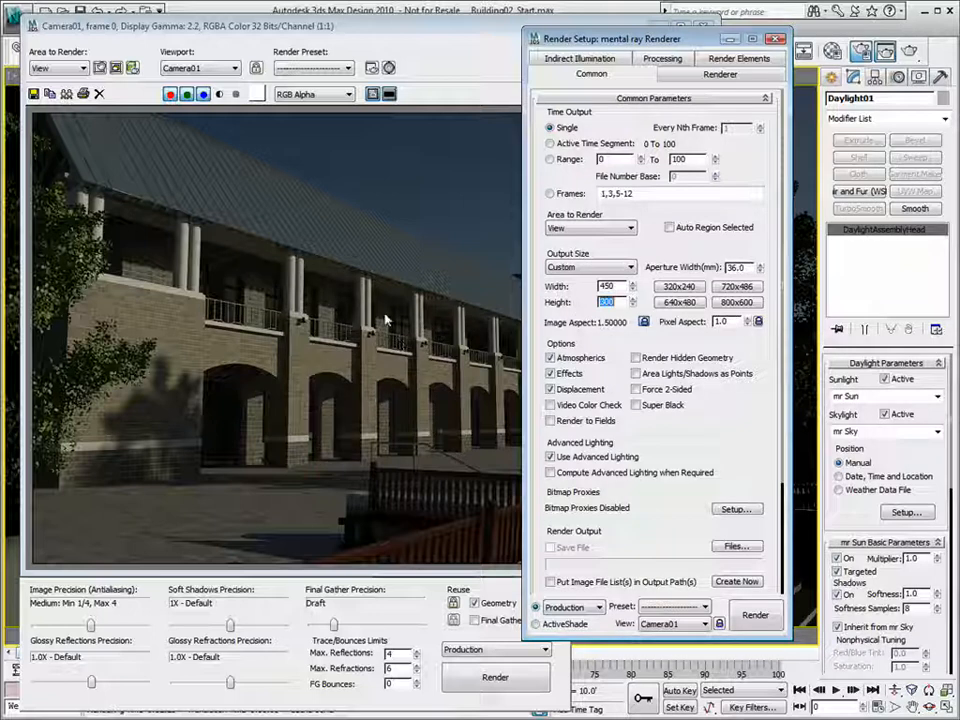
double_click(612, 286)
- Close the old rendered frame, render Camera01 with the current Final Gather settings and reposition the new frame window
left_click(449, 126)
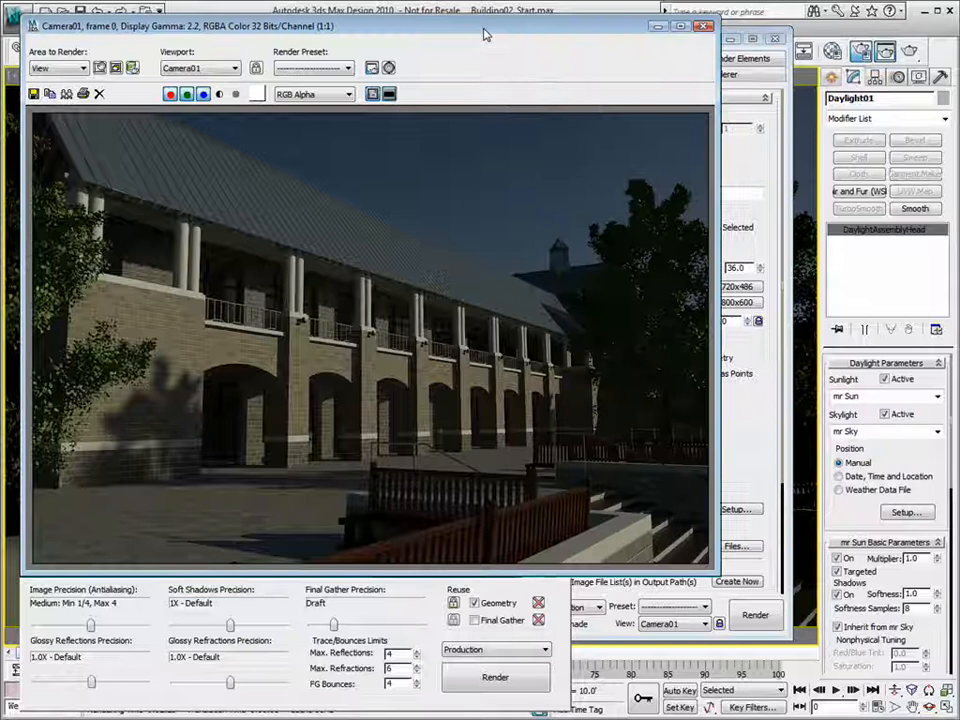
left_click(695, 29)
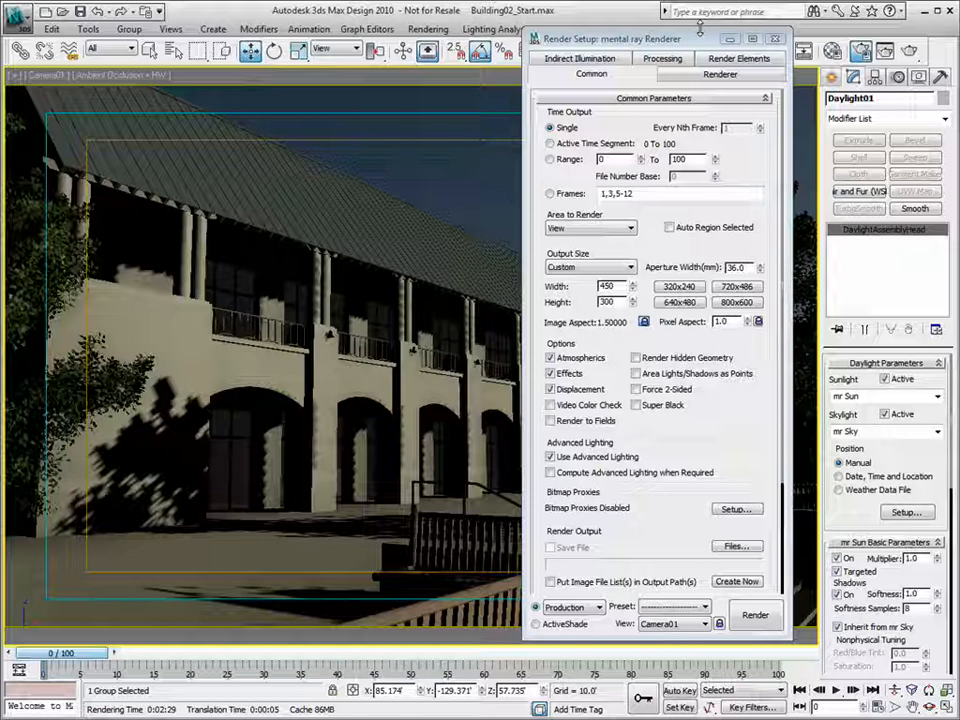
left_click(579, 58)
left_click(752, 615)
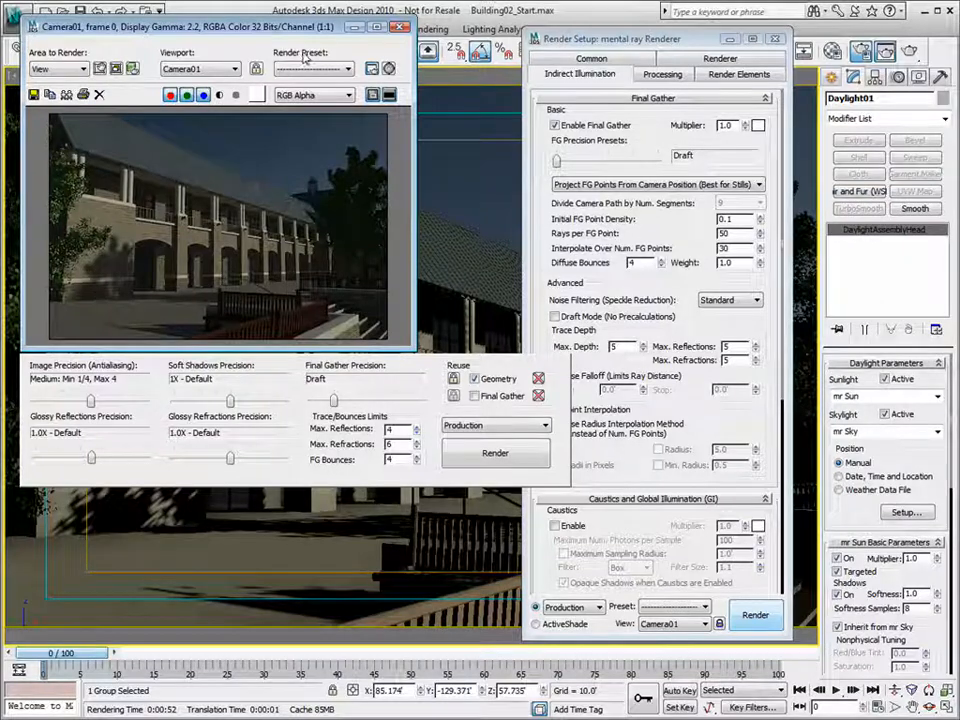
left_click_drag(226, 27, 234, 67)
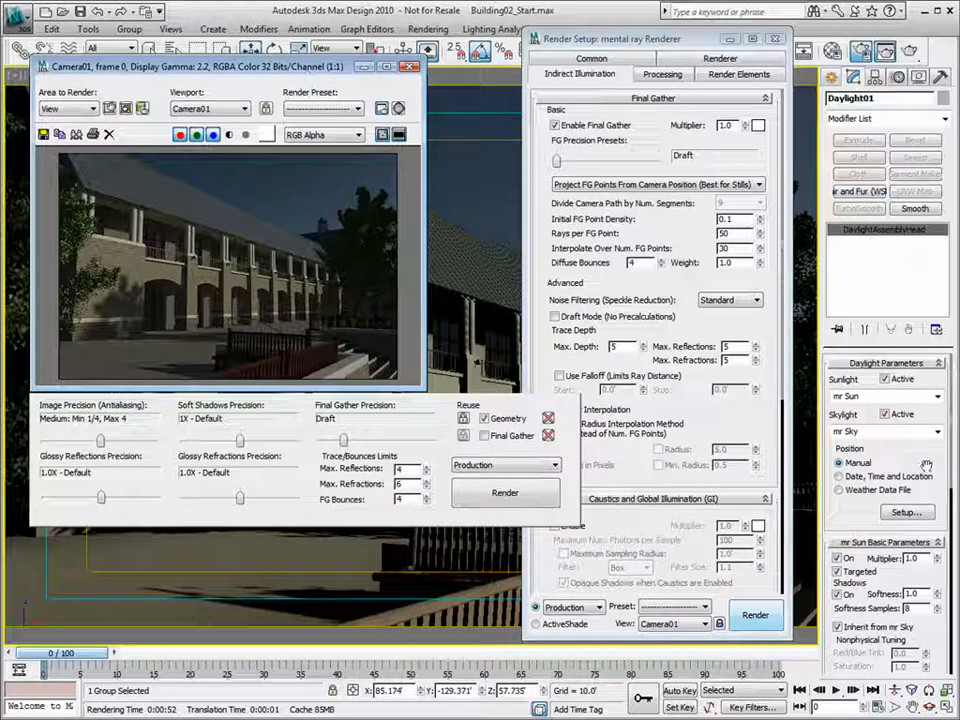
scroll(868, 490, "down", 4)
scroll(840, 450, "up", 2)
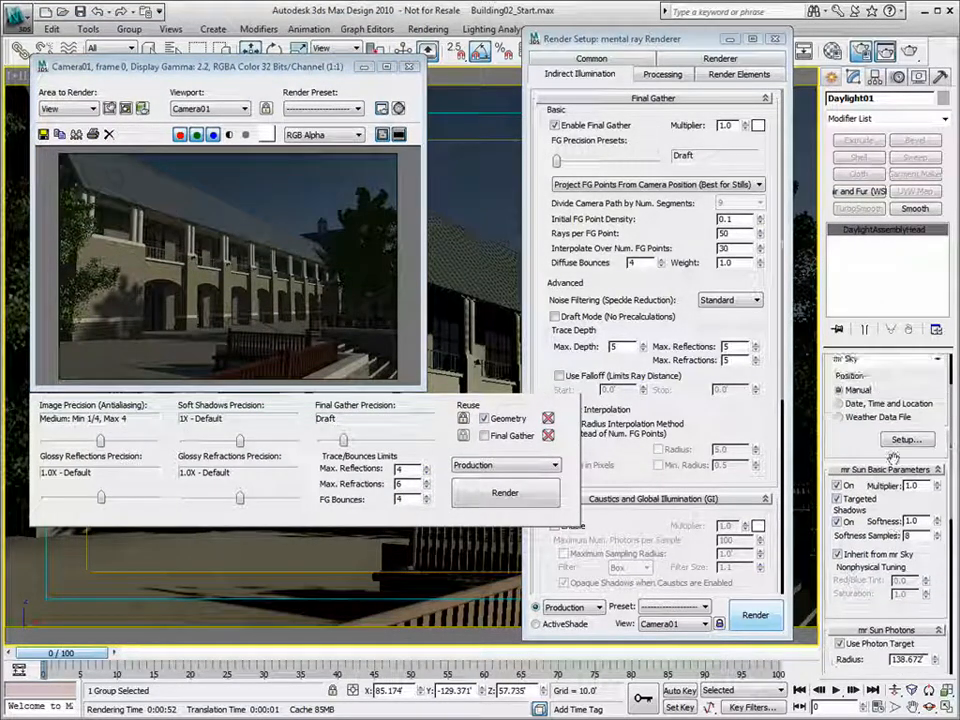
left_click(775, 38)
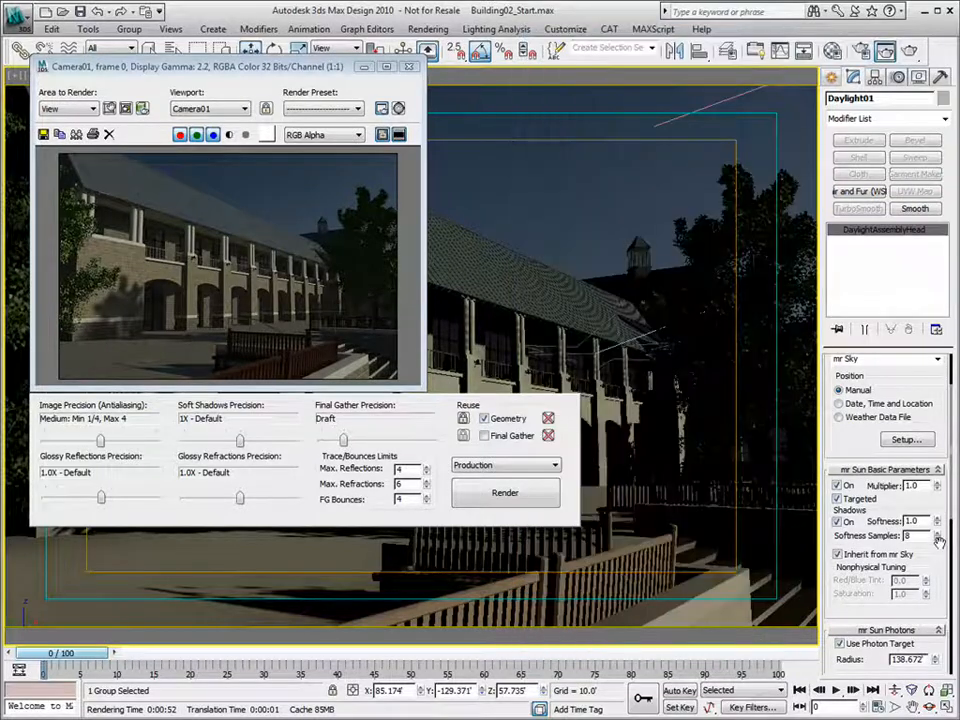
left_click_drag(940, 566, 941, 520)
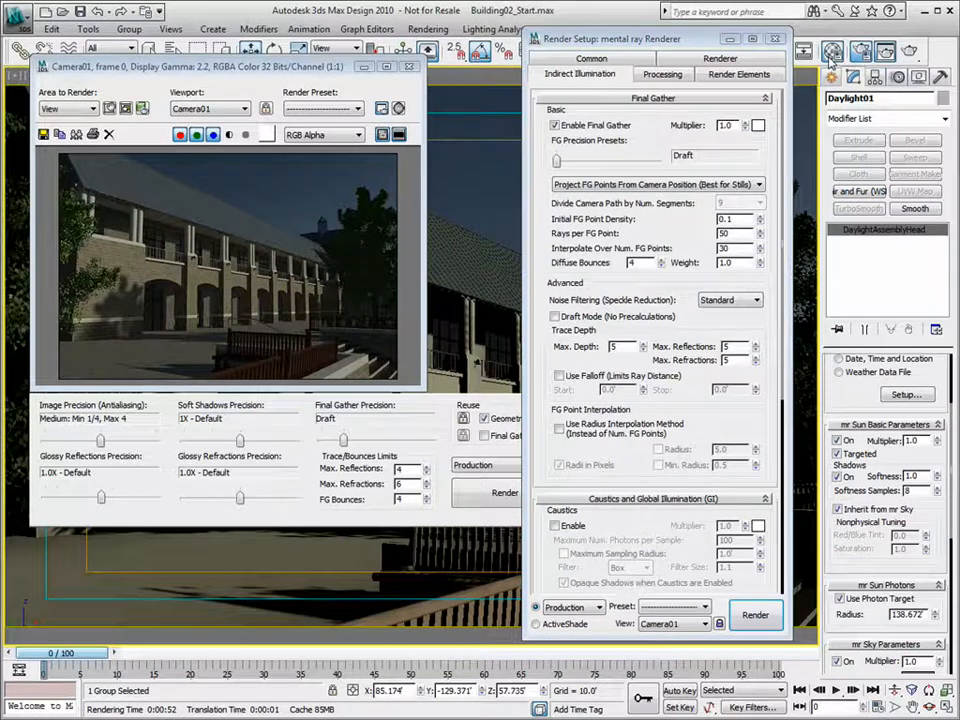
- Enable the mental ray material override in the render setup, with the Material Editor open, and assign it a new Arch & Design (mi) material
left_click(831, 51)
left_click_drag(698, 79, 382, 53)
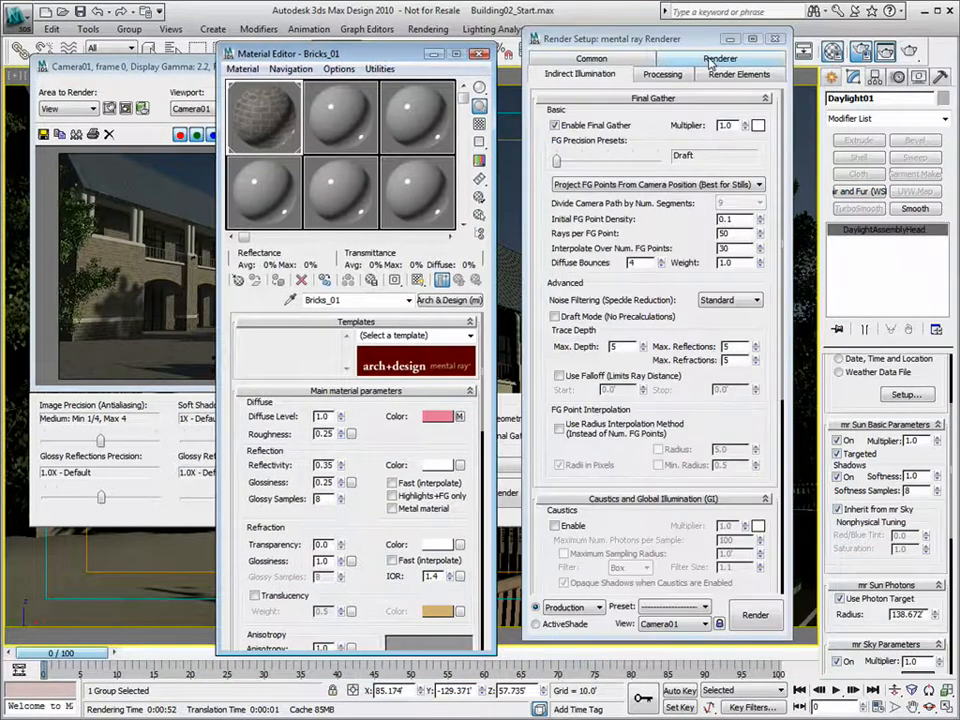
left_click(662, 74)
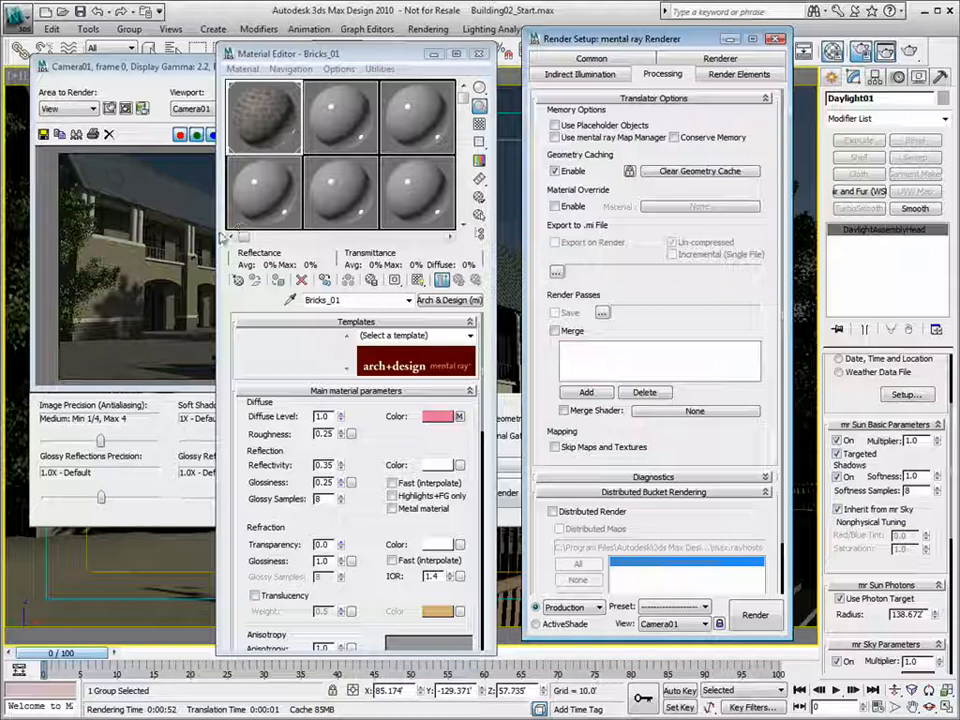
left_click(554, 206)
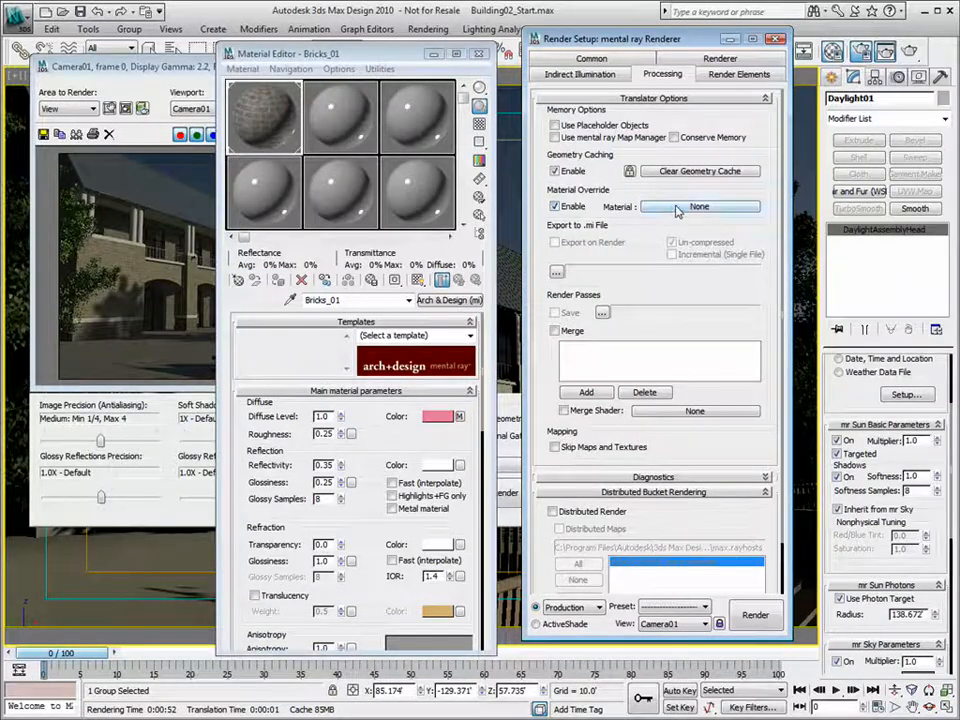
left_click(676, 208)
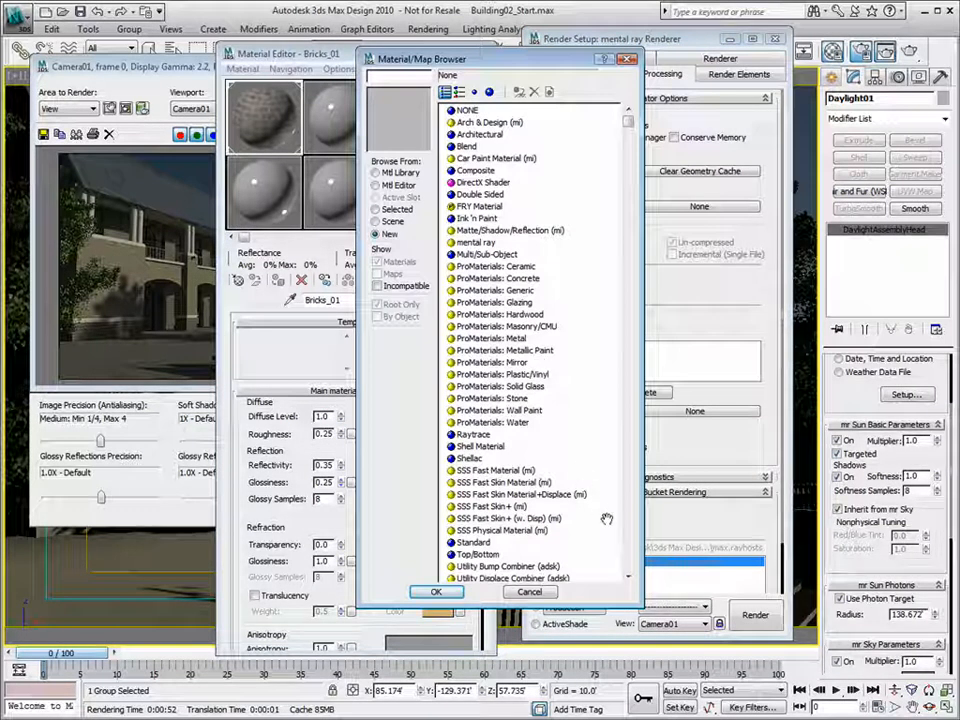
double_click(490, 122)
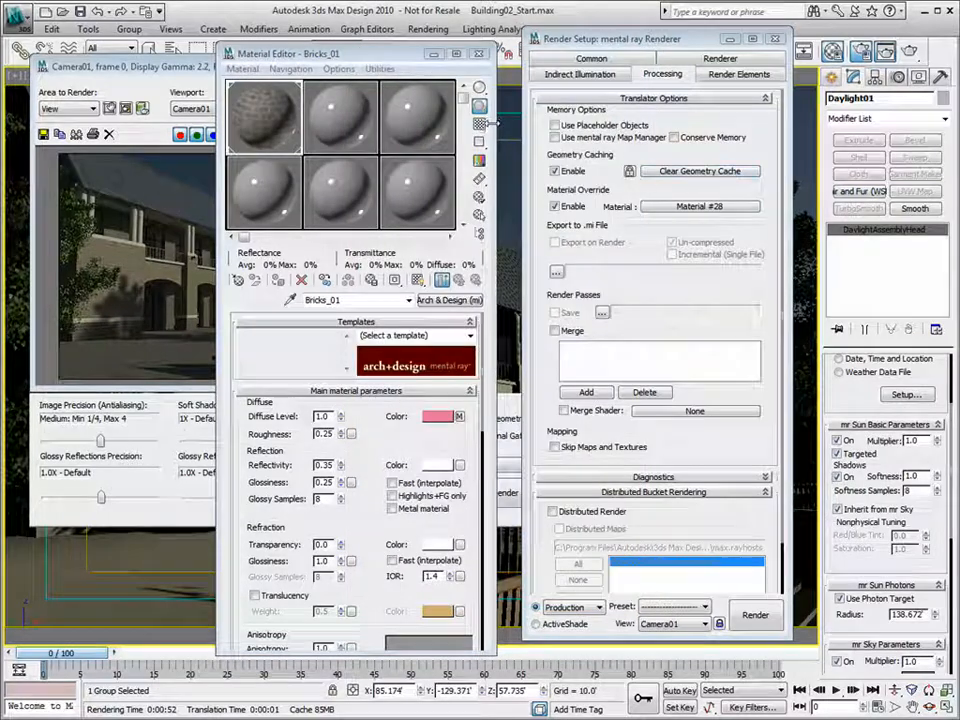
- Instance the override material into a free Material Editor sample slot and set its diffuse color to light grey, 0.886 RGB
left_click_drag(700, 206, 345, 192)
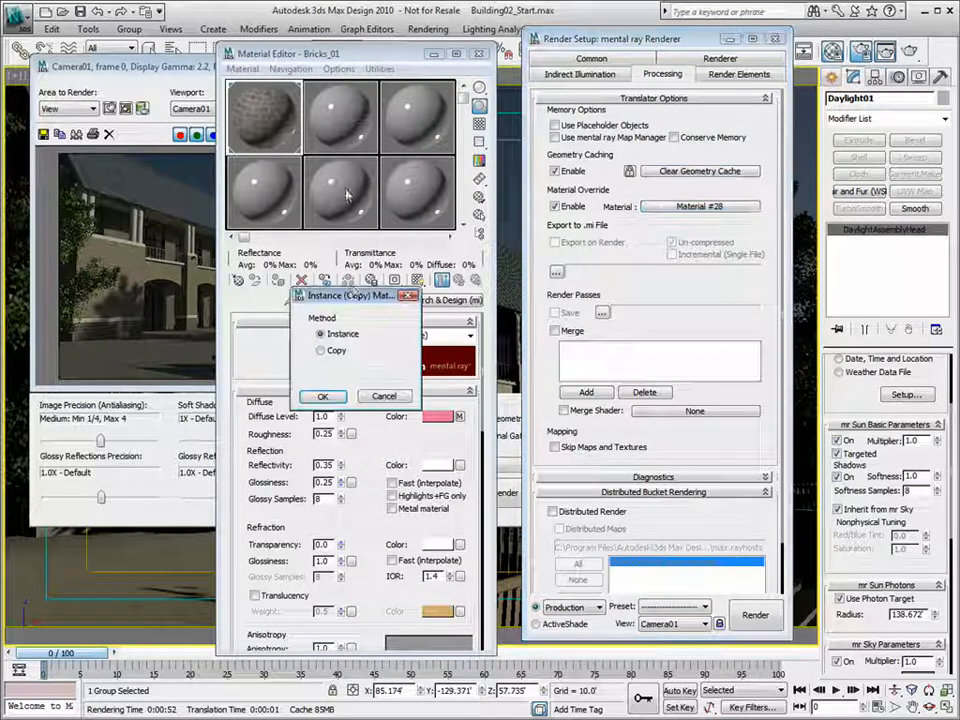
left_click(322, 396)
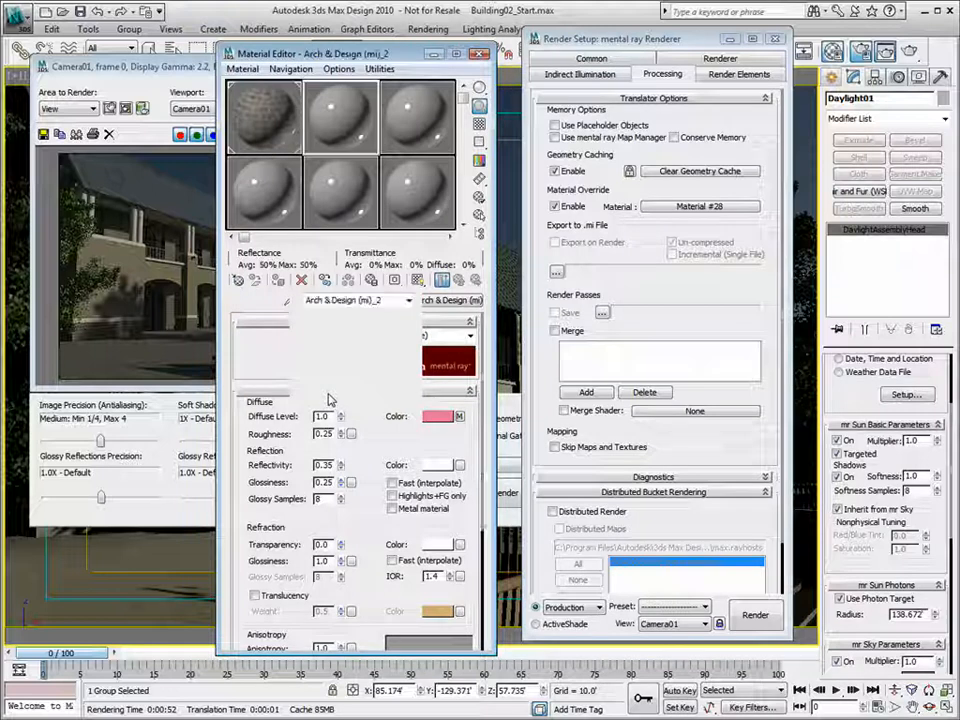
left_click(437, 418)
mouse_move(437, 188)
left_mouse_down()
mouse_move(439, 168)
mouse_move(442, 186)
left_mouse_up()
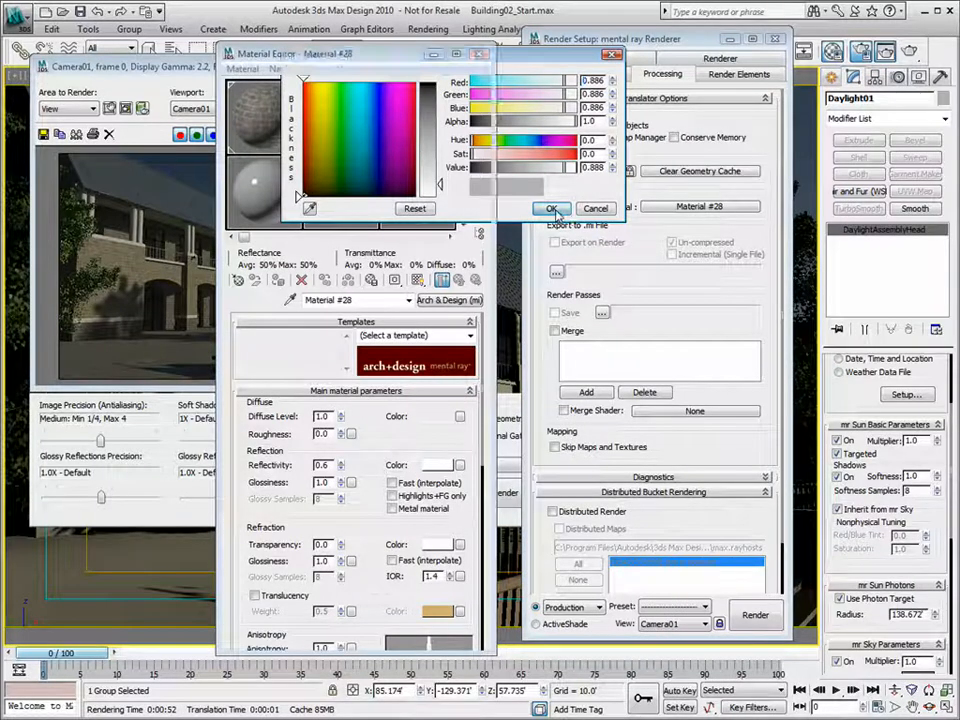
left_click(552, 209)
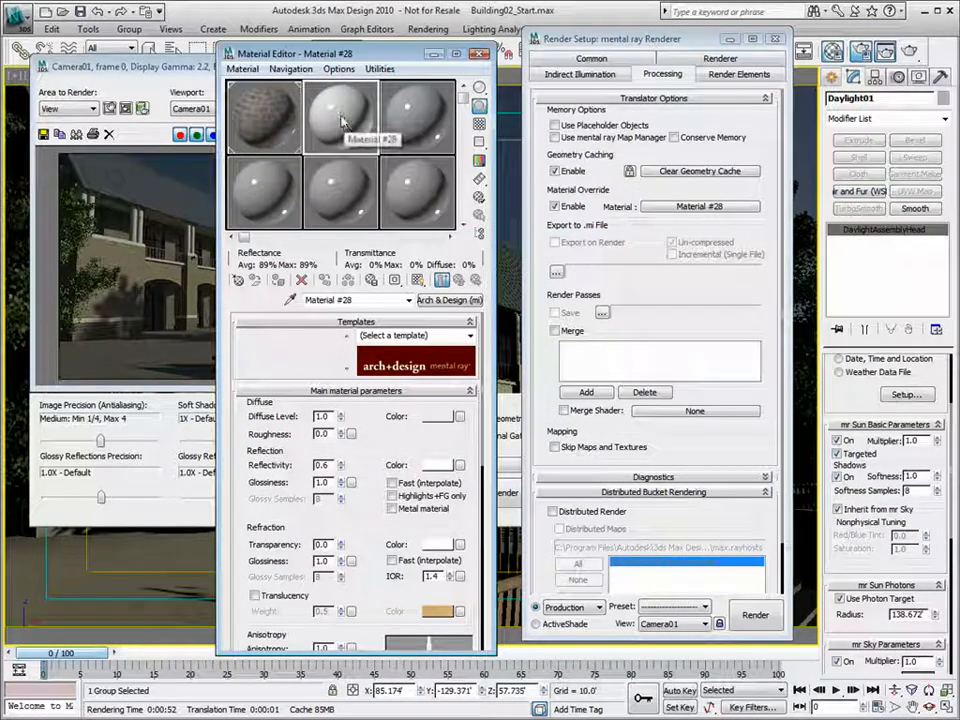
- Limit the override material's reflections to Highlights+FG only, with reflectivity 0.4 and glossiness 0.3, and close the Material Editor
double_click(322, 482)
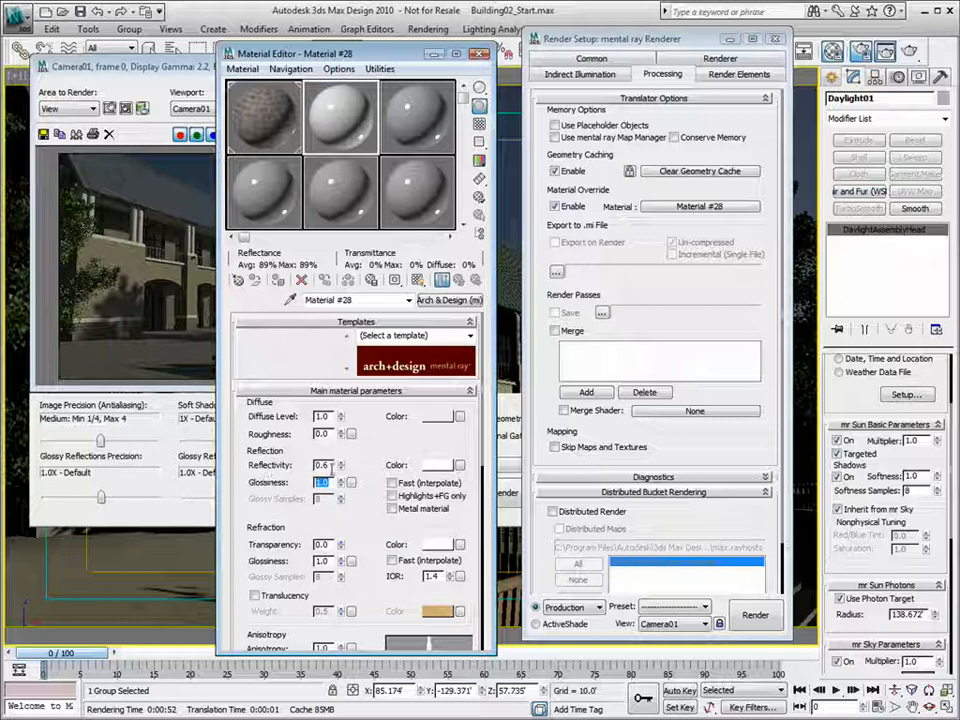
left_click(393, 496)
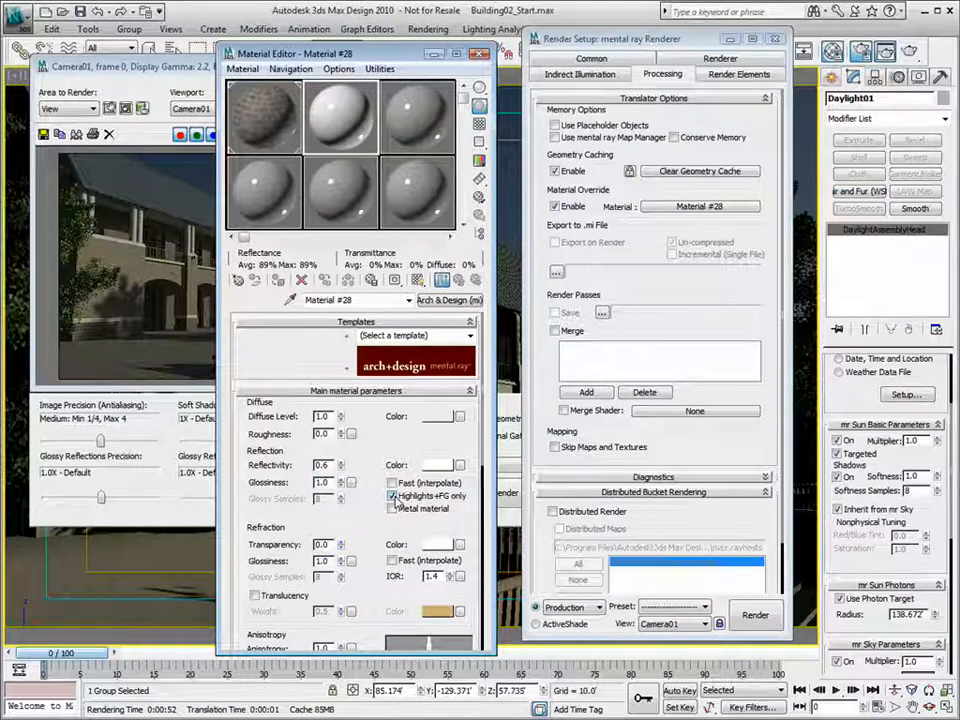
double_click(324, 468)
type("0.5")
left_click_drag(333, 484, 272, 474)
type(".4")
key("Tab")
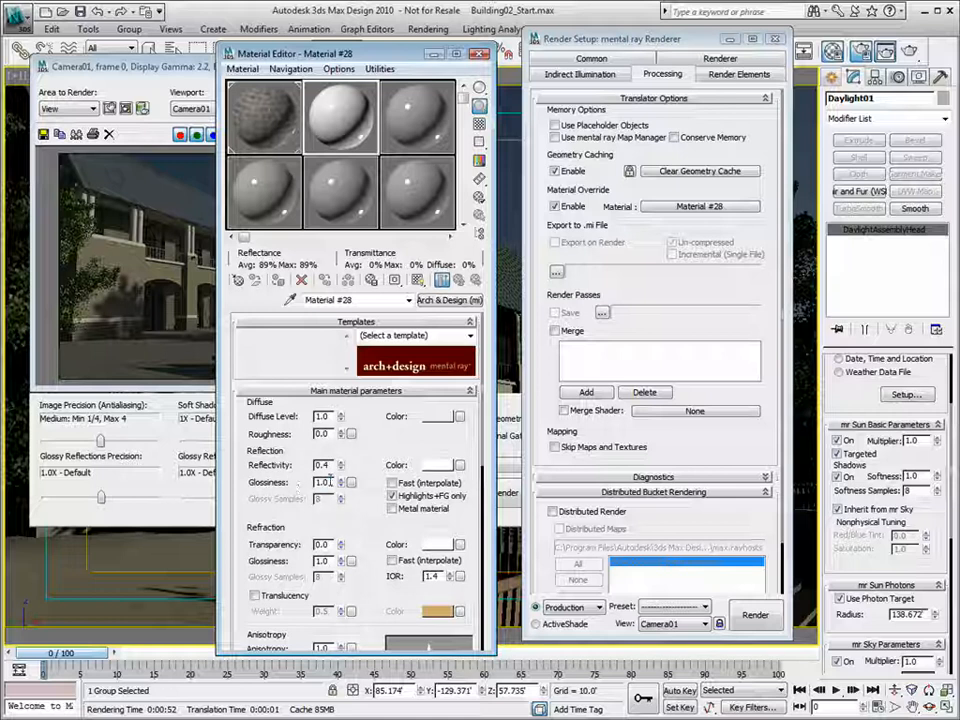
type("0.3")
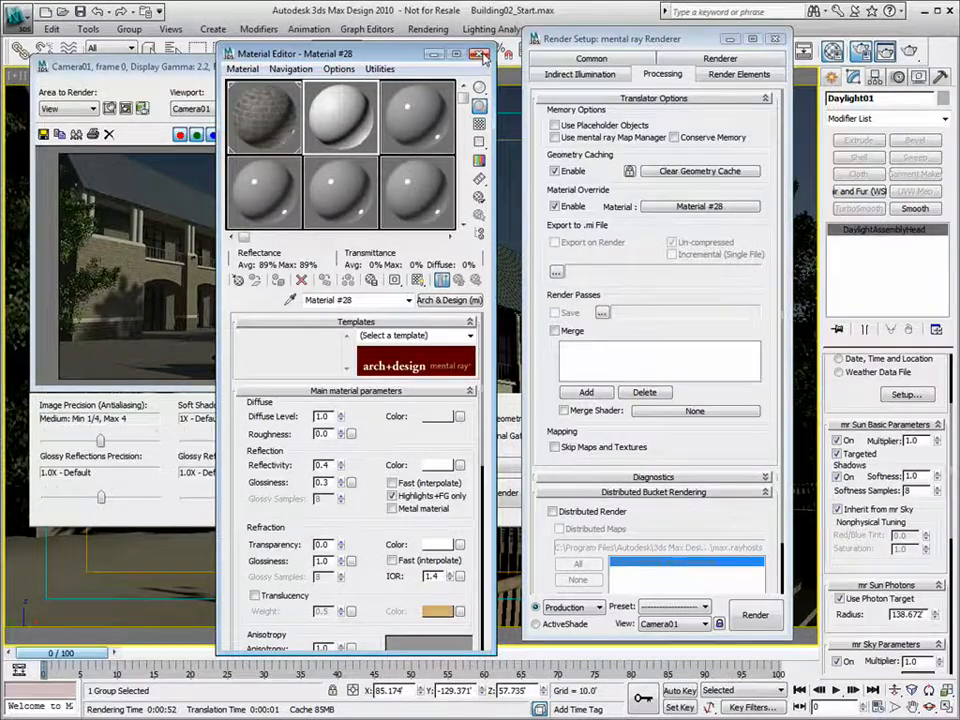
left_click(481, 54)
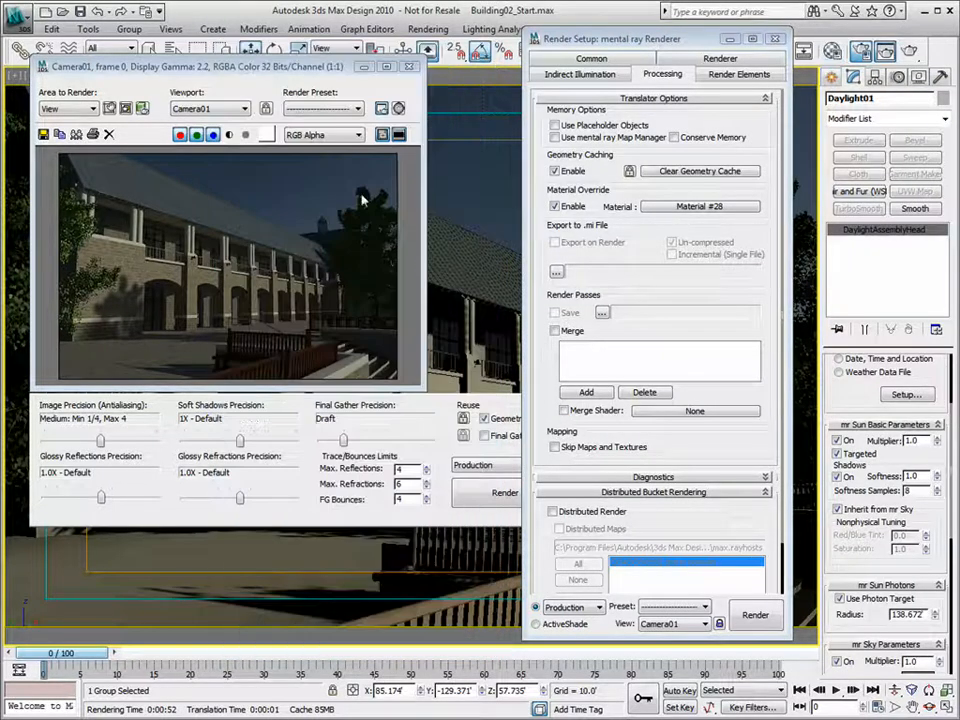
- Close the rendered frame, inspect the building's windows in a zoomed perspective view and hide the Glass layer
left_click(408, 67)
key("p")
left_click_drag(247, 277, 245, 237)
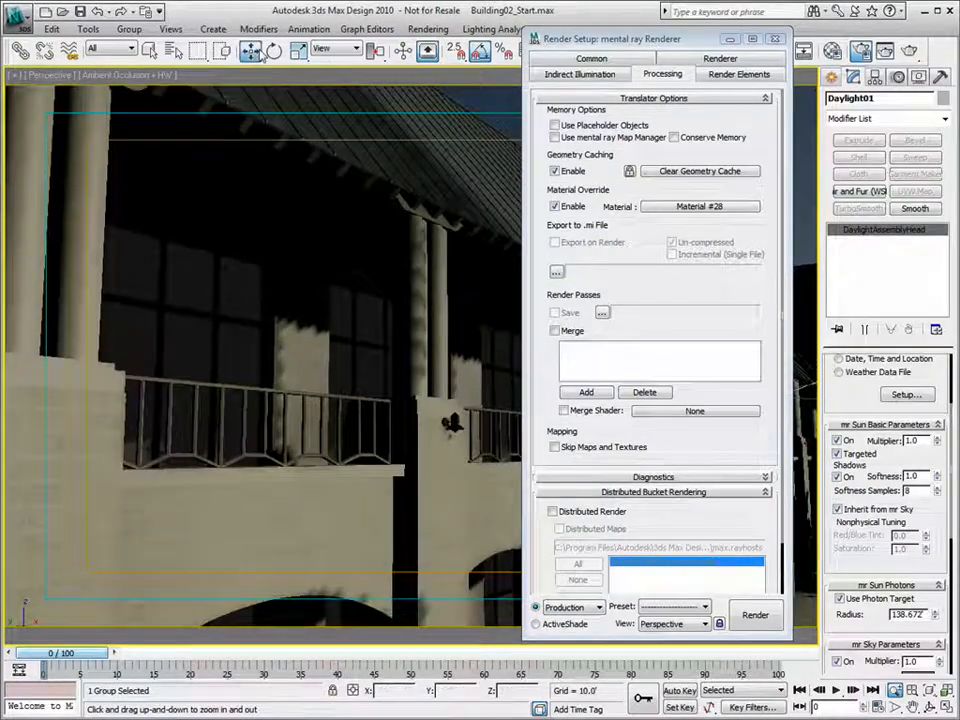
key("w")
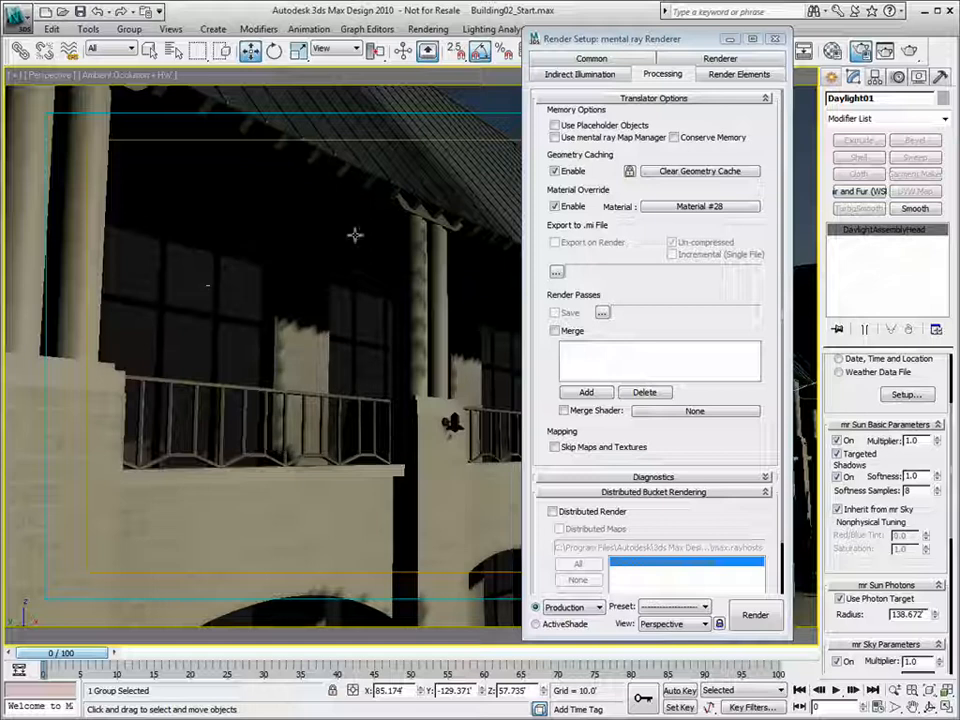
left_click_drag(697, 40, 563, 46)
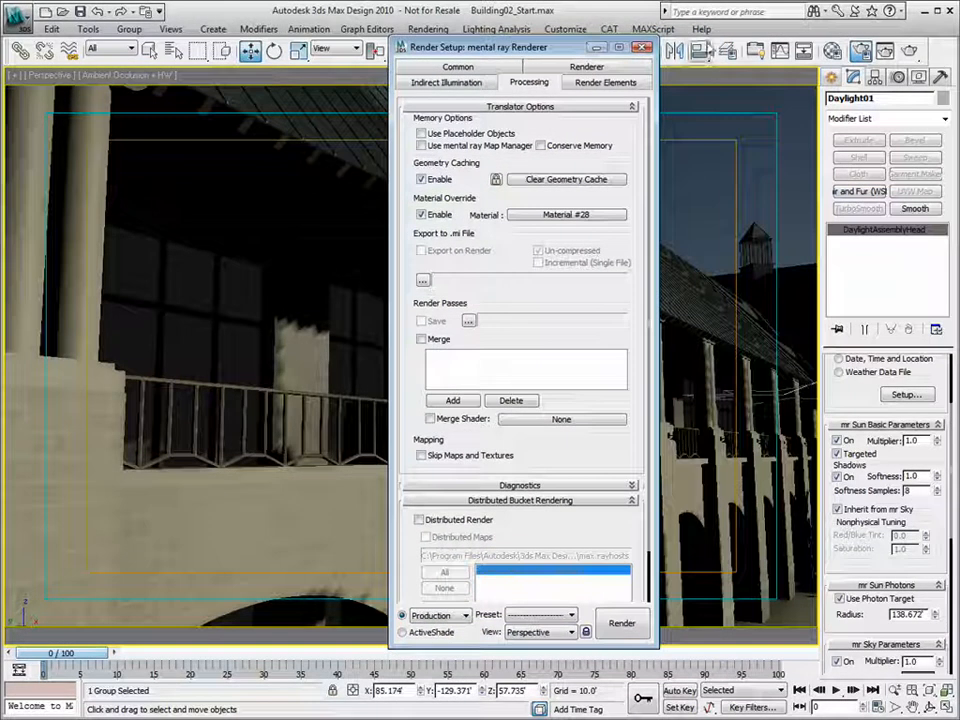
left_click(728, 51)
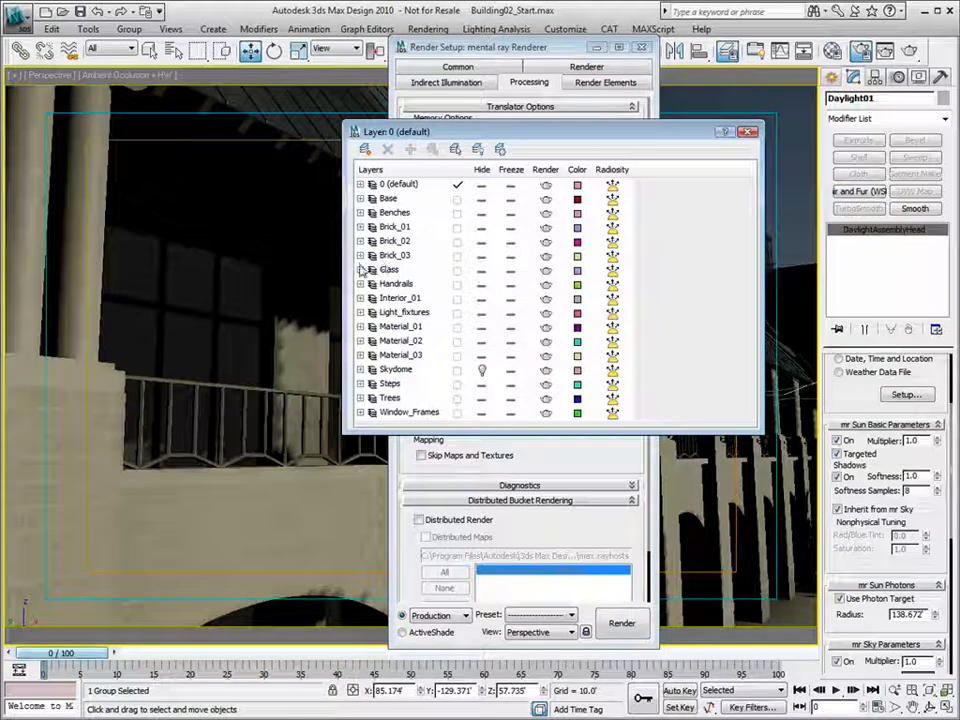
left_click(481, 270)
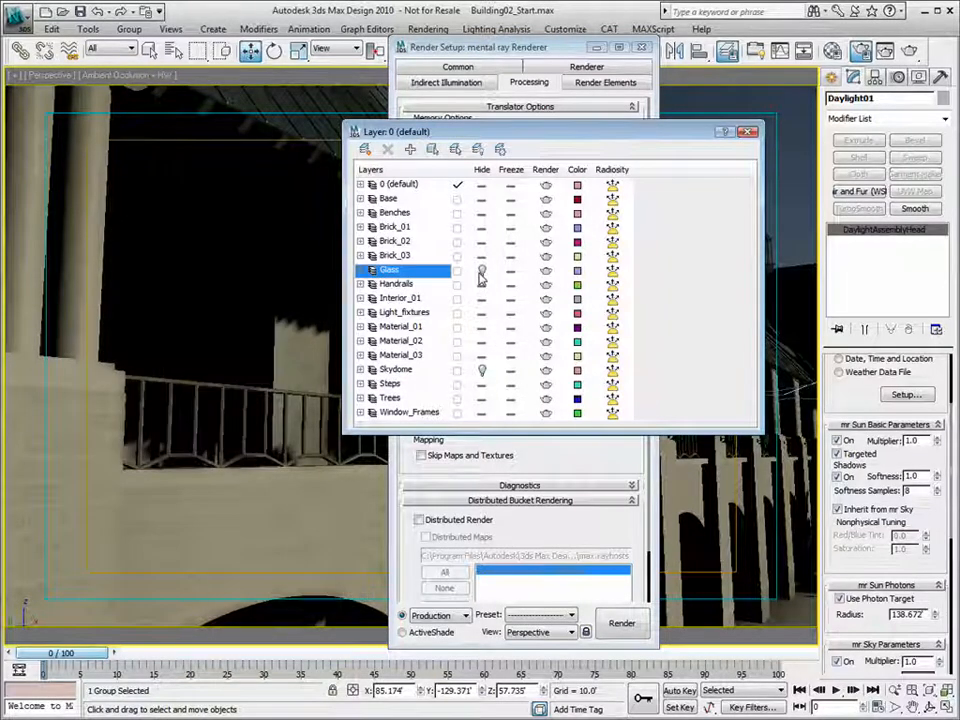
left_click(747, 132)
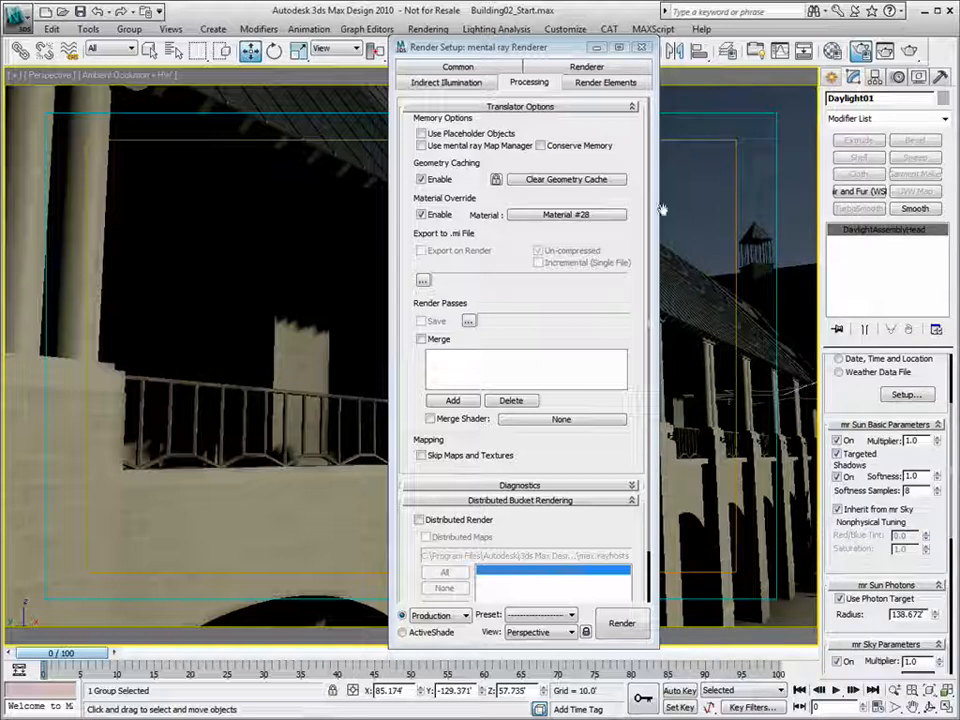
- Close the render setup, return the viewport to Camera01 and render it with the material override
left_click(643, 49)
key("c")
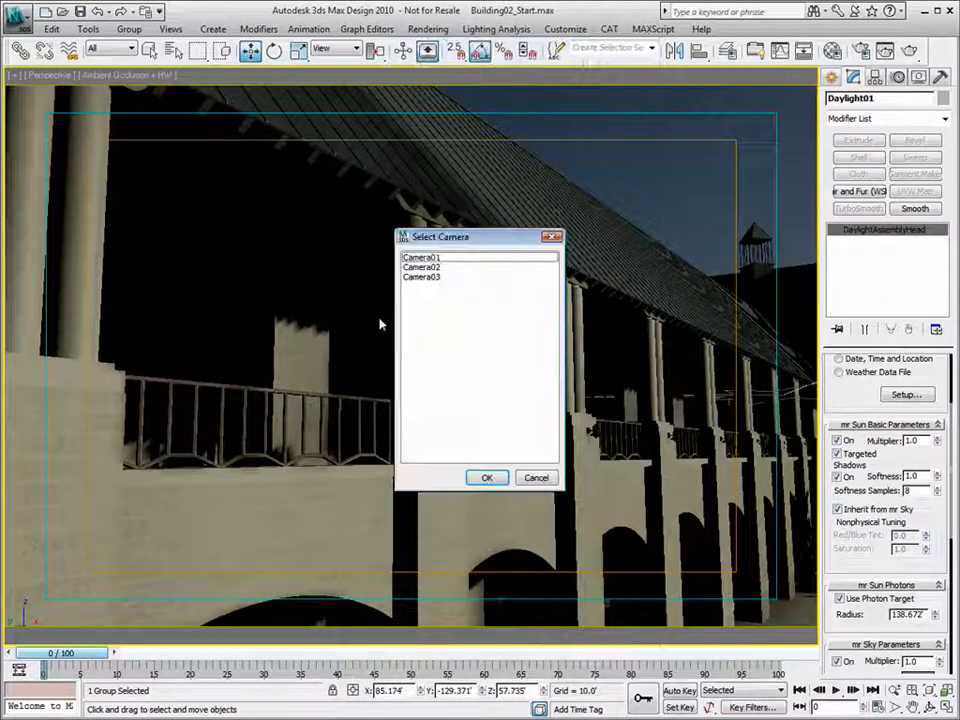
double_click(437, 258)
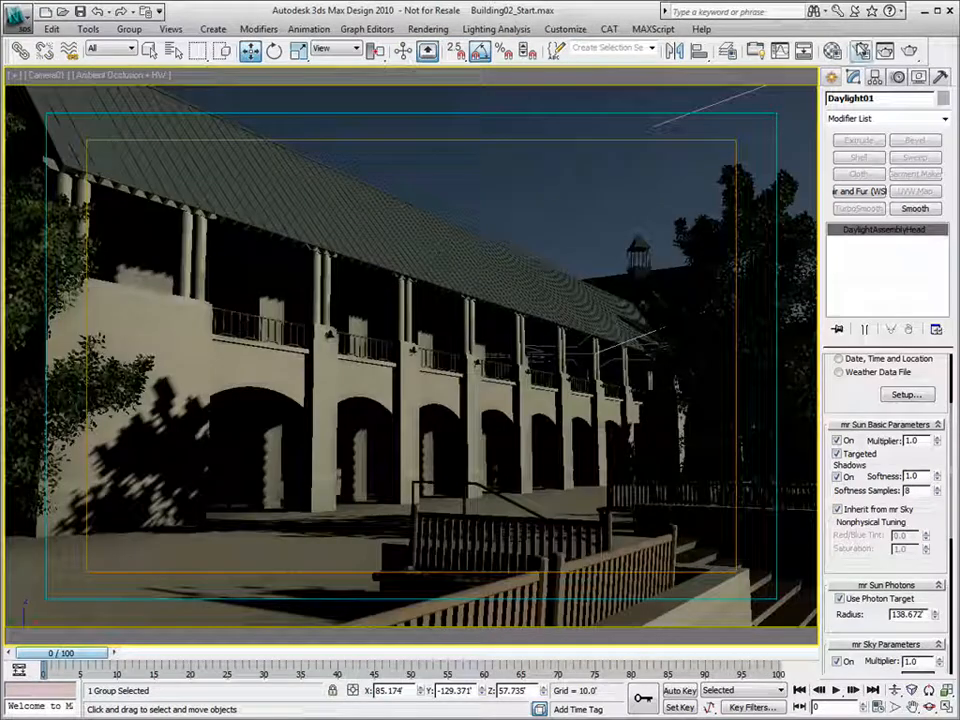
left_click(908, 50)
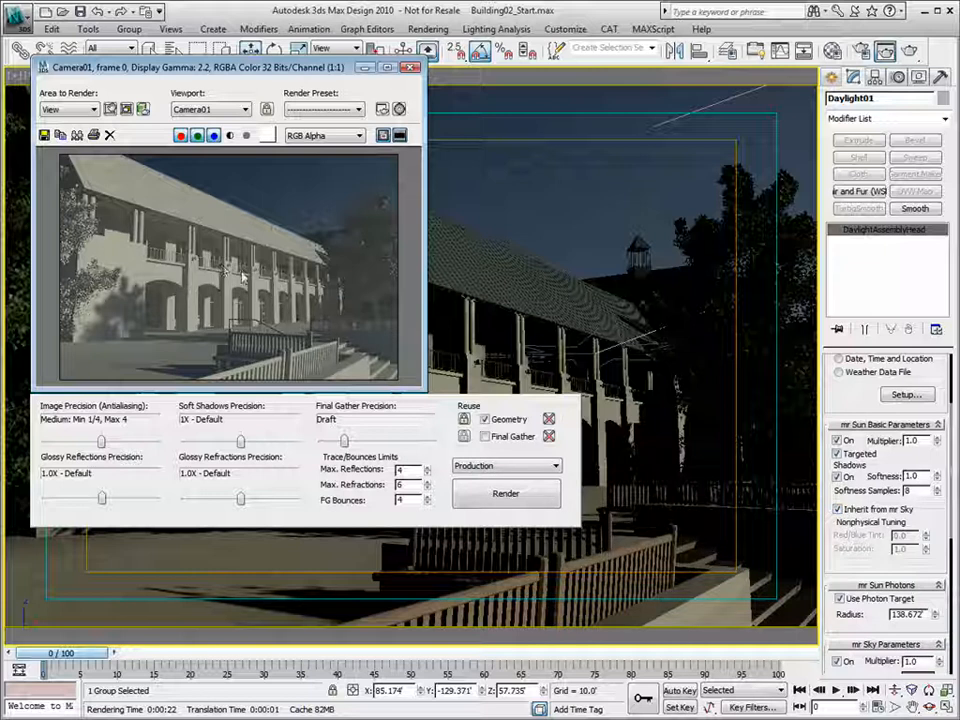
- Stop the mr Sun inheriting from mr Sky and set its red/blue tint to 0.3
left_click(838, 510)
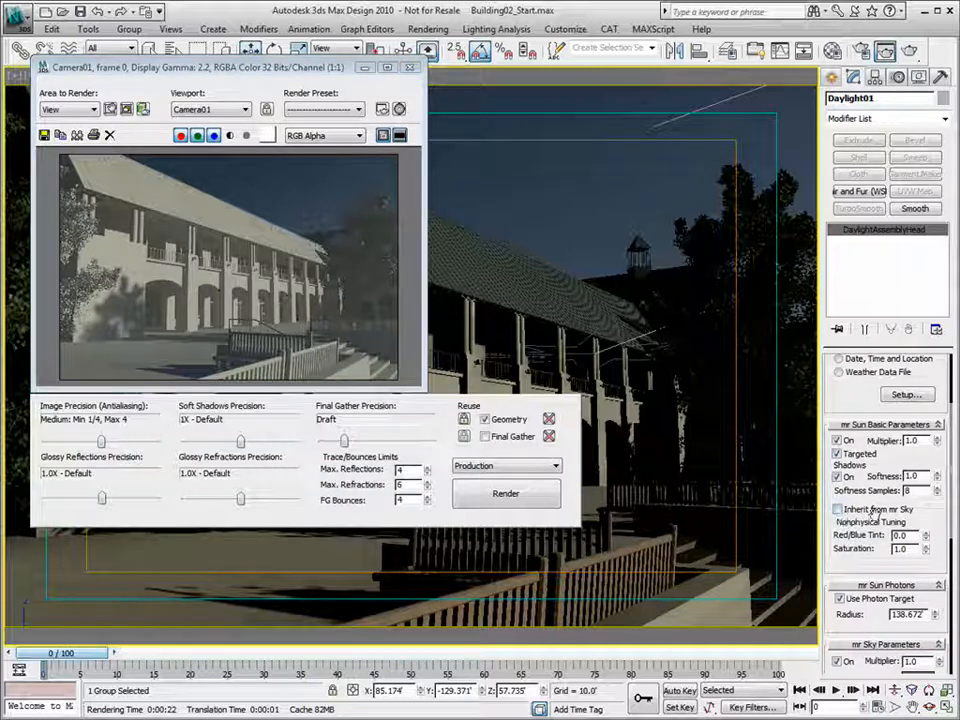
scroll(935, 507, "up", 2)
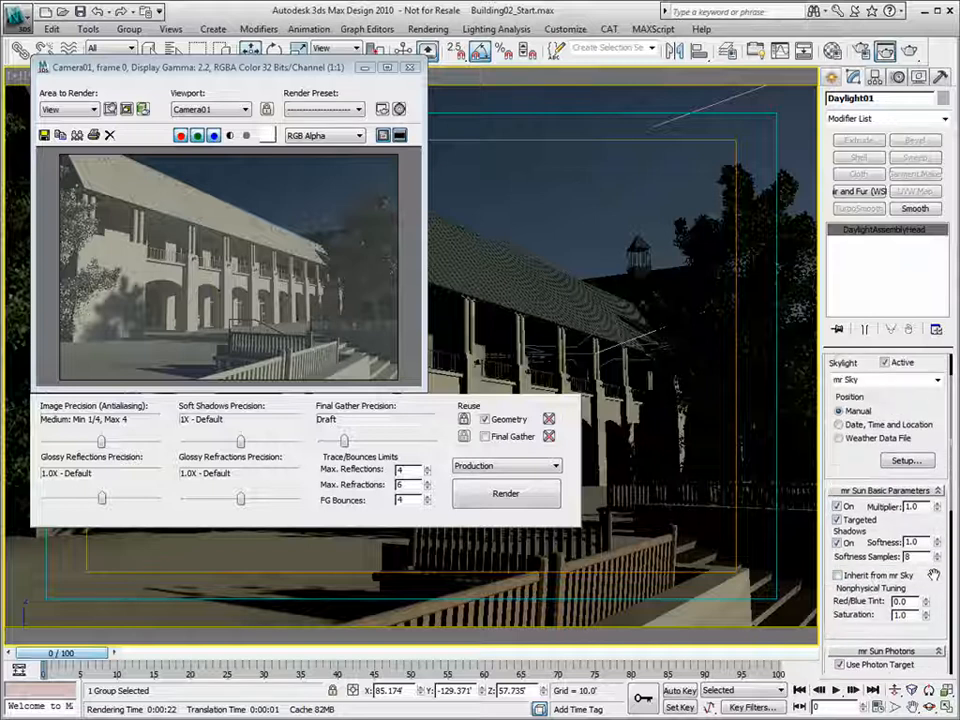
scroll(870, 500, "down", 2)
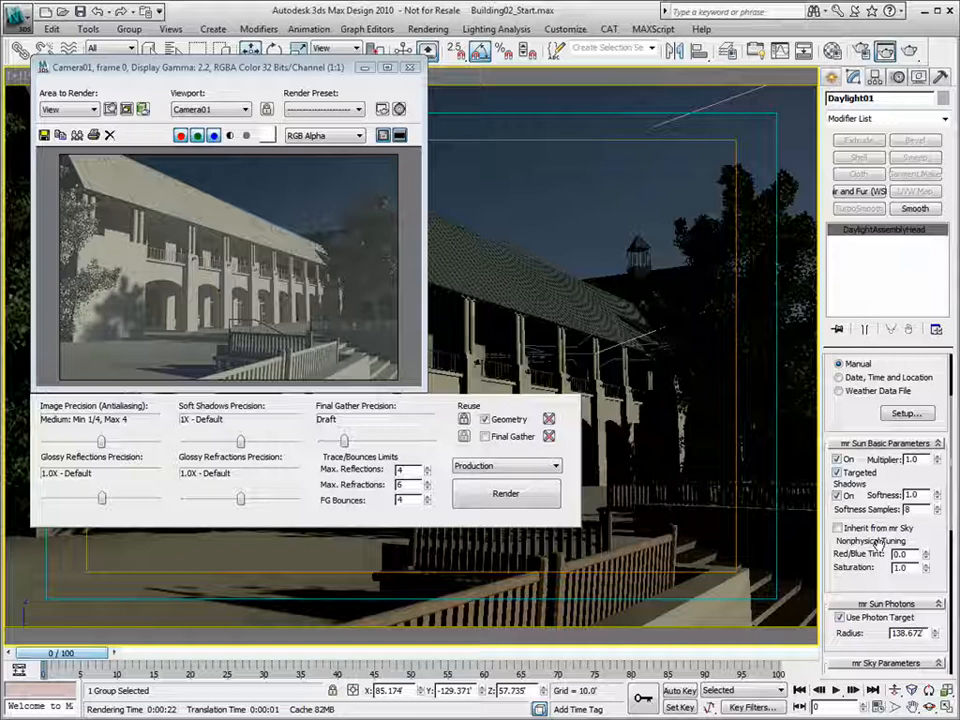
left_click_drag(911, 555, 892, 555)
type("0.3")
key("Tab")
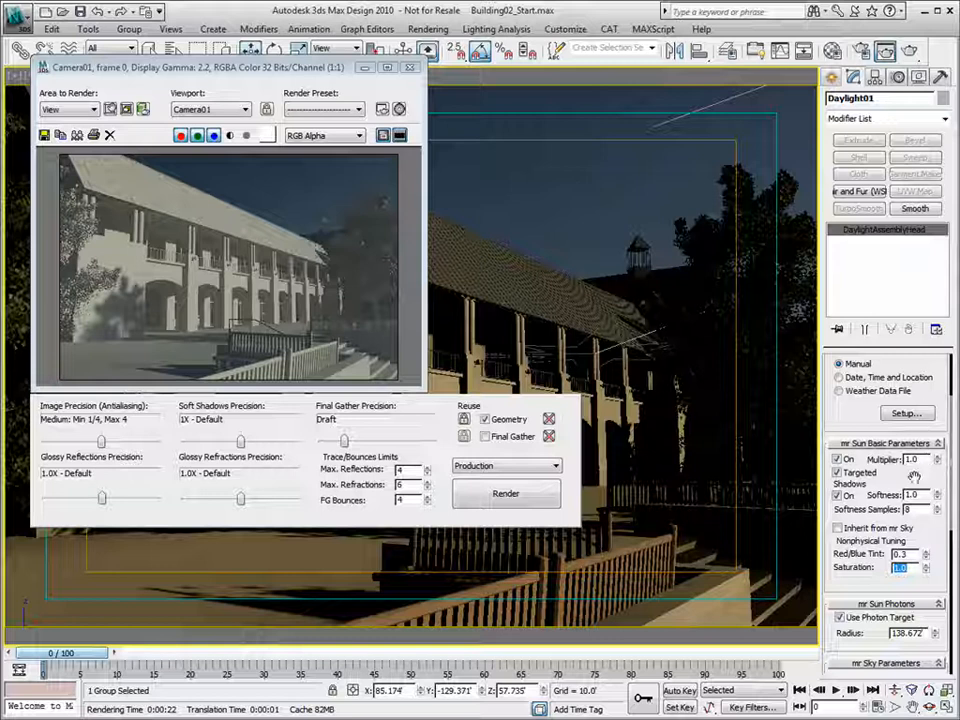
- Try a red/blue tint of 1.0 on the mr Sun and return it to 0.3
left_click_drag(926, 555, 927, 481)
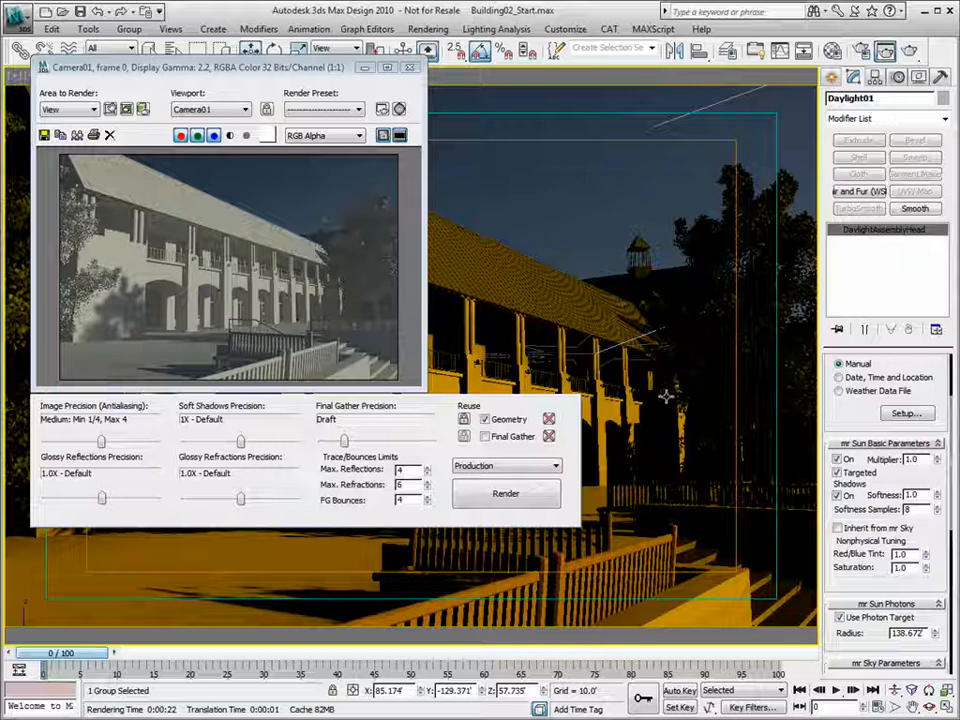
left_click_drag(927, 561, 828, 551)
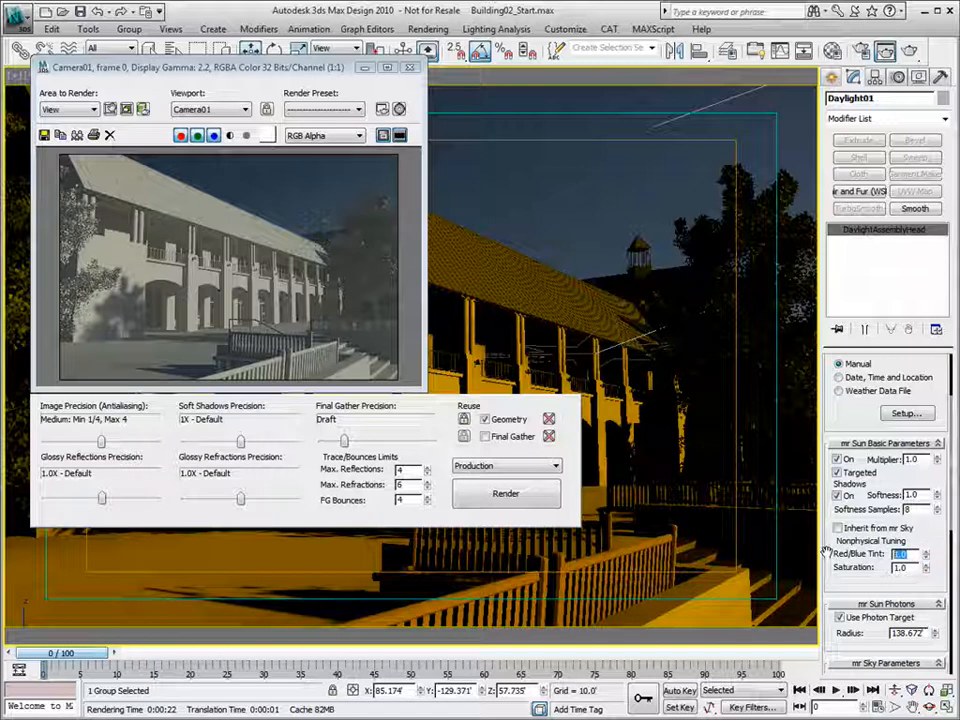
type("0.3")
key("Tab")
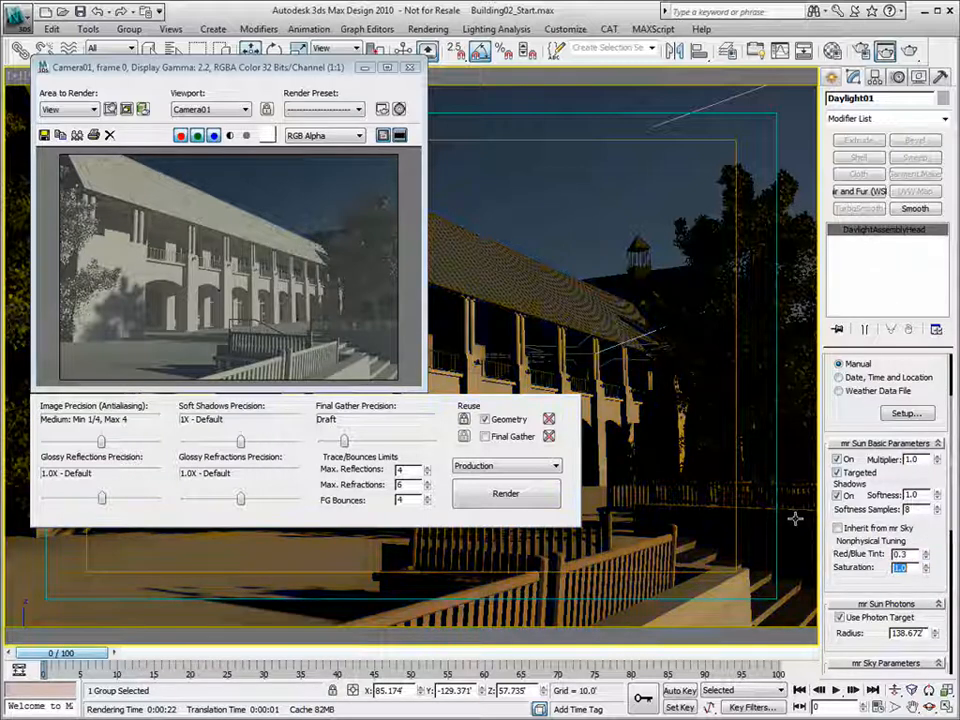
- Render Camera01 with the warmer sun tint and set the mr Sun's saturation to 0.8
left_click(909, 52)
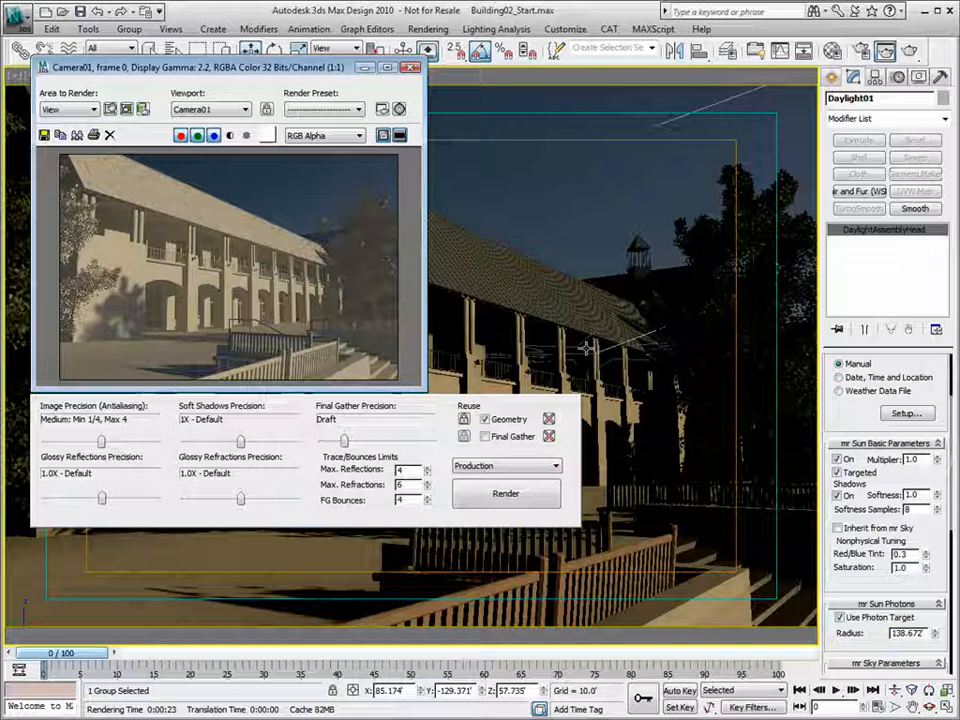
left_click_drag(912, 567, 876, 566)
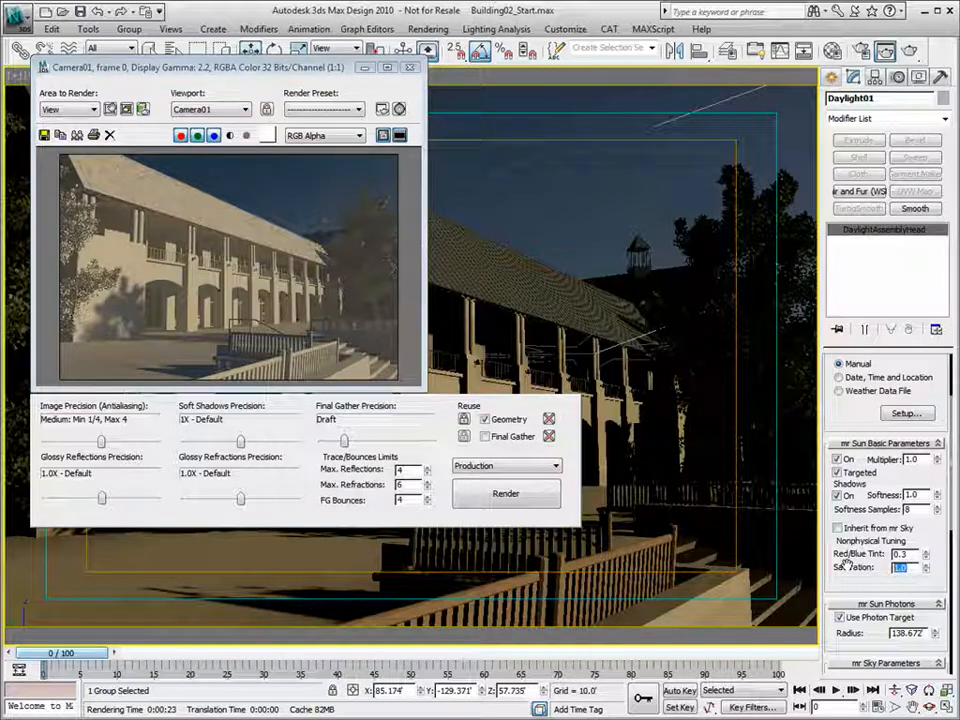
type(".8")
key("Return")
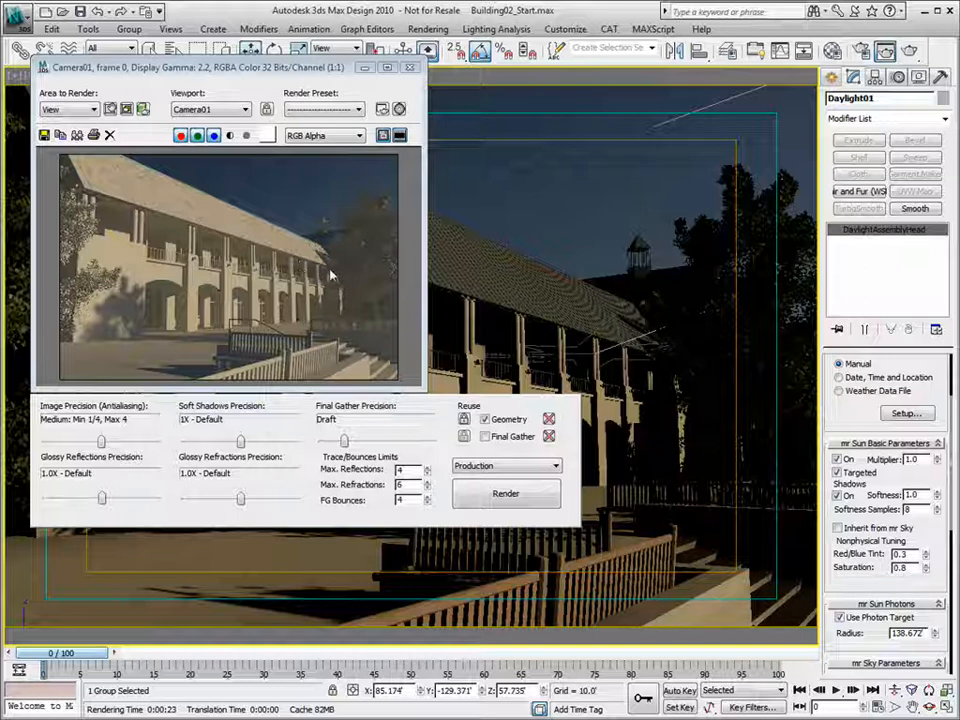
- Set the mr Sun's red/blue tint to 0.2 and render Camera01 again
left_click_drag(905, 554, 840, 555)
type(".2")
key("Tab")
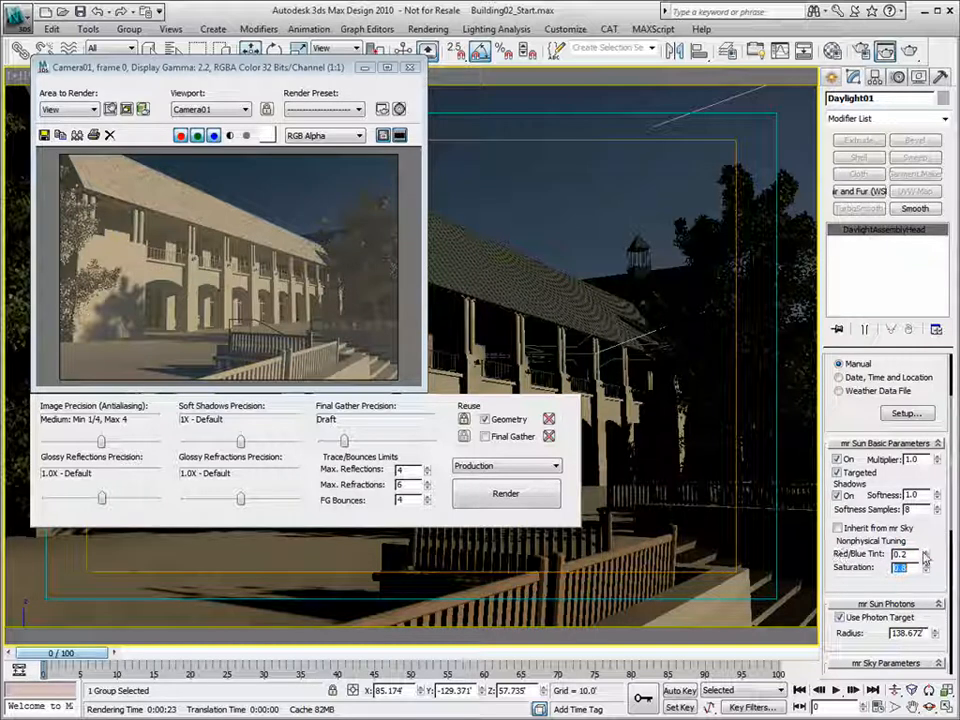
left_click(909, 55)
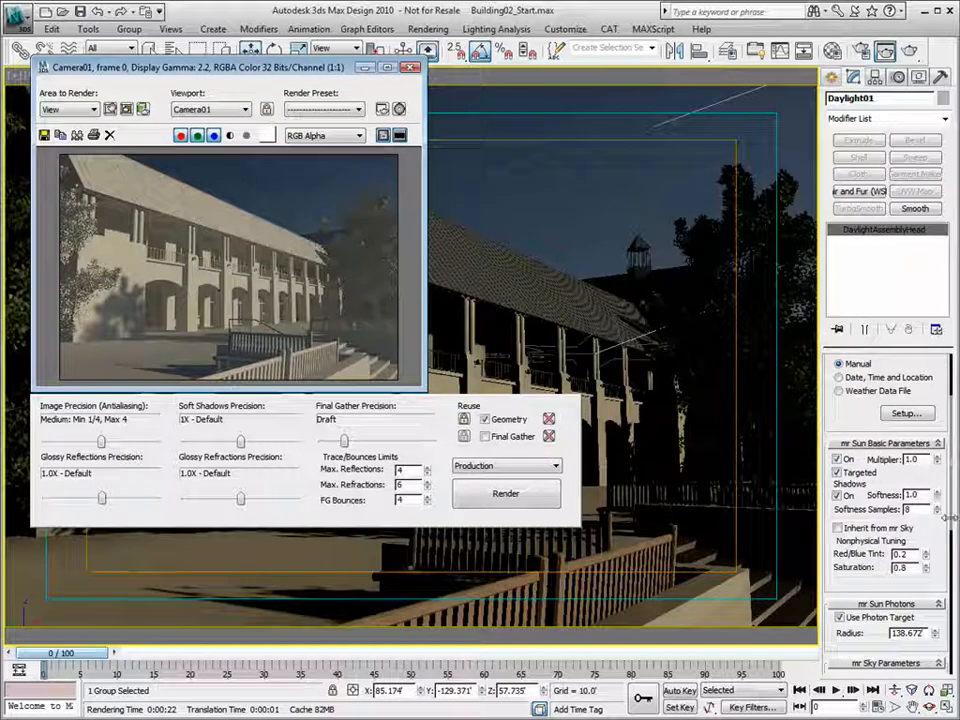
- Test the mr Sky's red/blue tint and a saturation of 0.0 with a Camera01 render, and return the saturation to 1.0
scroll(950, 540, "down", 10)
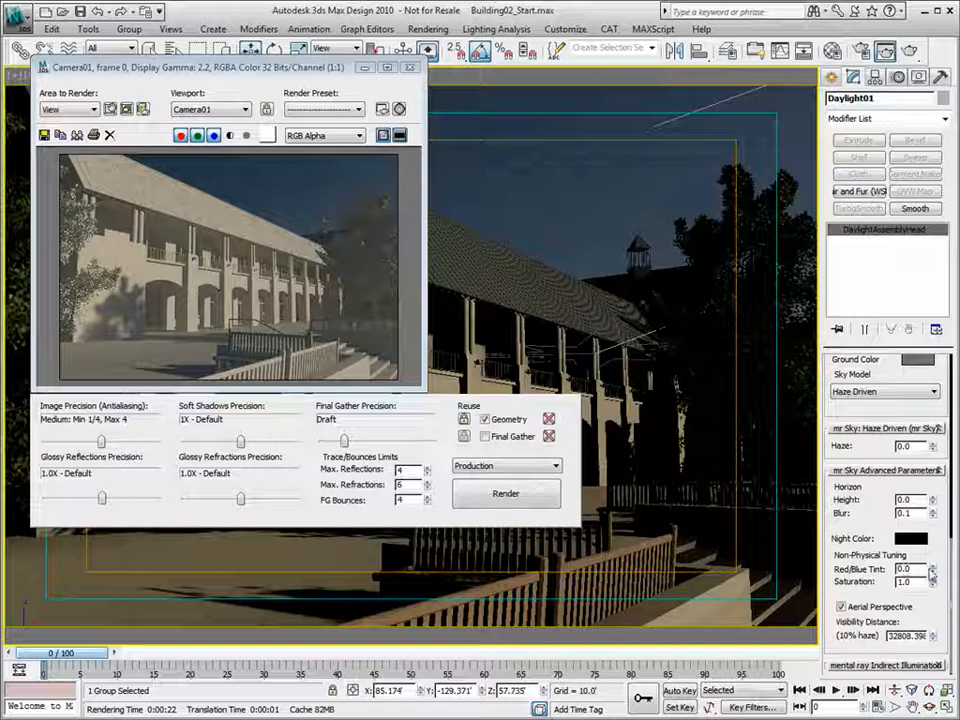
left_click_drag(932, 568, 932, 522)
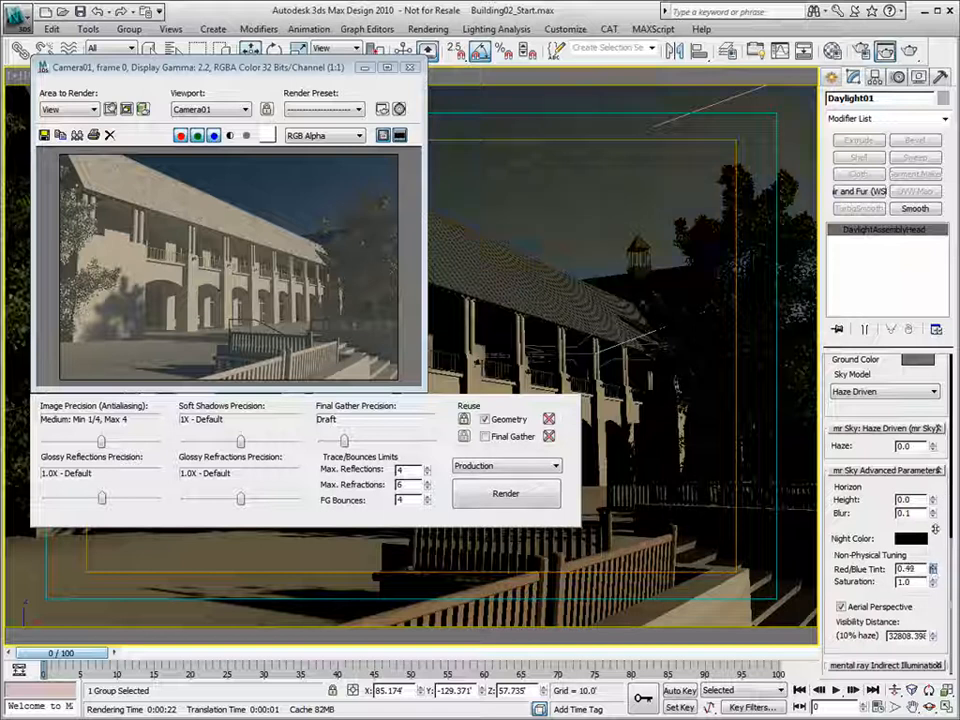
mouse_move(932, 568)
left_mouse_down()
mouse_move(941, 626)
mouse_move(937, 571)
left_mouse_up()
right_click(933, 583)
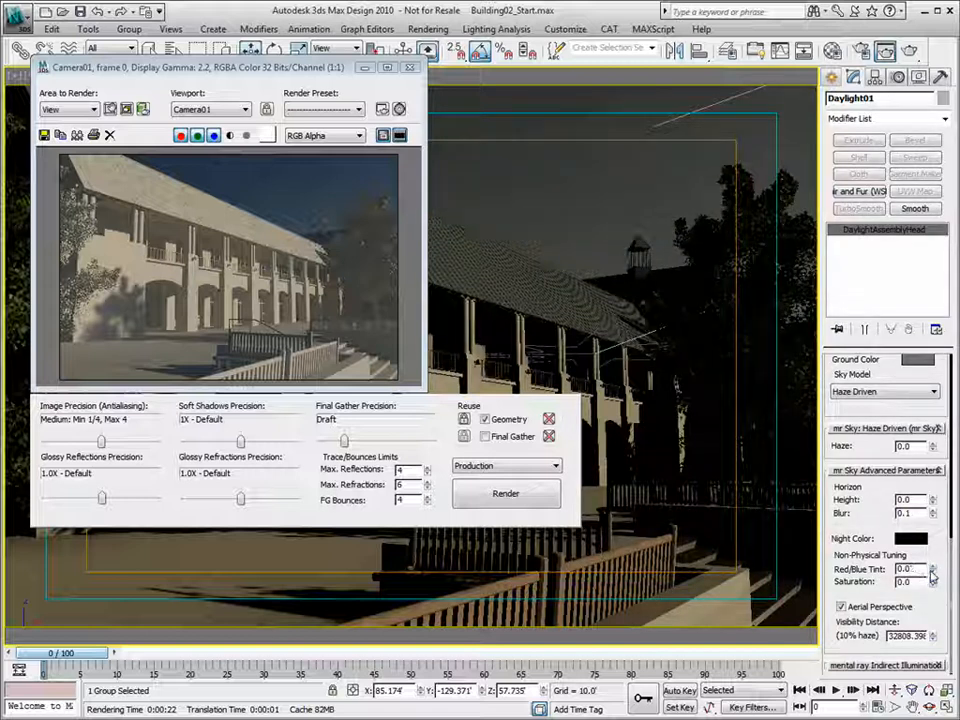
left_click(910, 52)
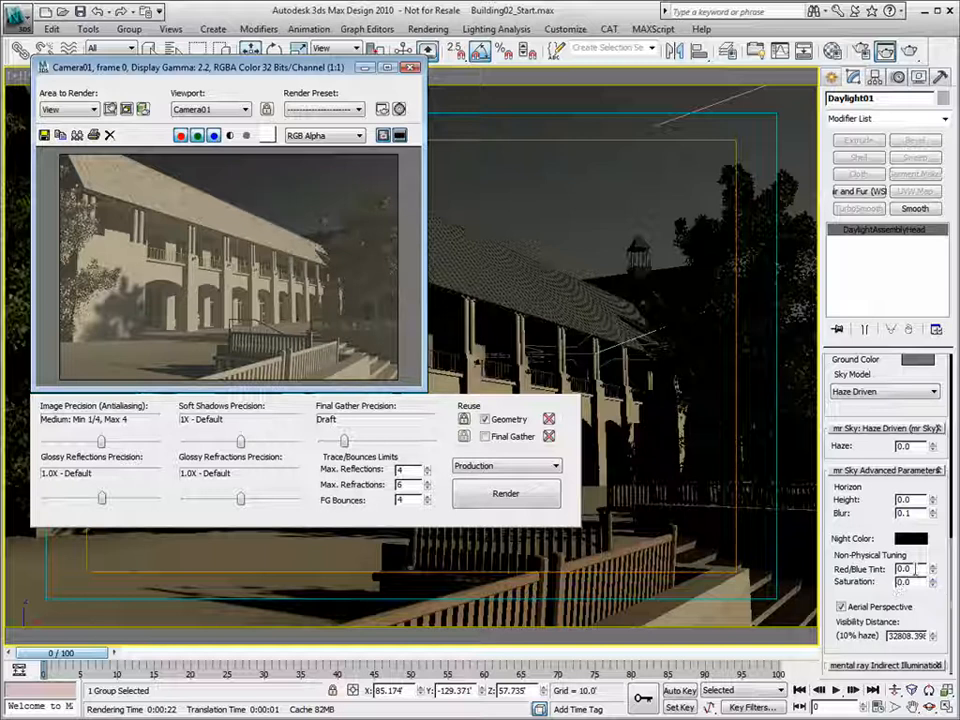
left_click_drag(917, 569, 850, 565)
key("Tab")
type("1")
key("Tab")
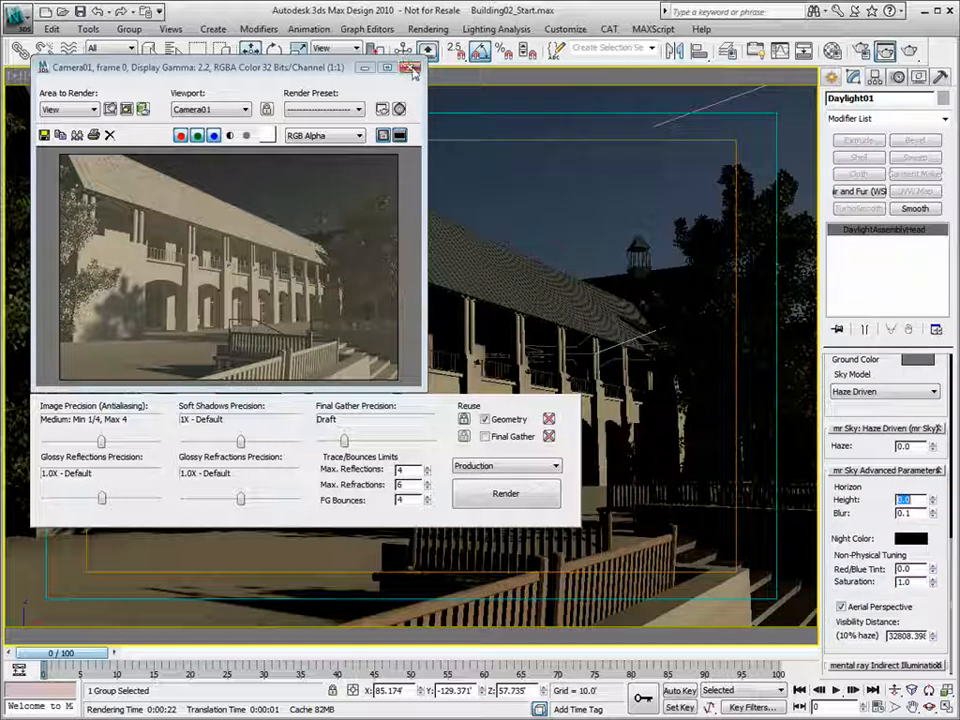
- Try different haze amounts on the mr Sky and set its haze to 0.5
key("shift+Tab")
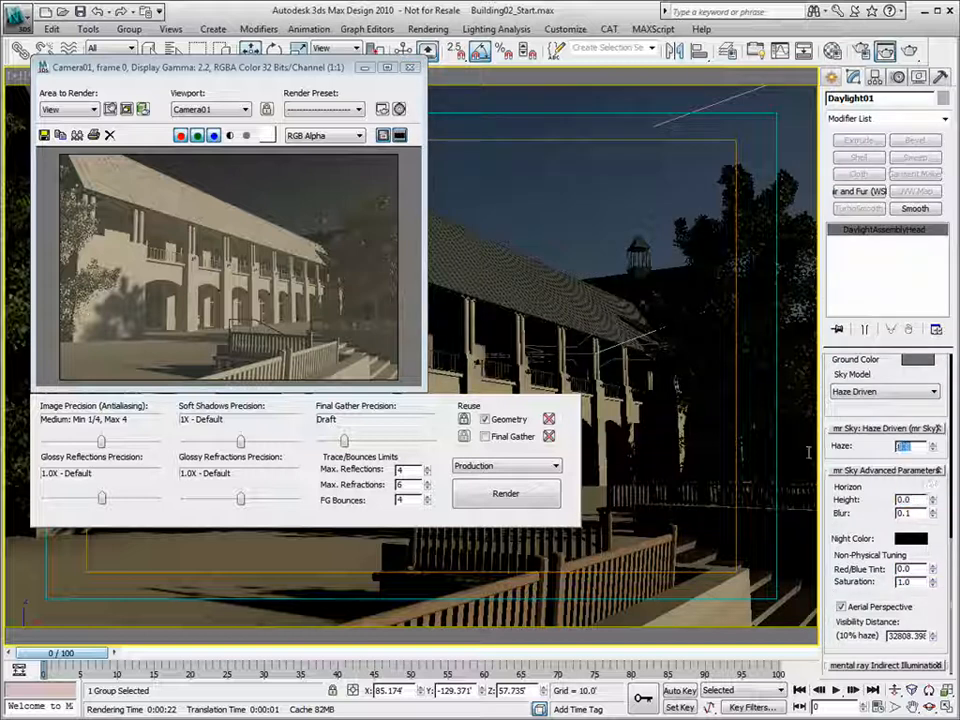
key("BackSpace")
type(".25")
key("Return")
left_click_drag(934, 449, 934, 374)
left_click_drag(934, 452, 935, 497)
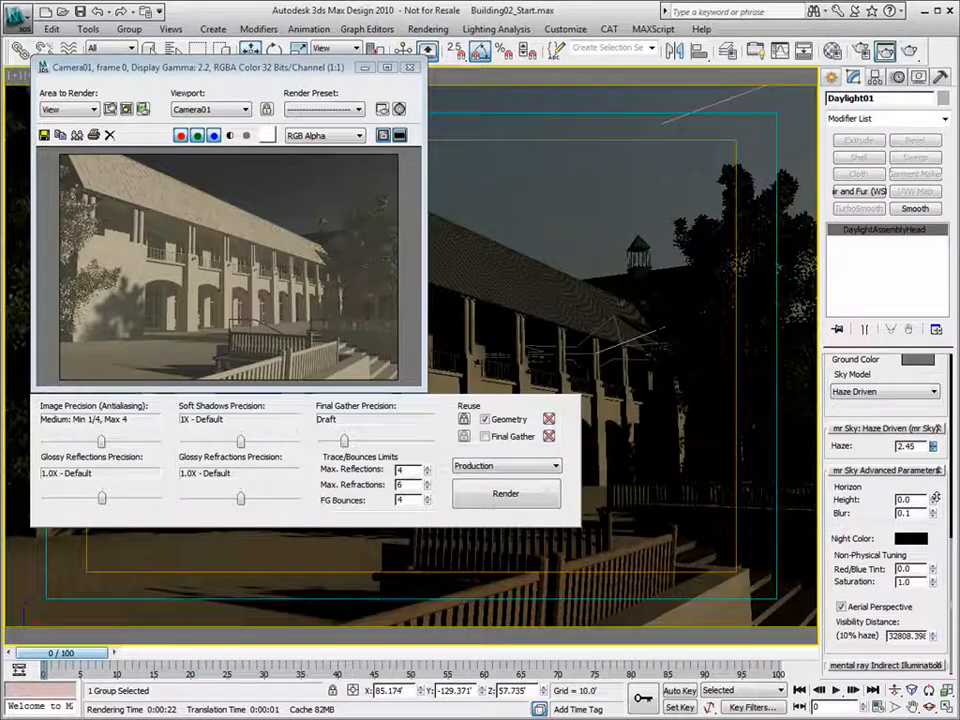
type(".")
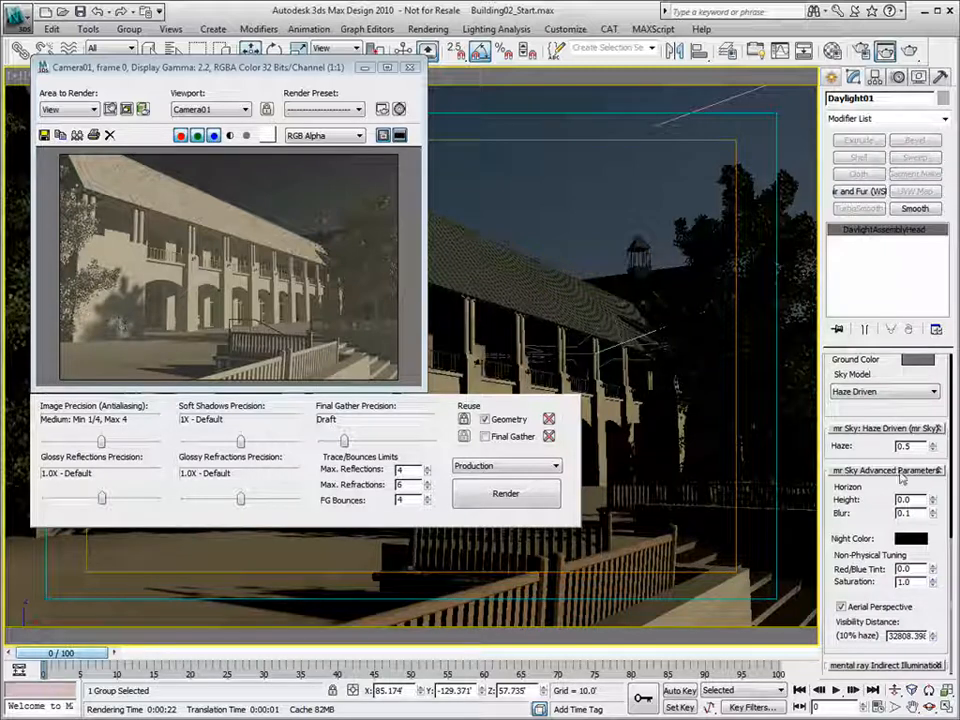
- Set the mr Sun's shadow softness to 8.0 and render Camera01
left_click_drag(894, 413, 895, 648)
left_click_drag(895, 382, 896, 511)
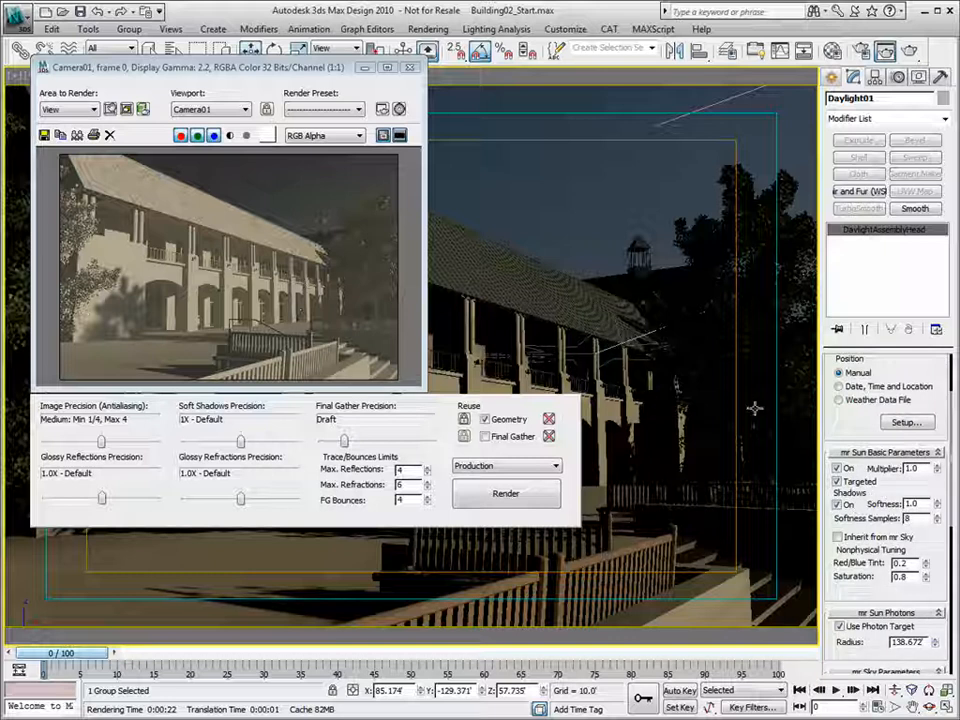
left_click_drag(938, 507, 838, 508)
type("8")
key("Tab")
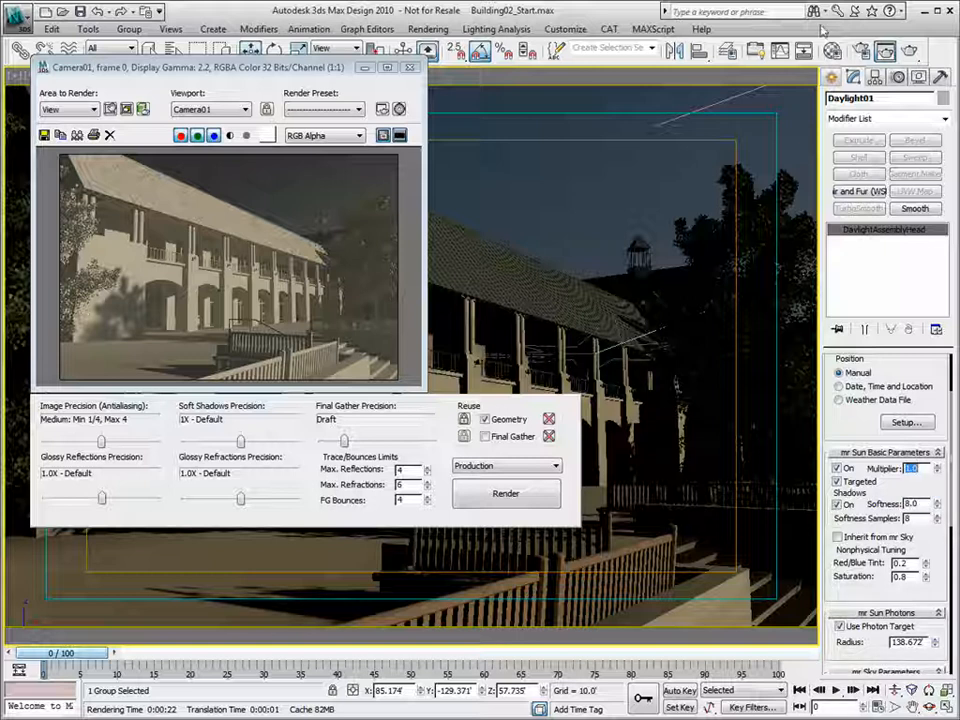
left_click(909, 50)
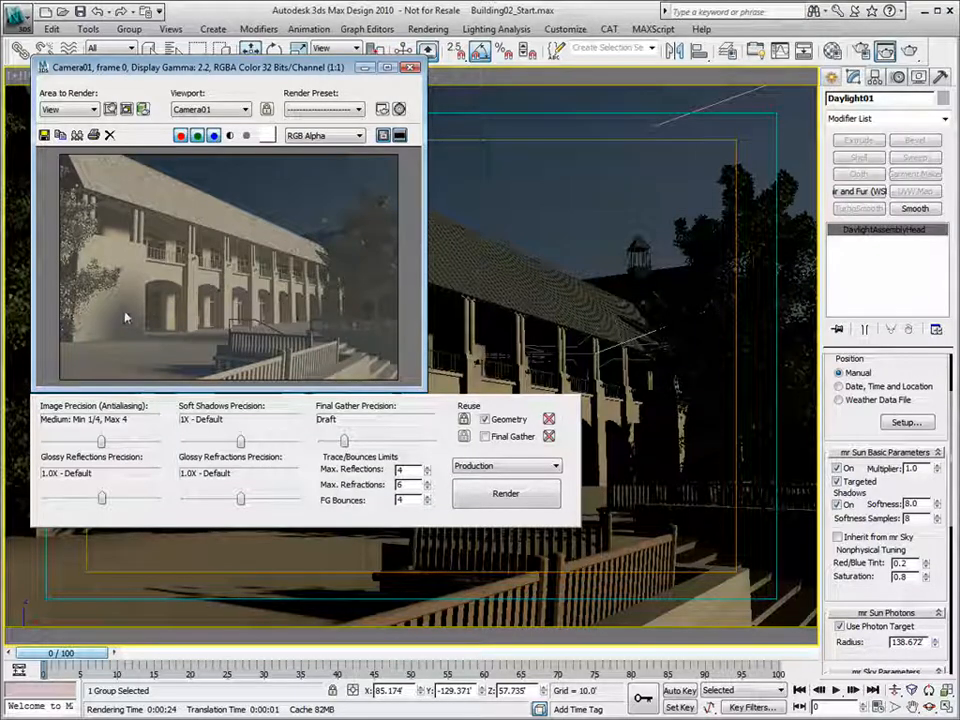
- Set the mr Sun's shadow softness to 4.0 with 24 softness samples and render Camera01
double_click(914, 503)
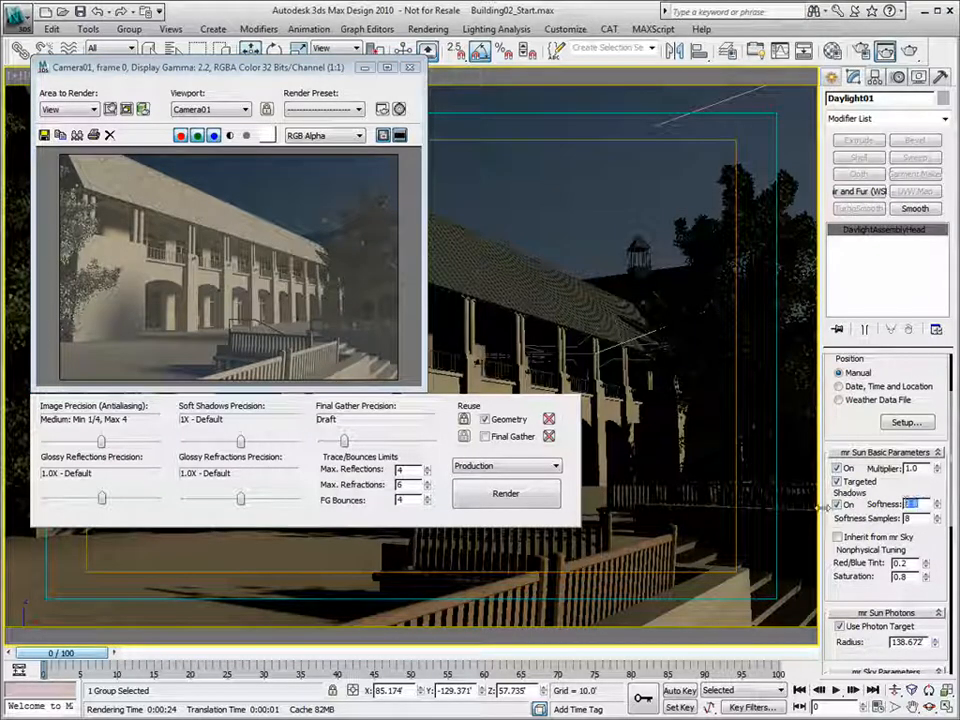
type("4")
key("Tab")
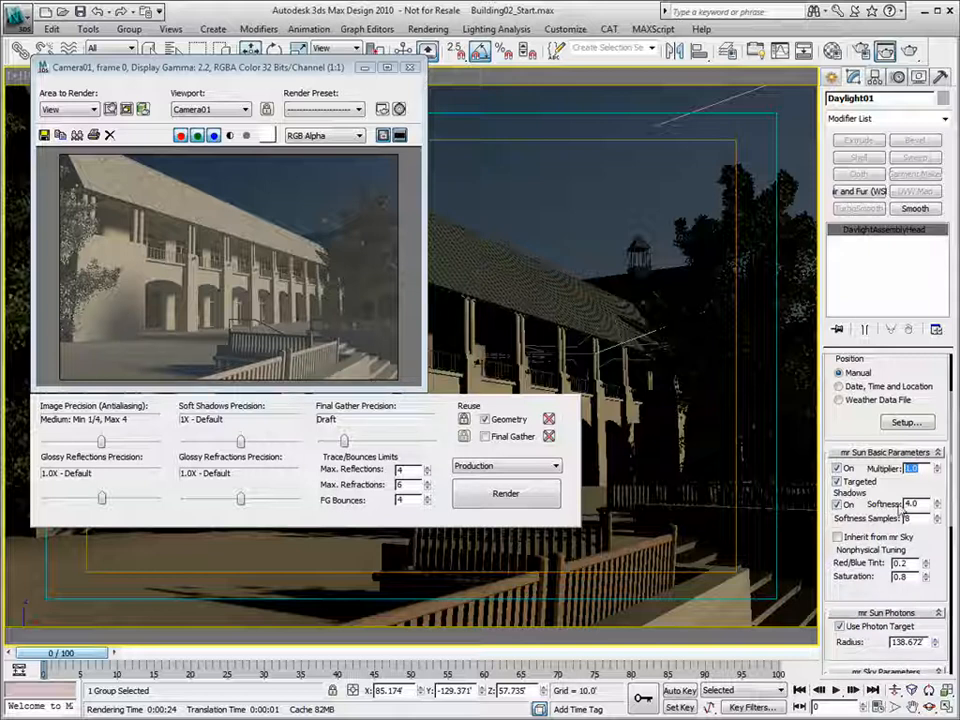
left_click_drag(927, 518, 886, 510)
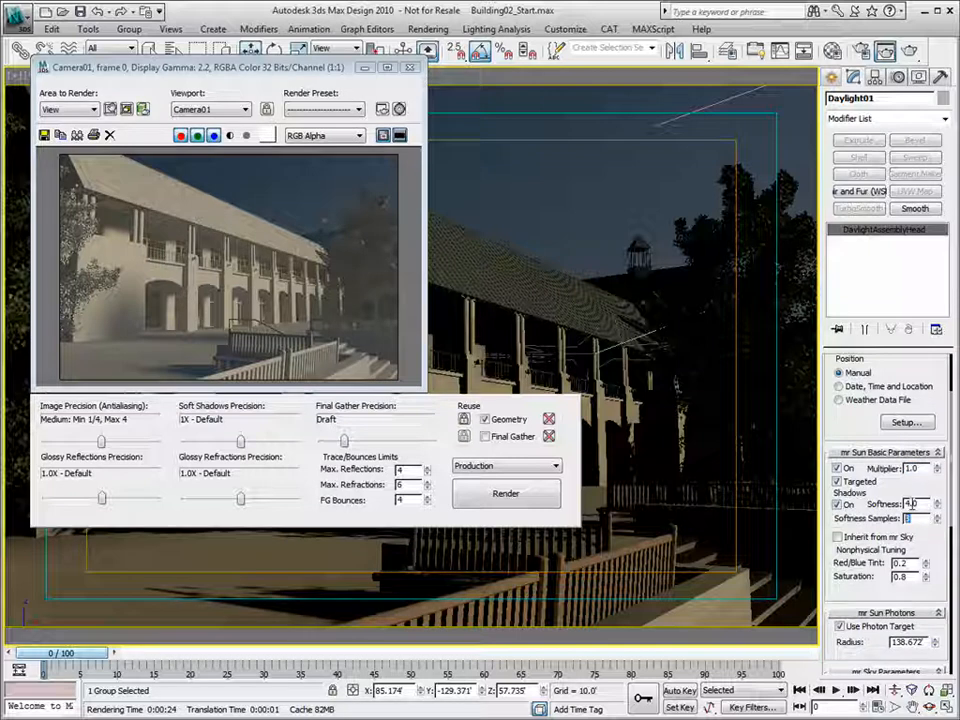
type("24")
key("Tab")
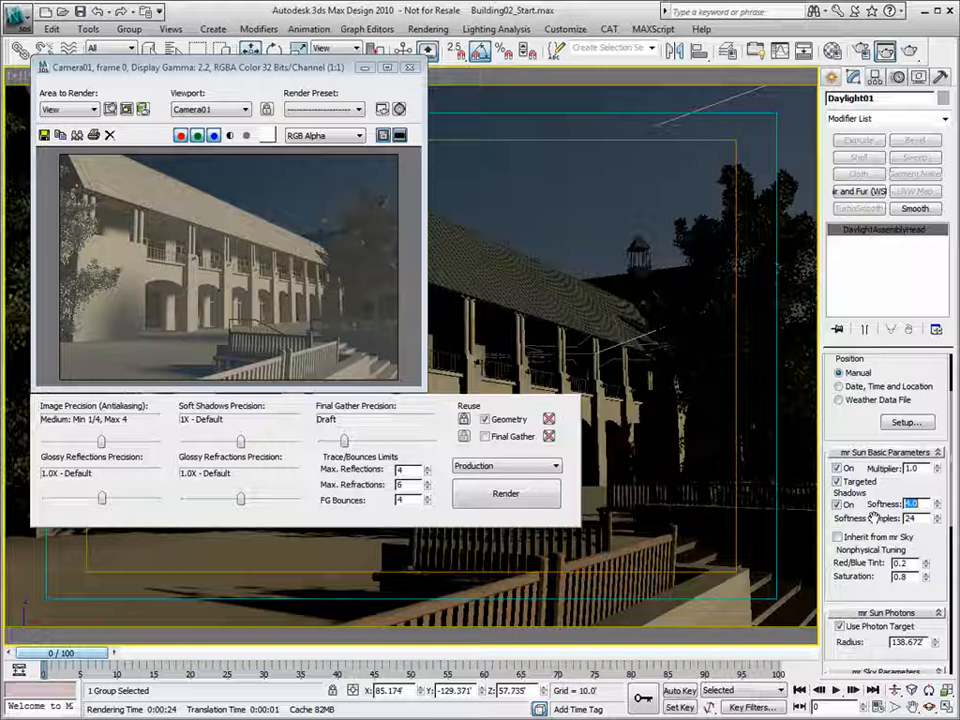
left_click(908, 53)
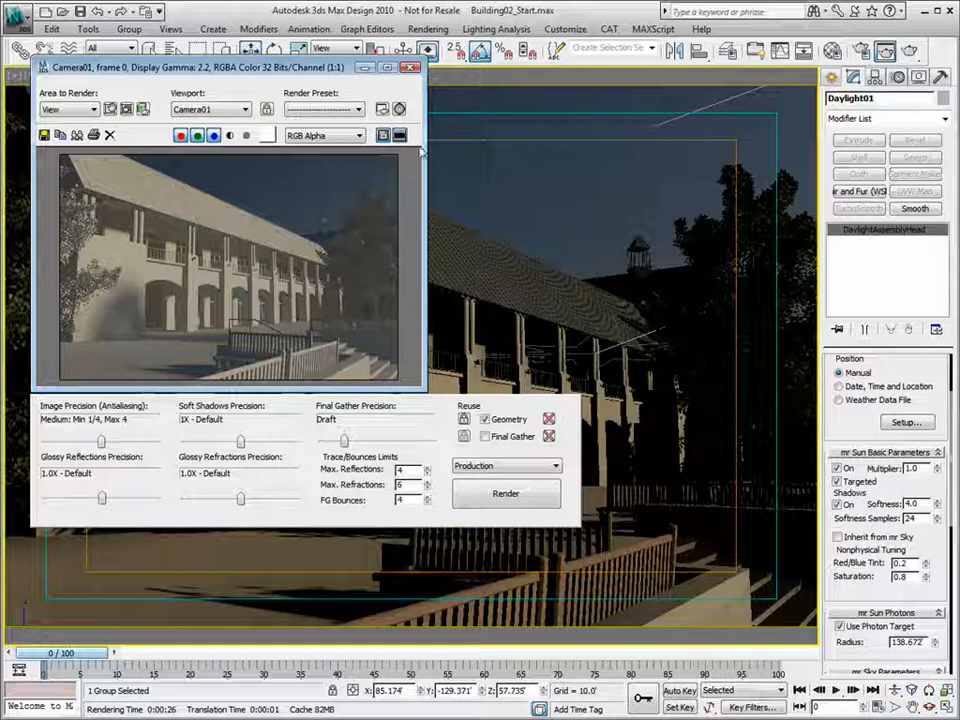
- Examine the shading of the Bricks_01 material on its enlarged sample sphere in the Material Editor and close it
left_click(832, 50)
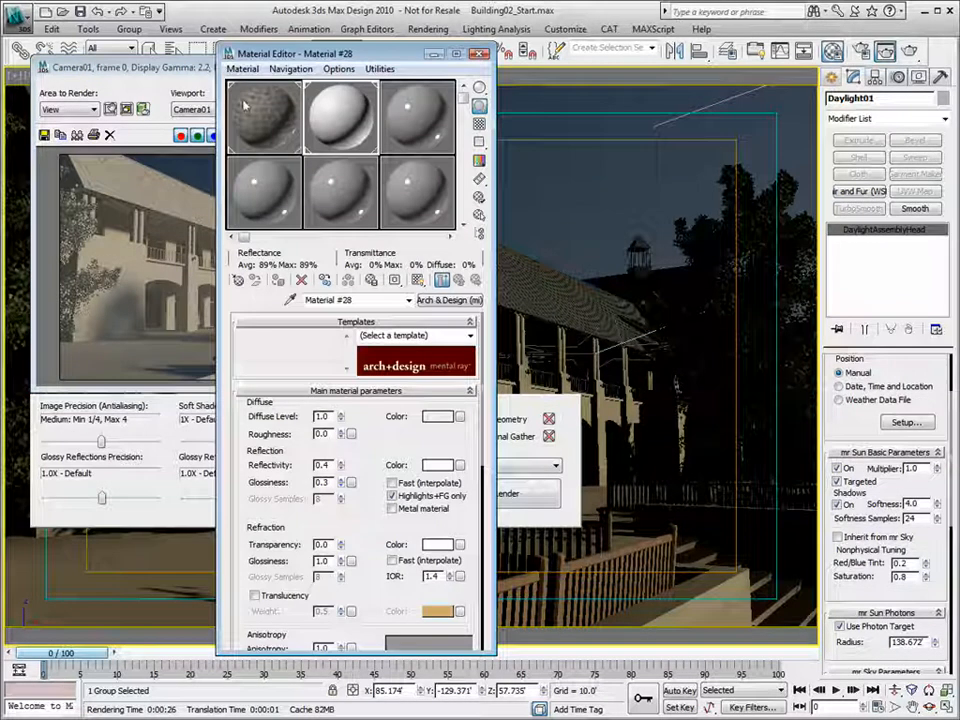
left_click(268, 127)
double_click(268, 127)
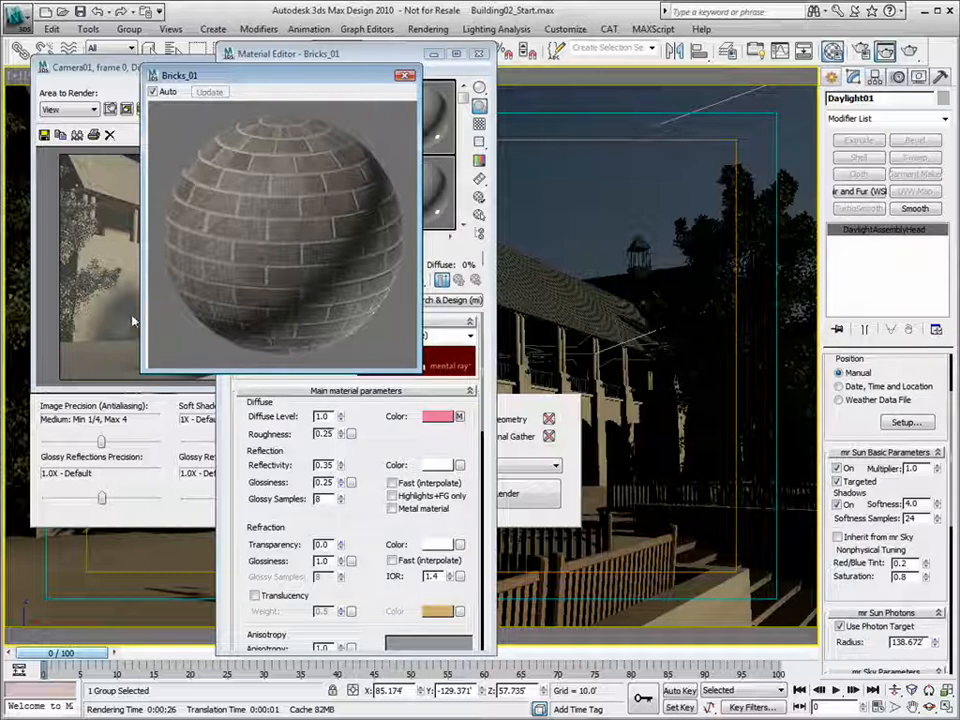
left_click(405, 77)
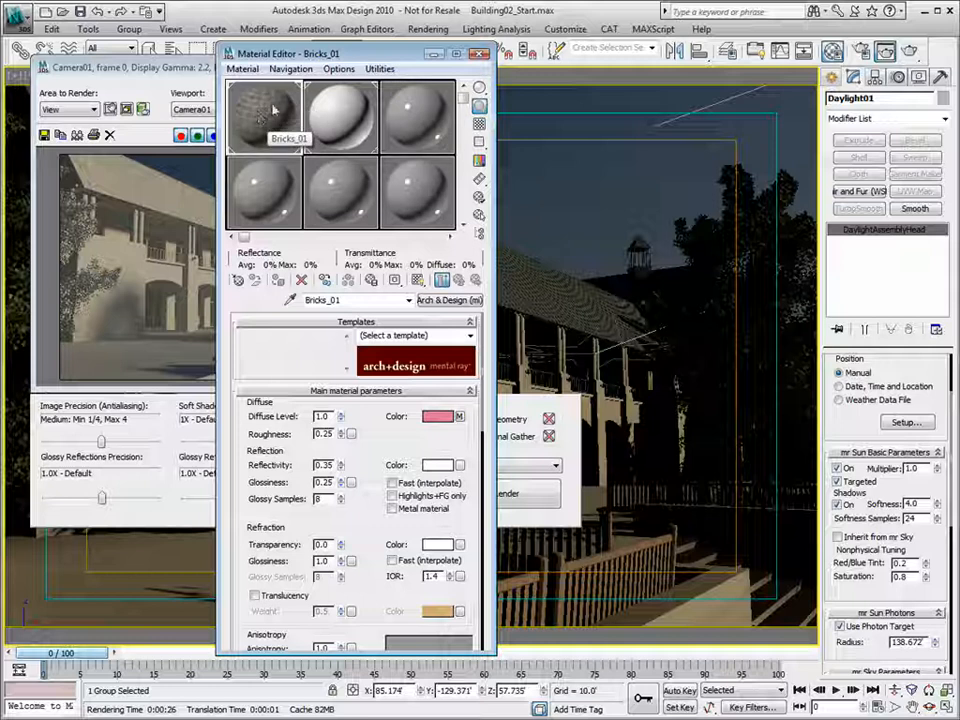
left_click(480, 54)
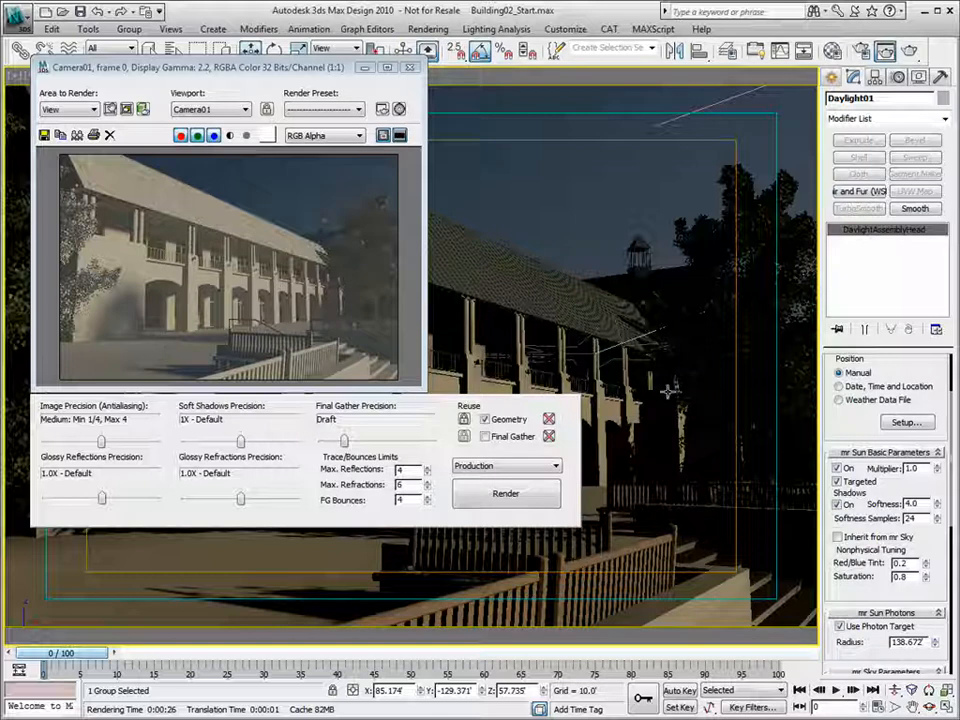
- Close the rendered frame and, in the Perspective view, move the Daylight high above the building to about Y -35.3', Z 103.7'
scroll(919, 490, "down", 1)
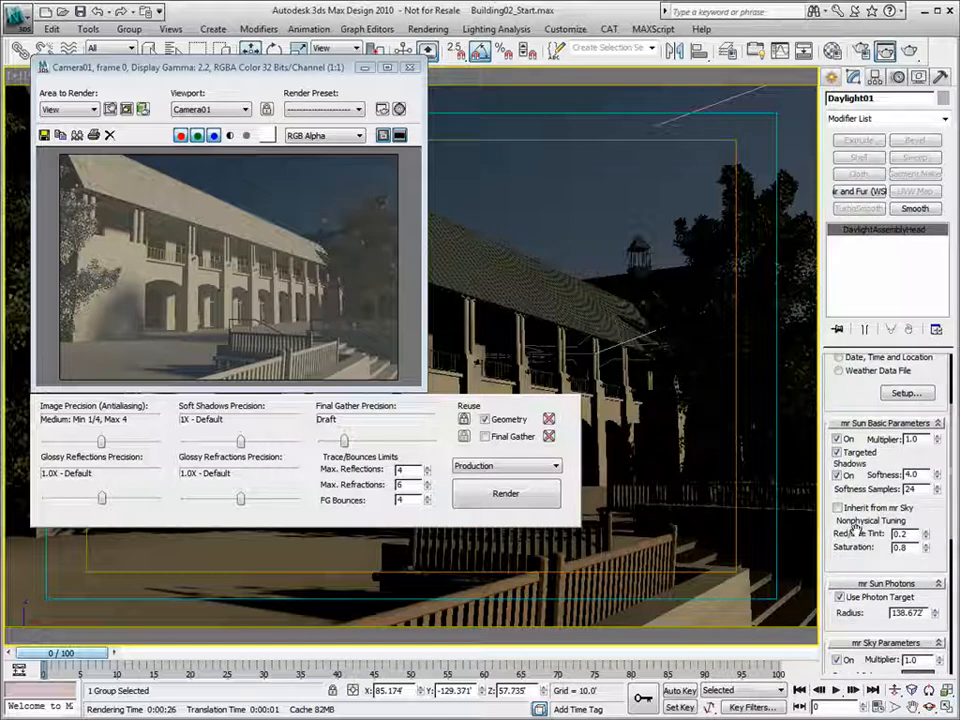
left_click(409, 68)
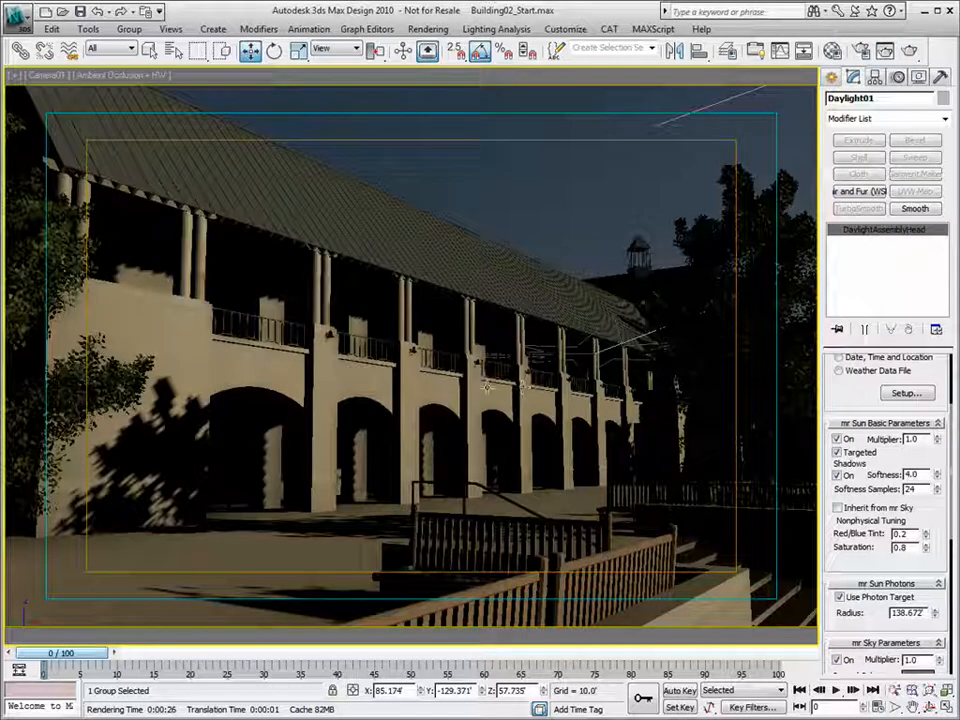
key("p")
scroll(358, 399, "down", 4)
middle_click_drag(371, 388, 352, 442, "alt")
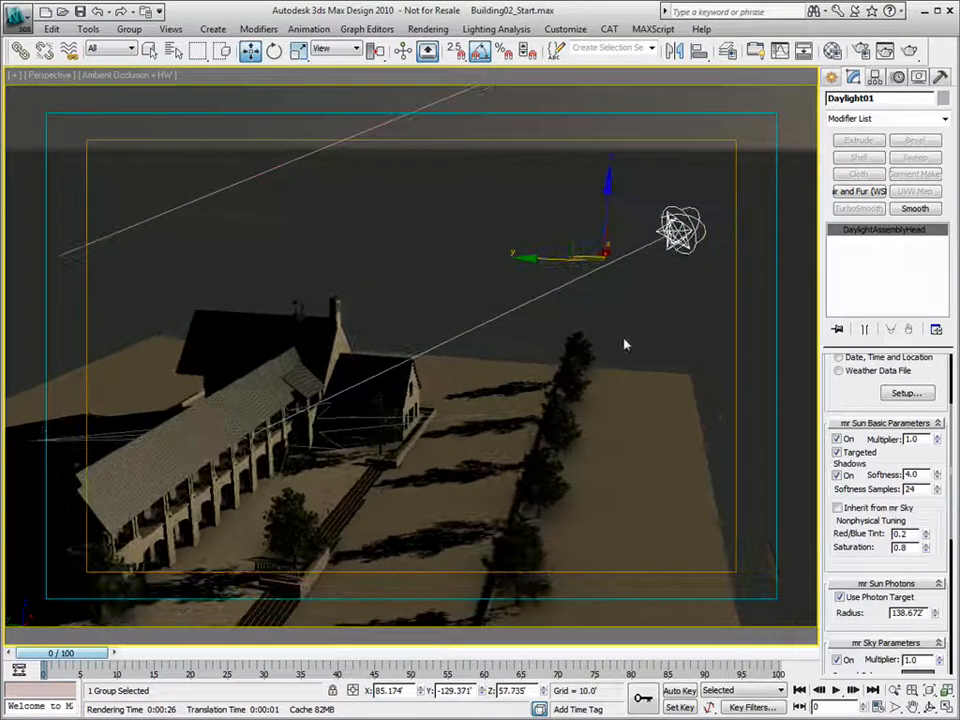
left_click(537, 246)
left_click(613, 253)
left_click_drag(557, 257, 285, 125)
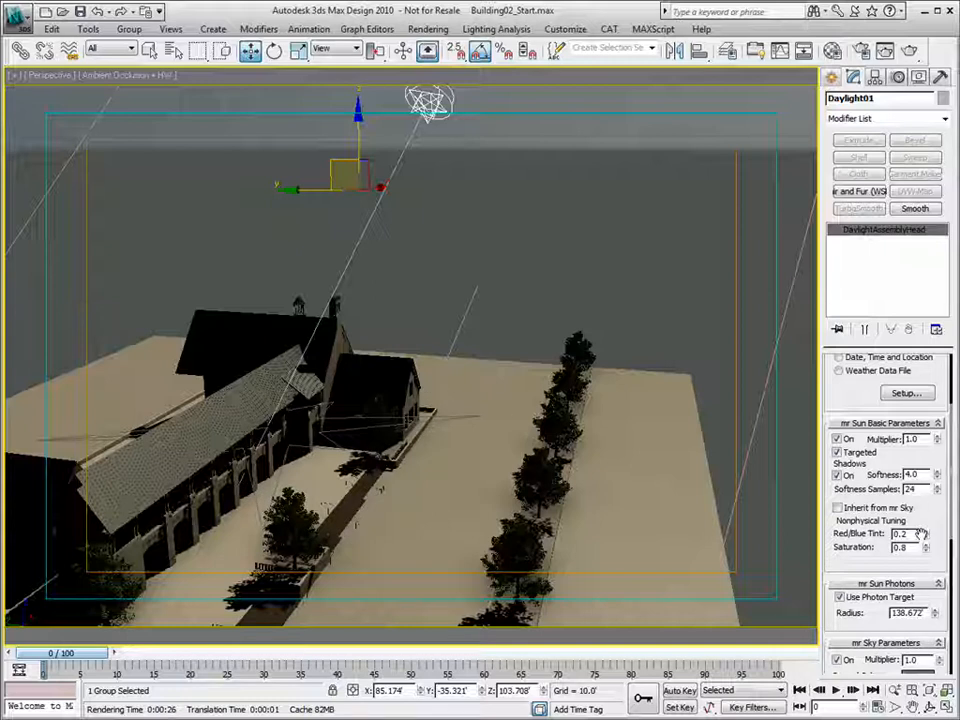
- Try mr Sun red/blue tints of 0.0 and 0.7 and toggle its inheritance from mr Sky on and off
left_click_drag(927, 537, 929, 541)
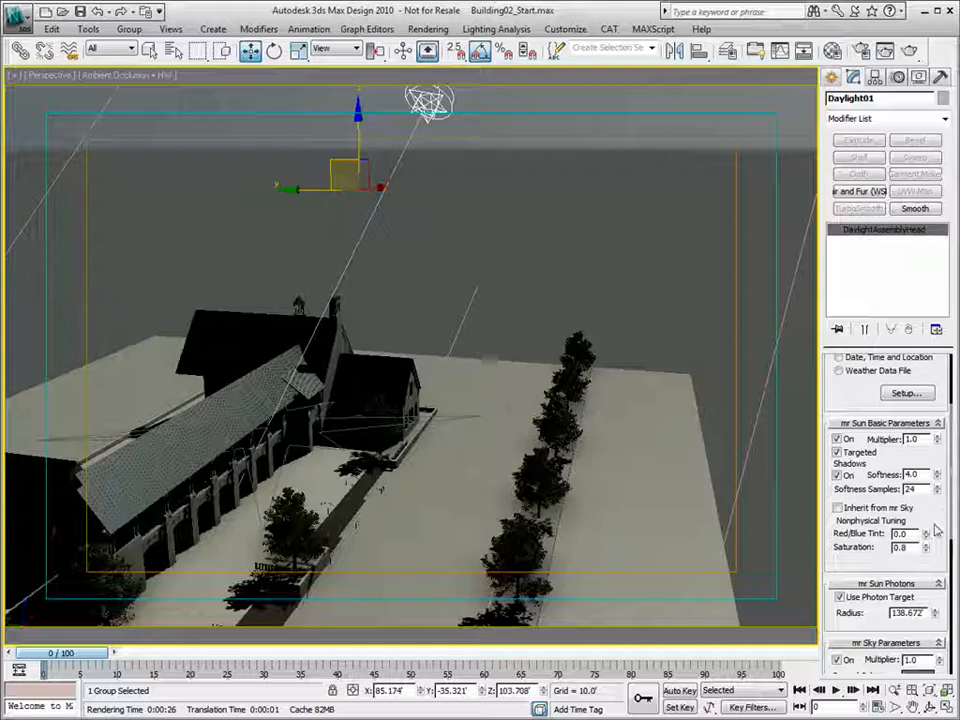
left_click_drag(925, 533, 927, 525)
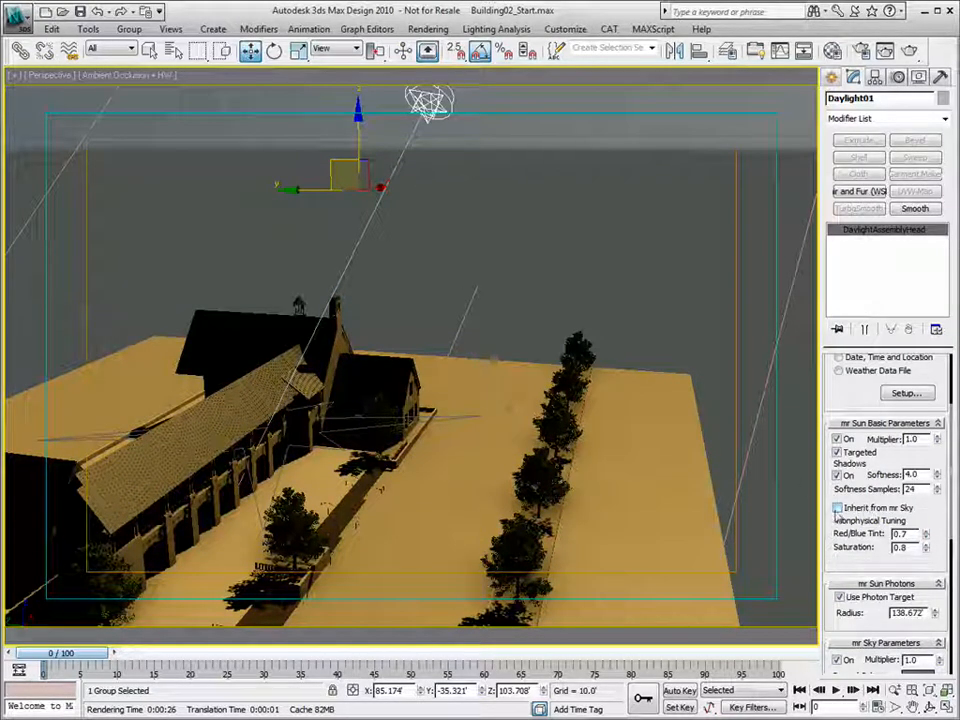
left_click(838, 509)
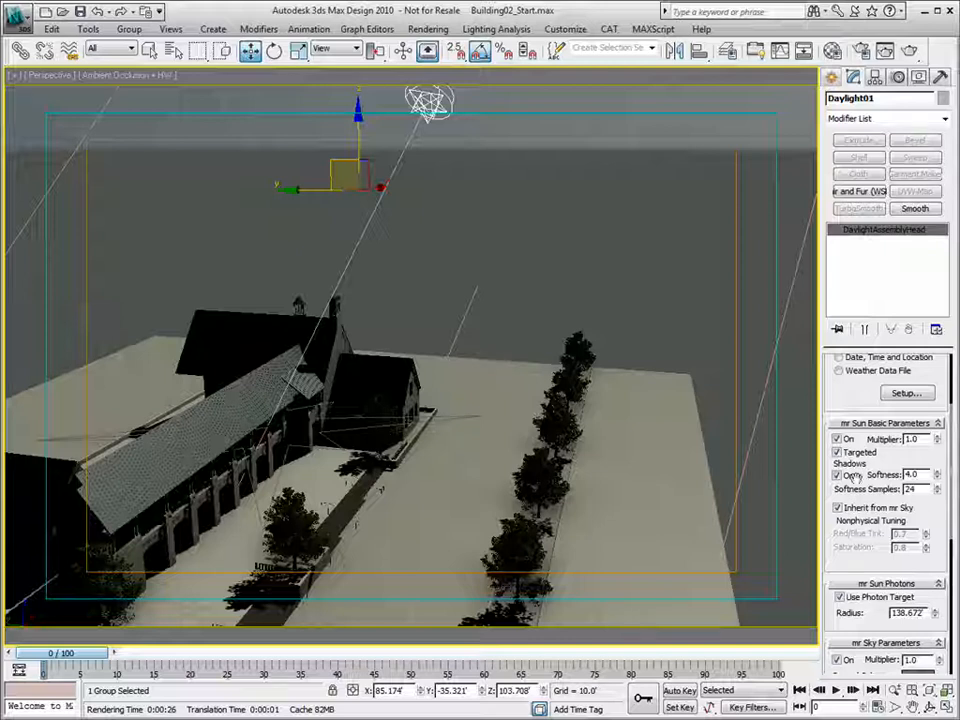
left_click(838, 508)
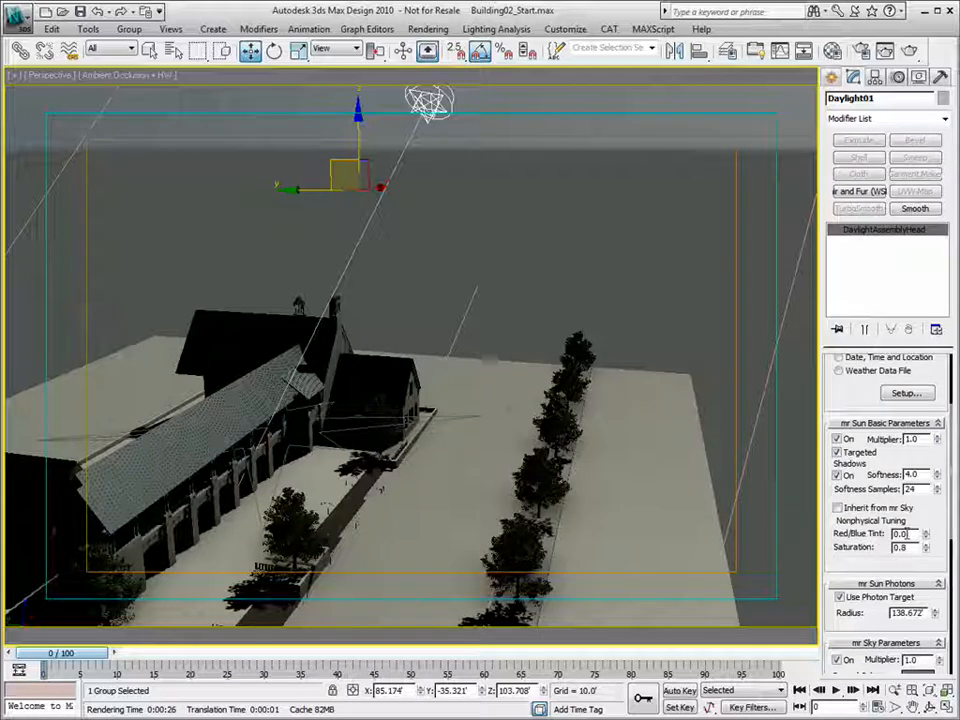
- Set the mr Sun's red/blue tint to 0.25
left_click_drag(907, 534, 821, 538)
type(".25")
key("Return")
- Move the Daylight back down to about Y -130.5', Z 63.4' and return to the Camera01 view
left_click_drag(359, 128, 360, 289)
left_click_drag(303, 330, 579, 214)
key("c")
double_click(435, 258)
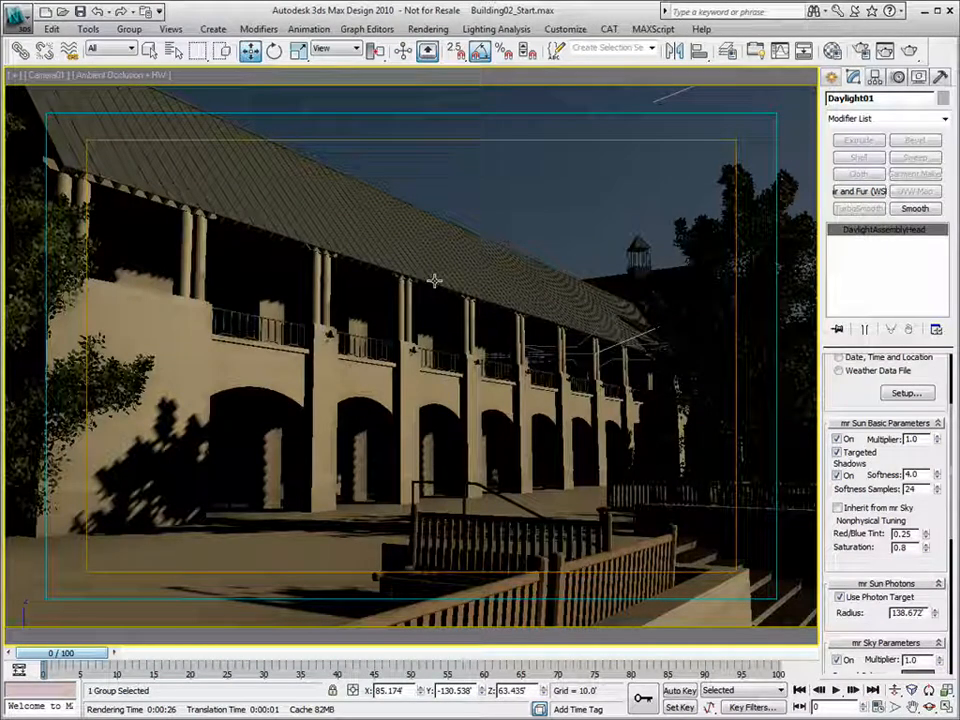
- Open the environment's mr Photographic Exposure Control settings and try Exposure Values of -6, 6 and 16
key("8")
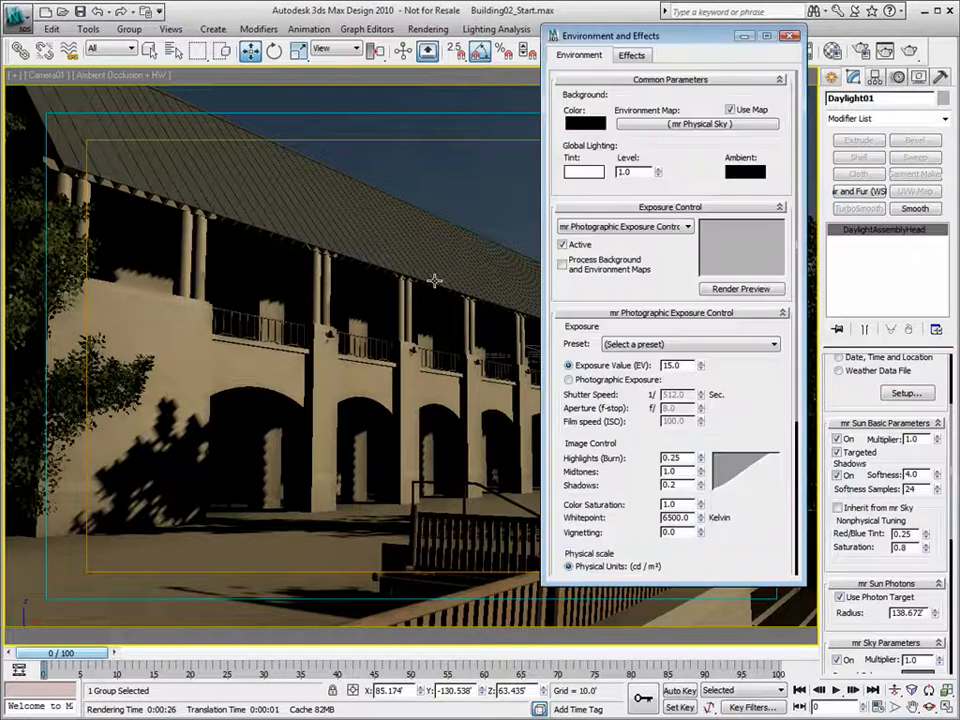
left_click_drag(700, 33, 712, 65)
left_click(712, 399)
right_click(713, 399)
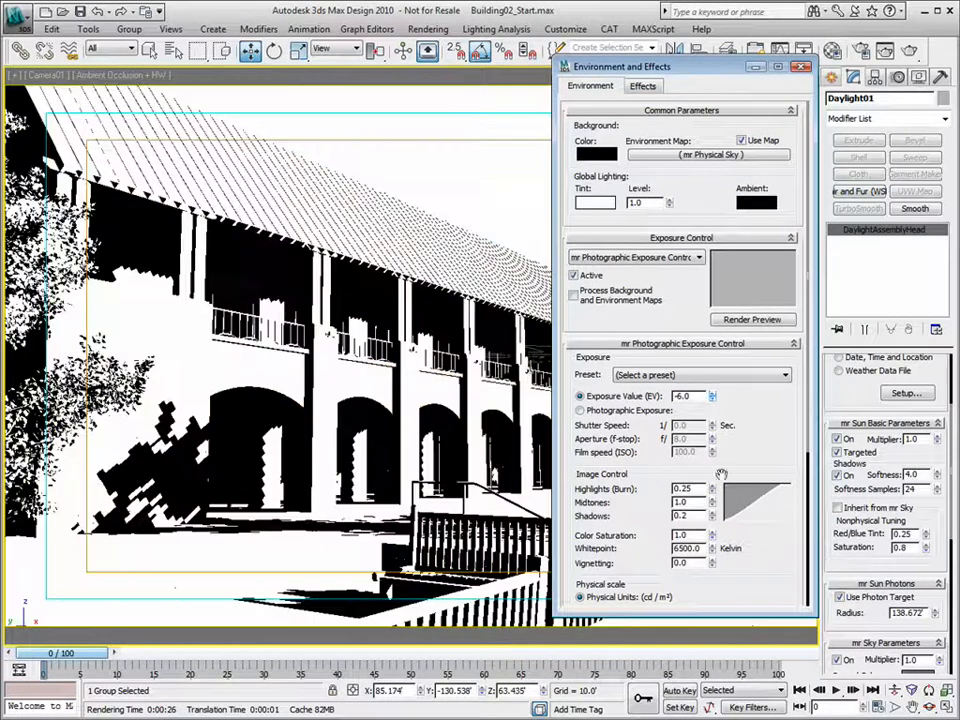
right_click(714, 398)
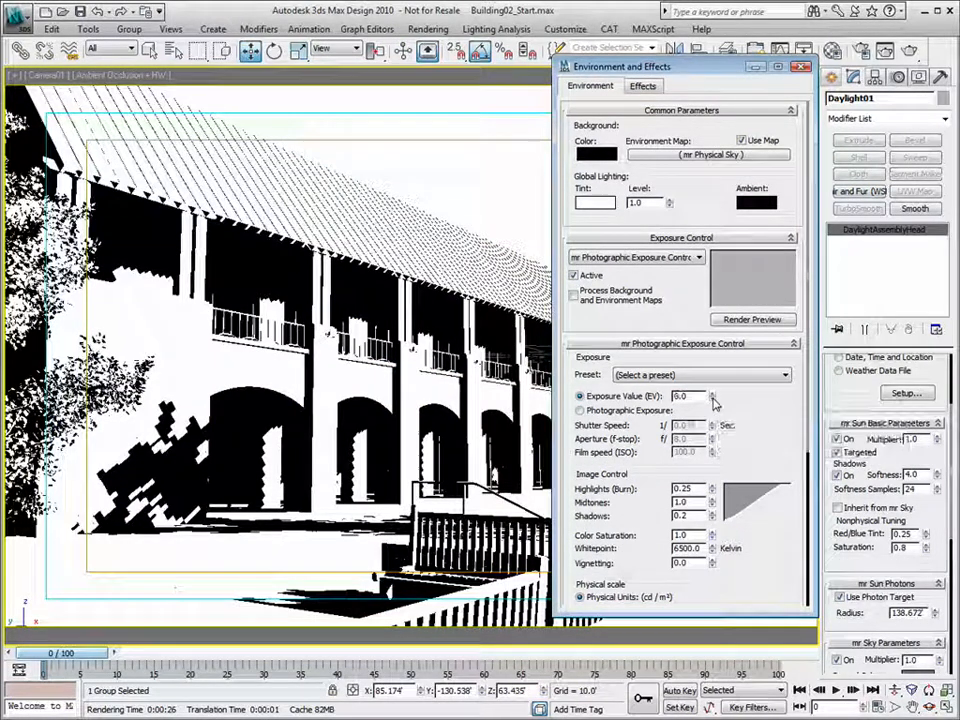
left_click_drag(713, 394, 716, 377)
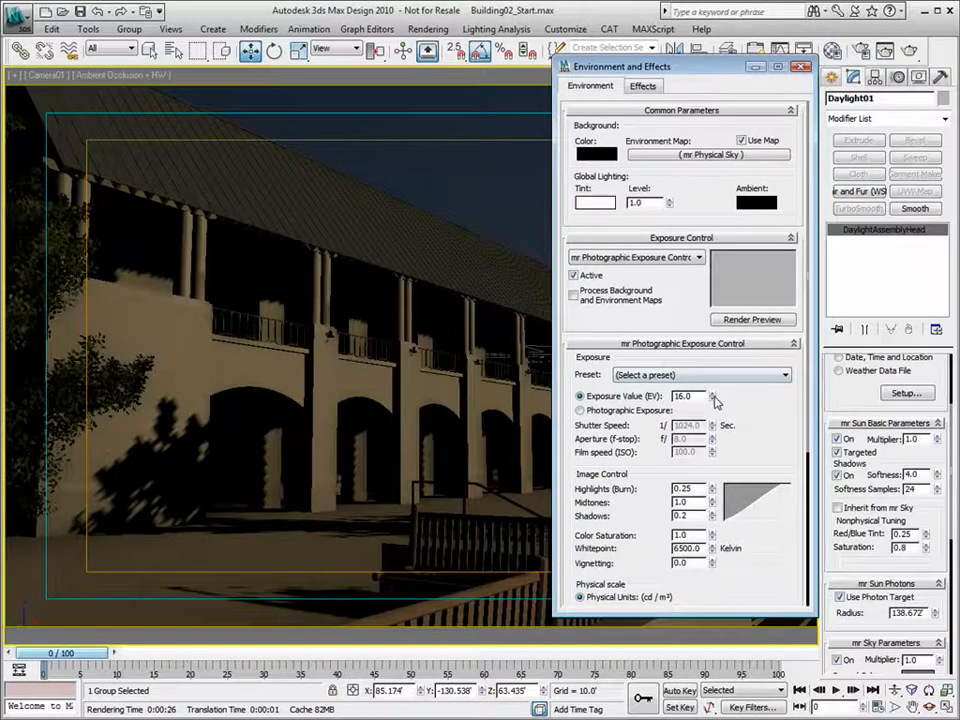
- Lower the Exposure Value step by step to 10 and raise it to 12
left_click(713, 399)
left_click(713, 399)
left_click(713, 399)
left_click(713, 399)
left_click(713, 399)
left_click(713, 399)
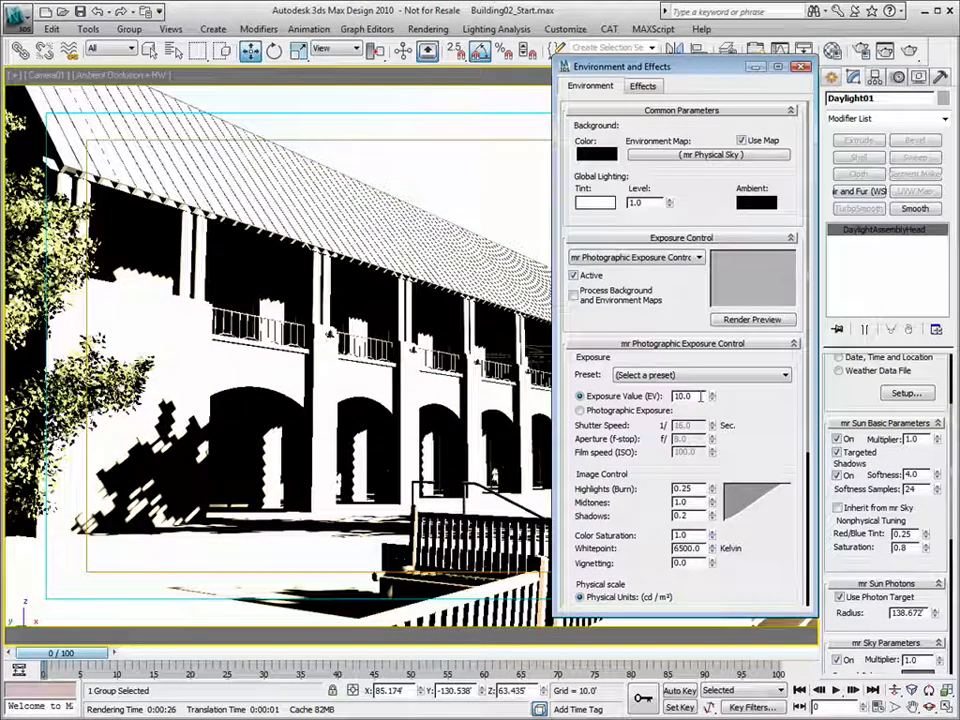
left_click(713, 393)
left_click(713, 393)
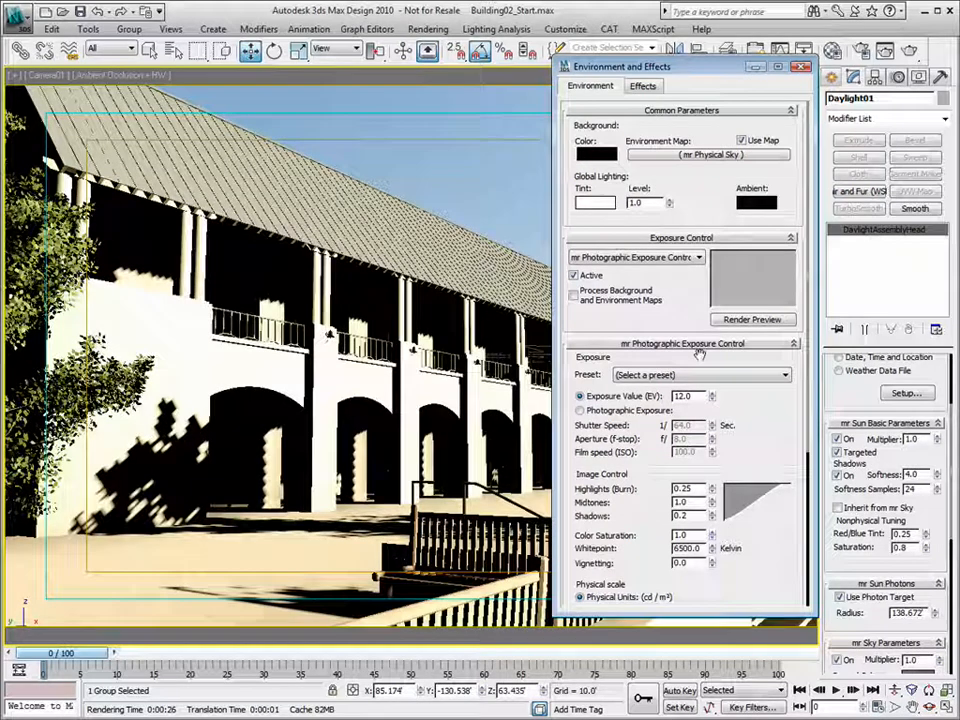
- Raise the Exposure Value to 14 and test-render the Camera01 view
left_click(713, 393)
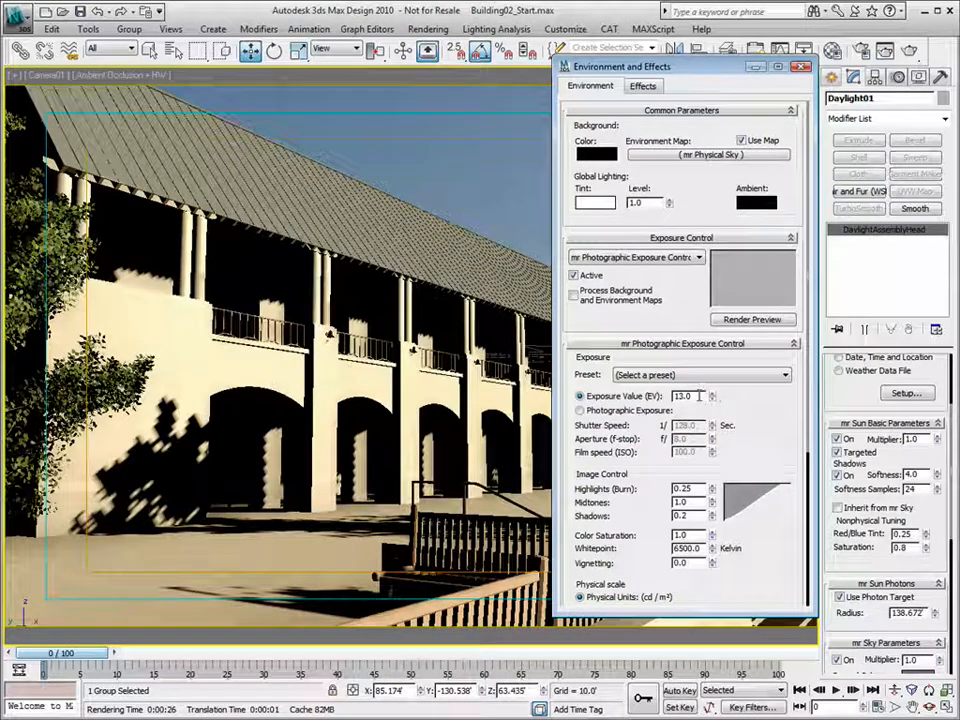
left_click(713, 393)
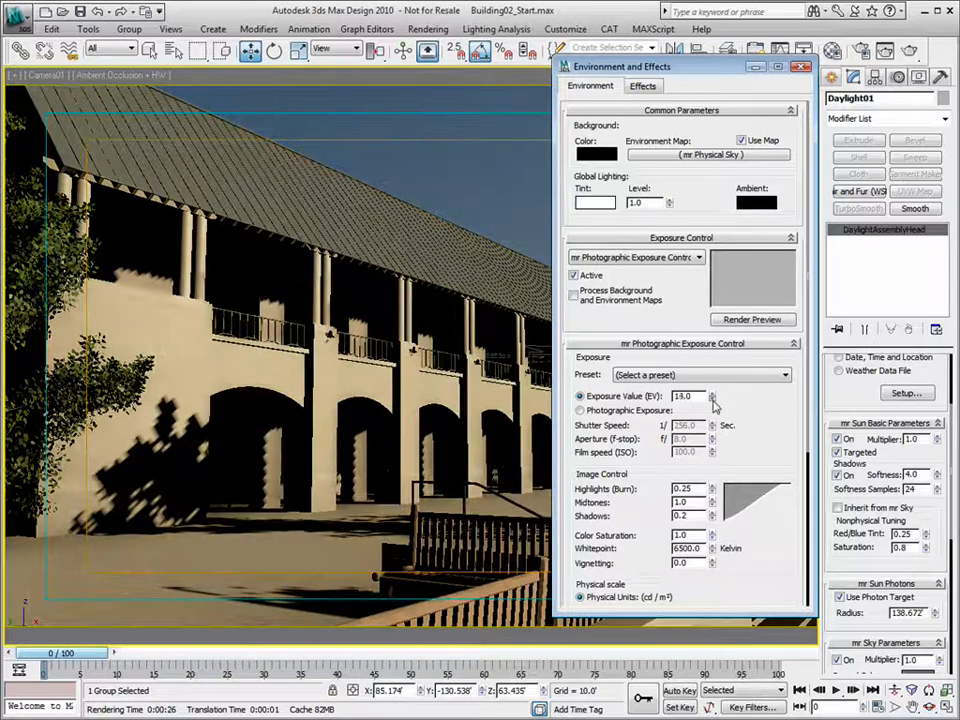
left_click(712, 399)
left_click(713, 393)
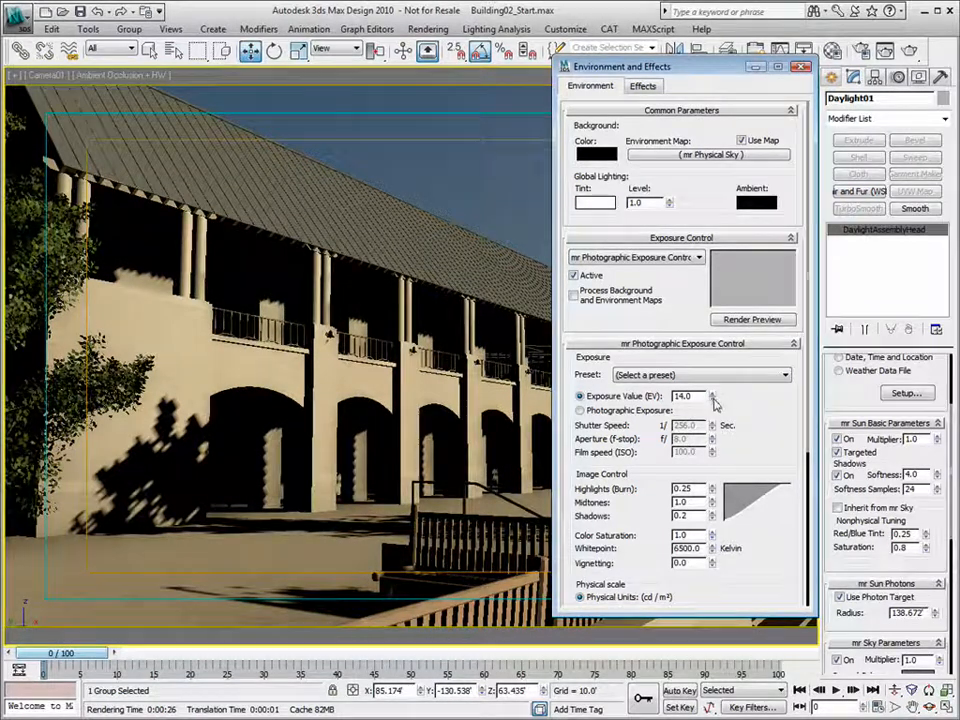
left_click(713, 399)
left_click(713, 394)
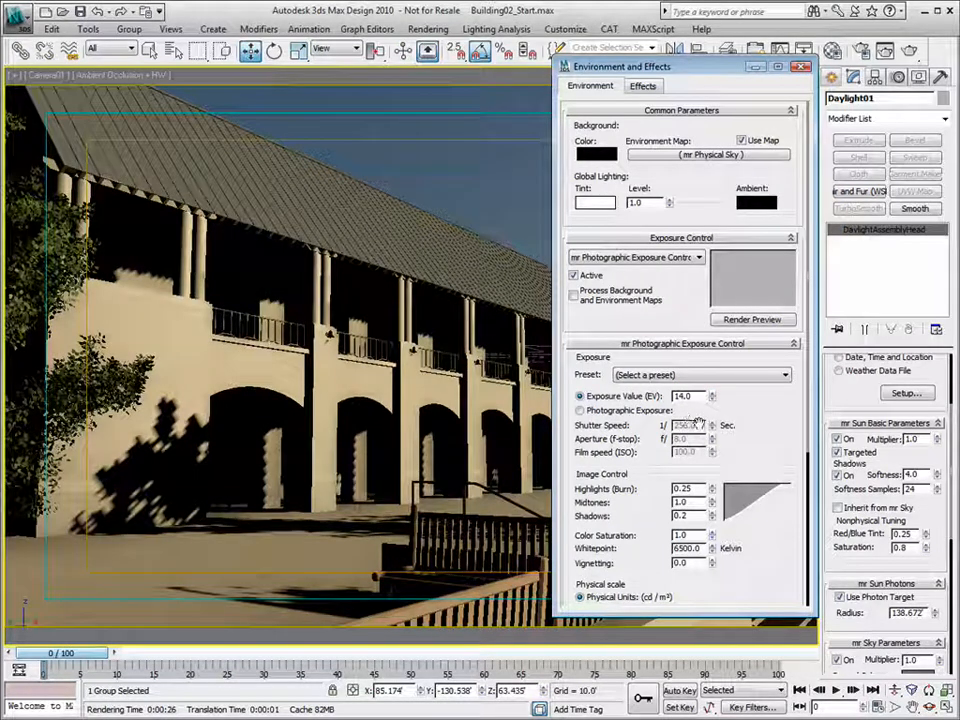
left_click_drag(698, 67, 737, 66)
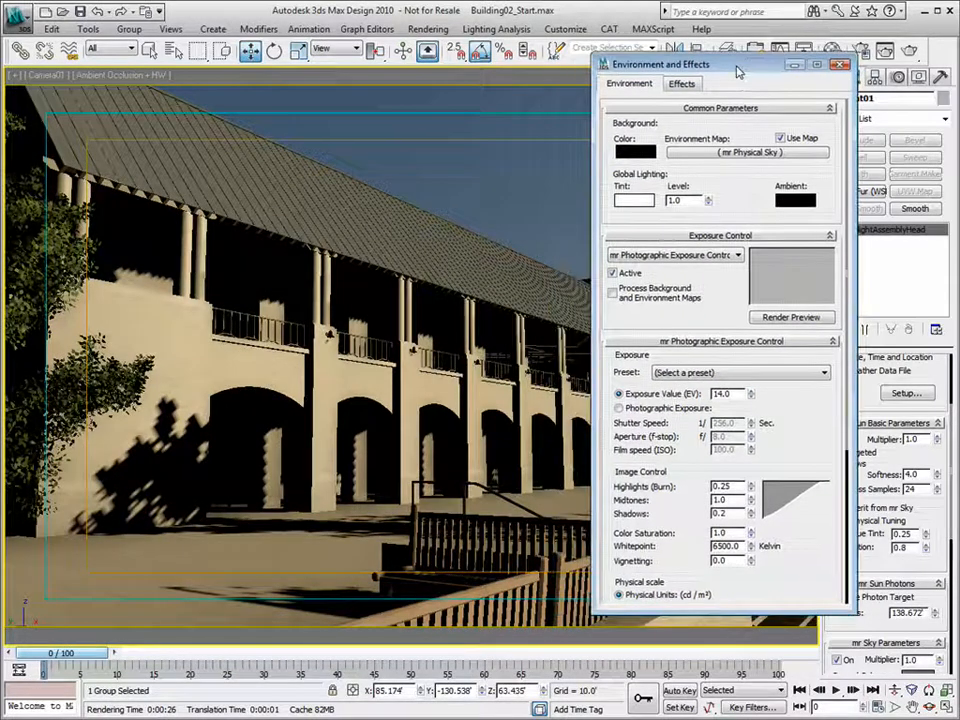
key("shift+q")
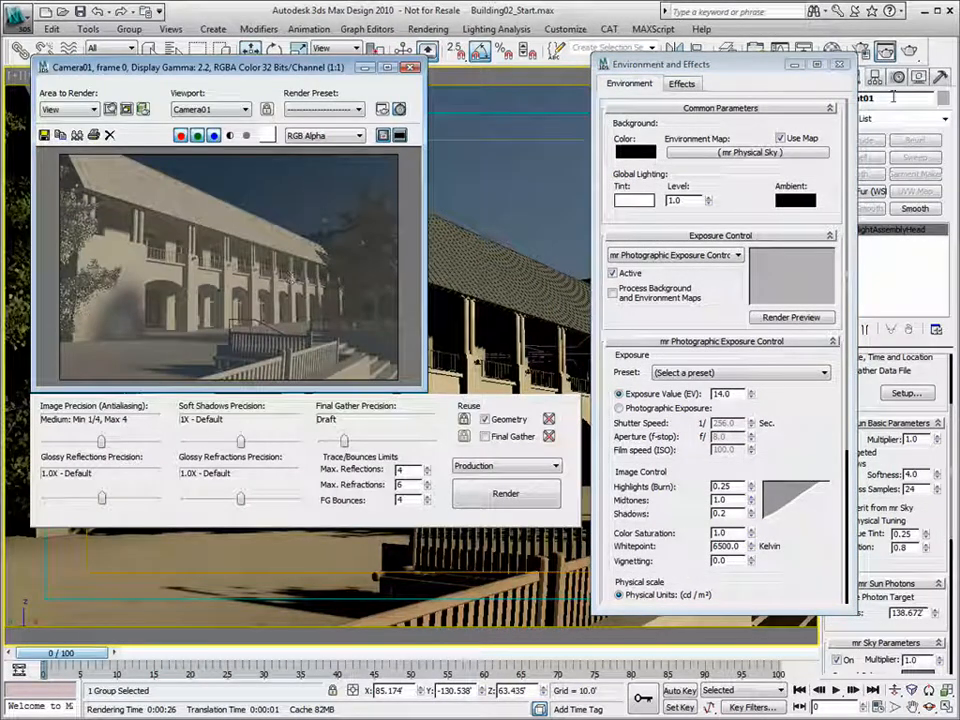
left_click(911, 52)
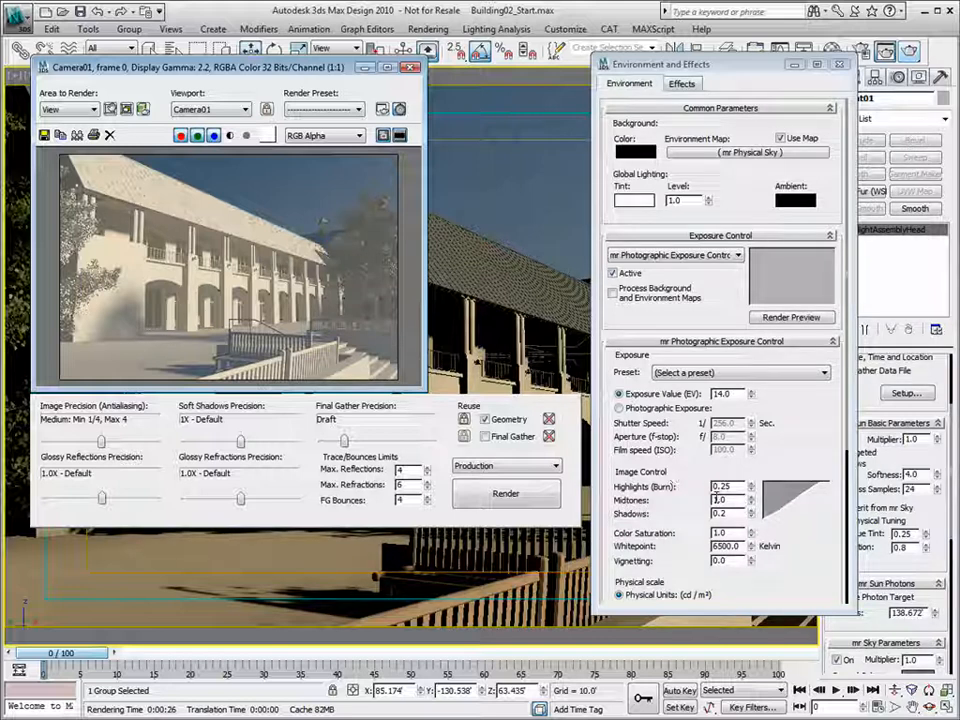
- Lower the Midtones through 0.85 and 0.57 to 0.5 and render a test image of the camera view
left_click_drag(752, 502, 752, 517)
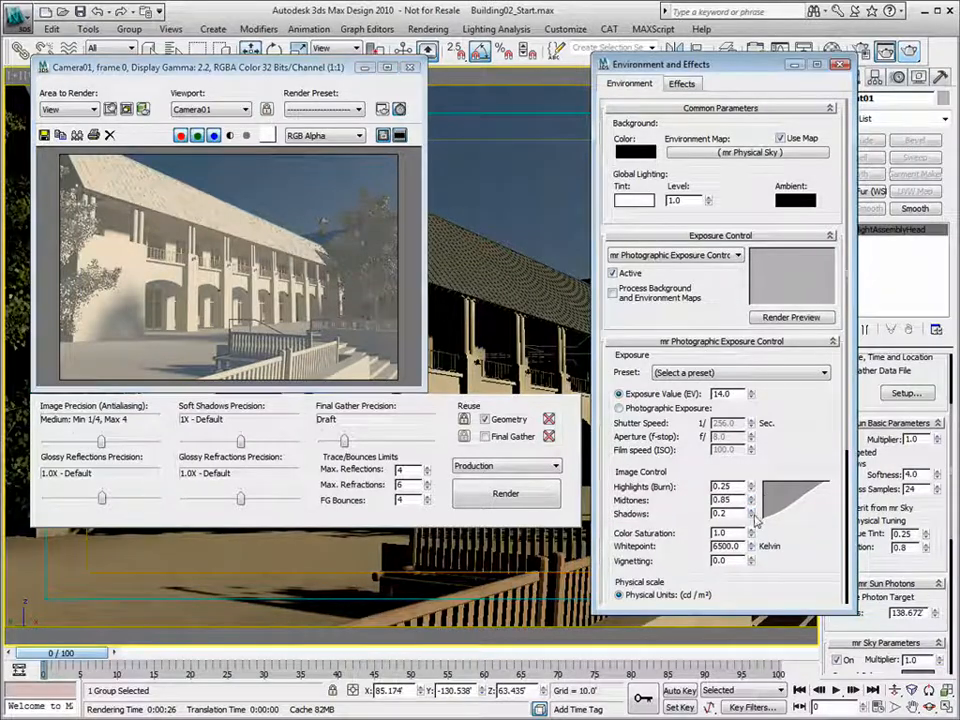
left_click(410, 67)
left_click_drag(769, 66, 793, 80)
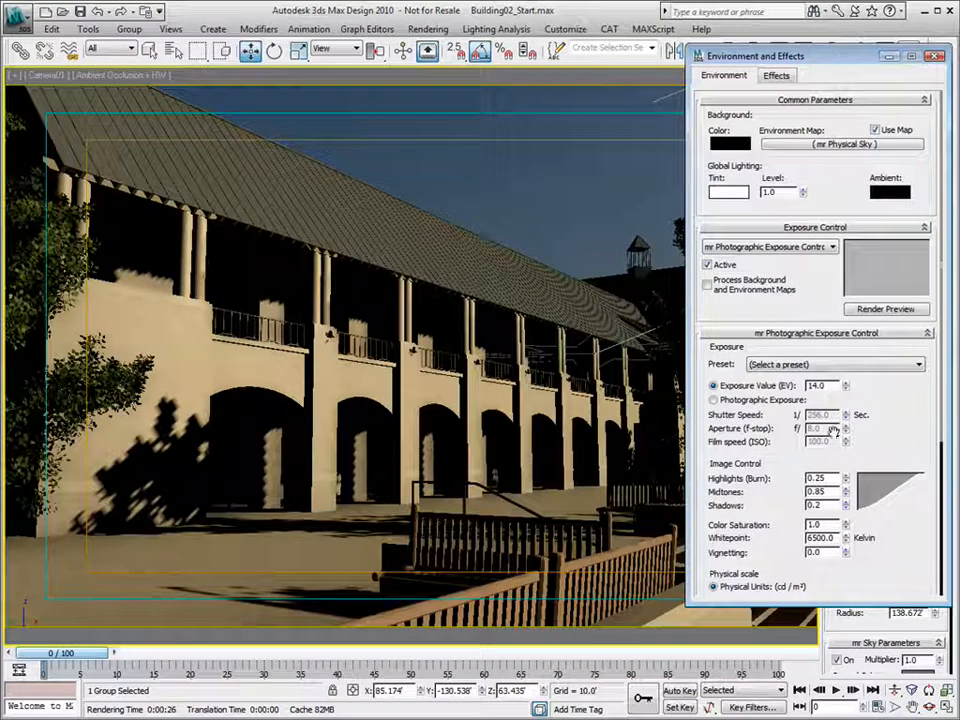
mouse_move(846, 492)
left_mouse_down()
mouse_move(848, 518)
mouse_move(847, 505)
left_mouse_up()
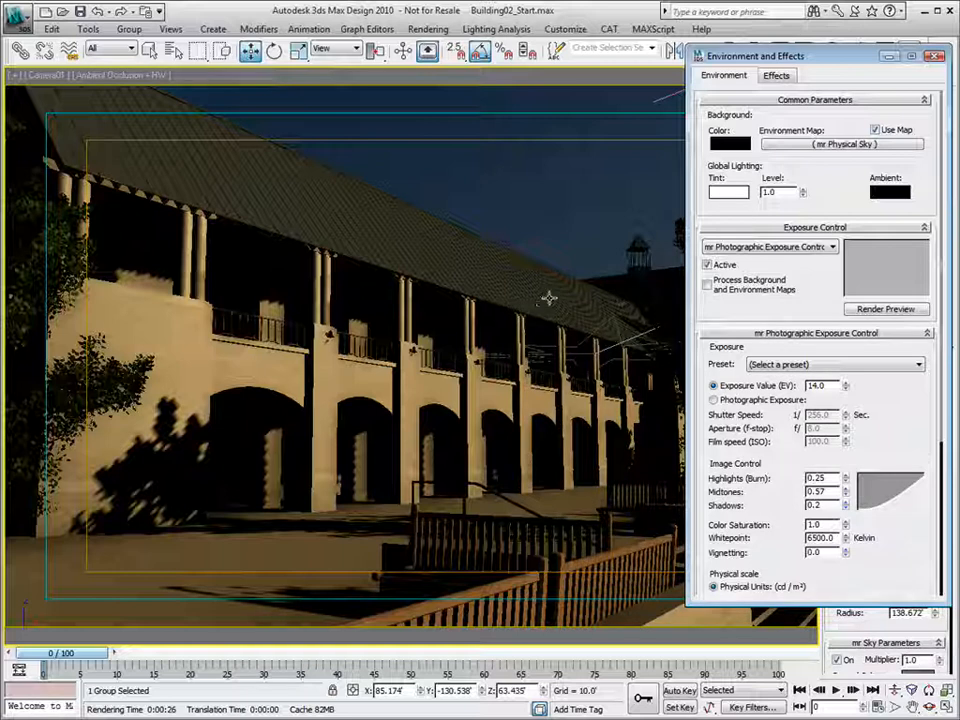
double_click(829, 491)
type("0.5")
key("Return")
mouse_move(848, 62)
left_mouse_down()
mouse_move(851, 86)
mouse_move(842, 85)
left_mouse_up()
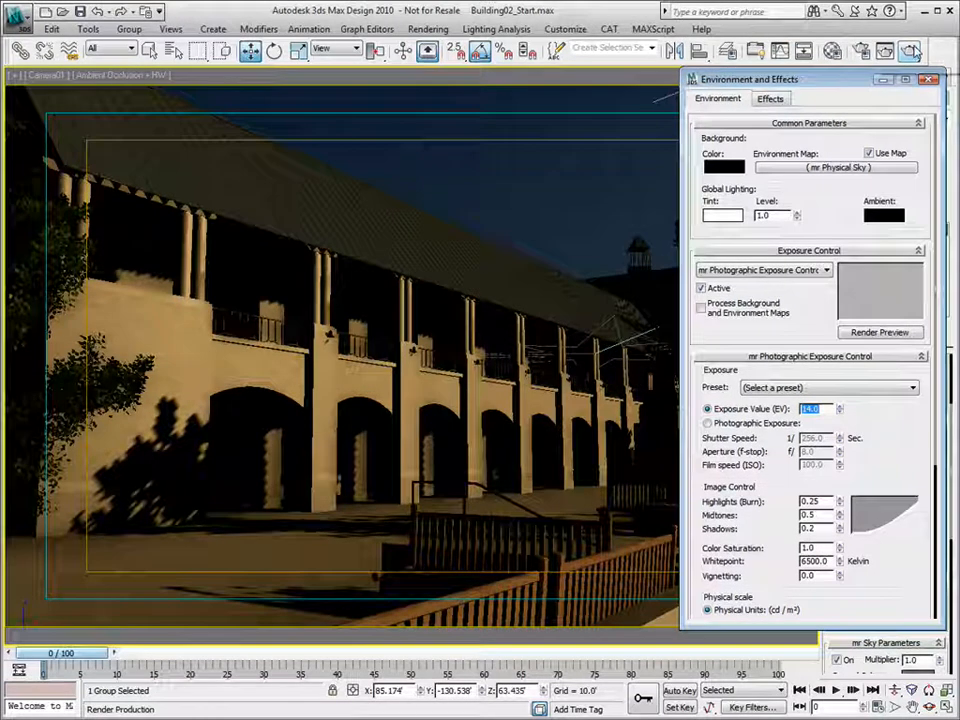
left_click(909, 51)
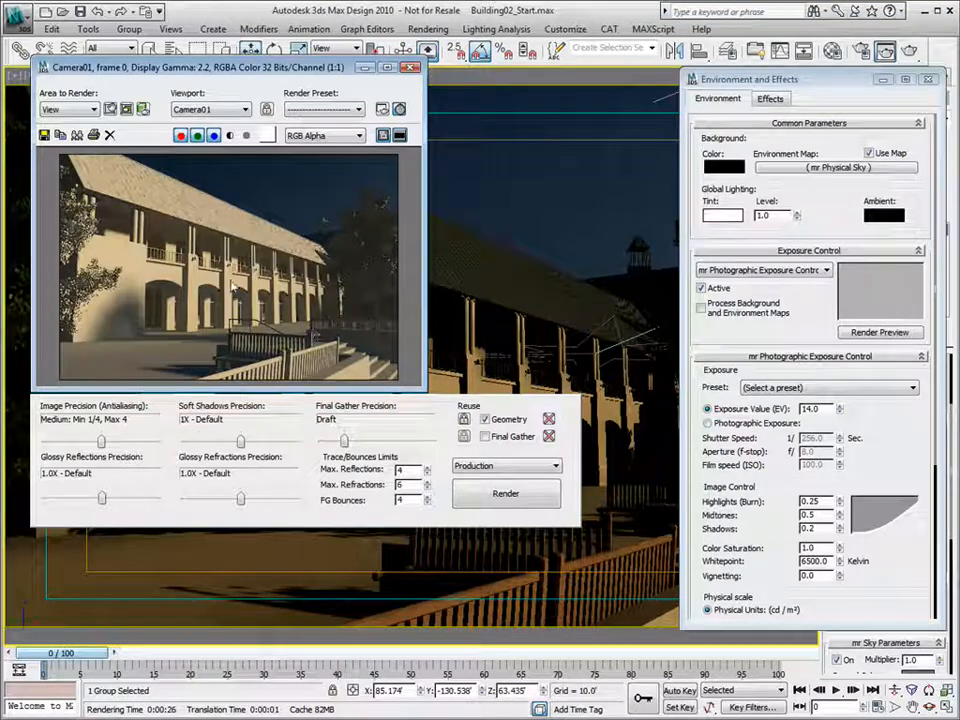
- Set the exposure control's Midtones to 0.85
left_click(812, 514)
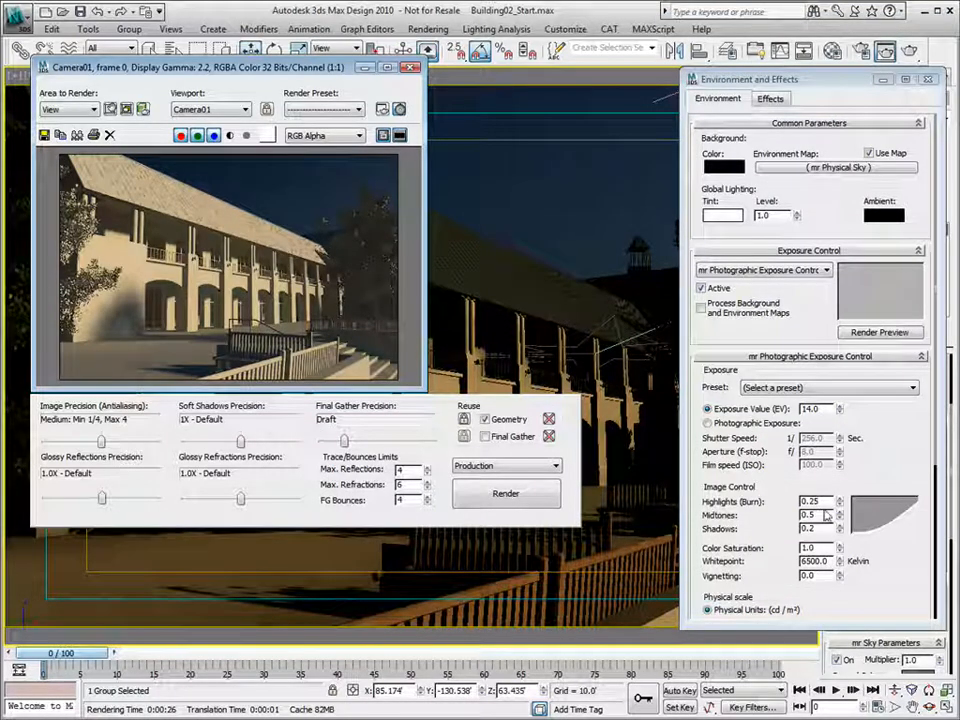
type("1")
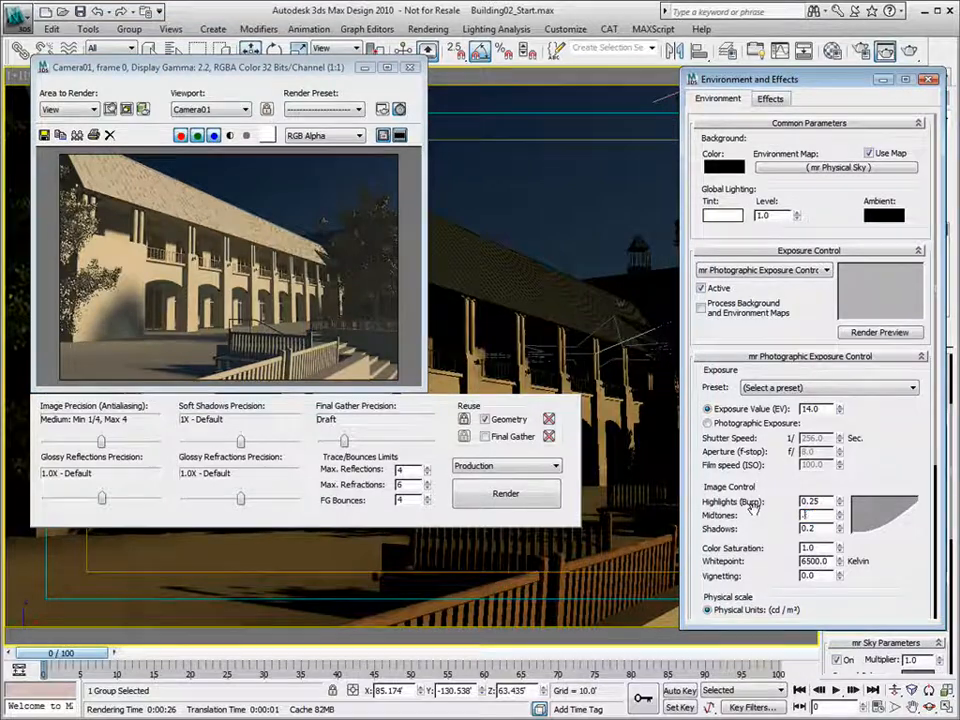
key("Return")
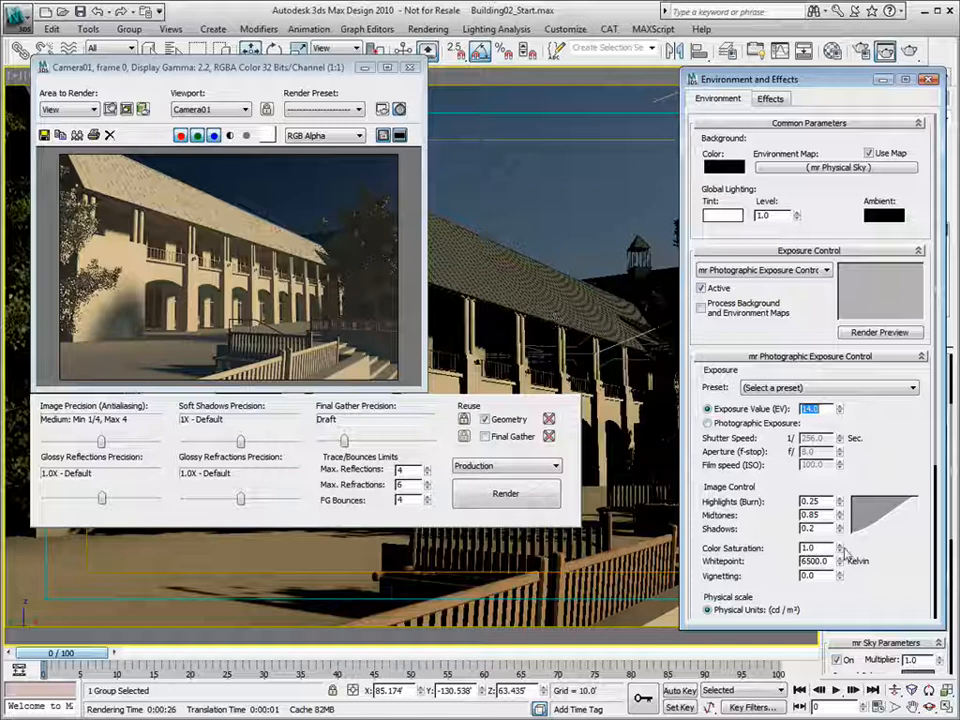
- Try Color Saturation values of 1.74 and 2.565, restoring the setting to 1.0 each time
left_click_drag(841, 549, 848, 525)
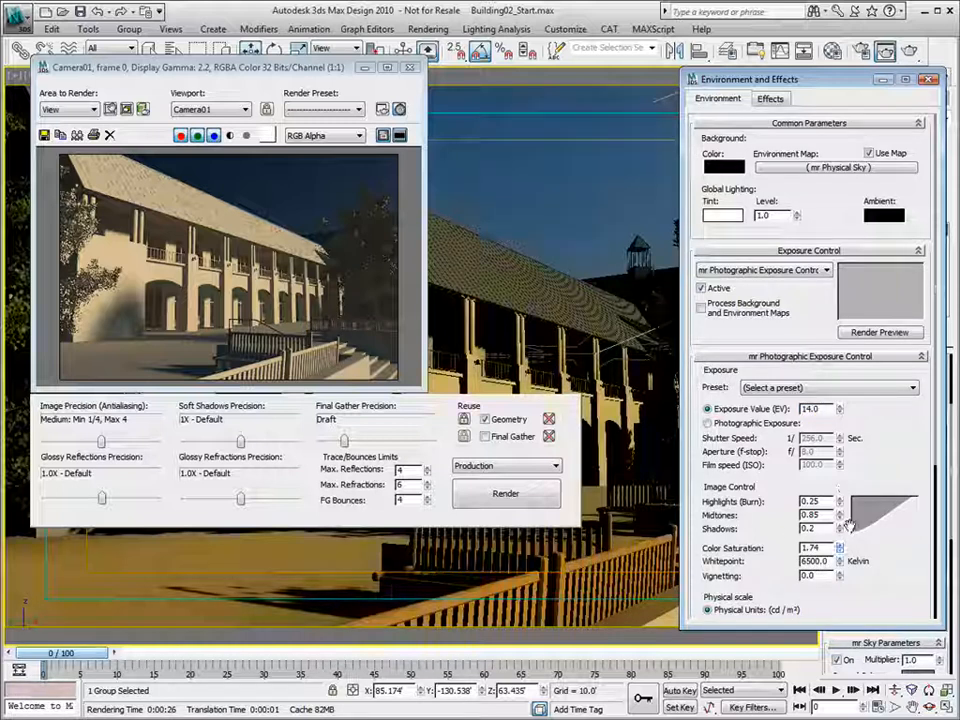
left_click_drag(825, 548, 765, 547)
key("Tab")
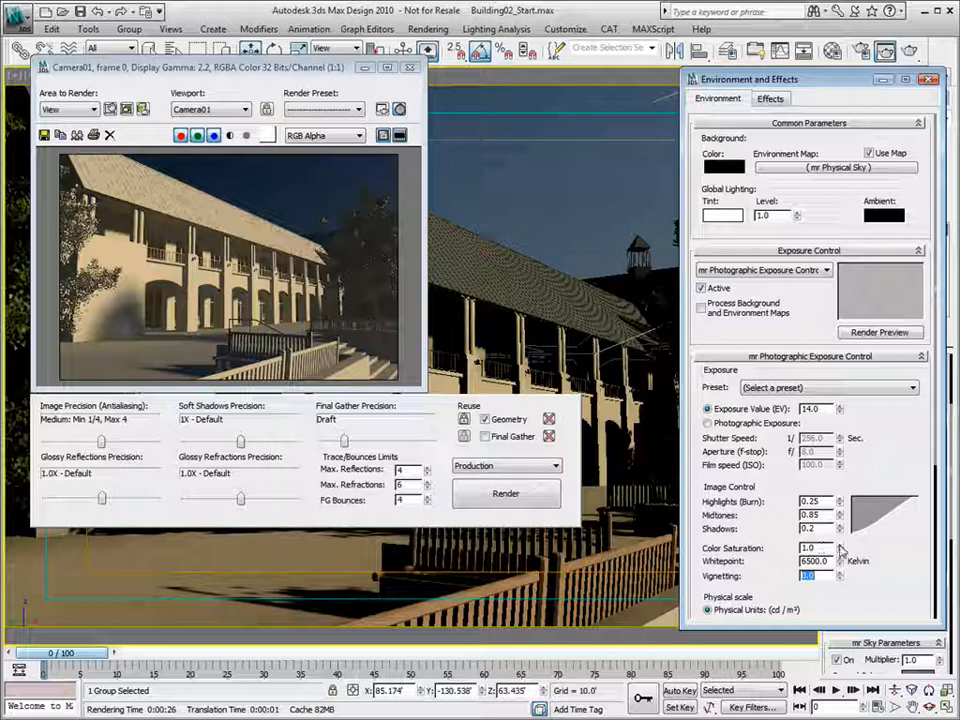
left_click_drag(839, 548, 833, 451)
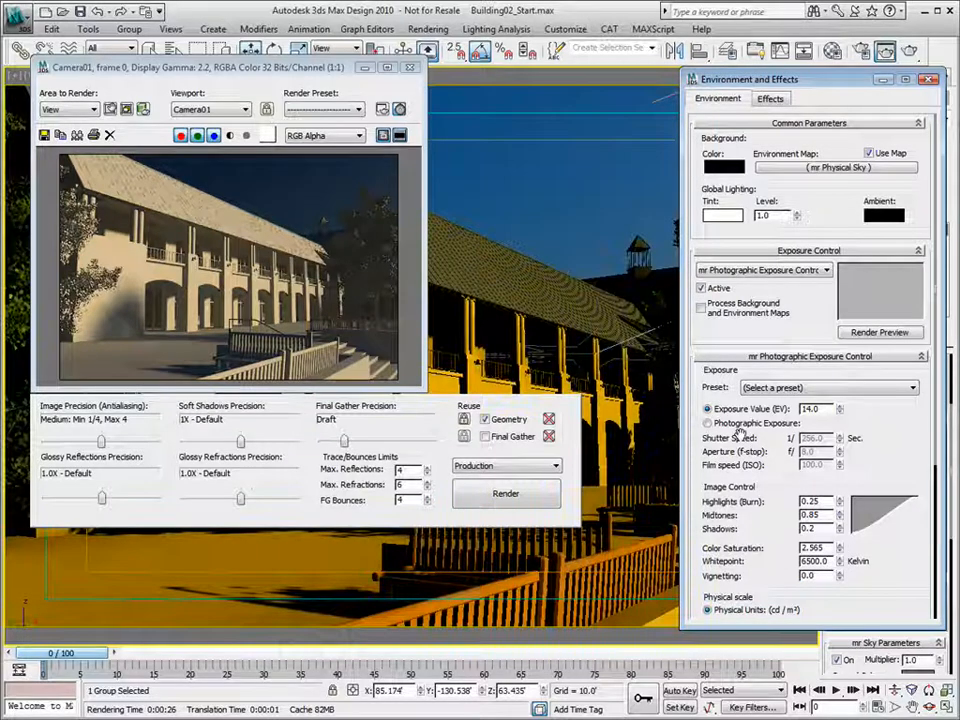
double_click(812, 548)
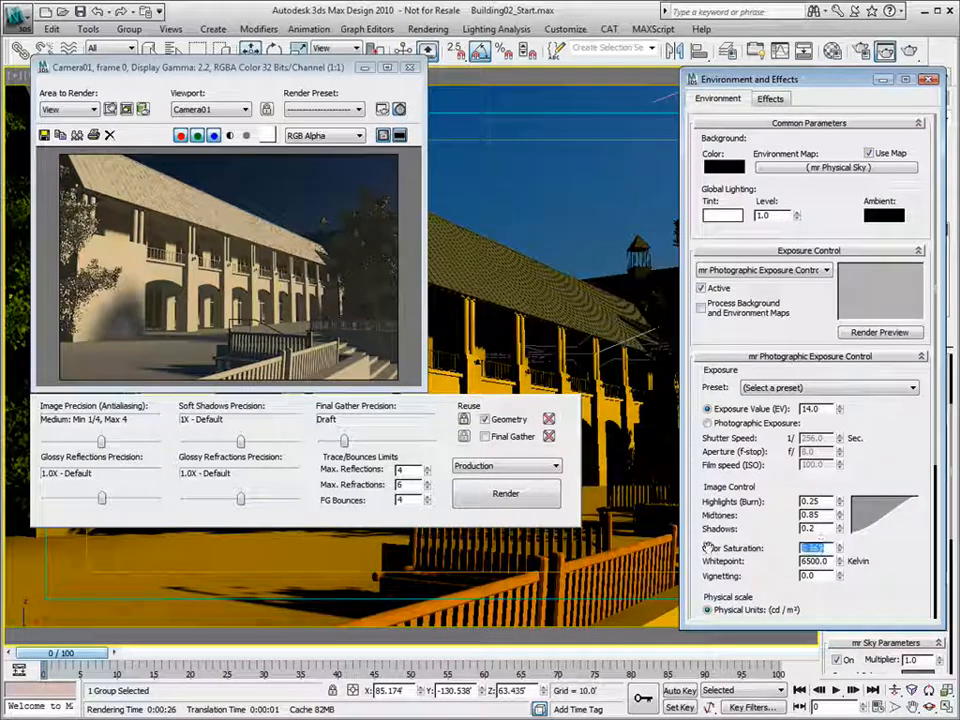
type("1")
key("Tab")
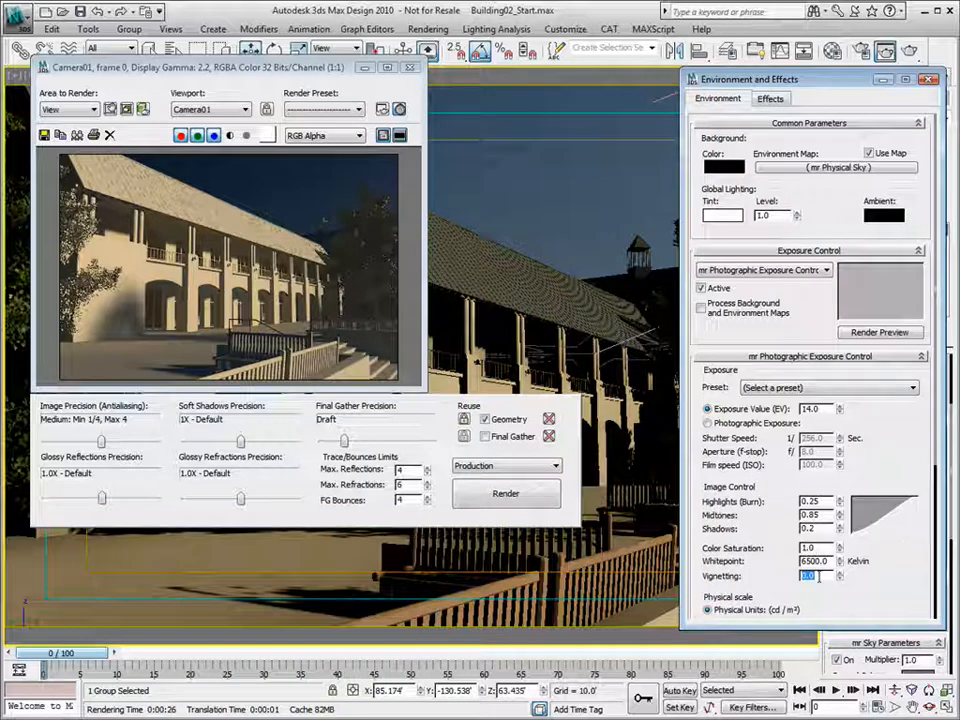
- Try a Whitepoint of 1235 Kelvin, set it to 5400 Kelvin, and close the rendered image
left_click_drag(840, 561, 740, 562)
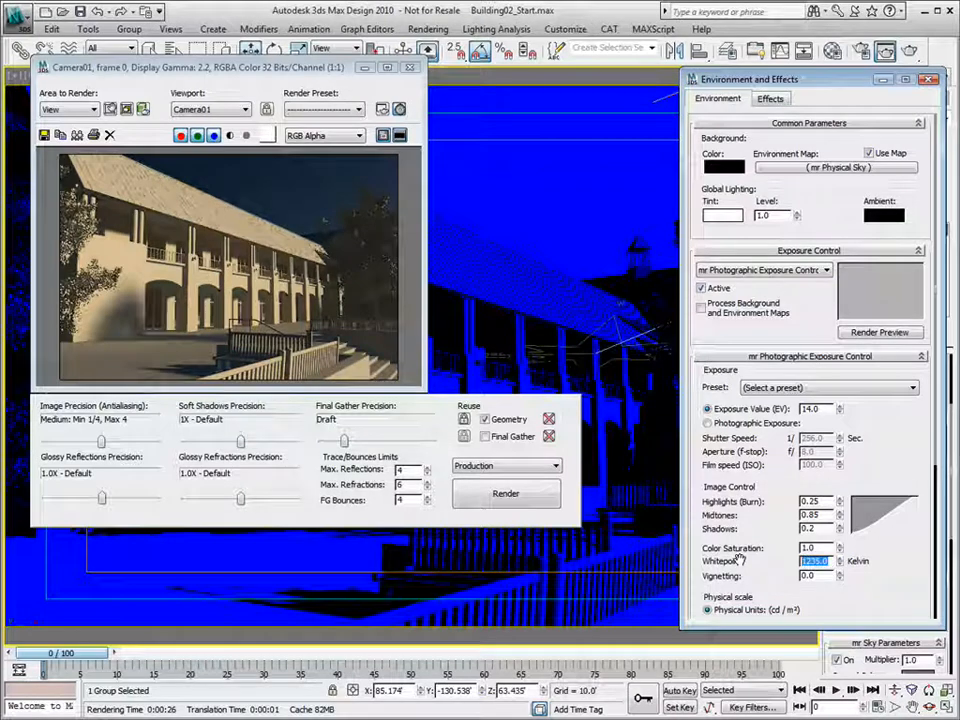
type("6")
key("Delete")
key("Delete")
key("Delete")
key("Return")
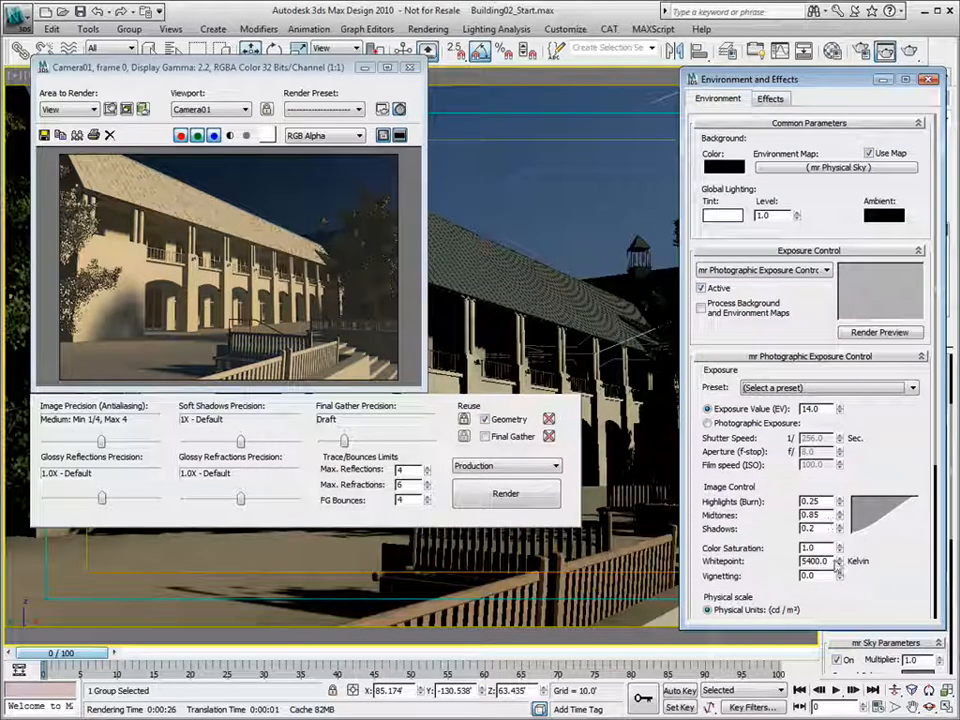
left_click(410, 67)
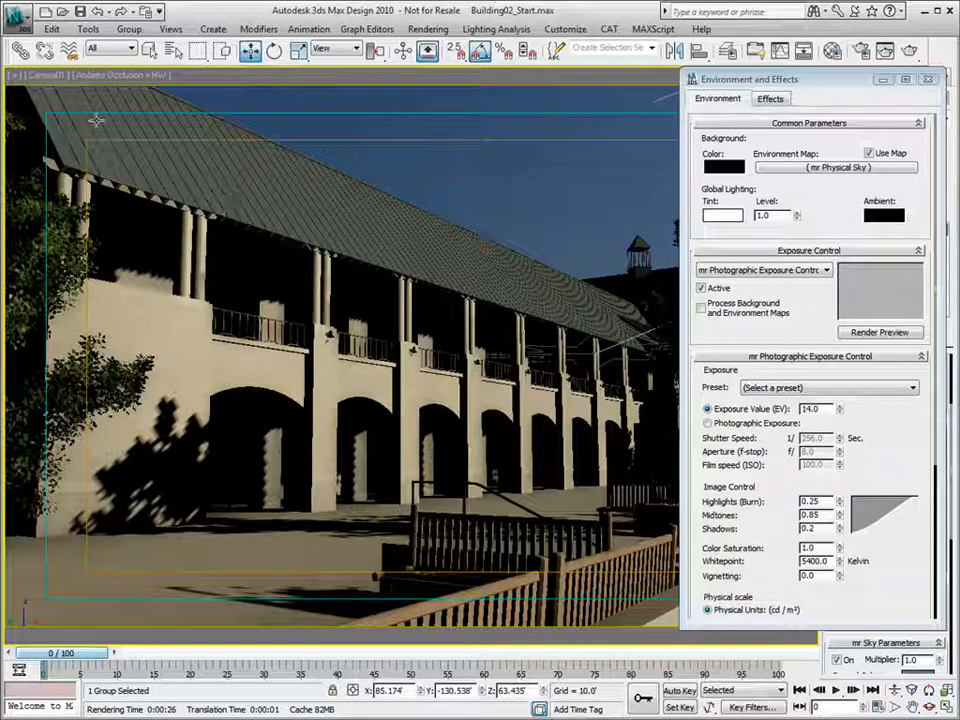
- Try a Vignetting of 25, set it to 4, and close the Environment and Effects settings
mouse_move(839, 576)
left_mouse_down()
mouse_move(842, 534)
mouse_move(850, 574)
mouse_move(842, 562)
left_mouse_up()
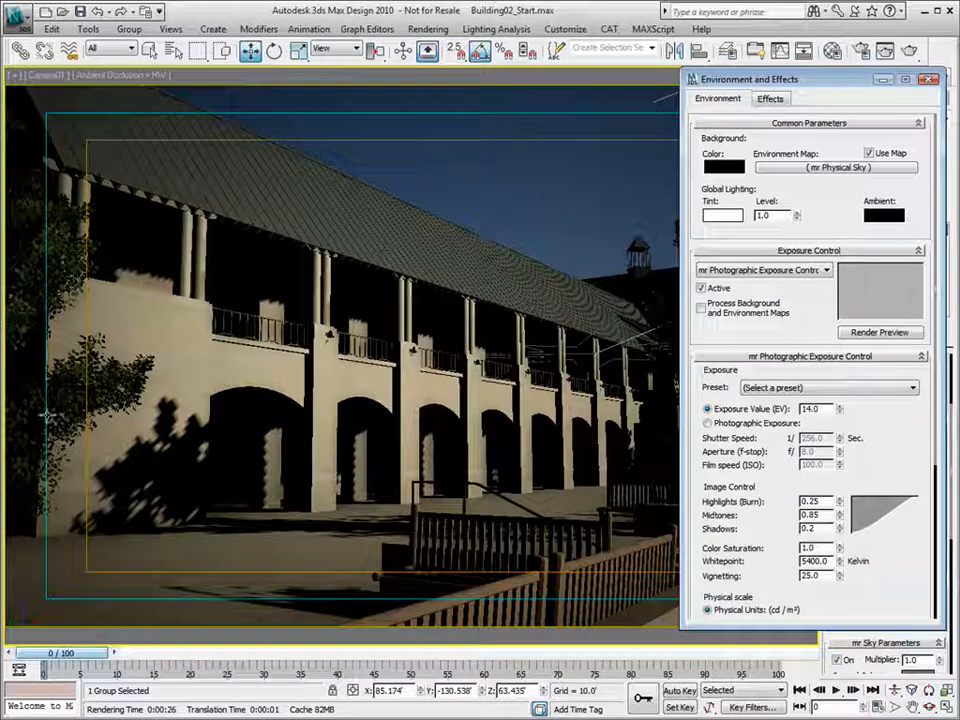
left_click_drag(862, 84, 491, 129)
double_click(440, 624)
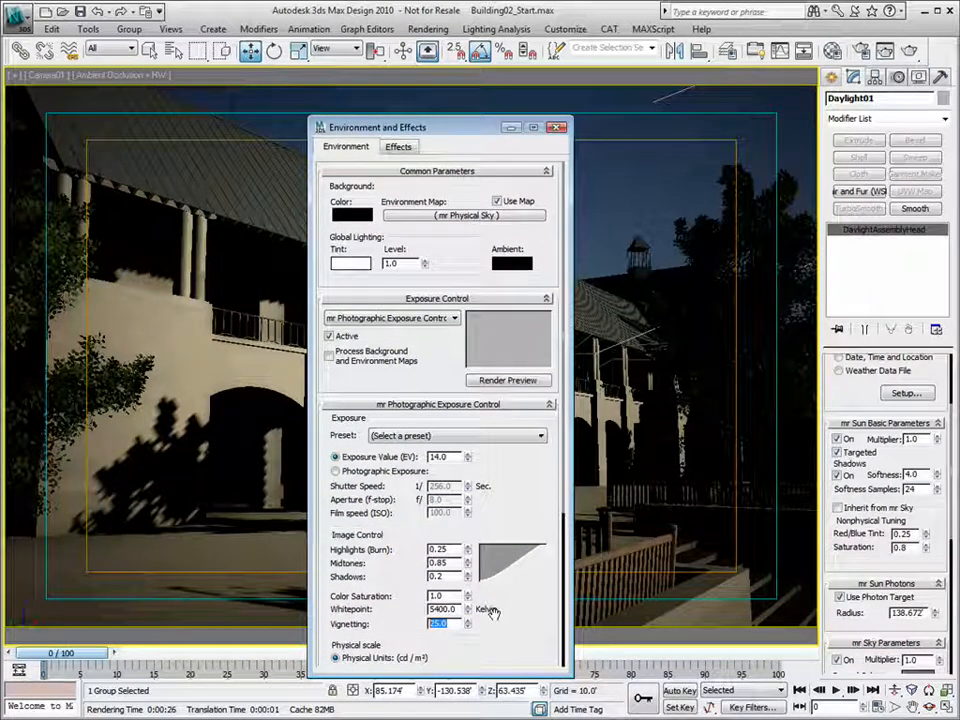
type("4")
key("Tab")
left_click_drag(468, 626, 452, 623)
double_click(456, 623)
type("4")
key("Tab")
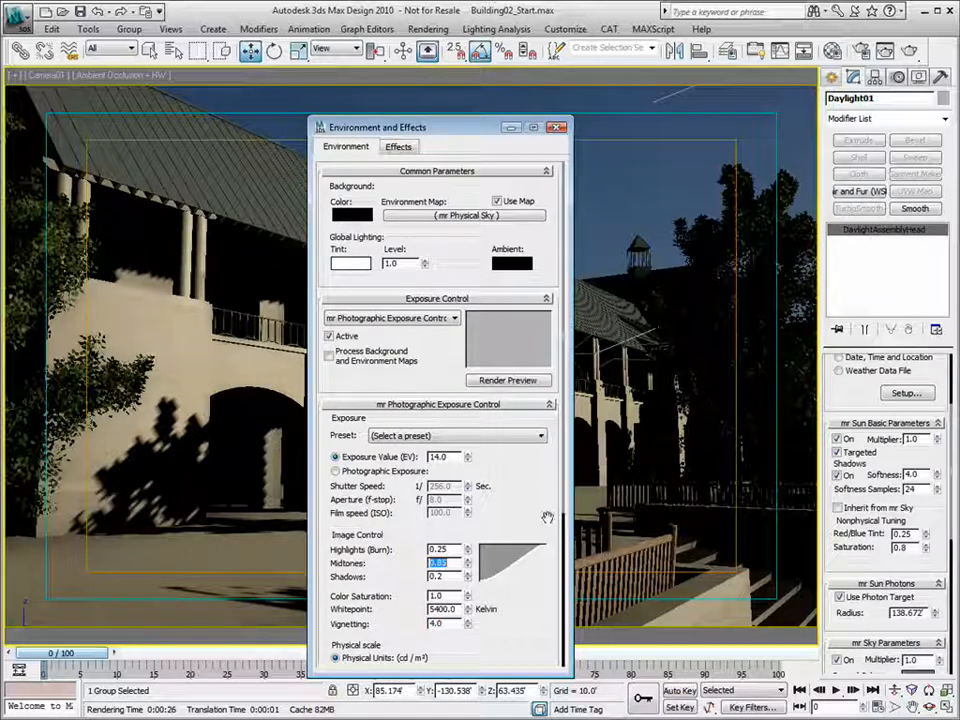
left_click(558, 127)
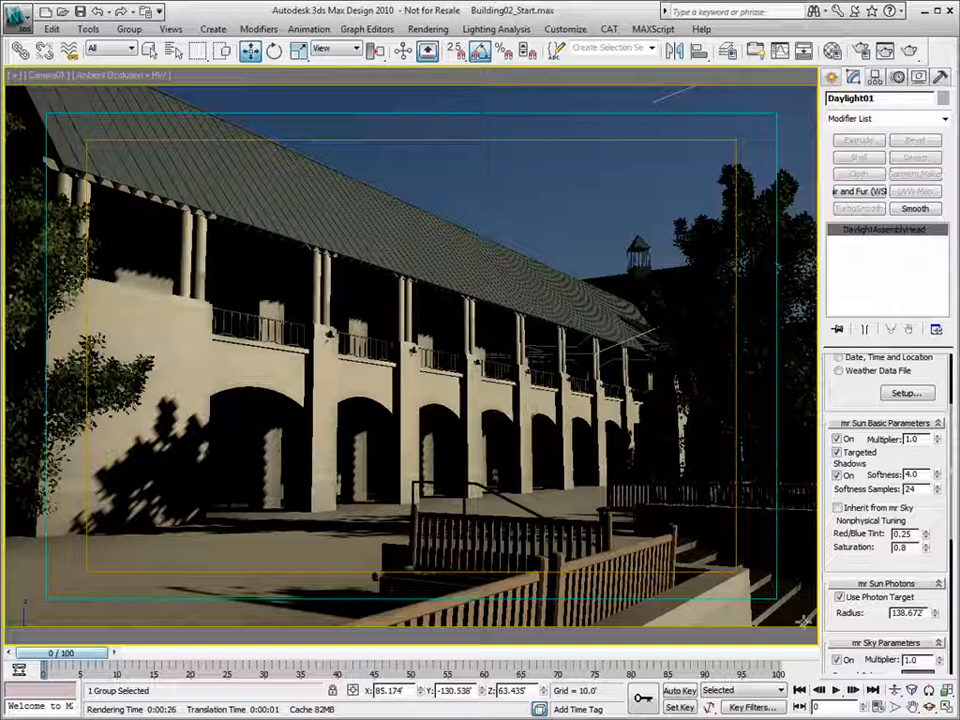
- Dolly the camera in on the upper-floor wall lamp to check the vignetting, and undo the camera move
left_click(895, 690)
left_click_drag(560, 482, 564, 392)
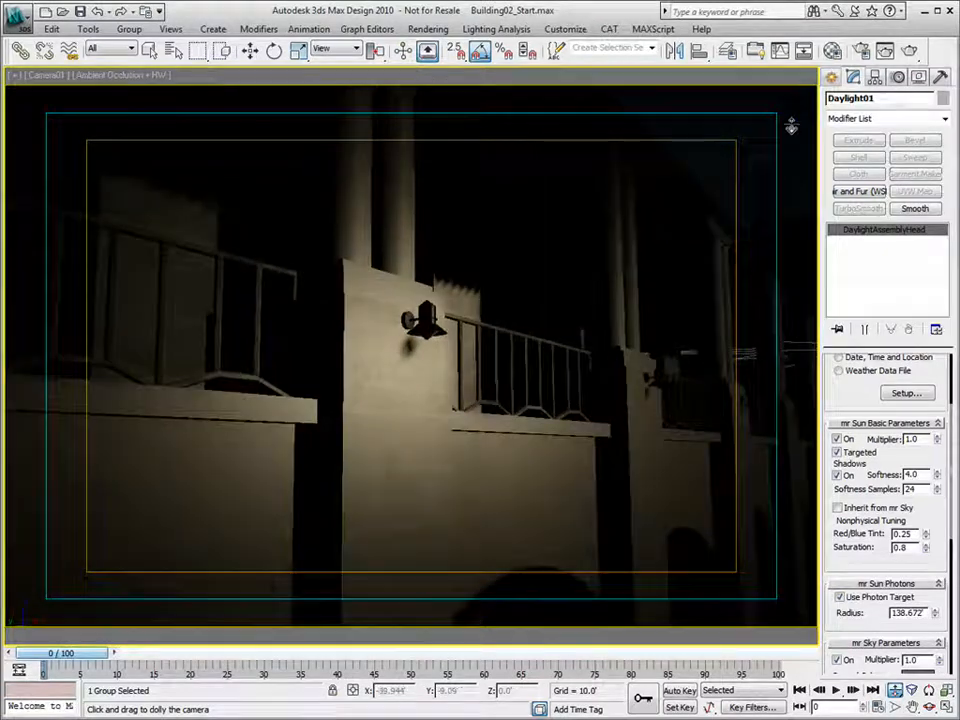
key("8")
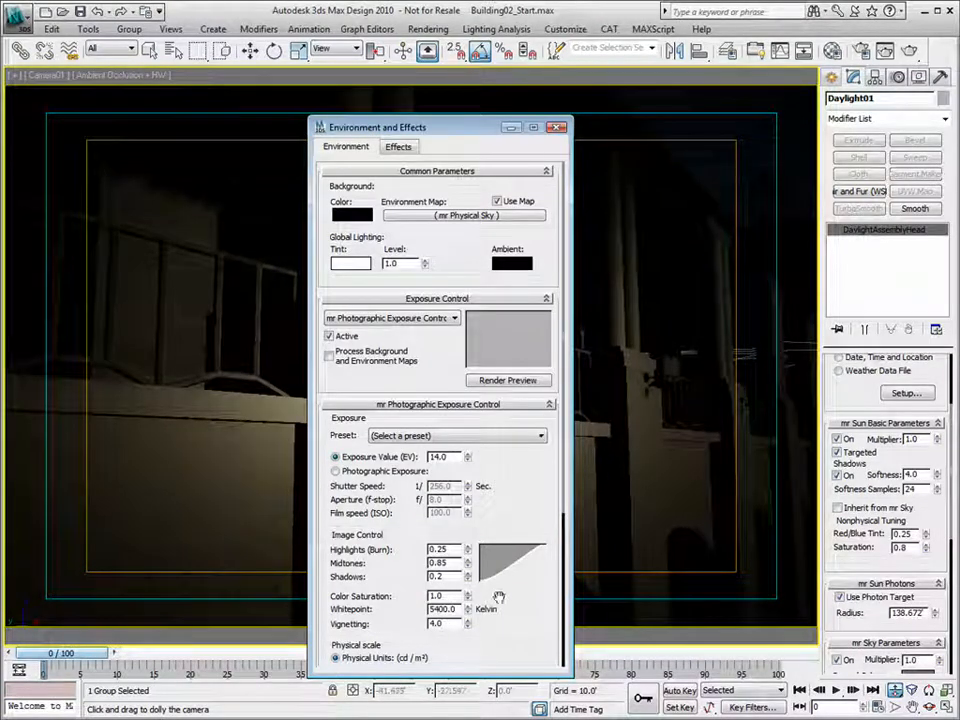
left_click(560, 127)
left_click(51, 28)
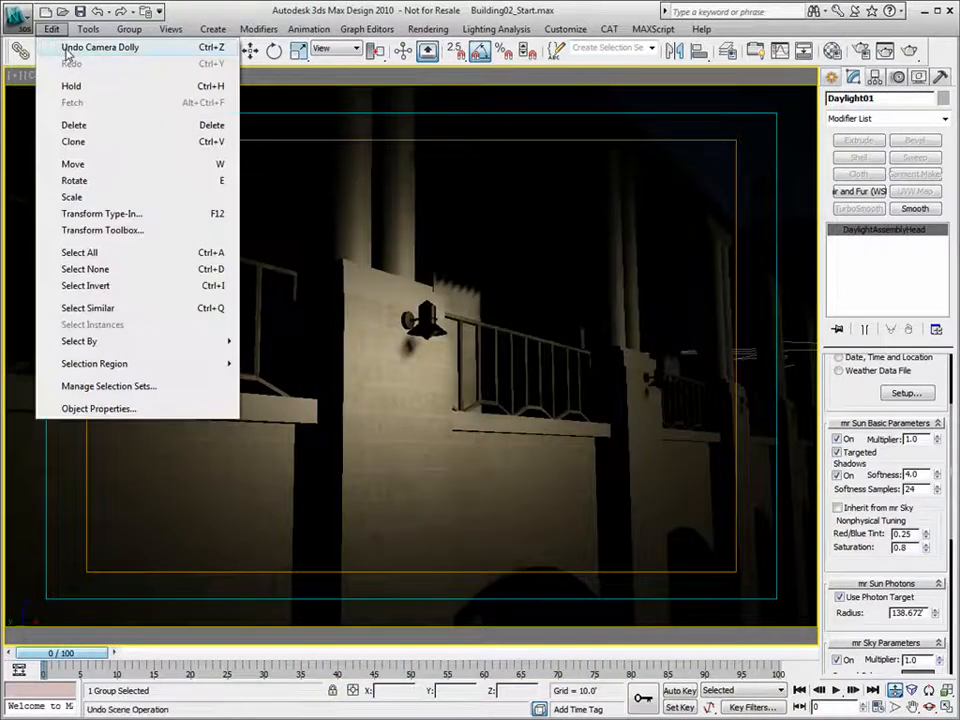
left_click(50, 45)
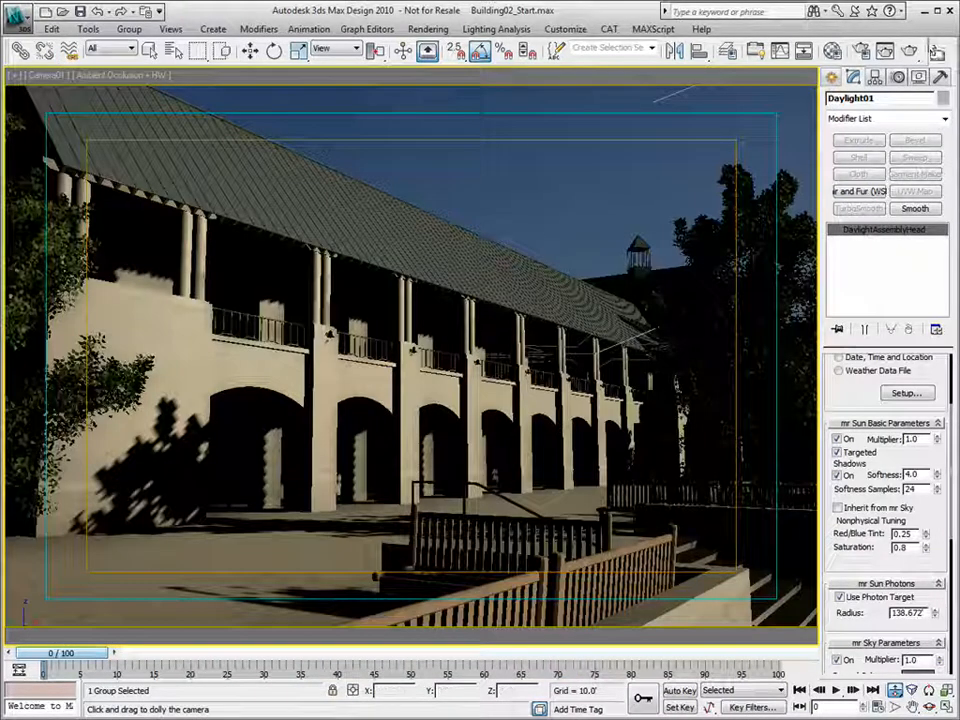
- Render a test of the Camera01 view and disable the Material Override in the render setup
left_click(911, 49)
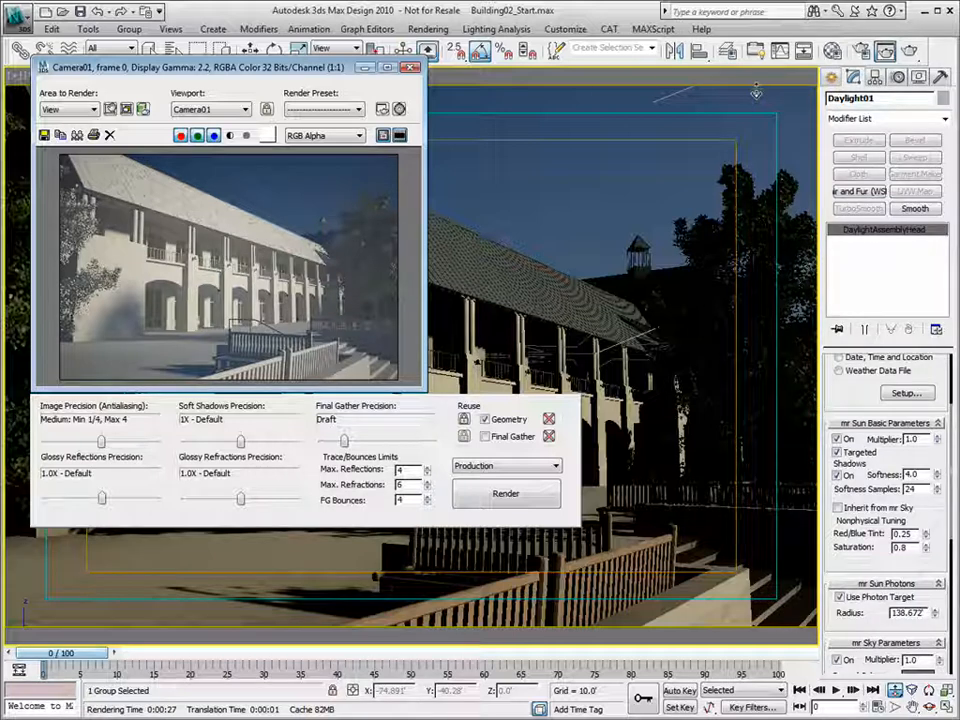
key("F10")
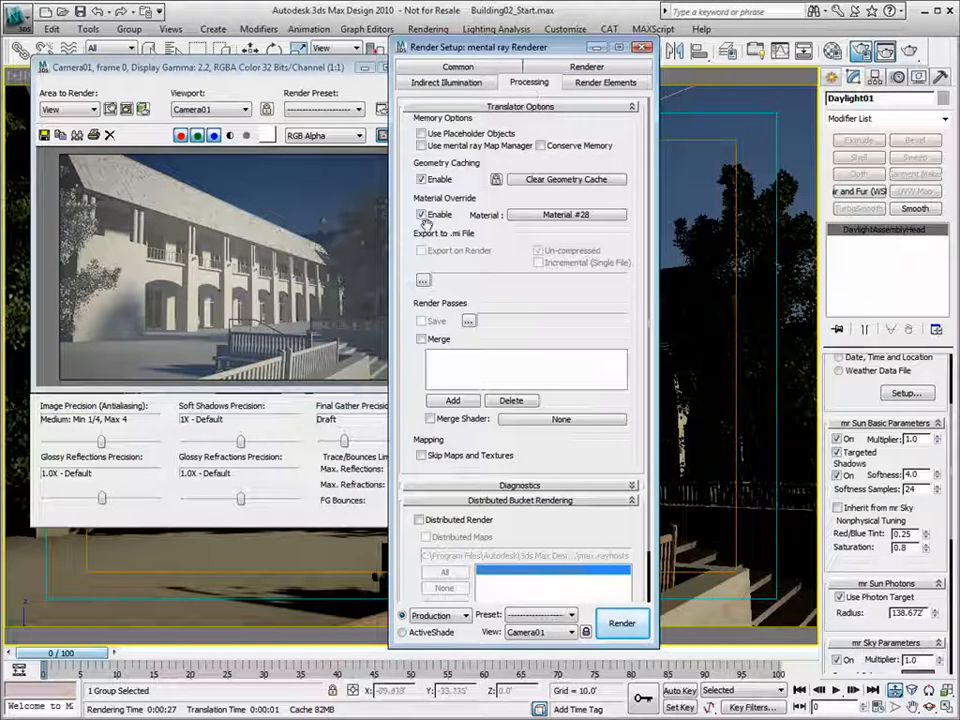
left_click(421, 214)
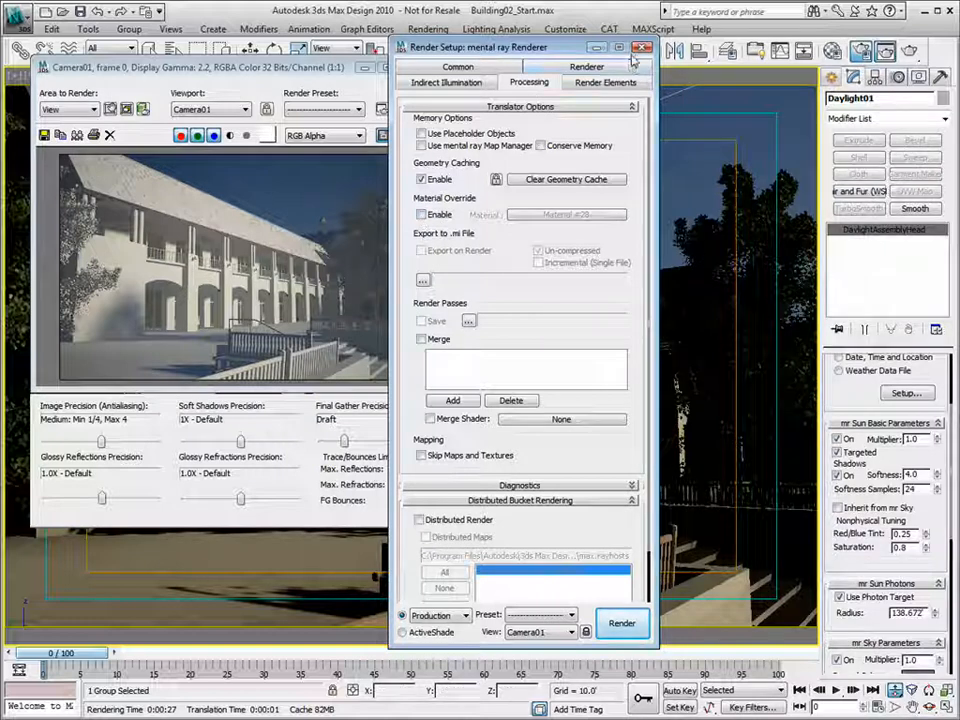
- Change the render output size and raise the image precision to High: Min 1, Max 16
left_click(458, 67)
left_click_drag(483, 295, 406, 294)
key("Tab")
left_click(586, 82)
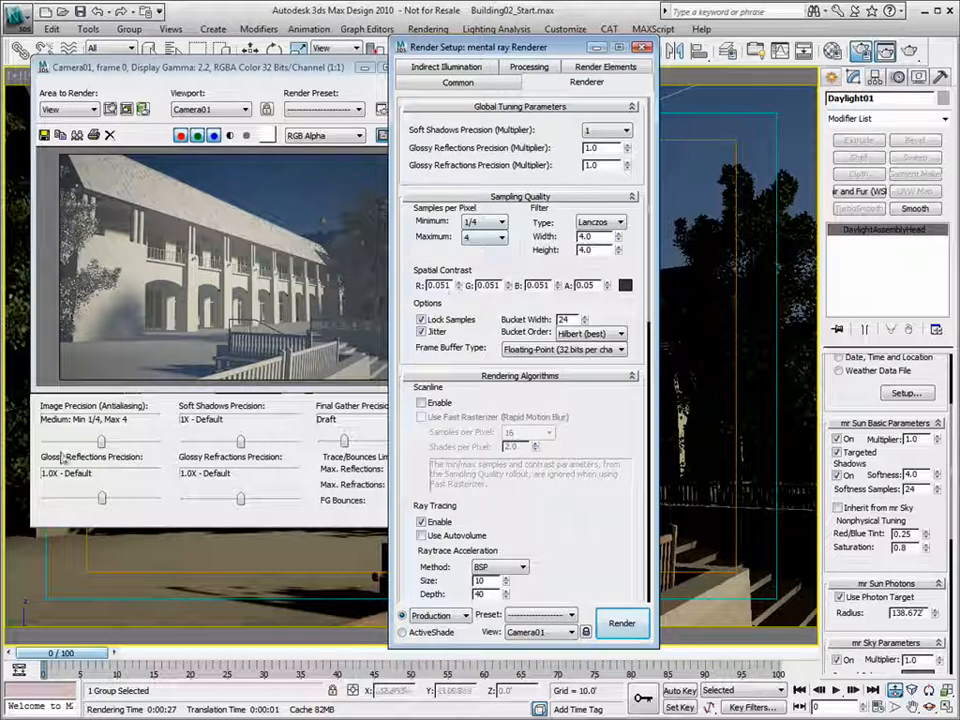
left_click_drag(101, 441, 128, 442)
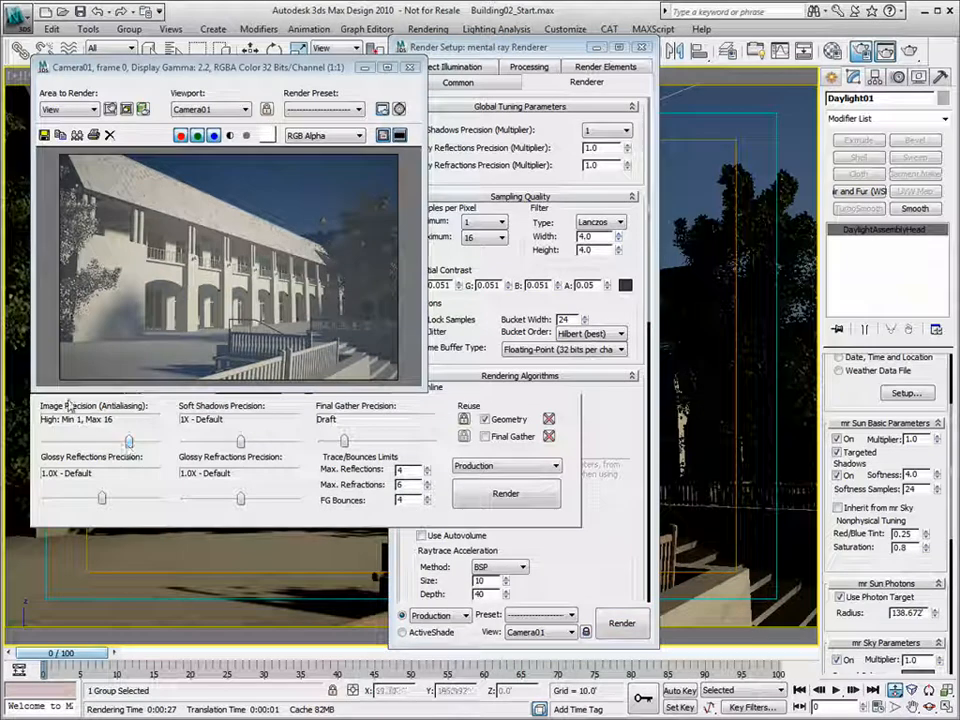
- Try the Box sampling filter in the render setup, and set the filter type back to Lanczos
left_click_drag(553, 50, 661, 53)
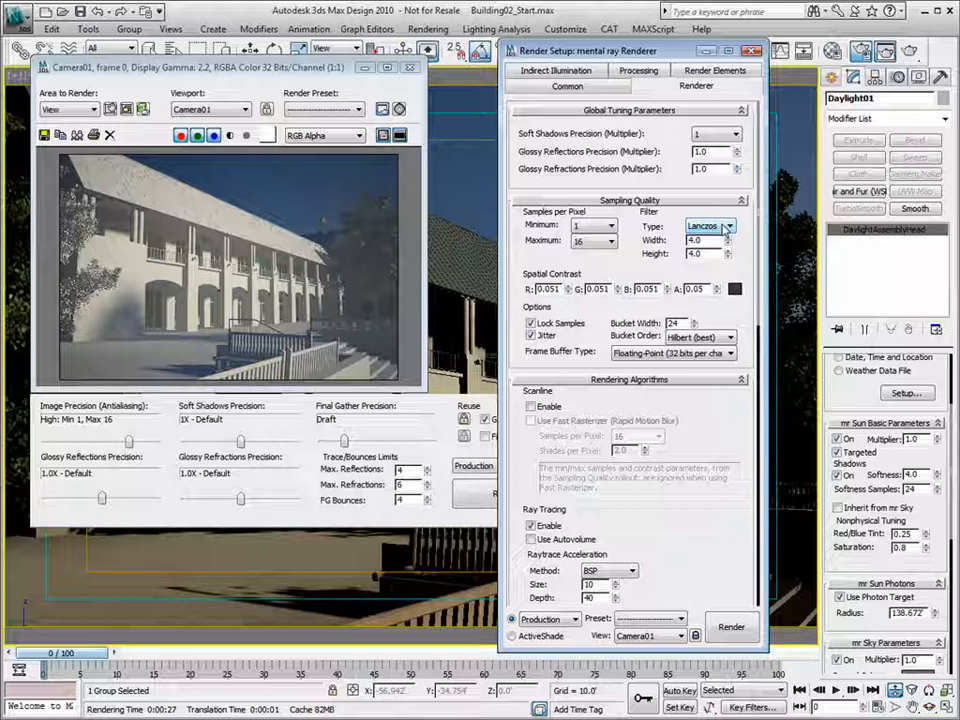
left_click(729, 228)
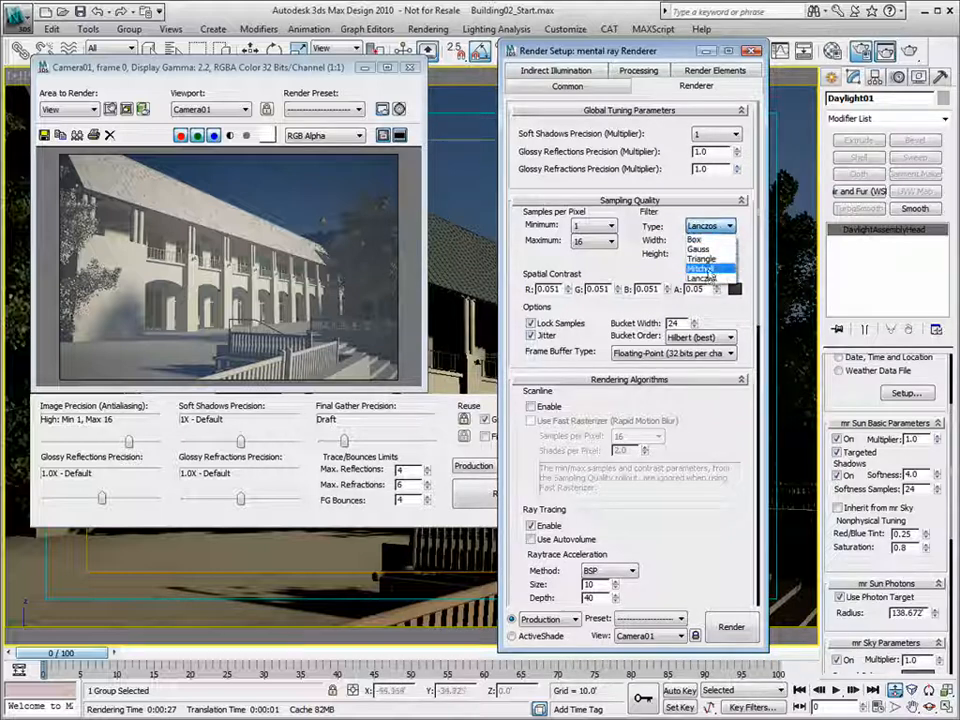
left_click(703, 241)
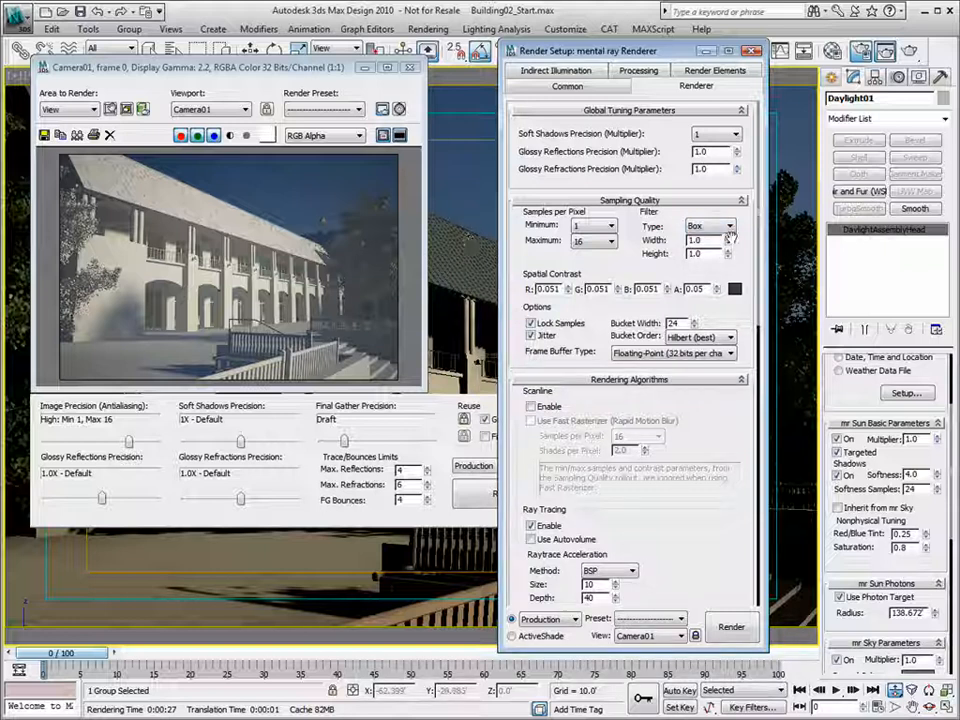
left_click(730, 228)
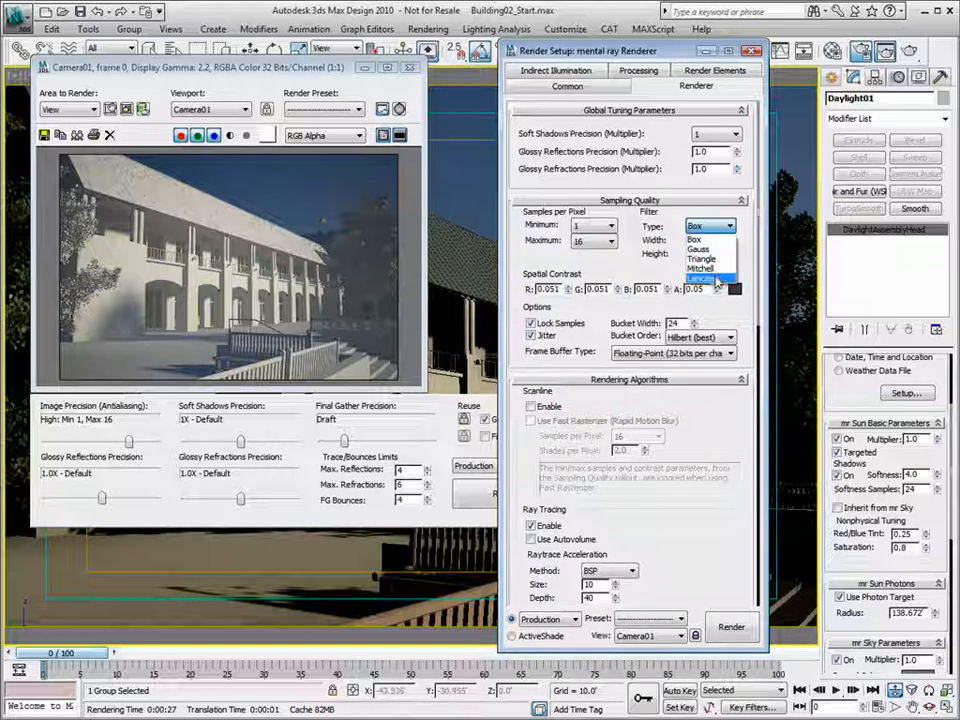
left_click(716, 280)
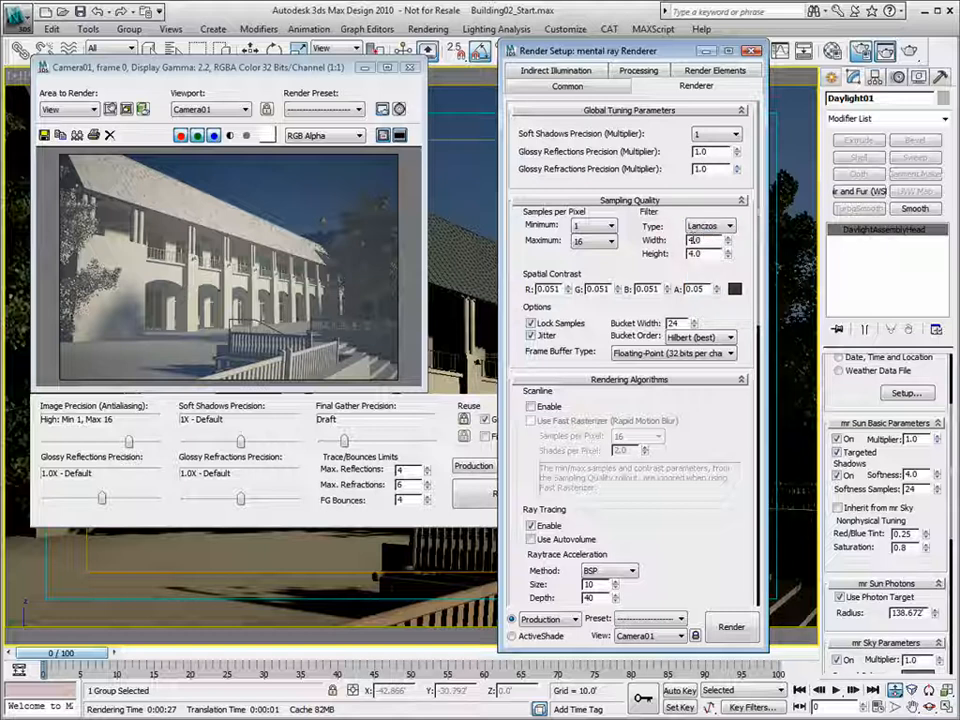
left_click(710, 226)
left_click(704, 278)
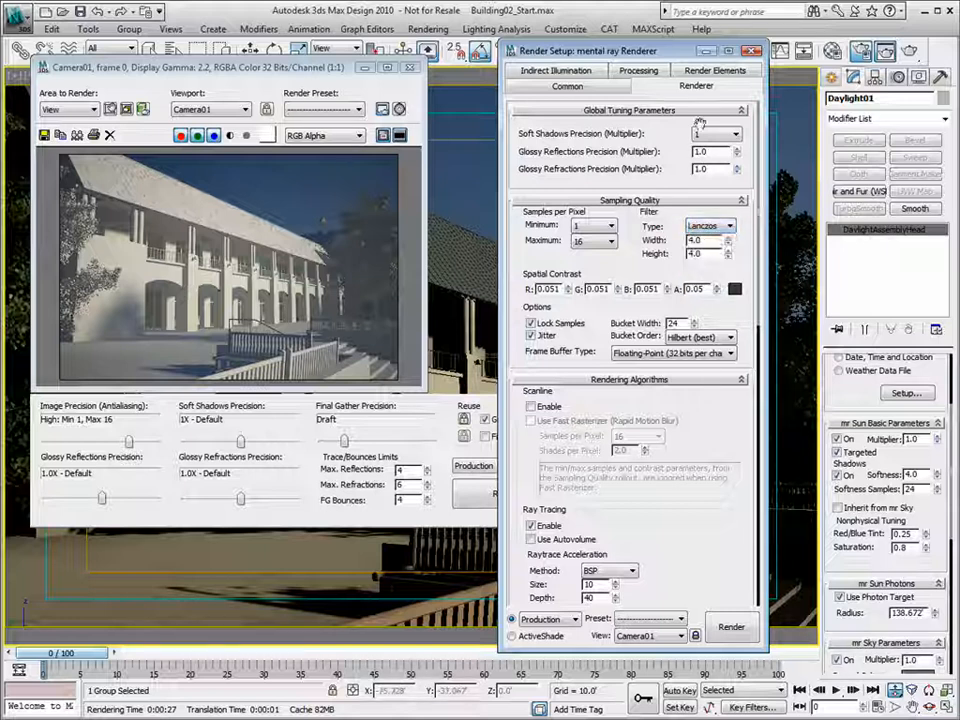
- Close the render setup and old image, render the Camera01 view with its real materials, and reposition the rendered frame window
left_click(756, 50)
left_click(410, 68)
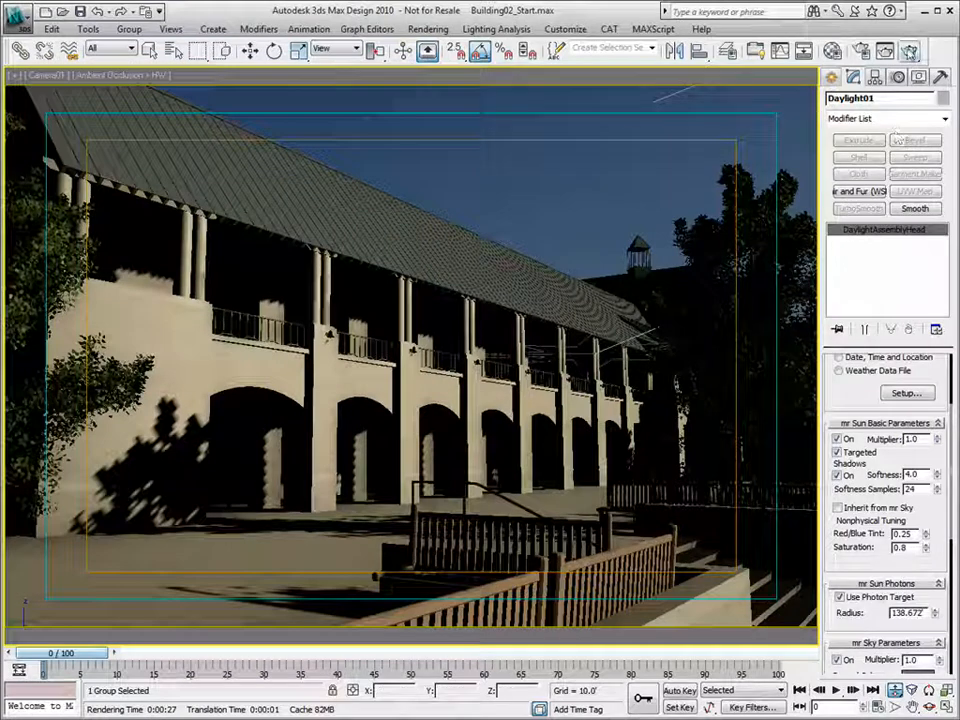
left_click(909, 51)
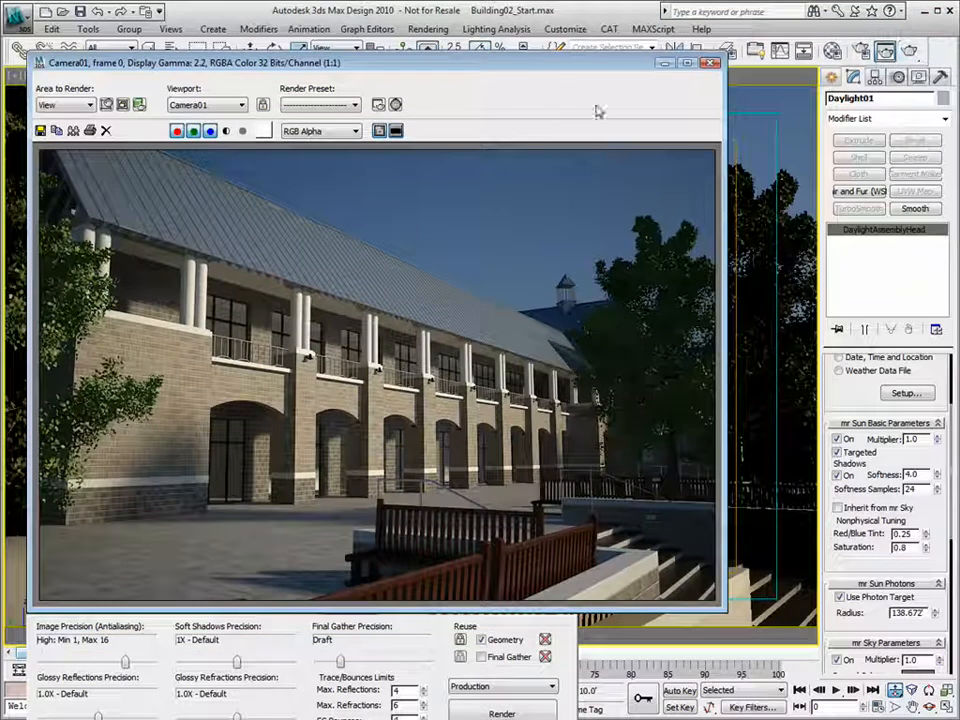
left_click_drag(533, 68, 516, 56)
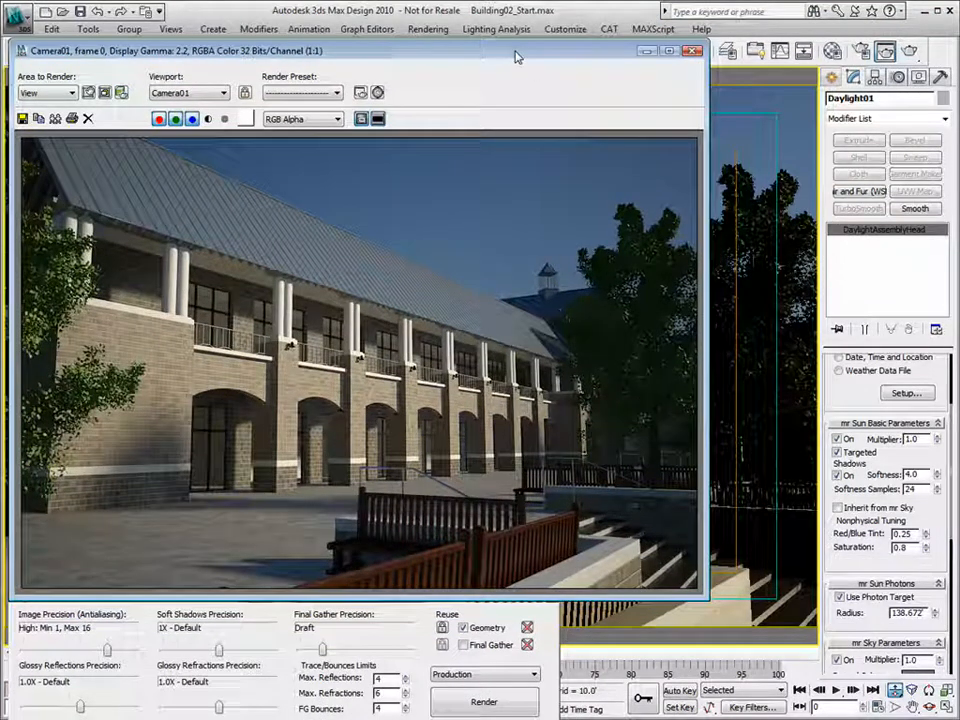
left_click_drag(450, 46, 450, 74)
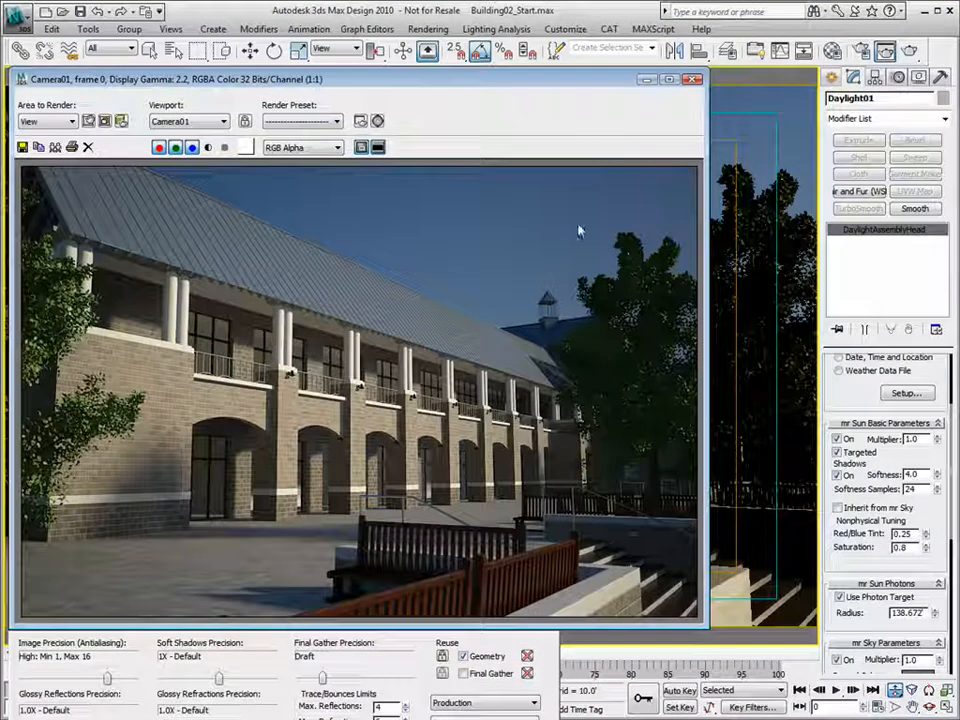
- Unhide the Glass layer in the layer manager and bring the rendered frame window back to the front
left_click(727, 50)
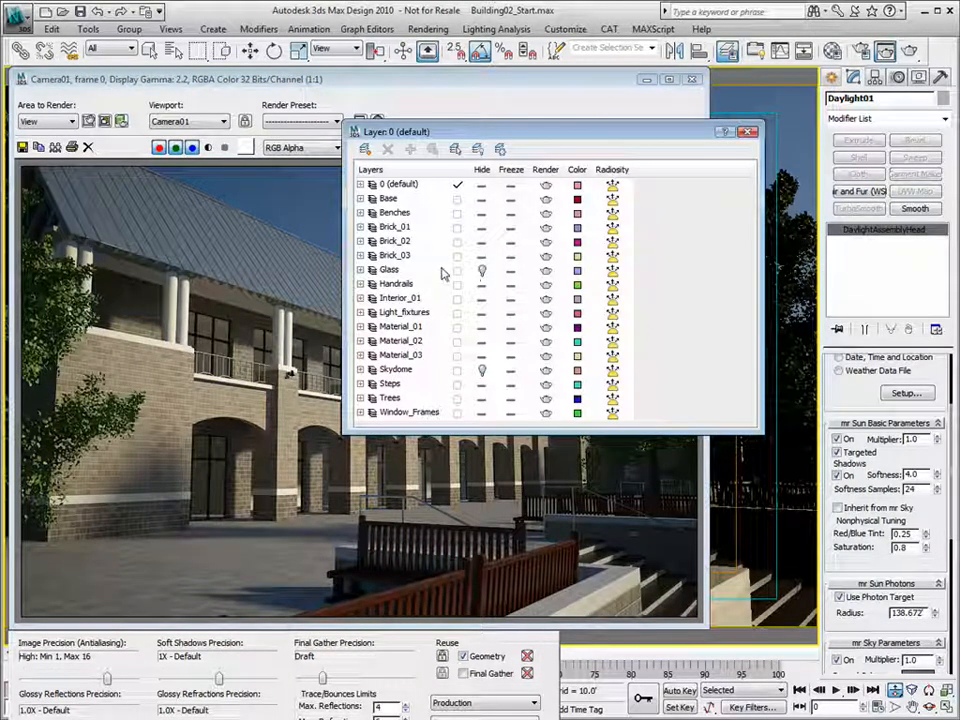
left_click(484, 277)
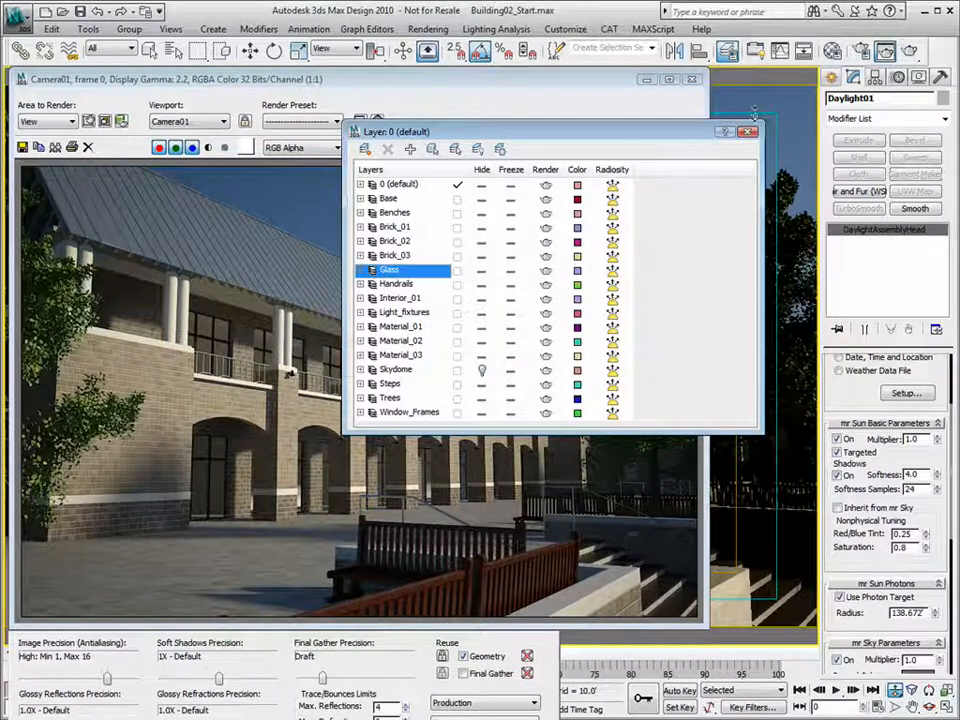
left_click(552, 92)
mouse_move(540, 86)
left_mouse_down()
mouse_move(562, 64)
mouse_move(541, 62)
left_mouse_up()
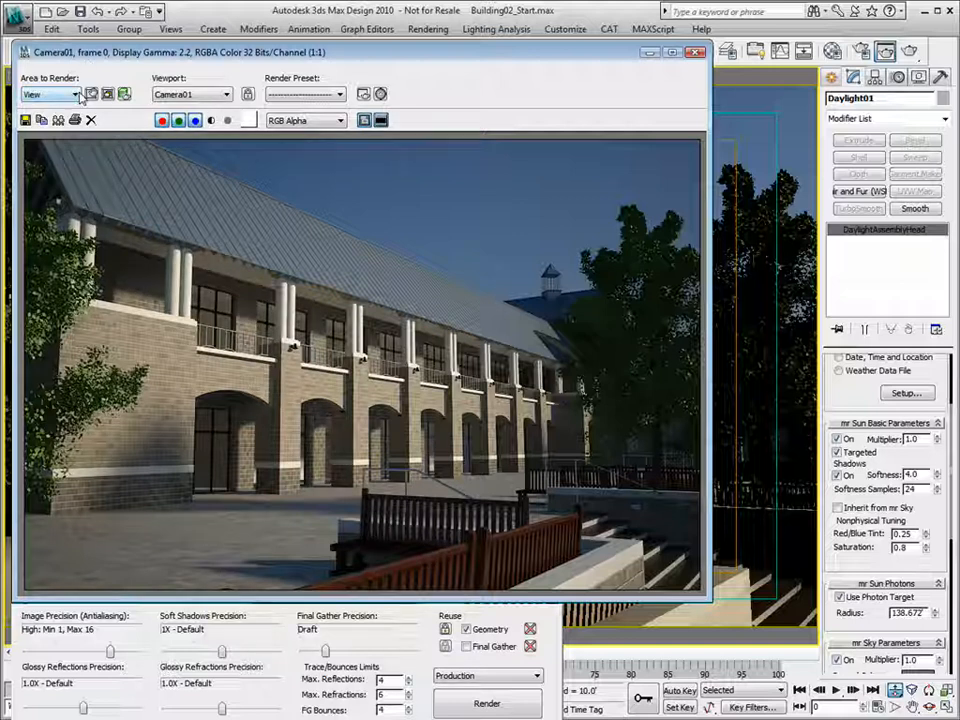
- Try limiting the render area to Selected with the subset pixels option, and set the area back to View
left_click(55, 94)
left_click(38, 117)
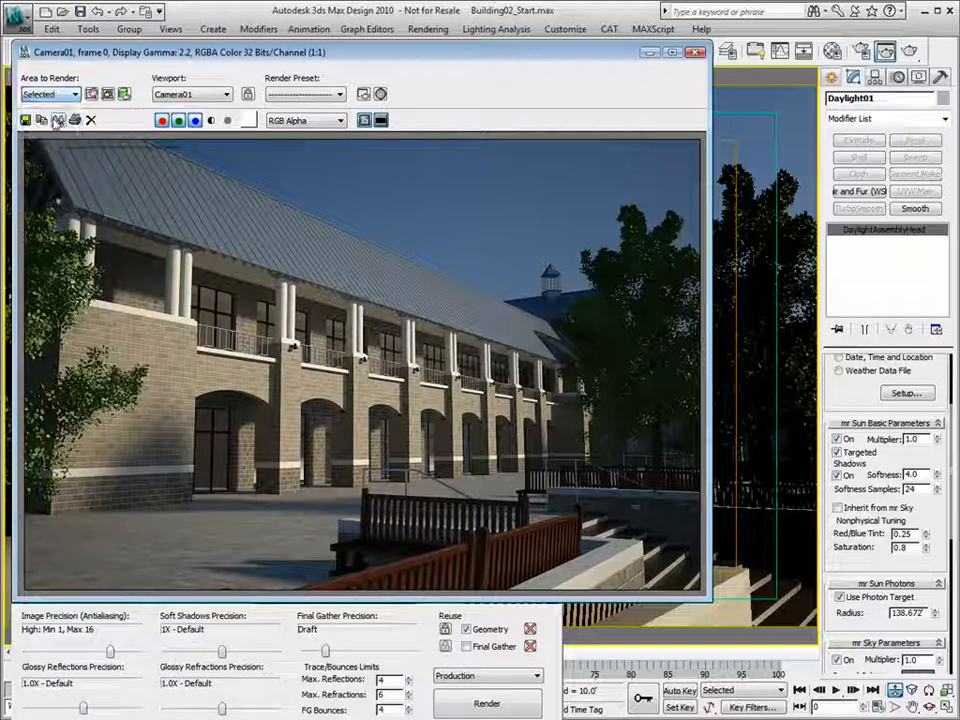
left_click(125, 95)
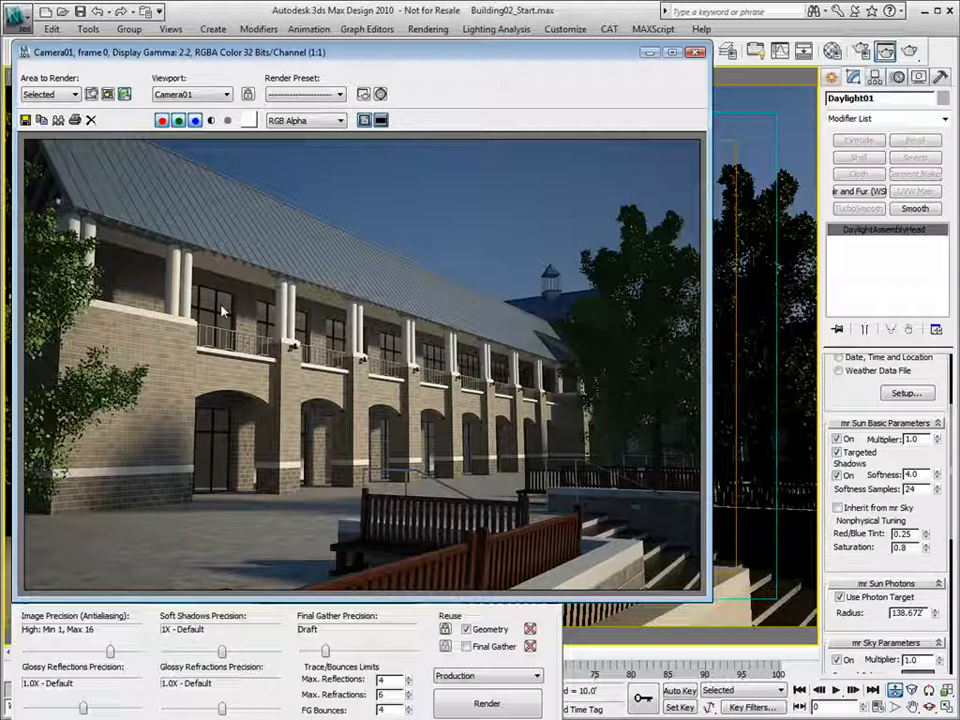
left_click(50, 94)
left_click(40, 105)
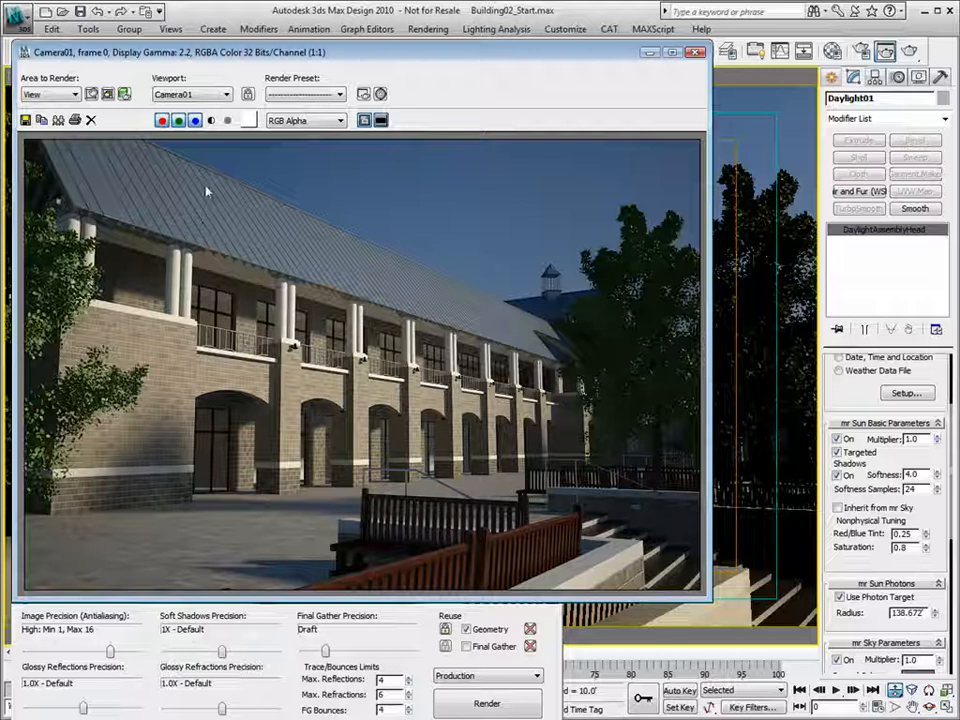
- Display the alpha channel of the rendered image, and switch the channel display off again
left_click(211, 120)
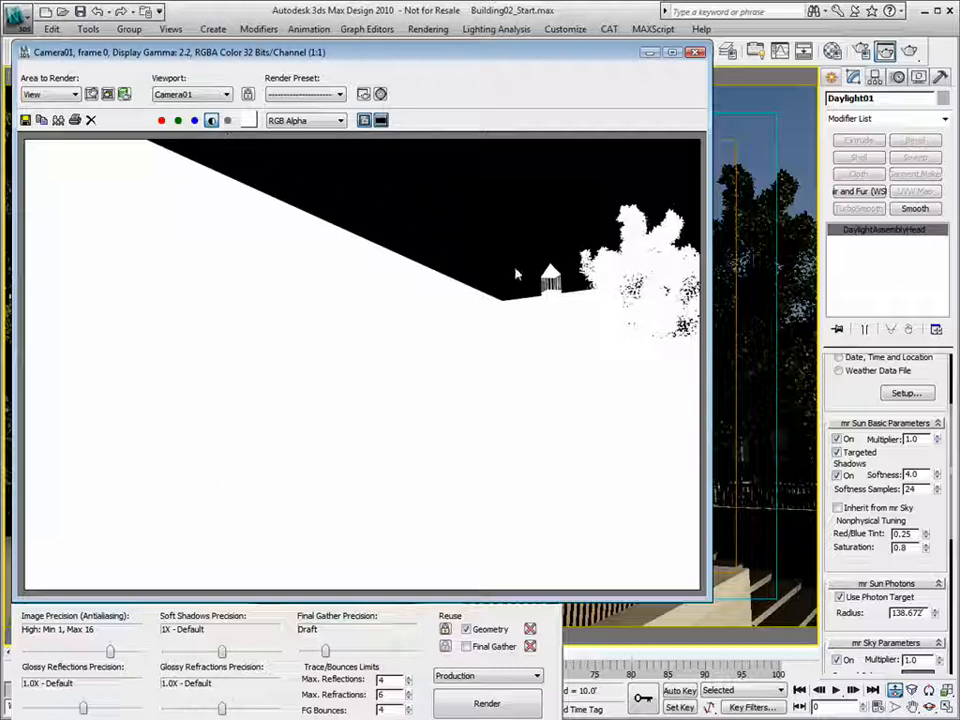
left_click(209, 120)
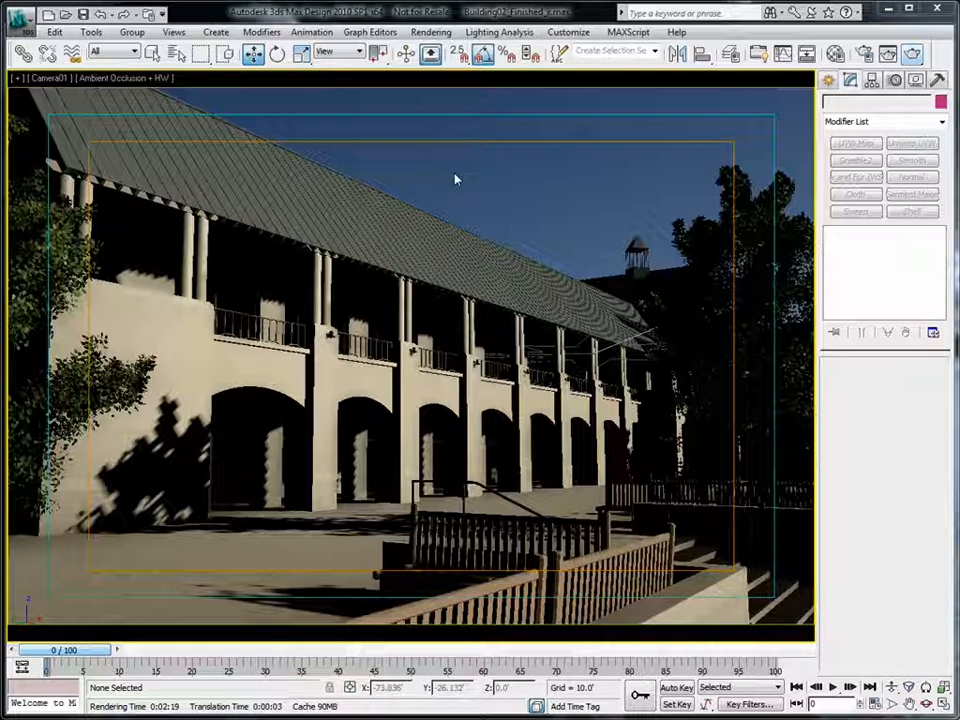
- Switch the camera viewport to Perspective and orbit out to show the whole building, stairs and distant horizon
key("p")
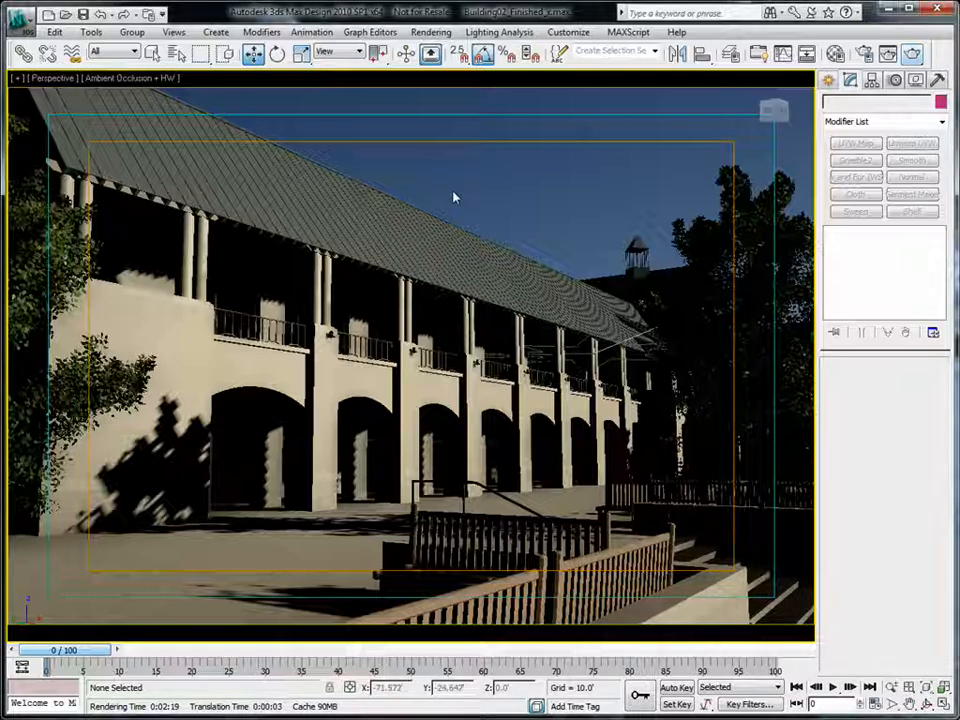
left_click(928, 704)
left_click_drag(362, 375, 437, 395)
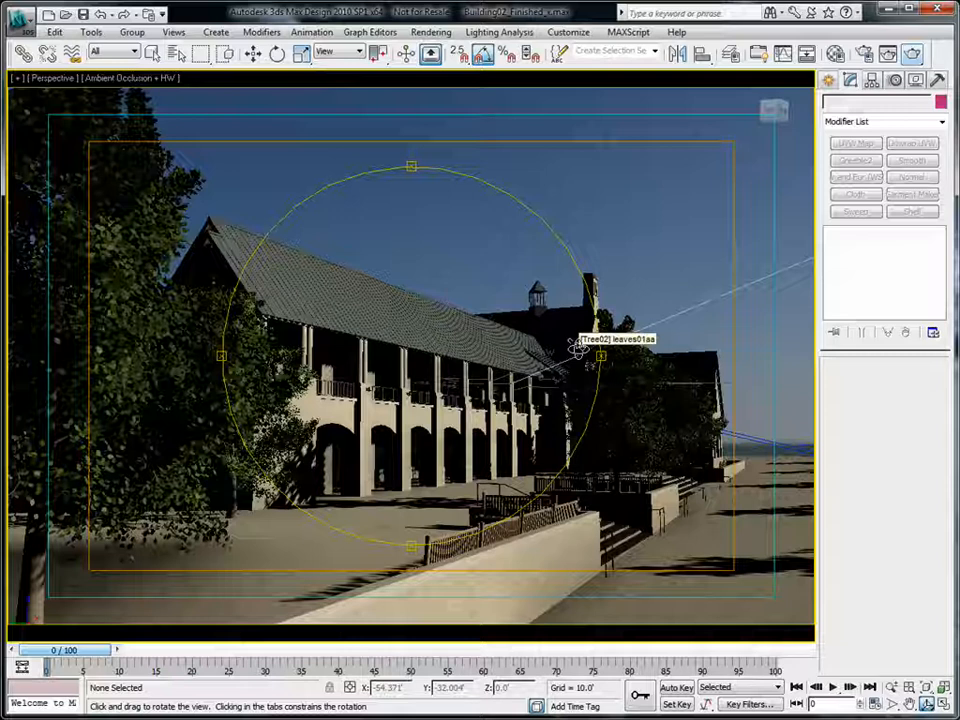
mouse_move(600, 354)
left_mouse_down()
mouse_move(581, 356)
mouse_move(593, 355)
left_mouse_up()
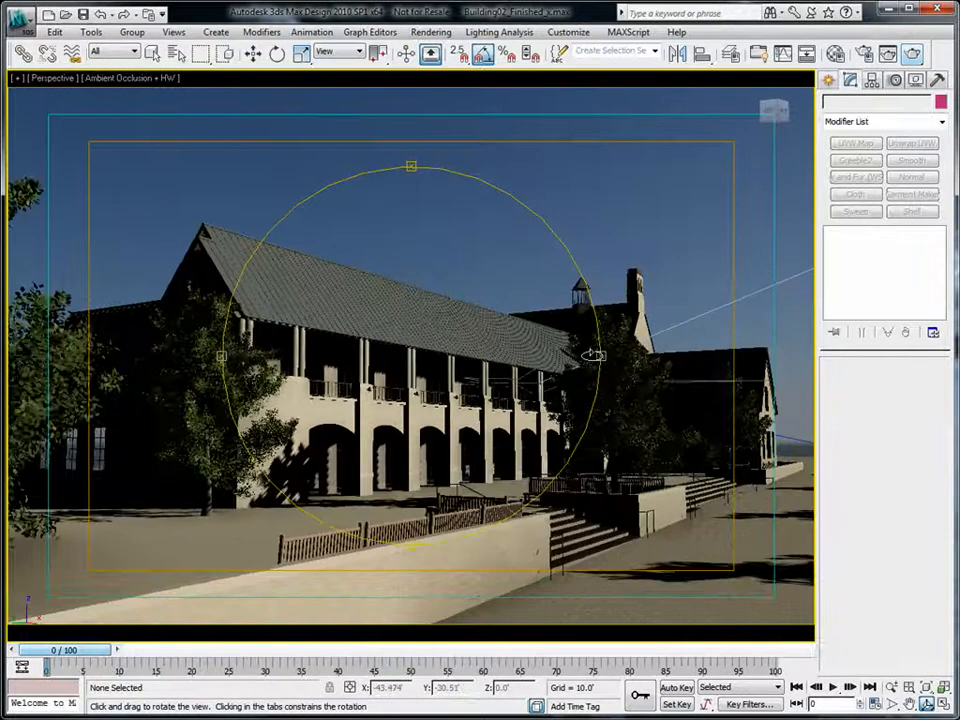
left_click_drag(392, 283, 484, 375)
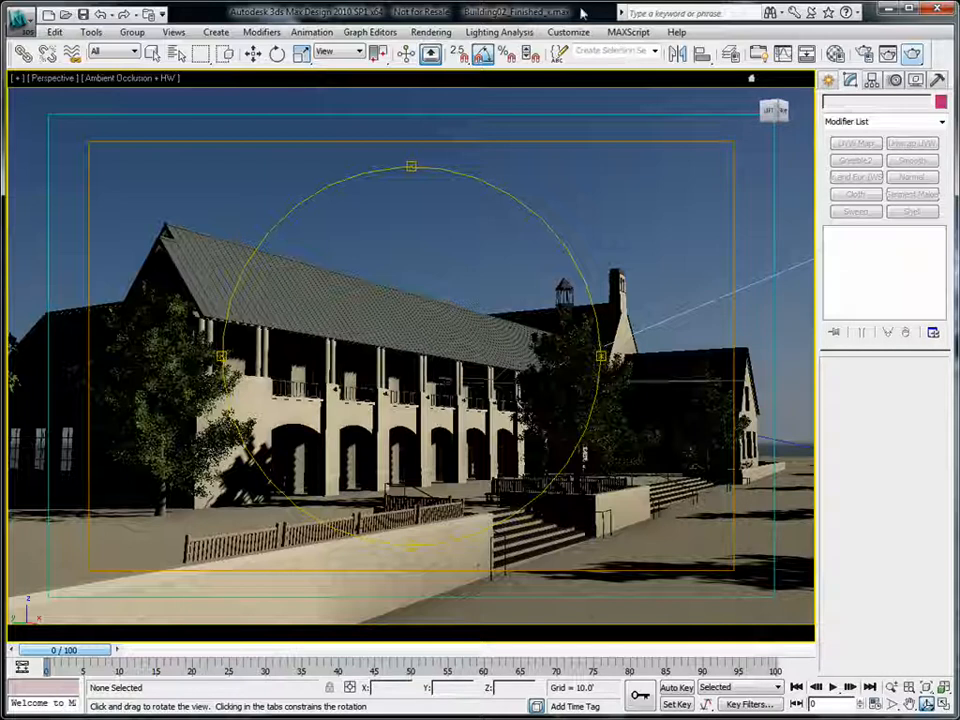
- Open the environment settings beside the Material Editor and reset all Material Editor slots
key("8")
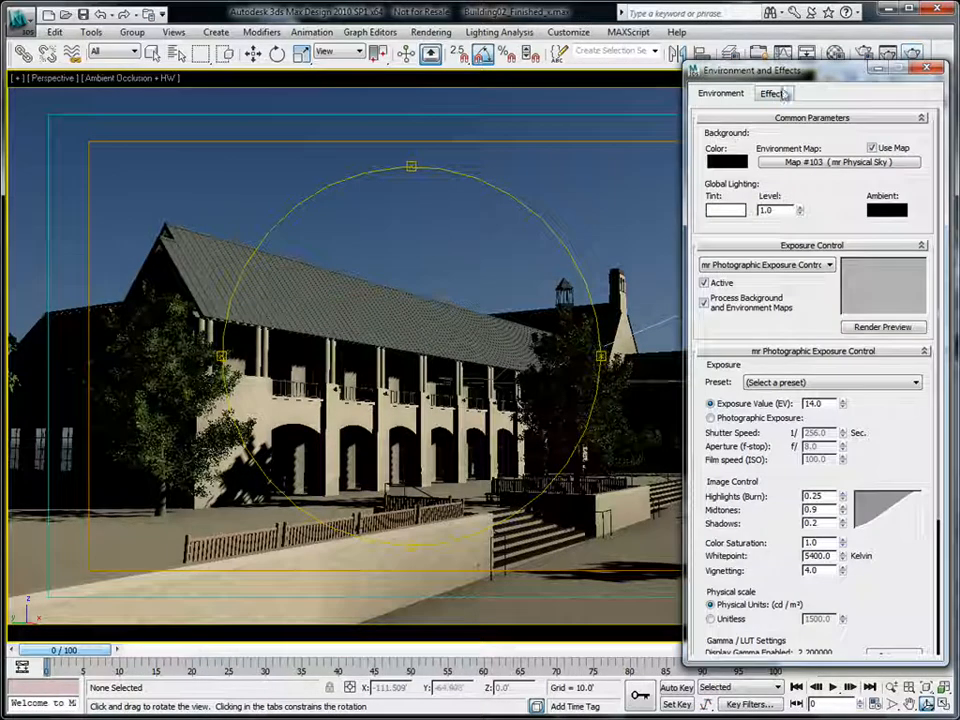
left_click_drag(807, 73, 722, 82)
key("m")
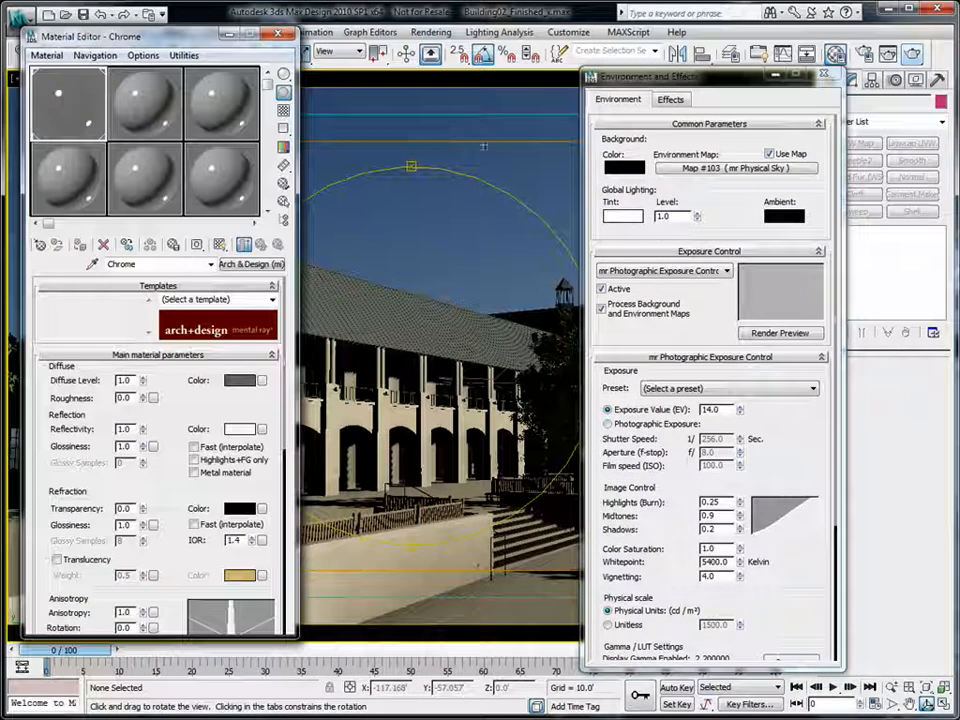
left_click_drag(140, 36, 130, 58)
left_click(180, 77)
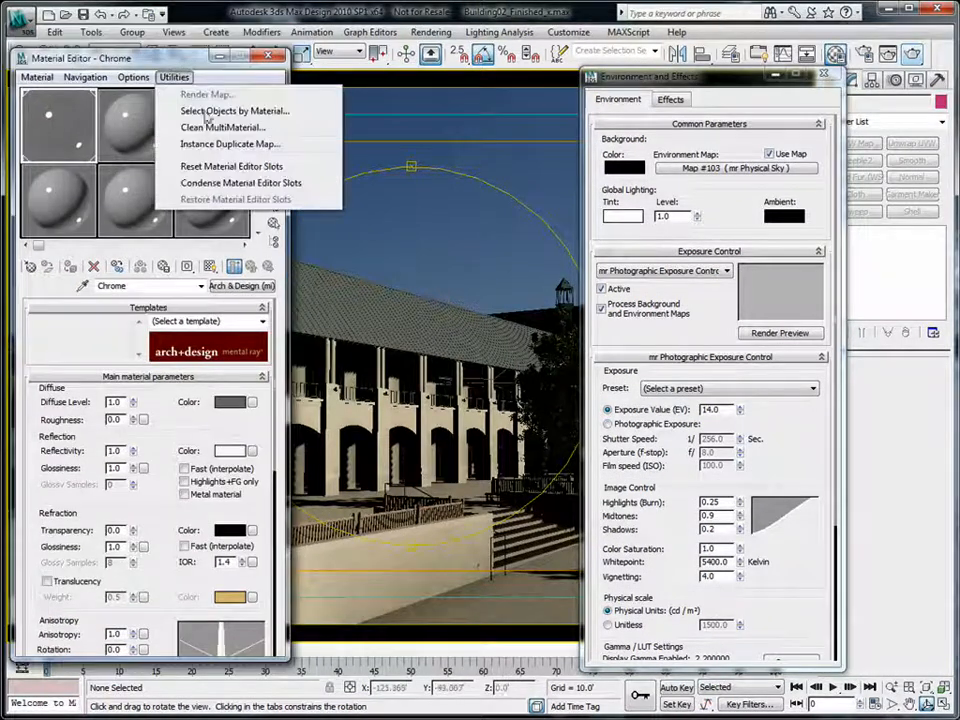
left_click(220, 167)
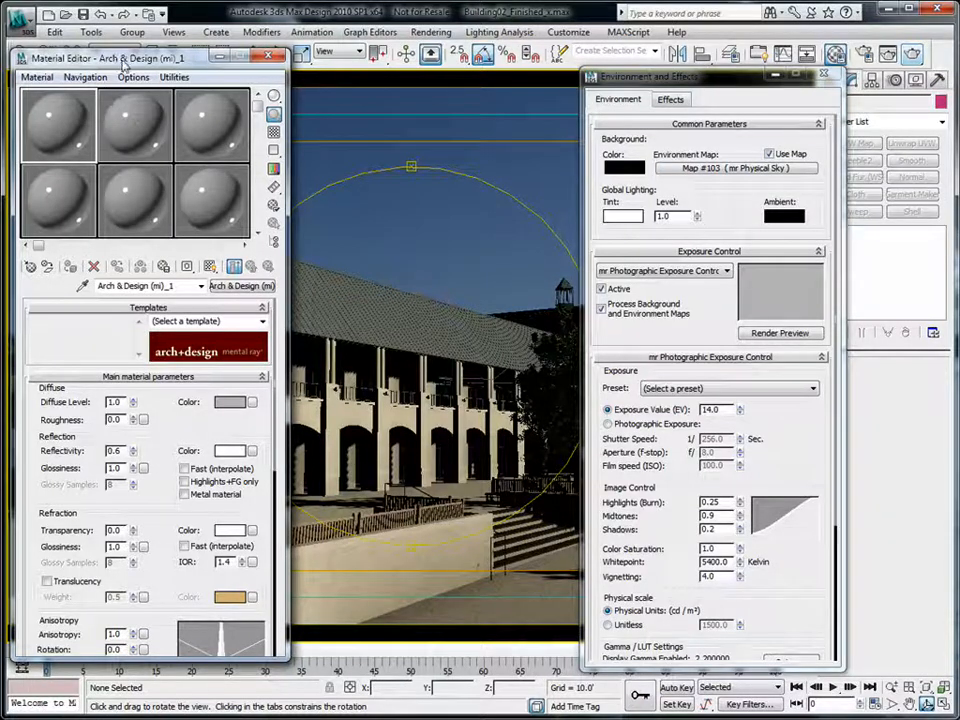
left_click_drag(90, 55, 130, 51)
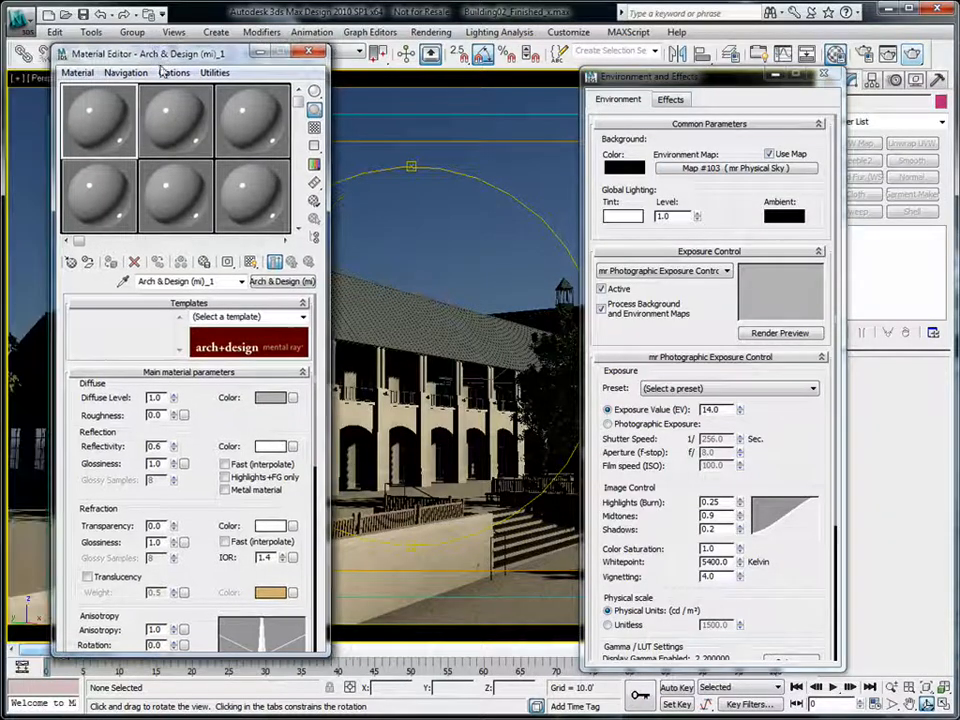
- Copy the mr Physical Sky environment map as an Instance into the first material slot and close the environment settings
left_click(732, 175)
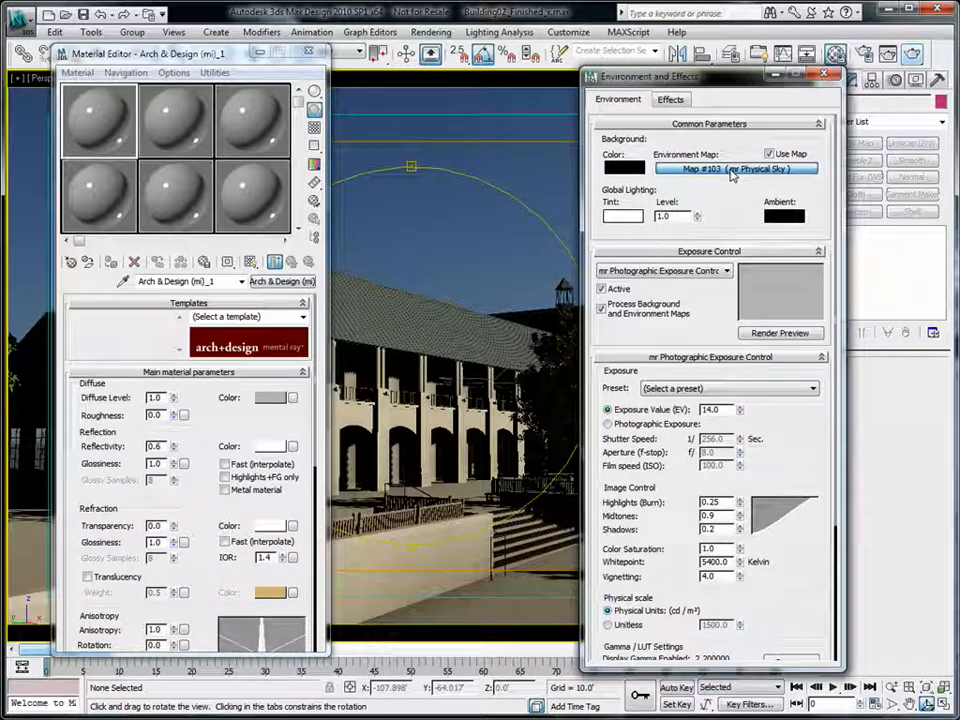
left_click_drag(732, 175, 87, 127)
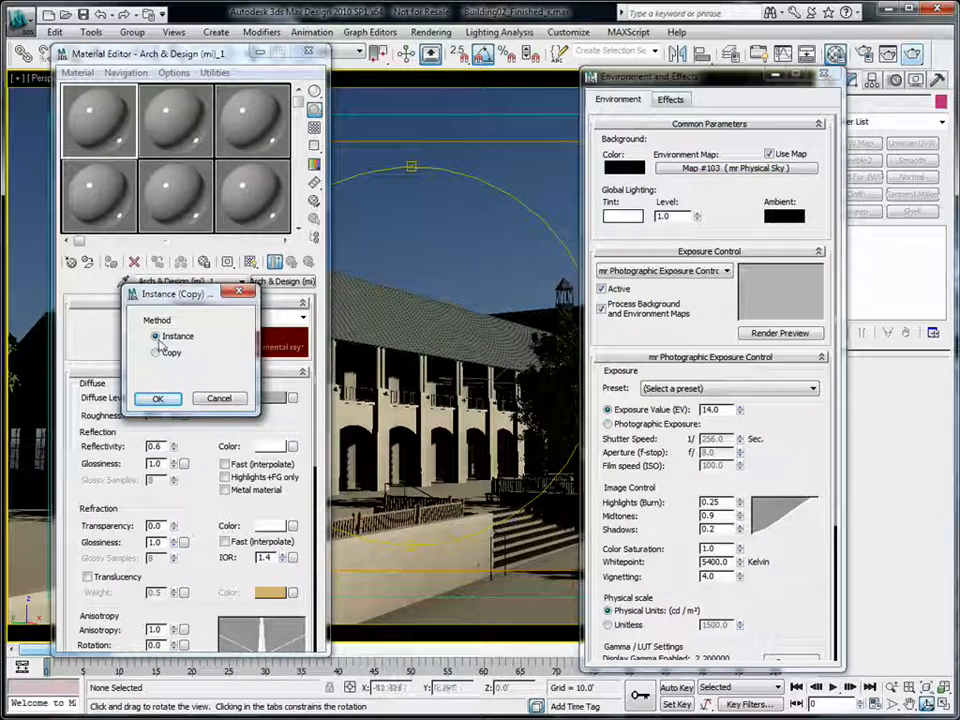
left_click(160, 399)
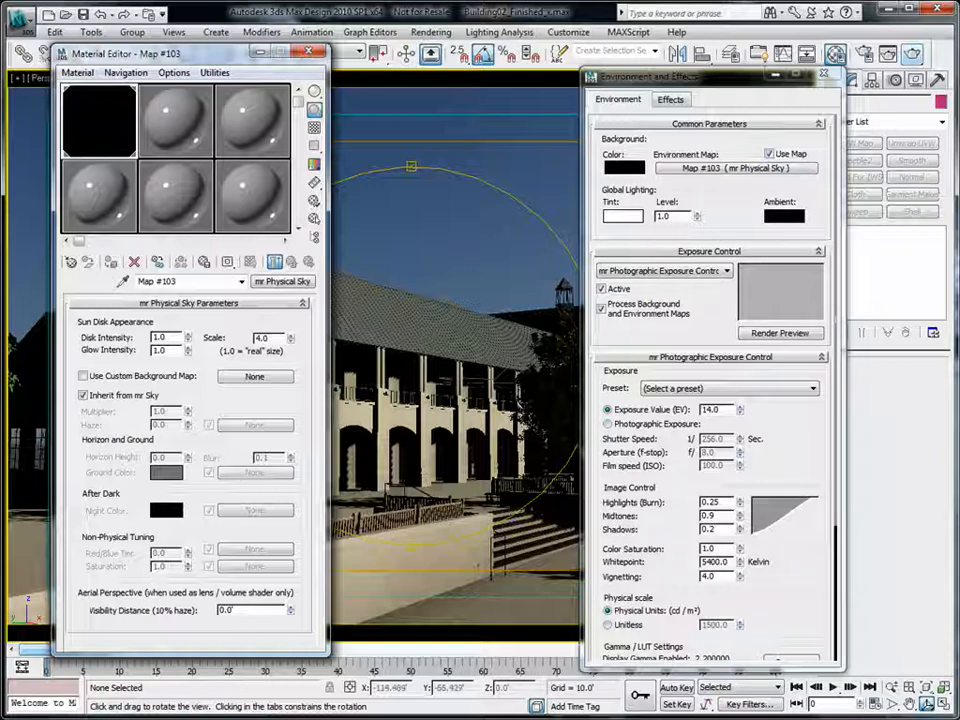
left_click(823, 74)
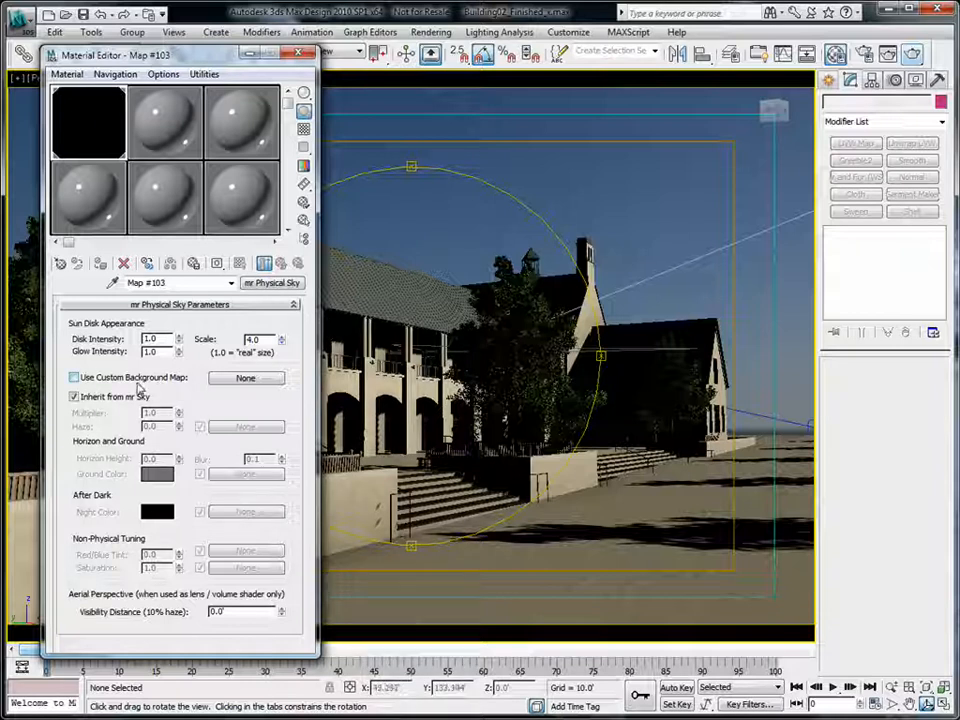
- Assign the bitmap hemispherical_014.jpg from the Skies folder as the mr Physical Sky's custom background map and return to the parent map
left_click(238, 379)
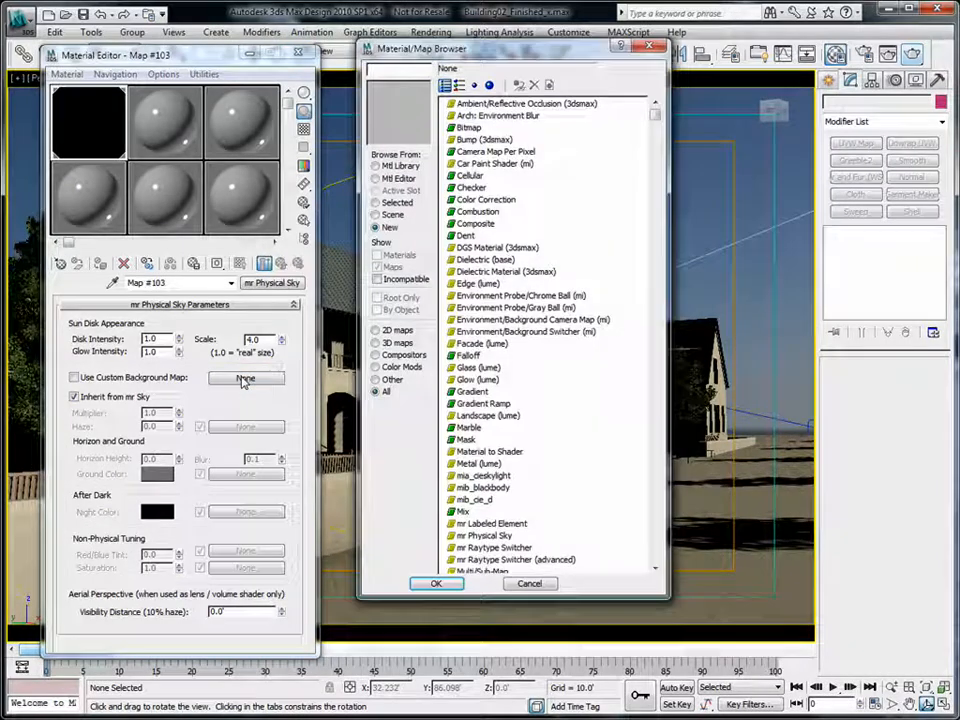
double_click(469, 129)
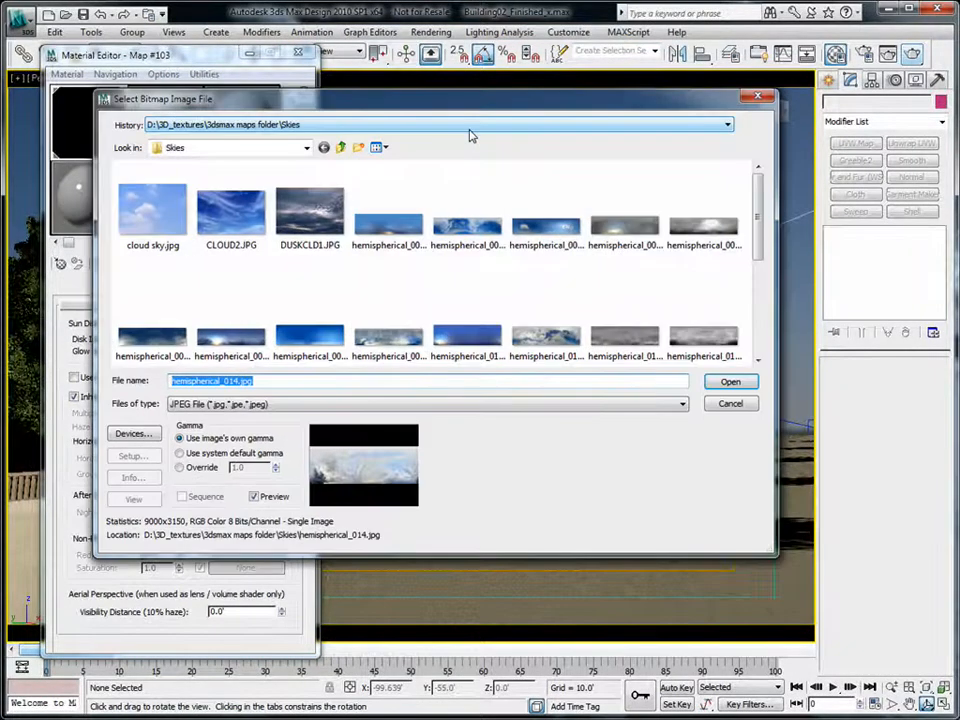
mouse_move(433, 100)
left_mouse_down()
mouse_move(468, 116)
mouse_move(450, 110)
left_mouse_up()
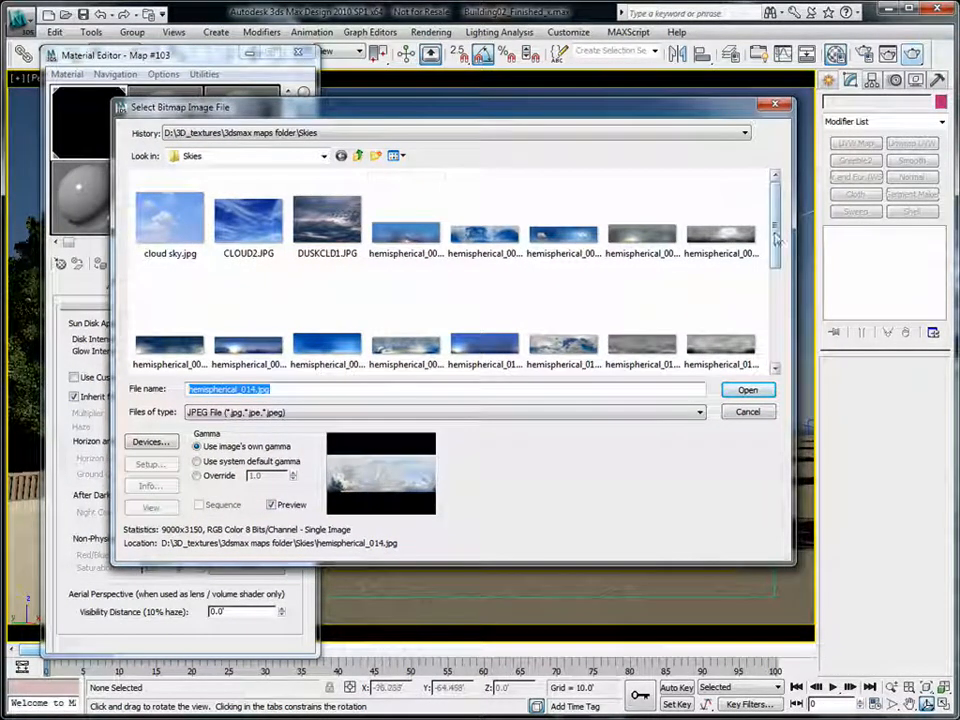
left_click_drag(777, 238, 783, 284)
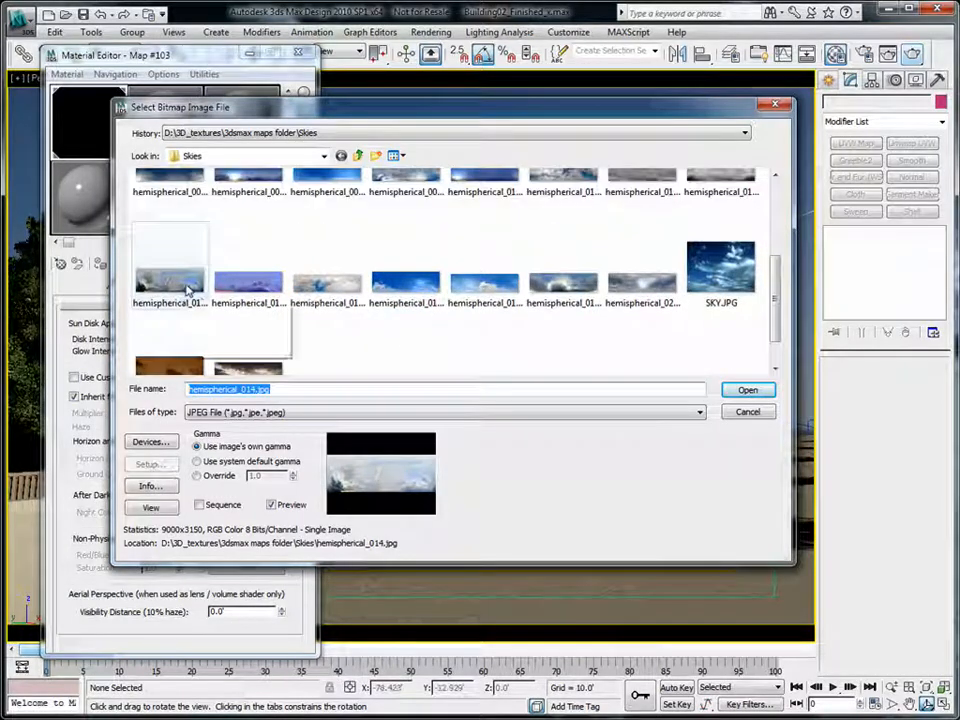
left_click(187, 285)
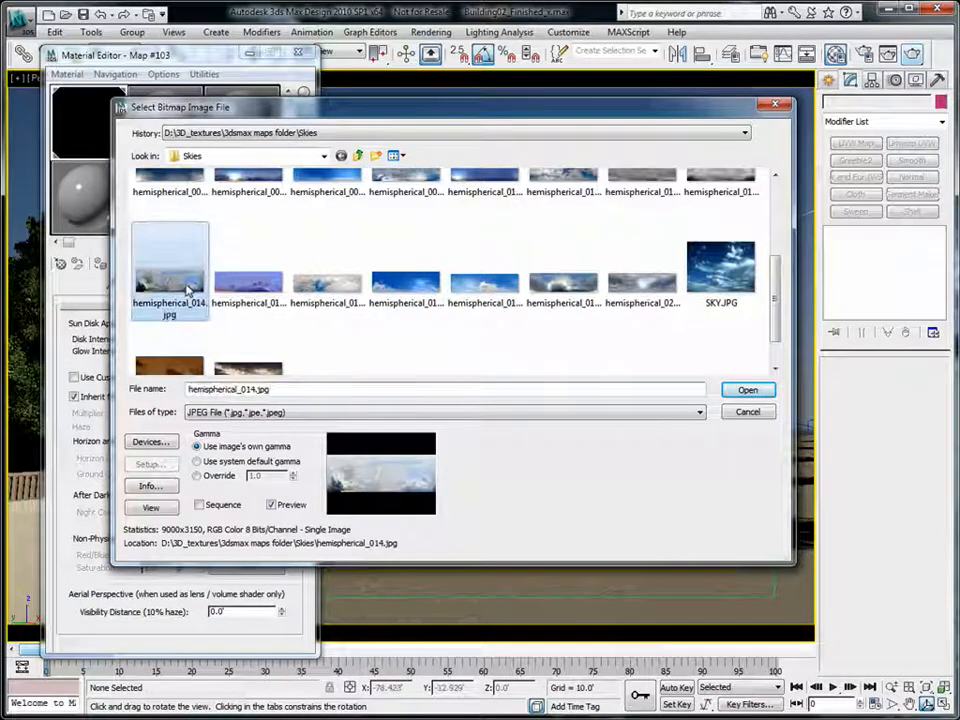
left_click(747, 391)
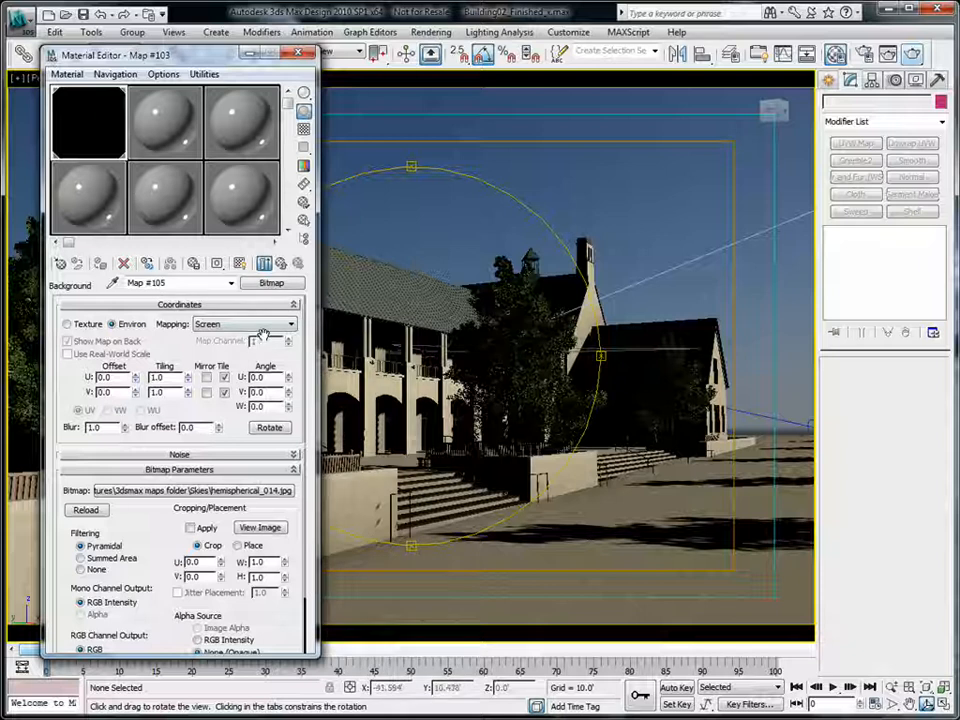
left_click(281, 263)
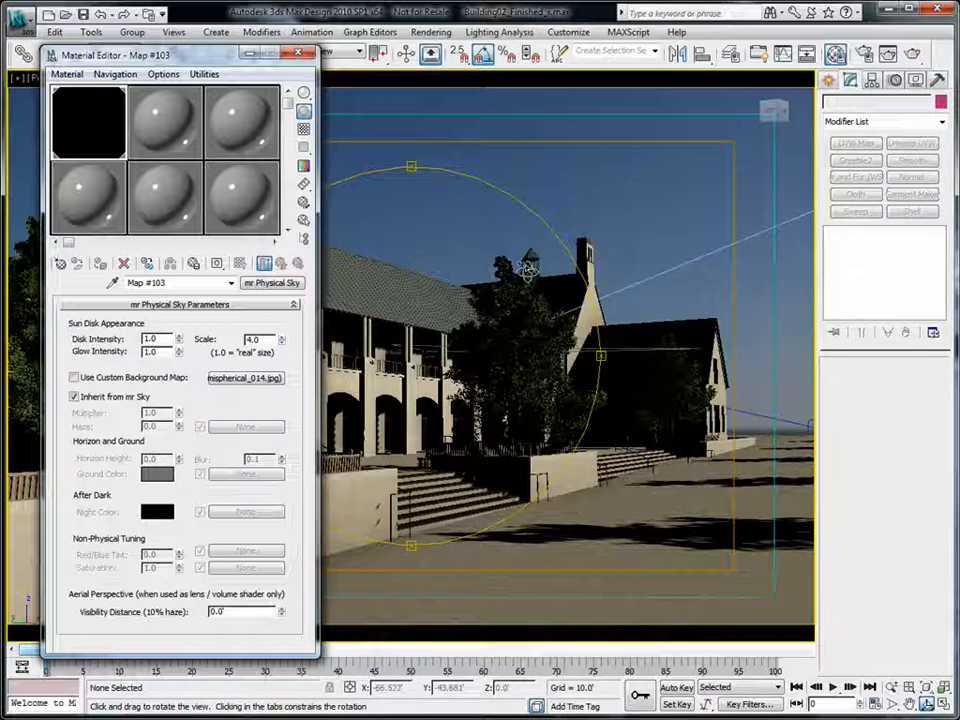
- Hide the Trees layer and orbit the Perspective view so that open sky and the horizon fill the frame
left_click_drag(423, 336, 461, 384)
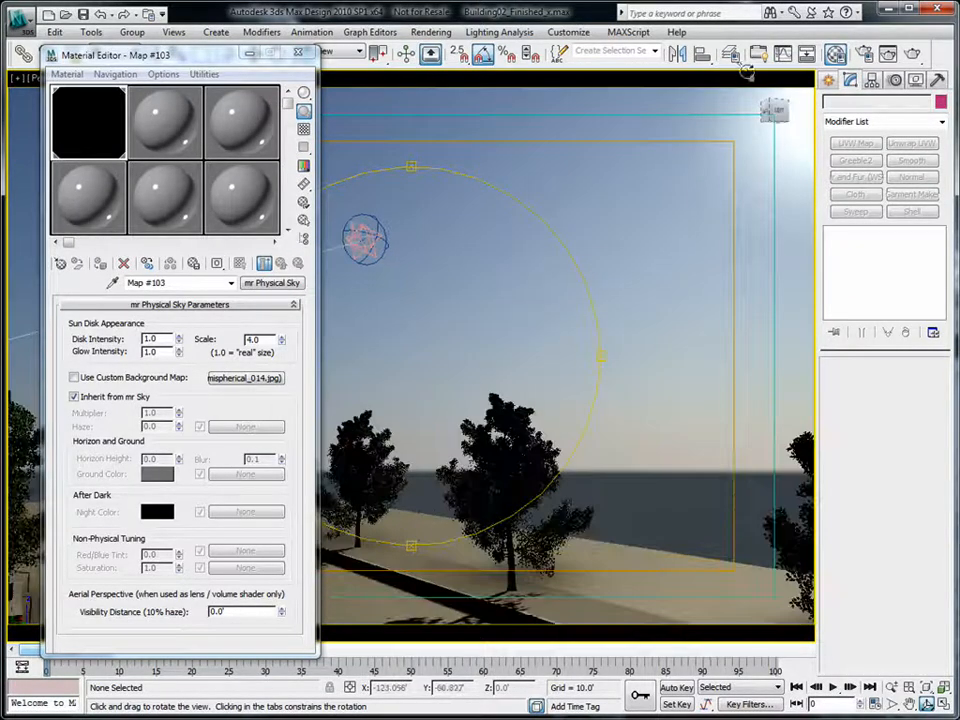
left_click(736, 58)
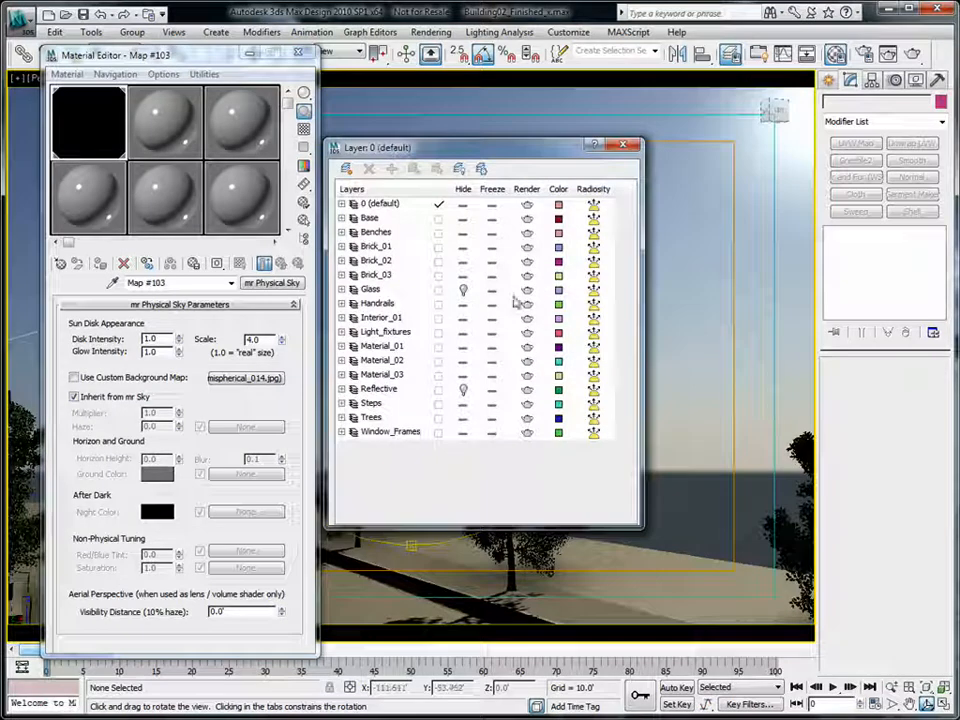
left_click(463, 419)
left_click(628, 145)
left_click_drag(506, 383, 448, 411)
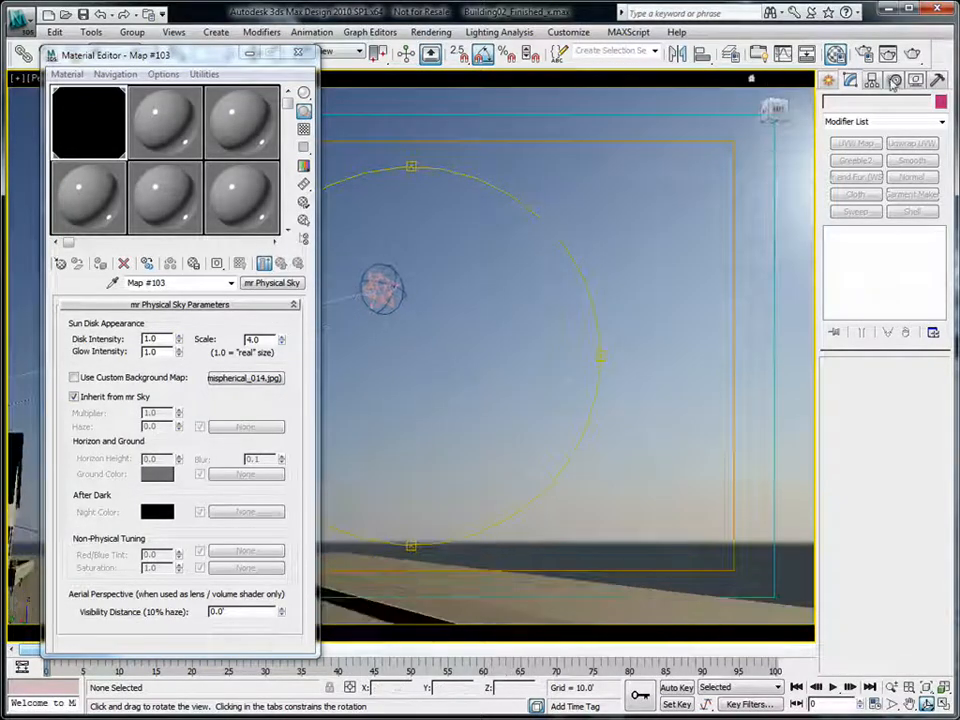
- Render the Perspective view with the default physical sky and place the rendered frame beside the Material Editor
key("shift+q")
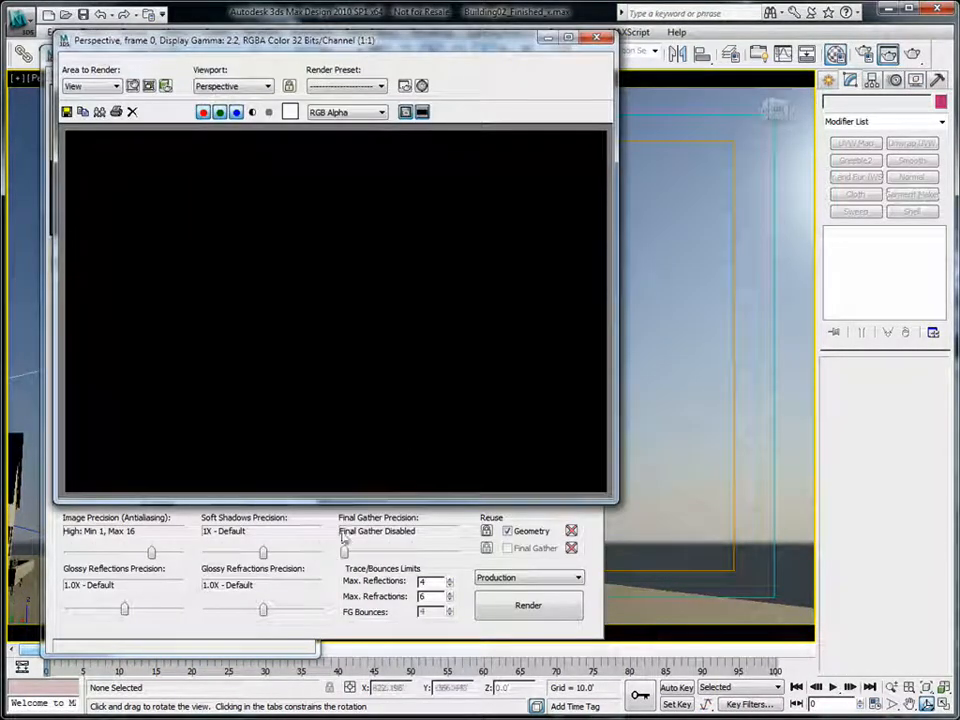
left_click(597, 37)
mouse_move(215, 55)
left_mouse_down()
mouse_move(199, 55)
mouse_move(211, 54)
mouse_move(225, 25)
mouse_move(218, 56)
left_mouse_up()
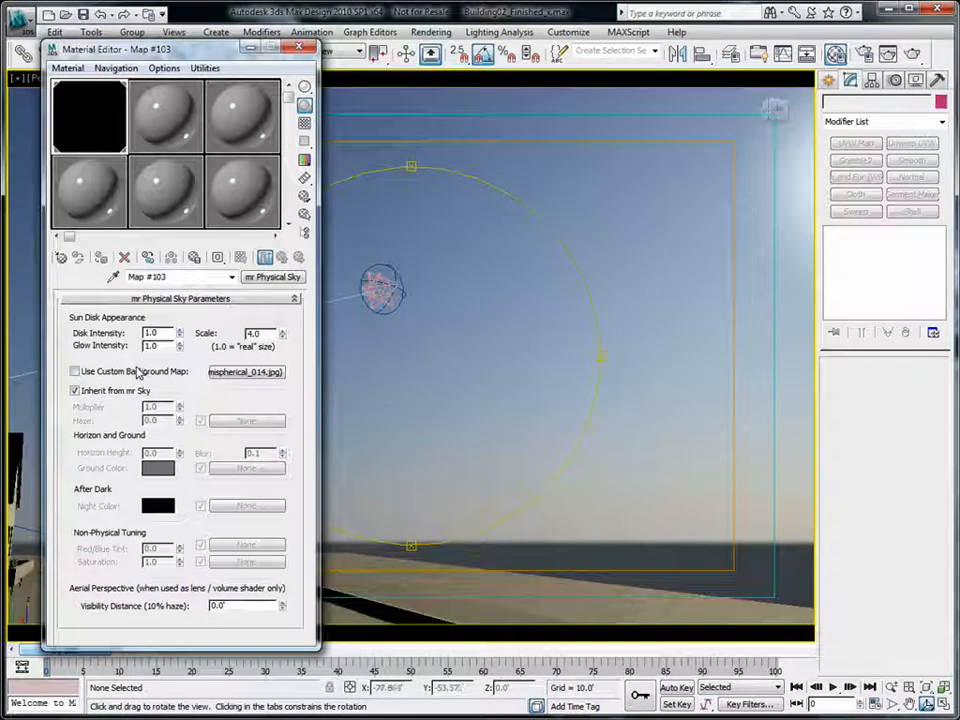
left_click(913, 54)
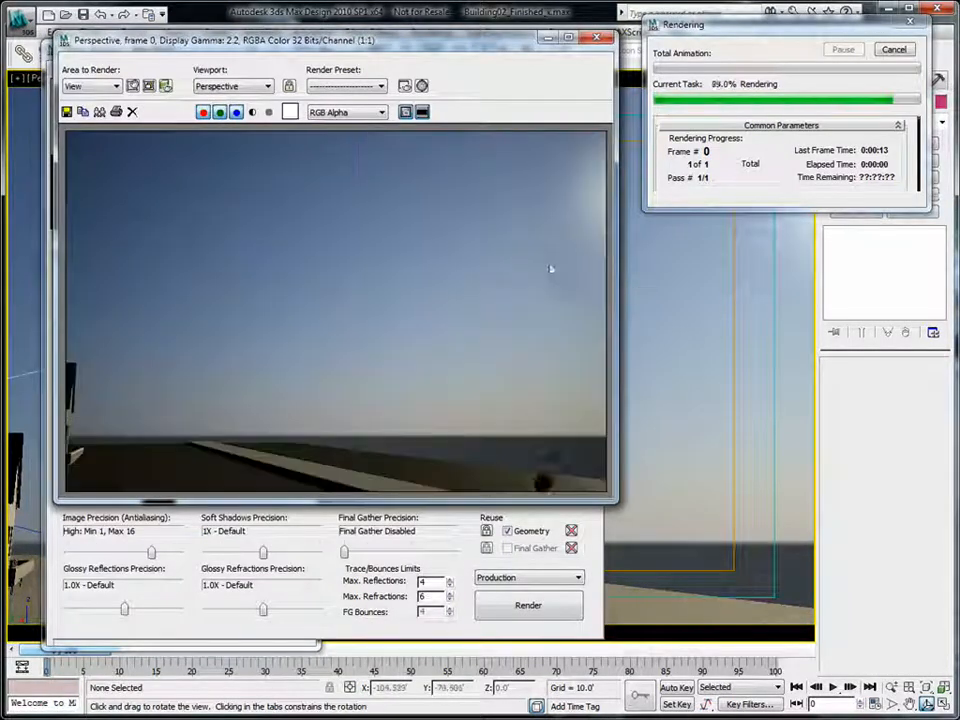
left_click_drag(330, 39, 568, 39)
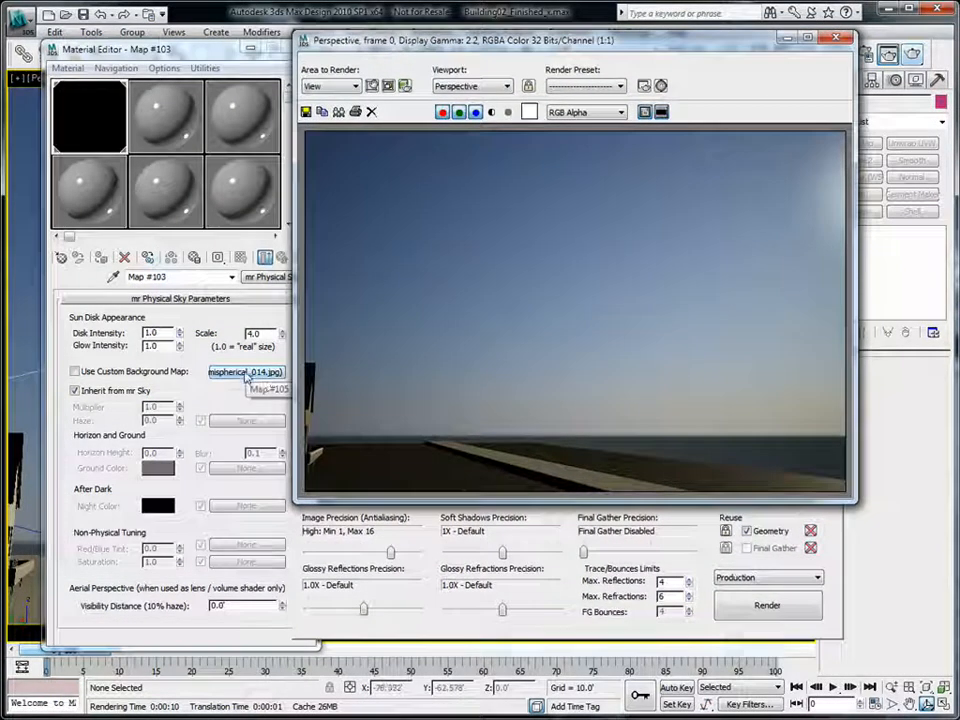
- Turn on Use Custom Background Map for the mr Physical Sky, render the view, and close the render and Material Editor windows
left_click(75, 371)
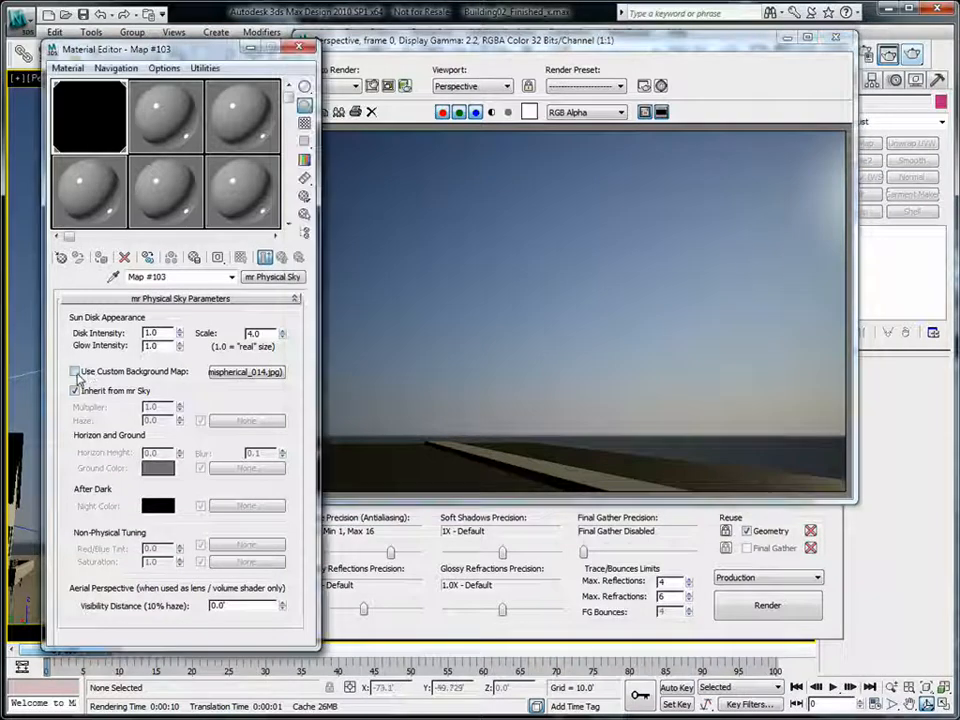
left_click(767, 605)
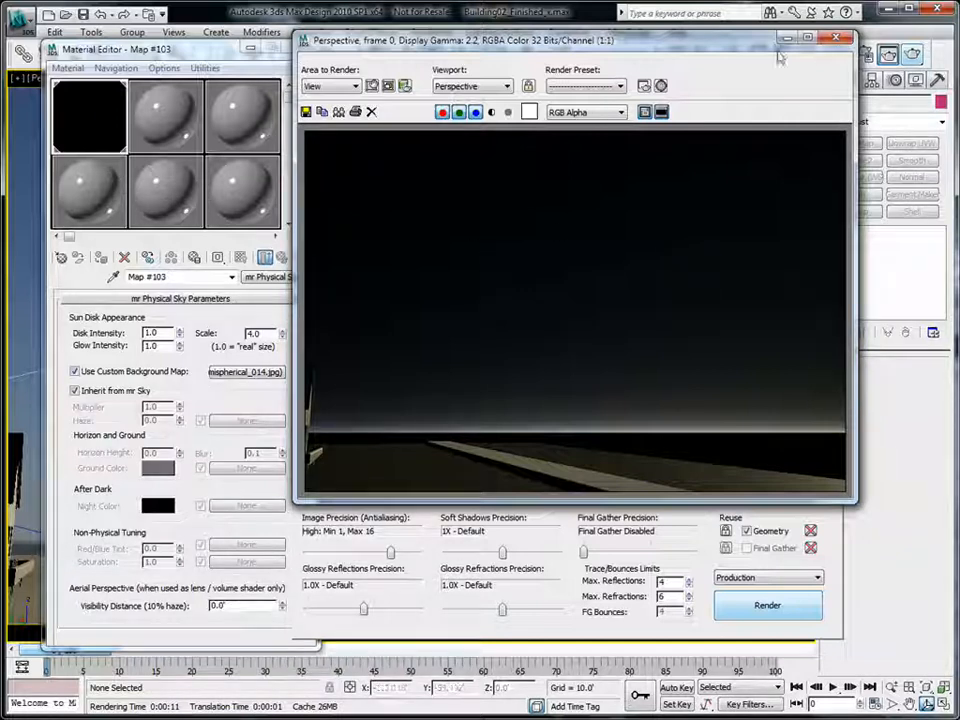
left_click(835, 37)
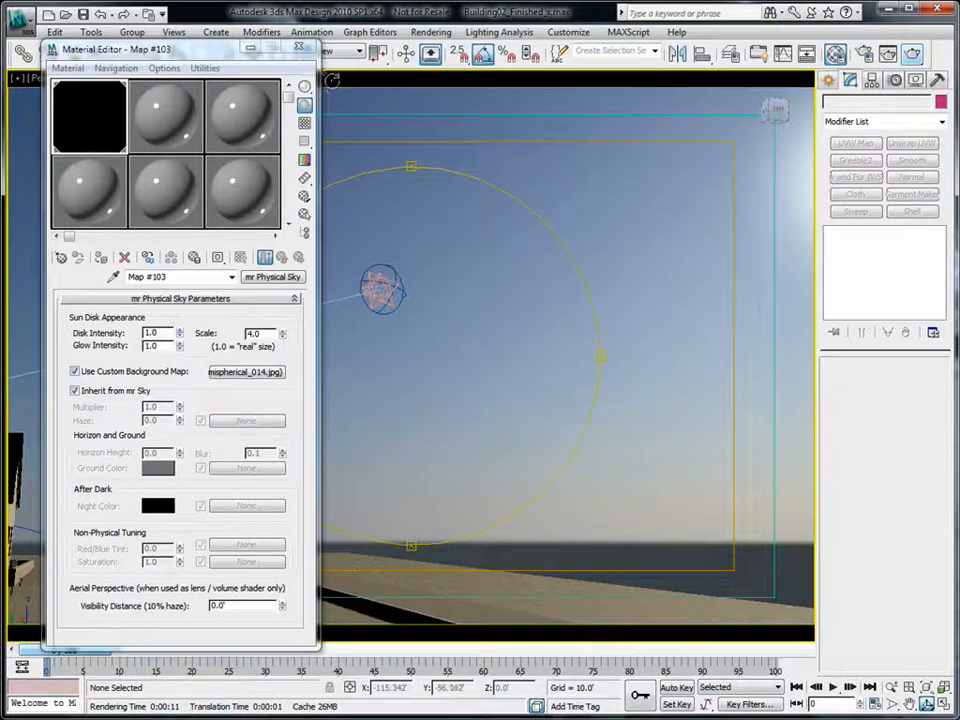
left_click(299, 48)
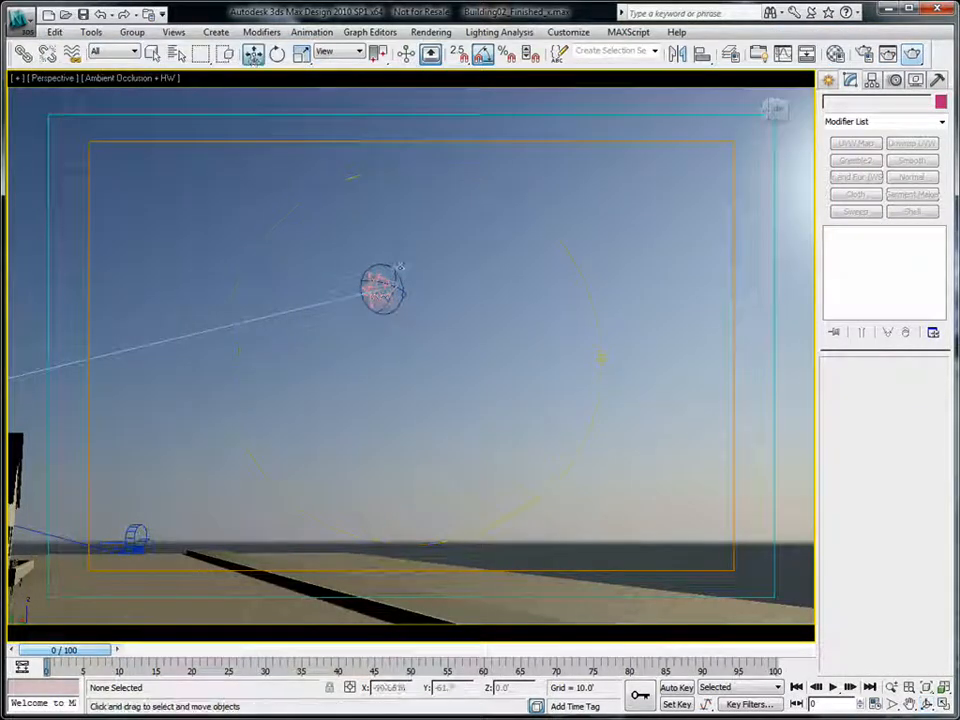
- Select the Daylight system, turn off Aerial Perspective in its mr Sky advanced parameters, and render the view again
left_click(388, 270)
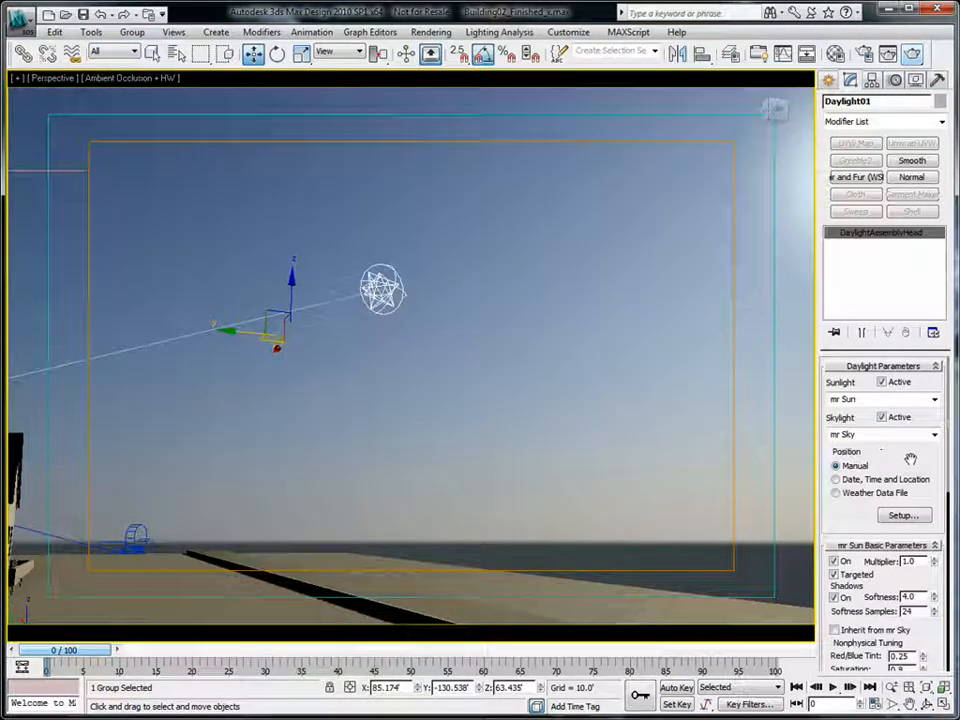
scroll(910, 458, "down", 6)
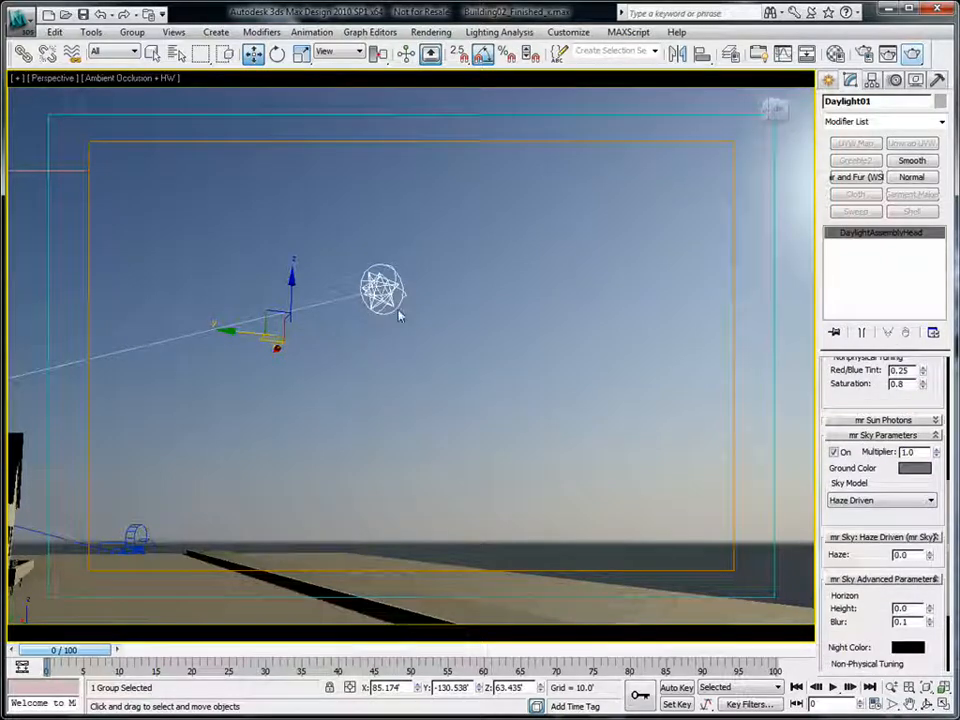
scroll(916, 380, "down", 3)
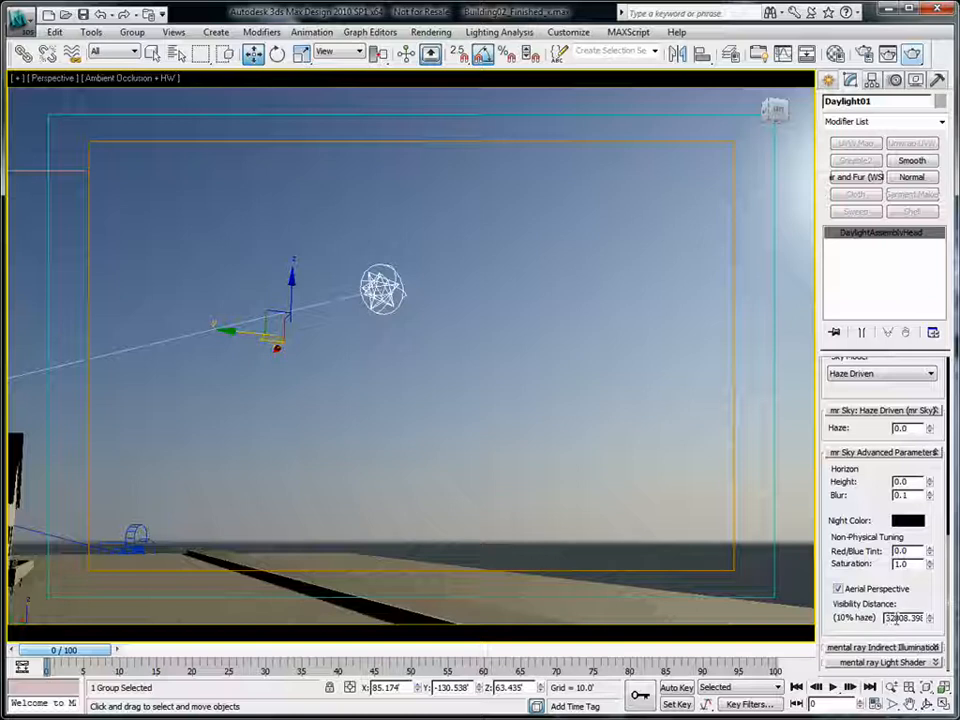
left_click(838, 589)
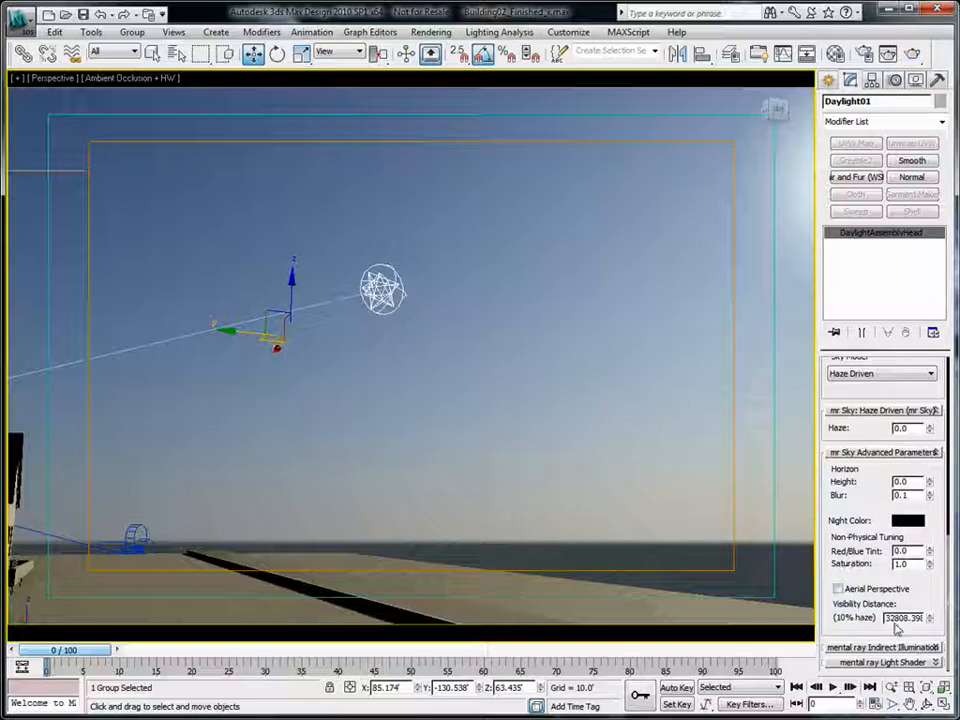
left_click(912, 54)
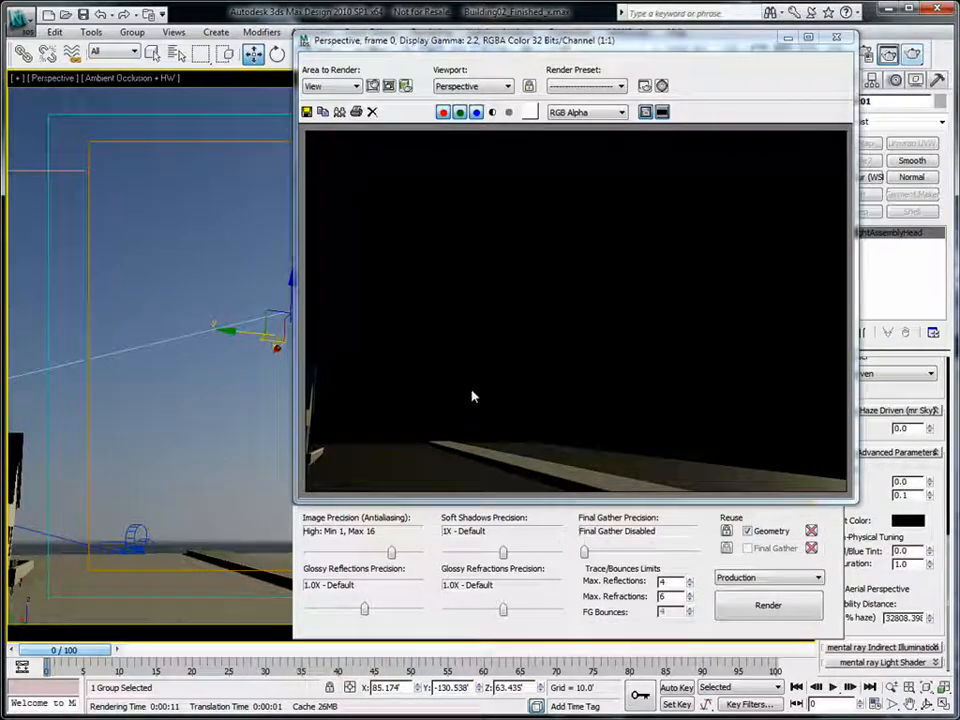
left_click(836, 37)
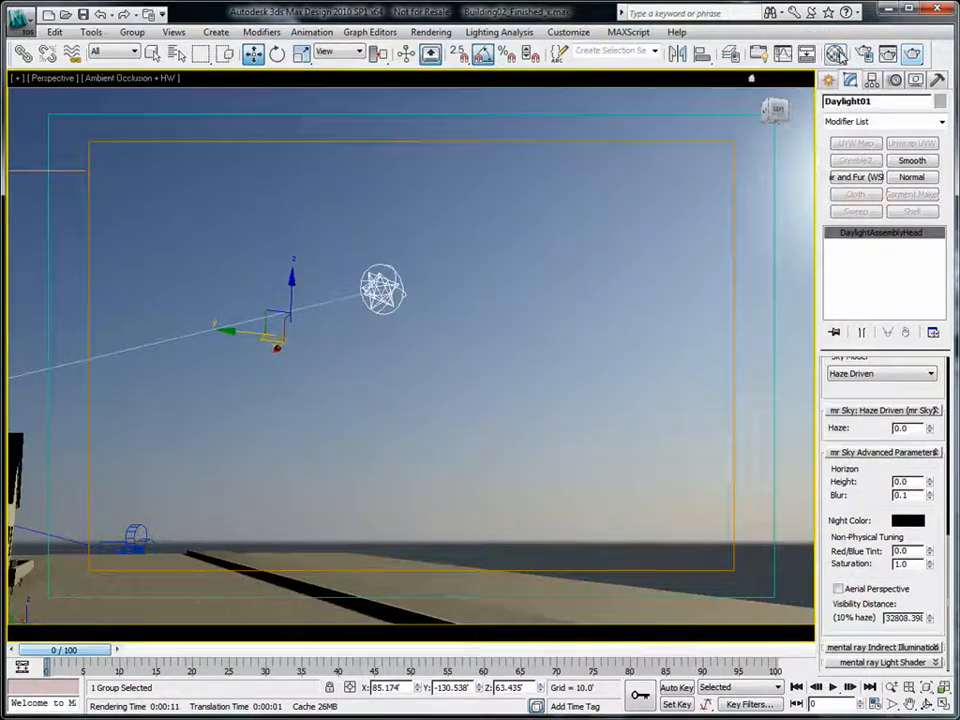
- Copy the custom background bitmap as an Instance into the second material slot and return to the mr Physical Sky map
left_click(836, 55)
left_click_drag(245, 372, 175, 133)
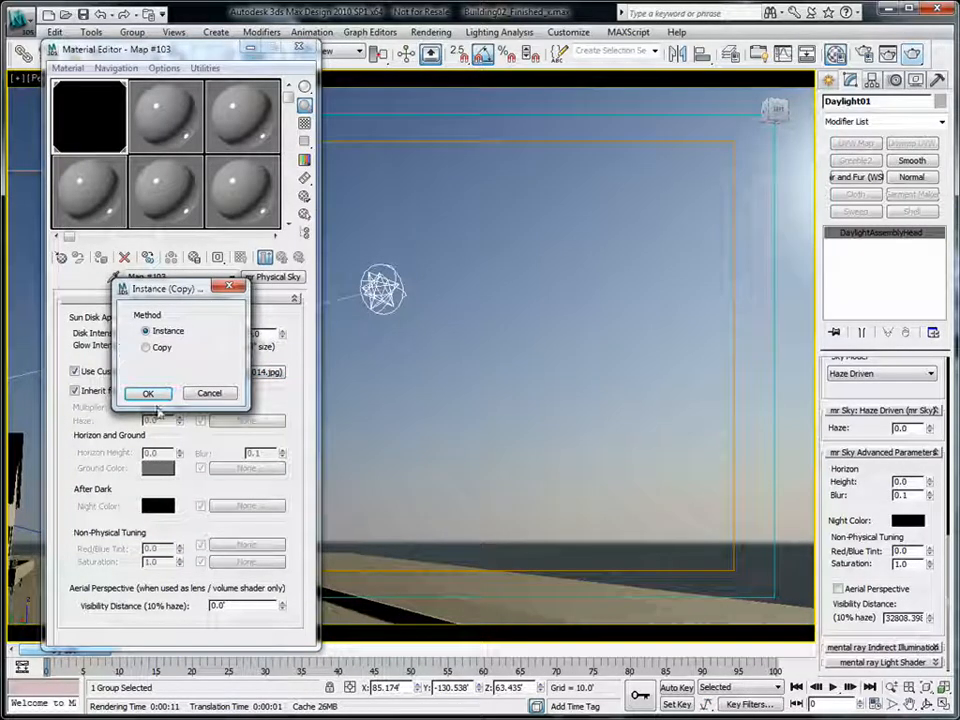
left_click(148, 393)
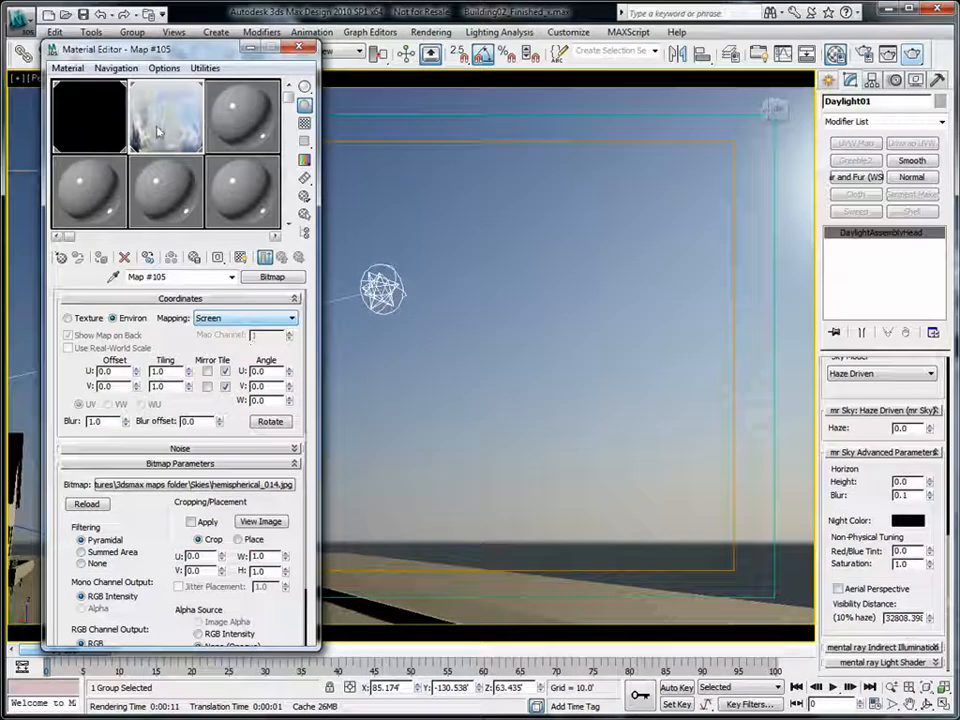
left_click(97, 128)
left_click(76, 370)
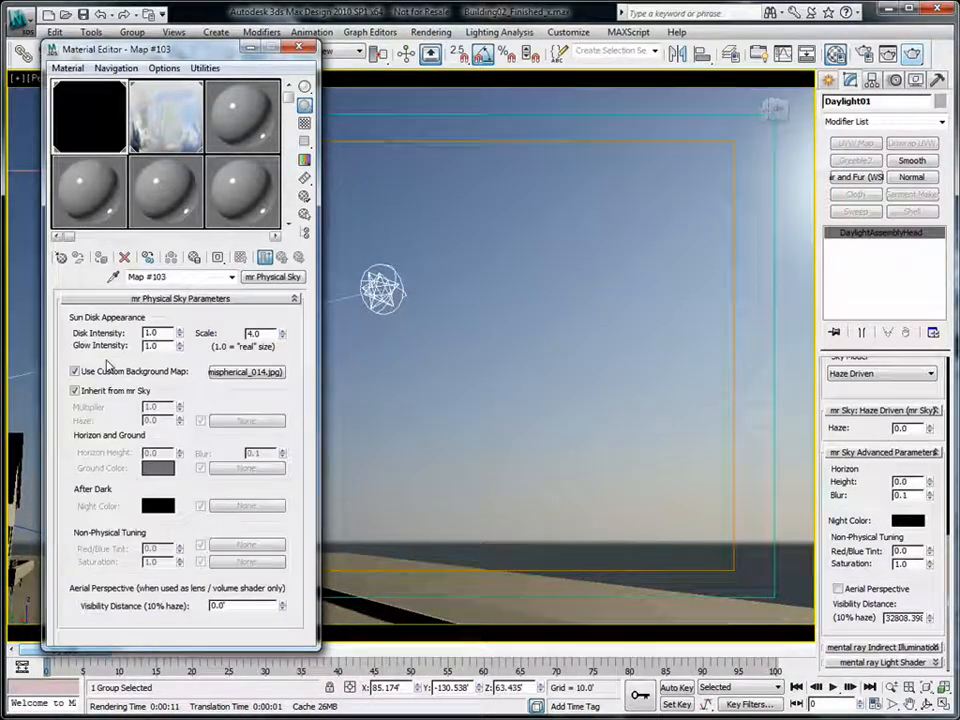
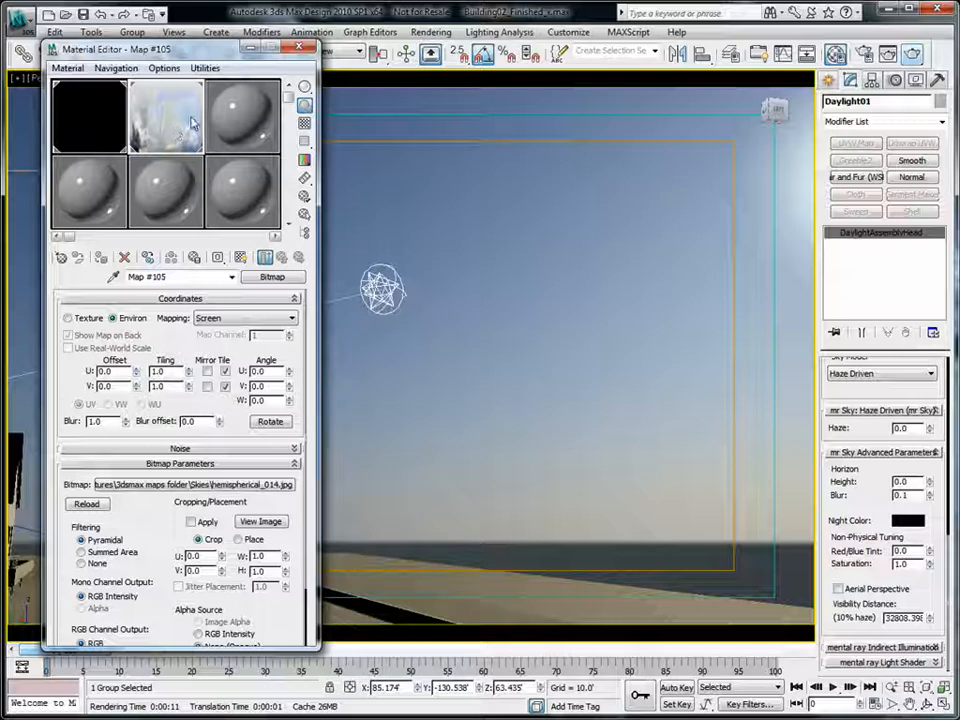
- Set the background bitmap's Output Amount to 9999 and render the Perspective view
left_click(266, 485)
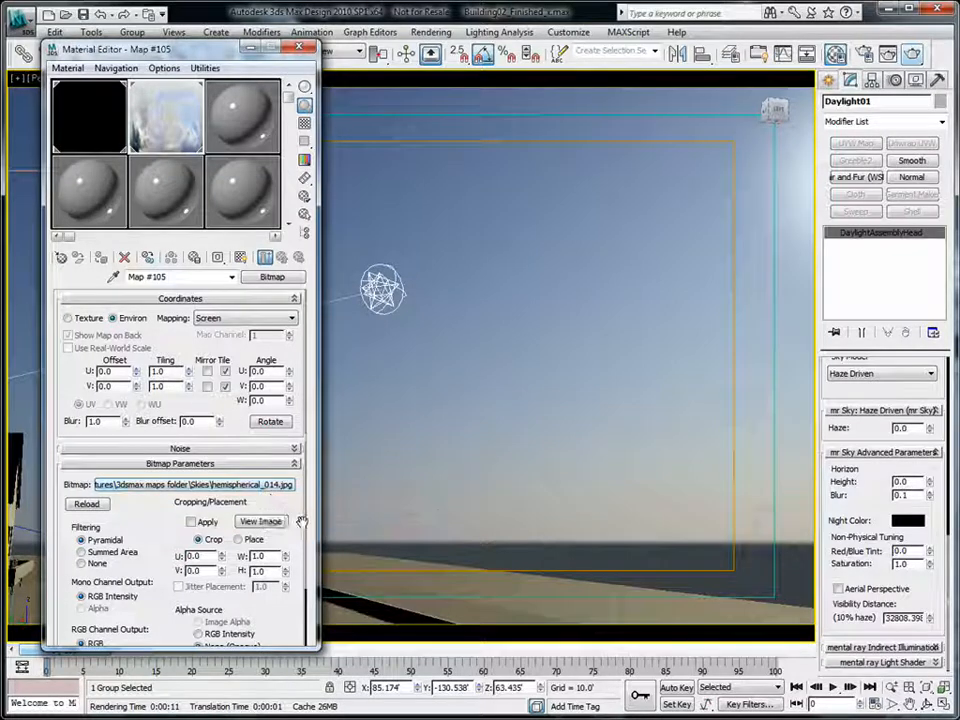
left_click_drag(302, 521, 297, 354)
left_click(188, 637)
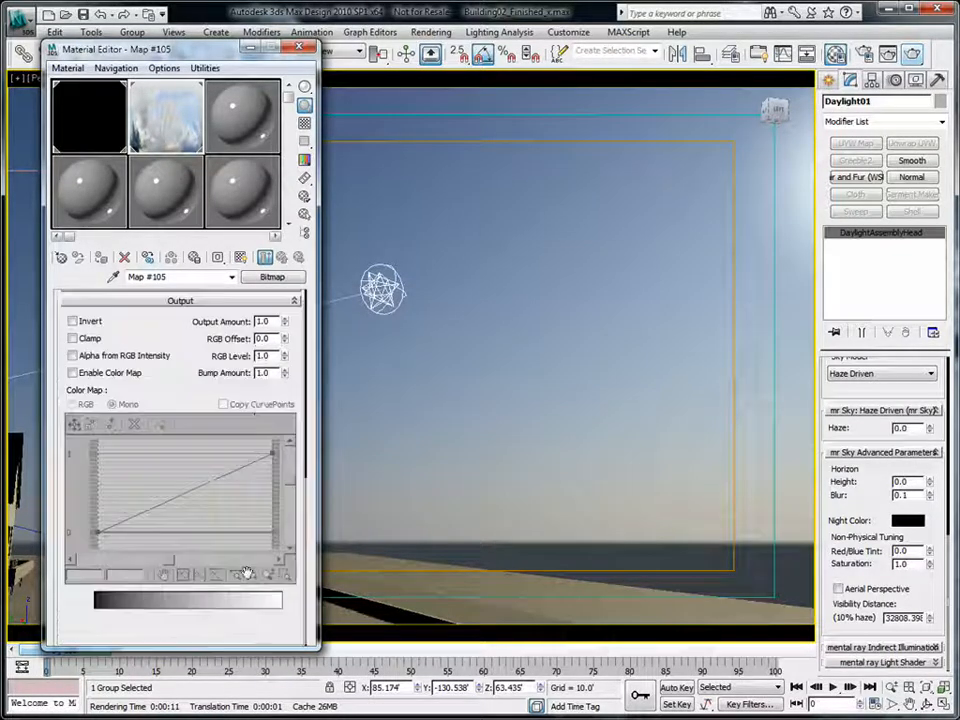
left_click(274, 322)
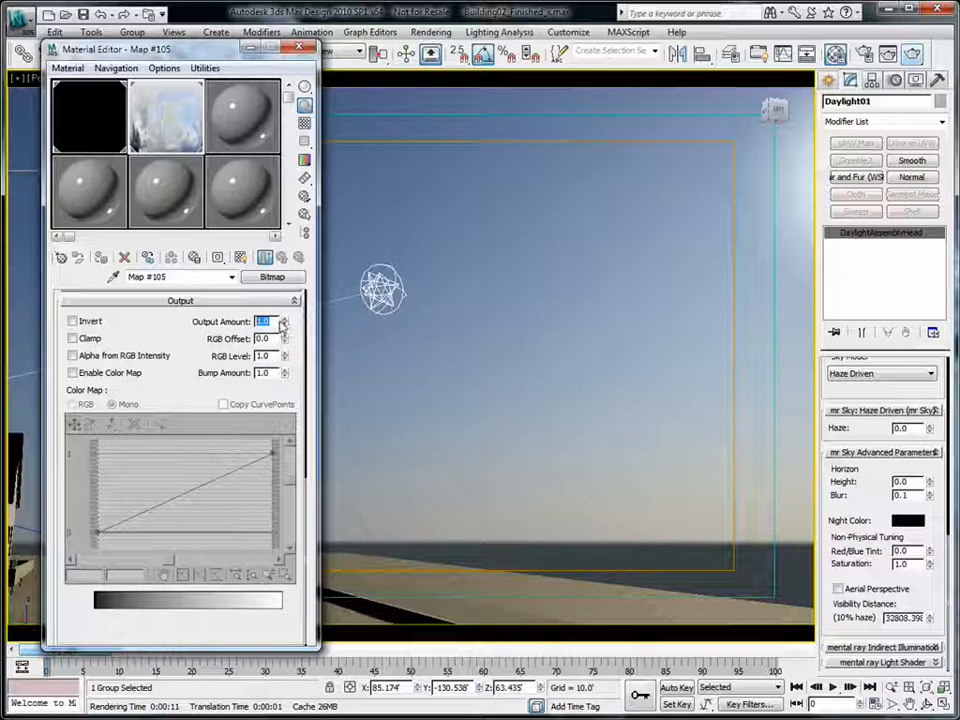
type("9999")
key("Tab")
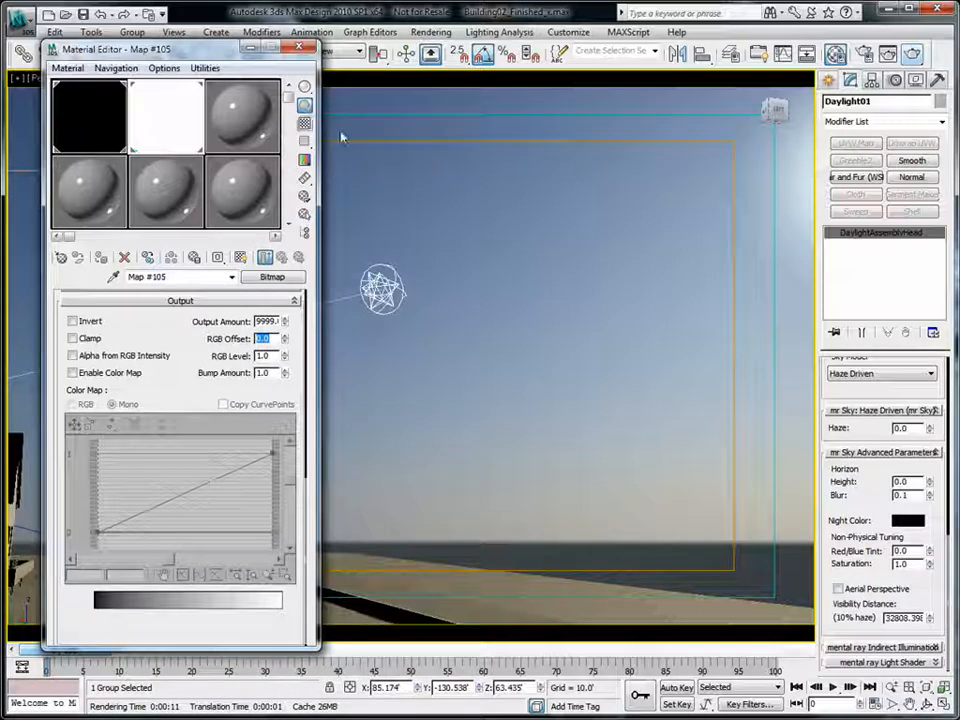
key("shift+q")
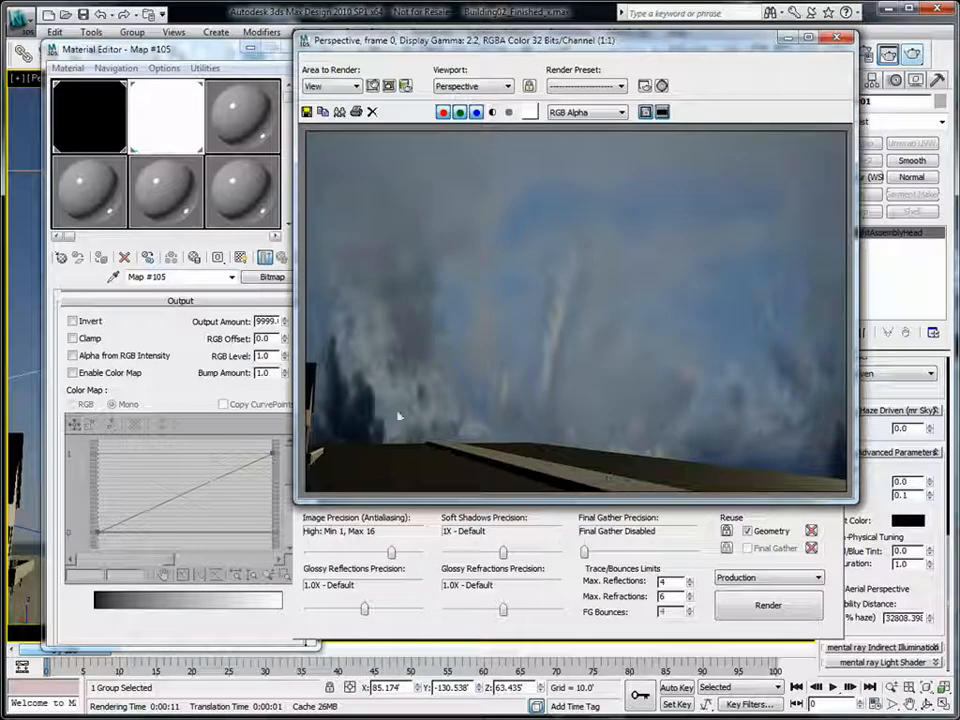
- Turn on Alpha from RGB Intensity for the background bitmap, set its RGB Level to 4, and render the view
left_click(170, 356)
left_click_drag(213, 59, 196, 61)
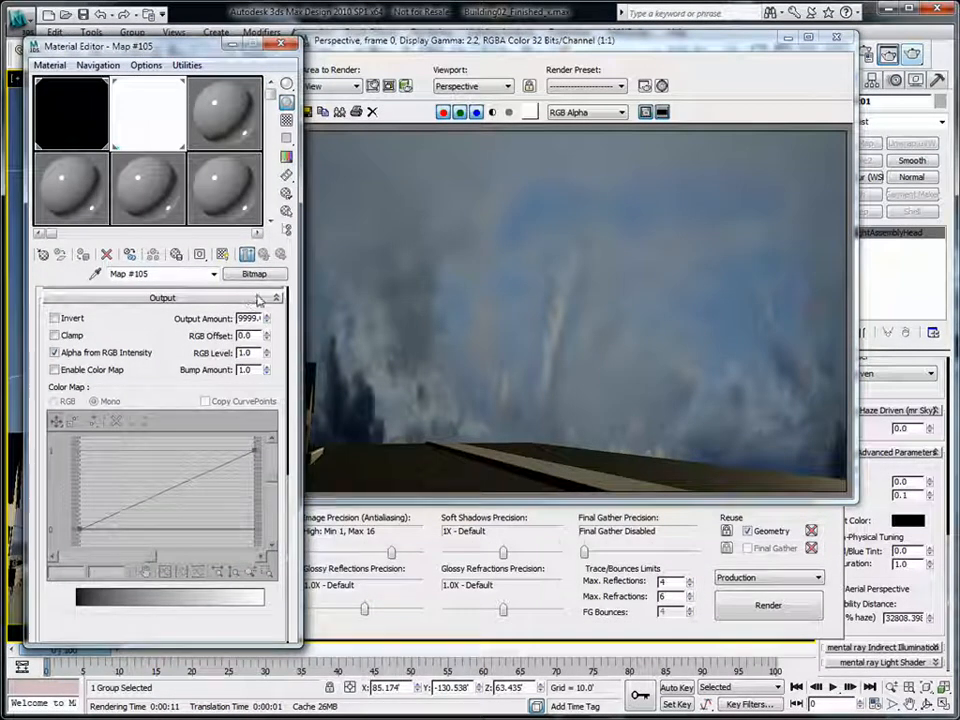
double_click(250, 353)
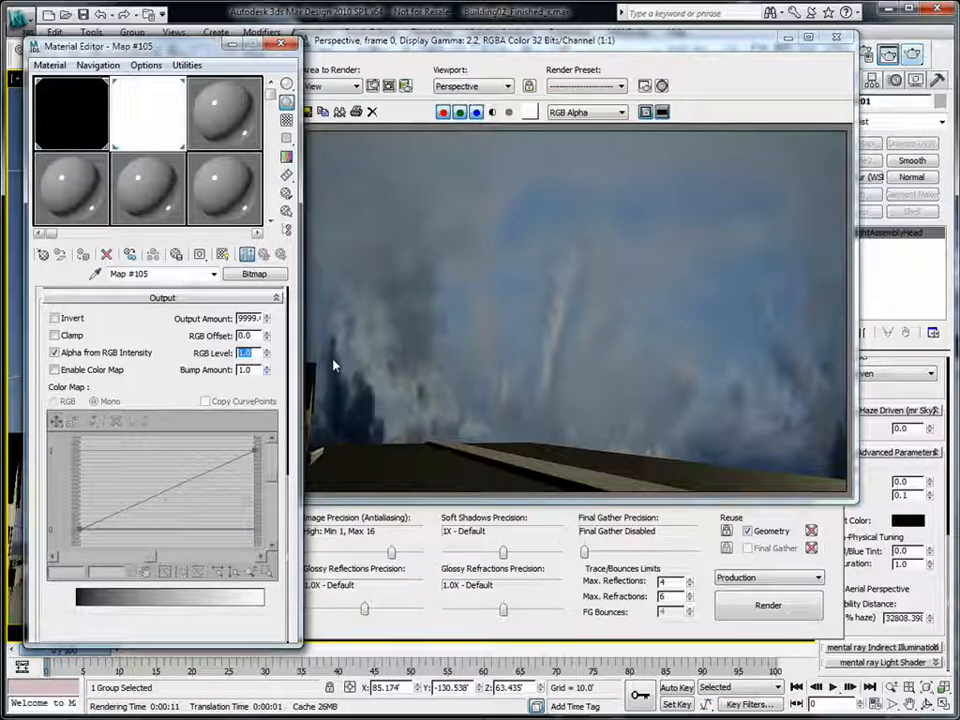
type("2")
key("Tab")
left_click_drag(257, 352, 211, 351)
type("4")
key("Tab")
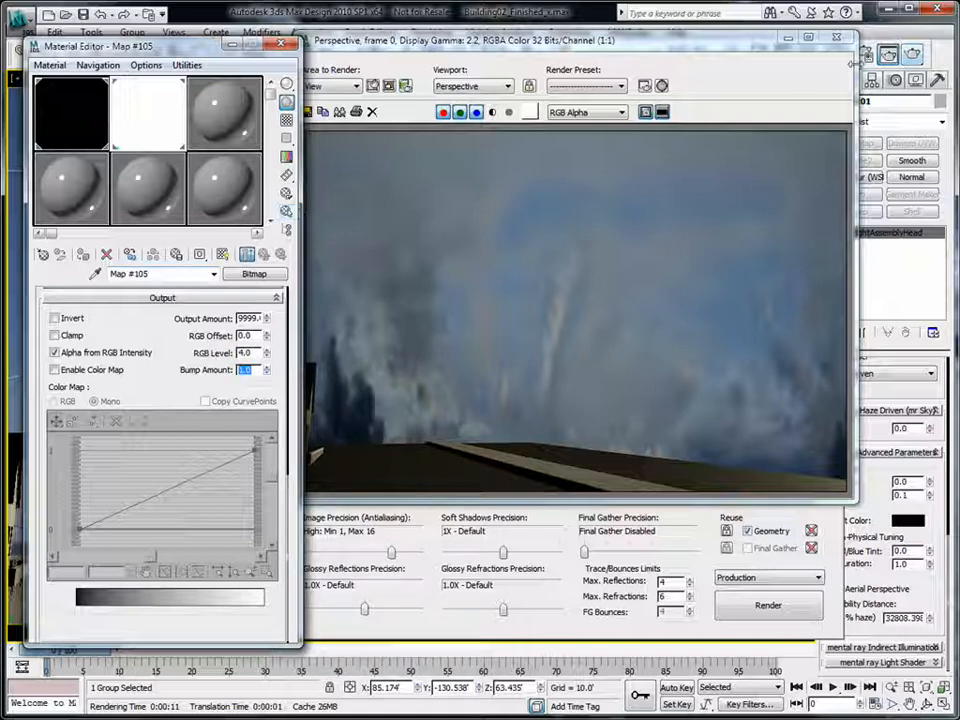
left_click(912, 55)
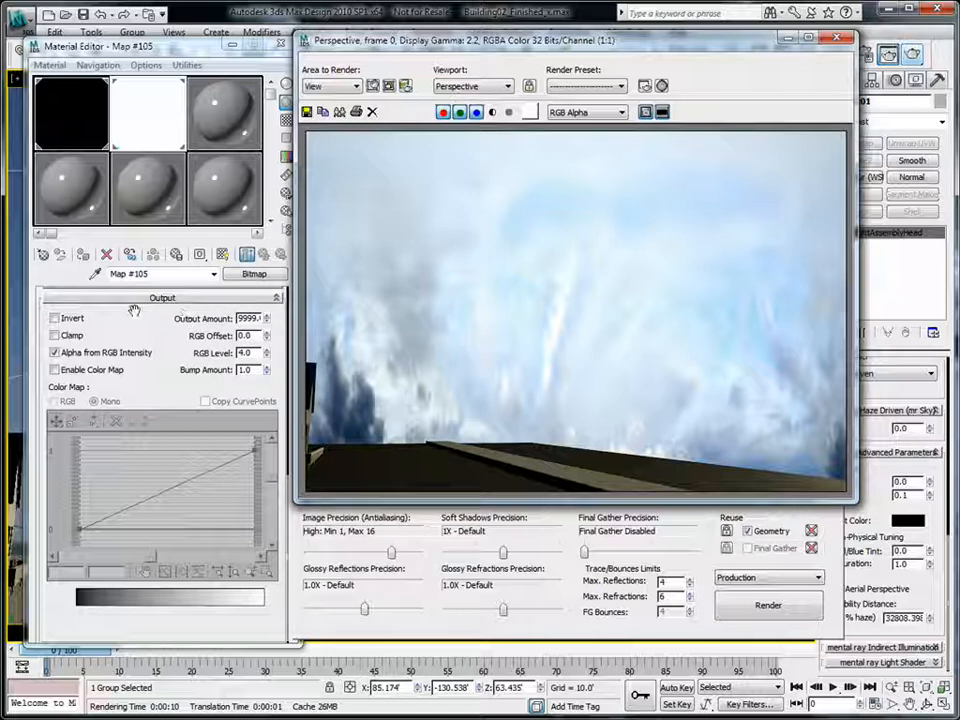
- Set the background bitmap's Output Amount and RGB Level to 1 and close the rendered image
double_click(243, 319)
left_click(160, 318)
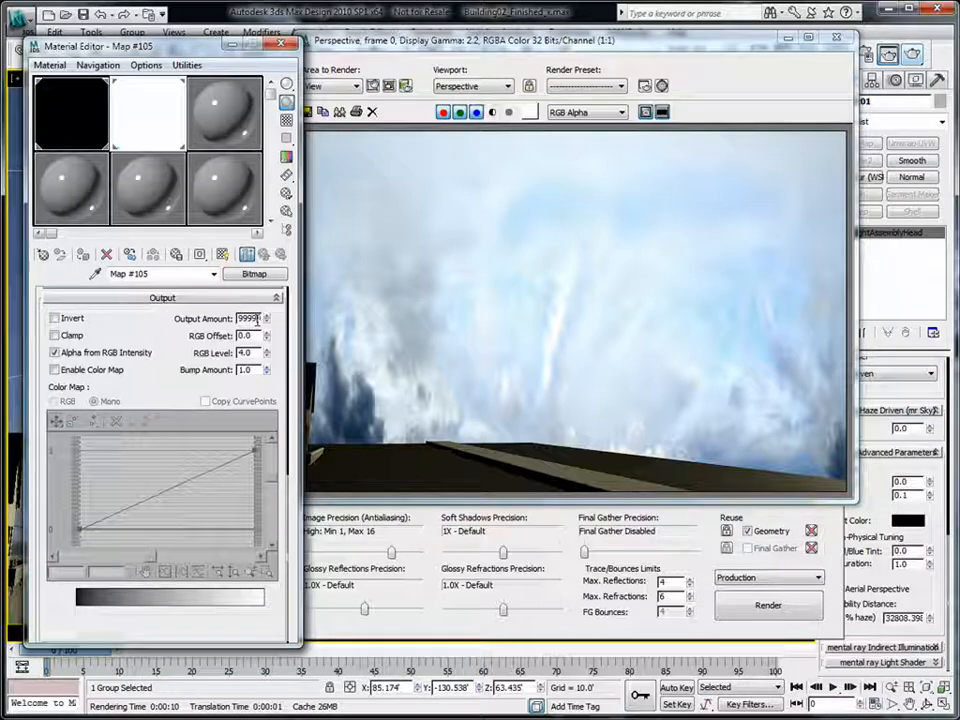
type("1")
key("Tab")
key("Tab")
type("1")
key("Tab")
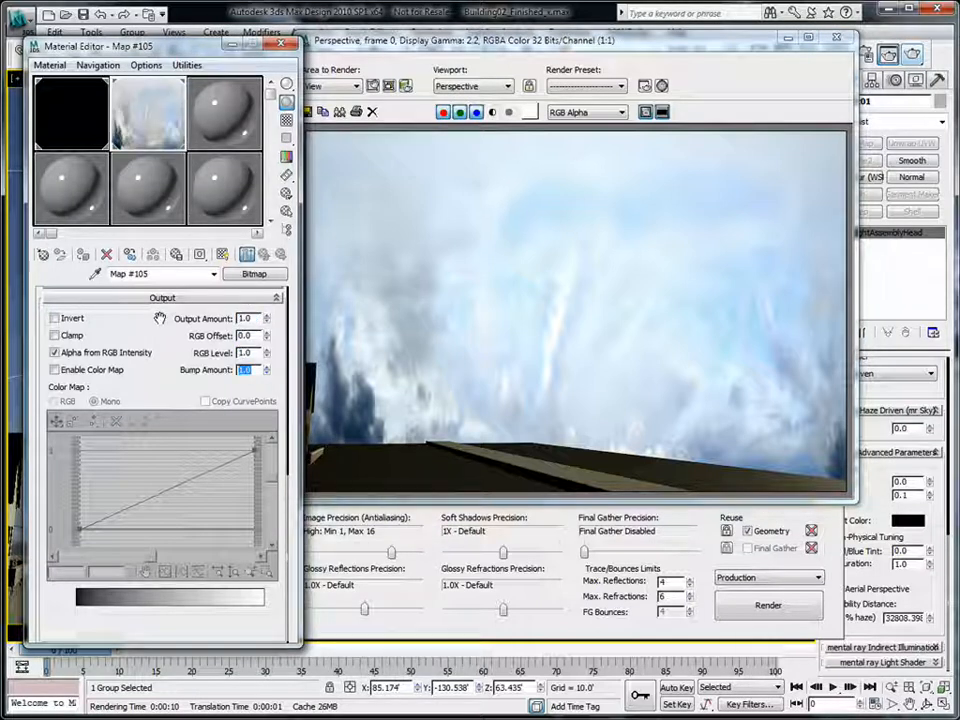
left_click(841, 38)
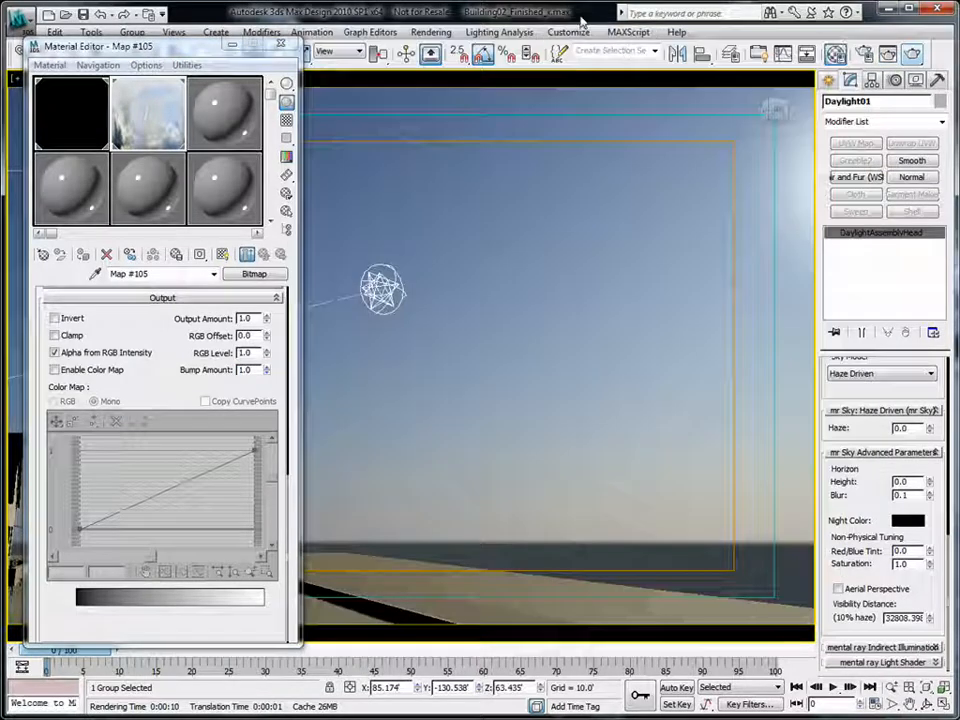
- Switch the mr Photographic Exposure Control's physical scale to Unitless in the environment settings and start a test render, cancelling it partway
key("8")
left_click_drag(724, 76, 775, 64)
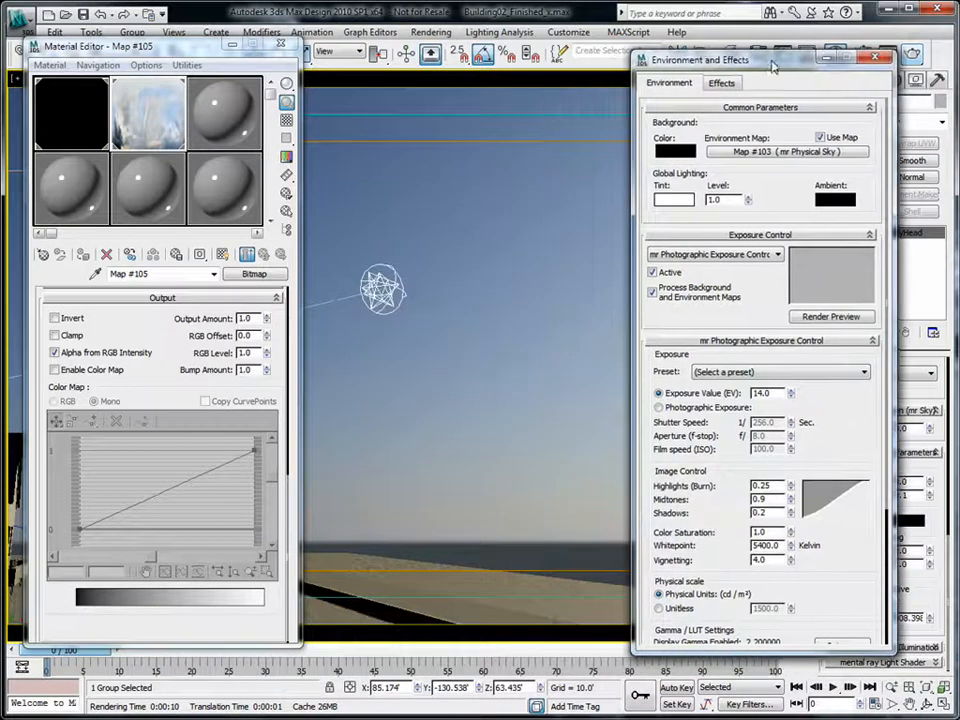
left_click_drag(847, 421, 847, 334)
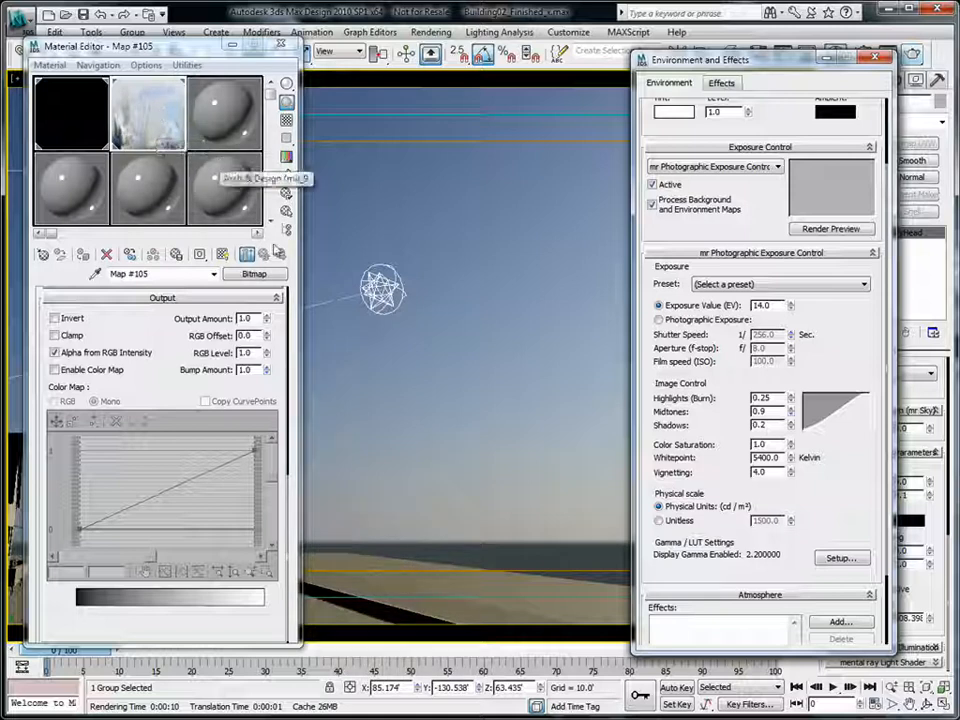
left_click(659, 521)
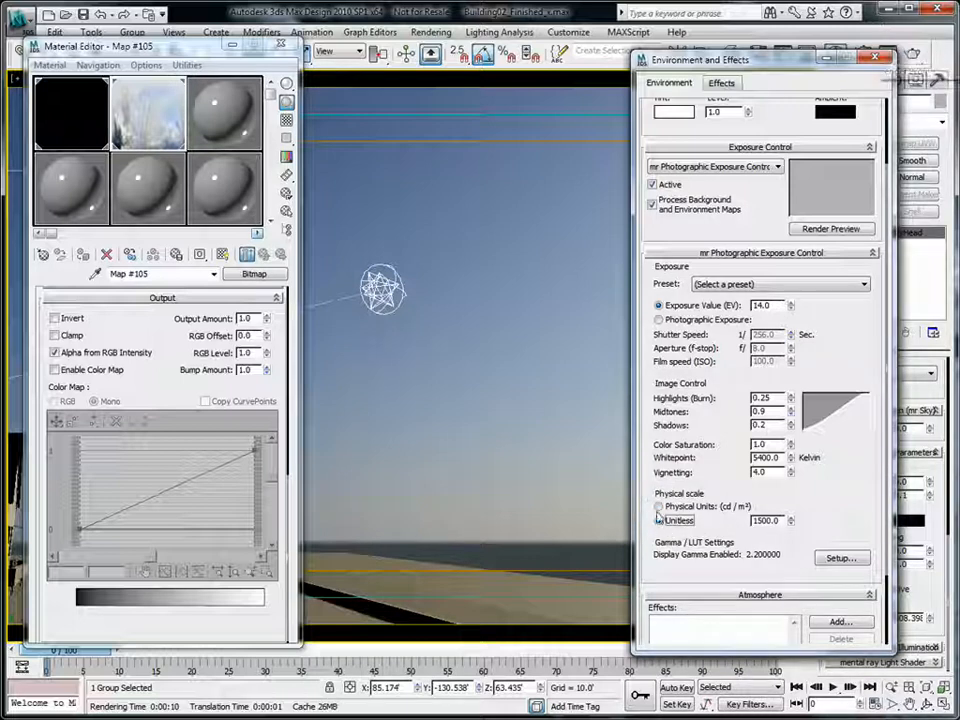
left_click(921, 58)
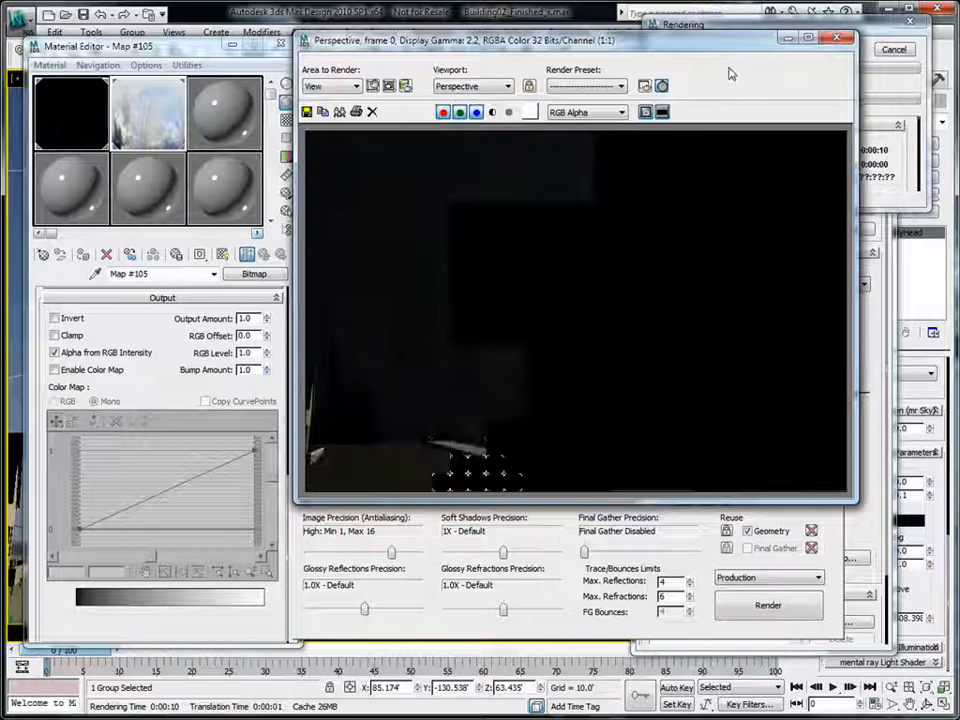
left_click(893, 50)
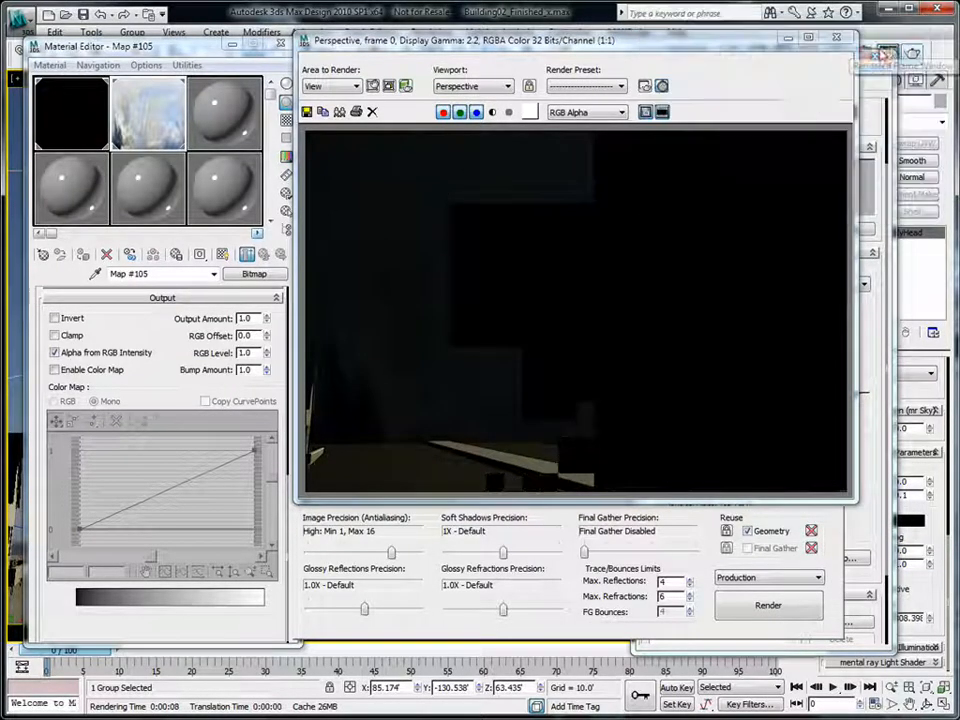
left_click(838, 41)
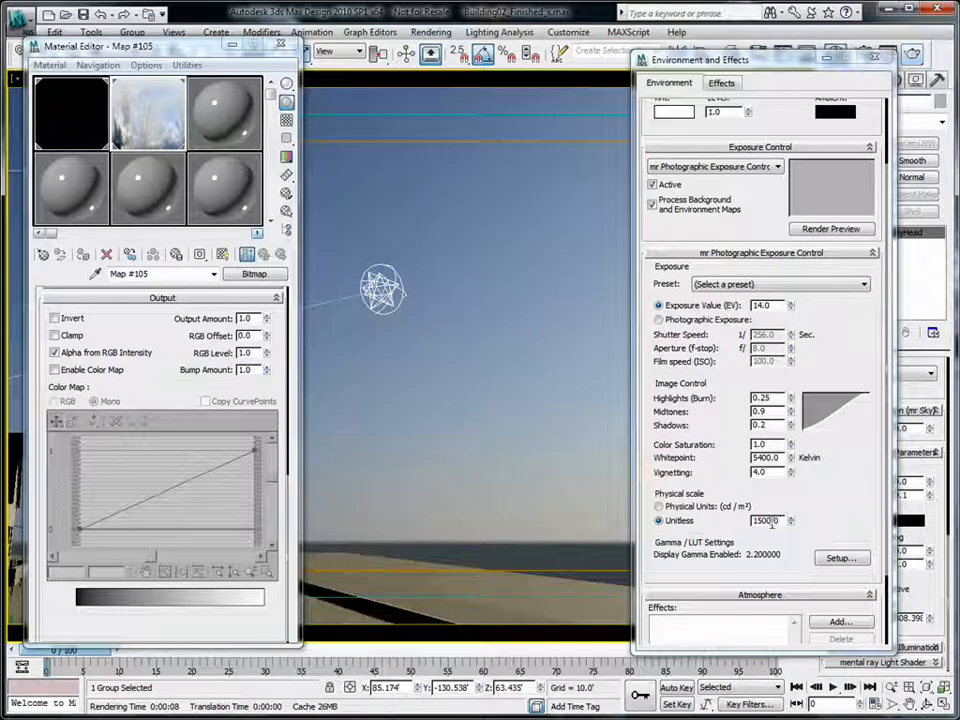
- Set the Unitless physical scale to 80000, render the view, and close the rendered image
double_click(770, 521)
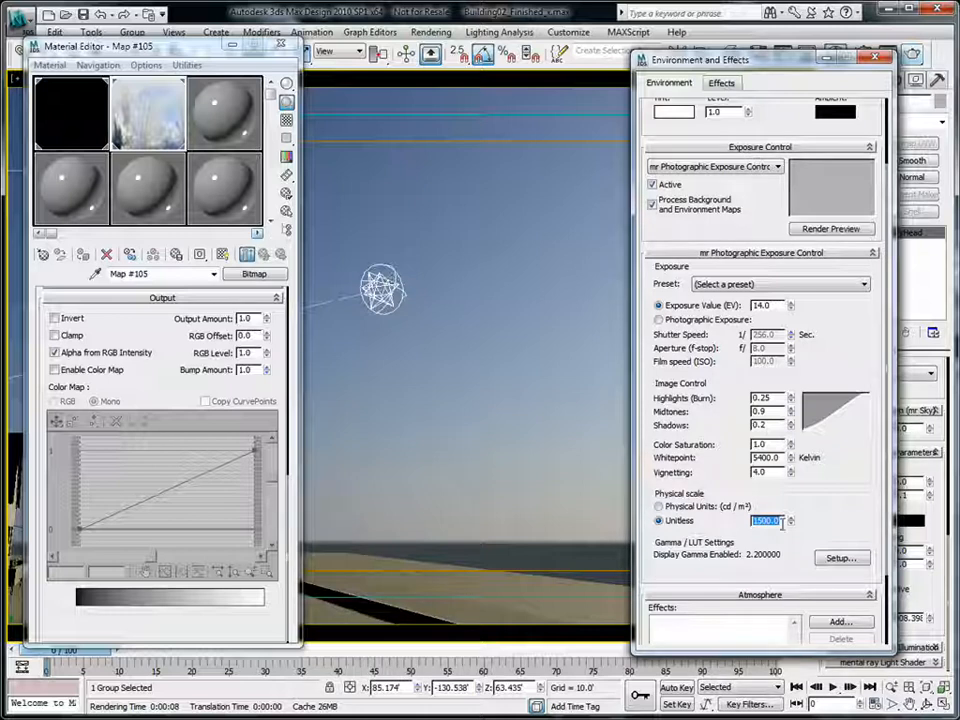
type("8")
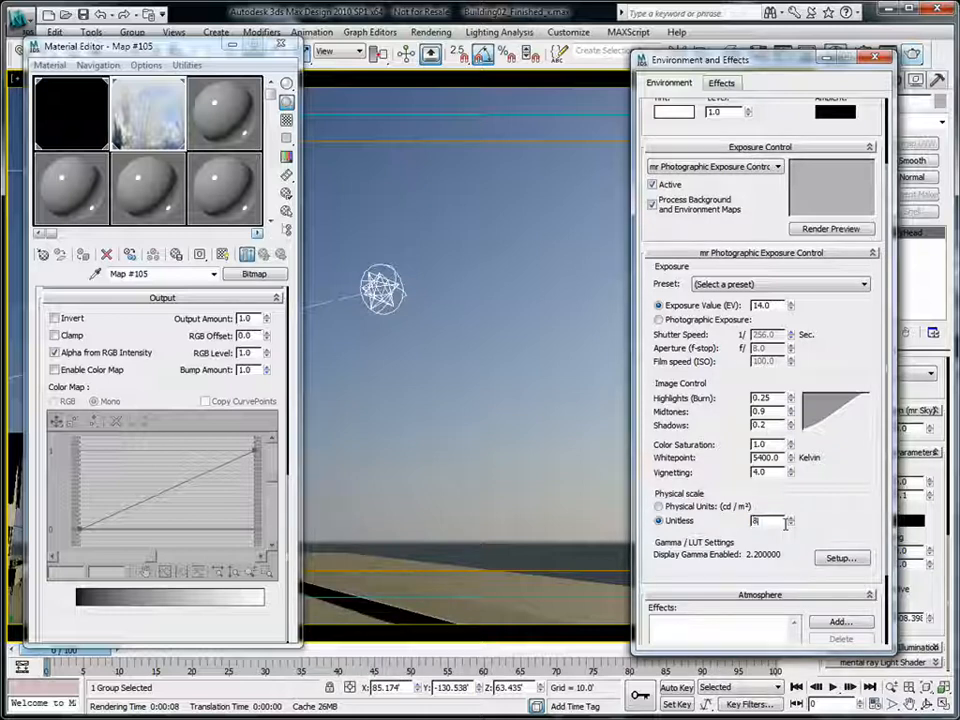
type("0000")
key("Tab")
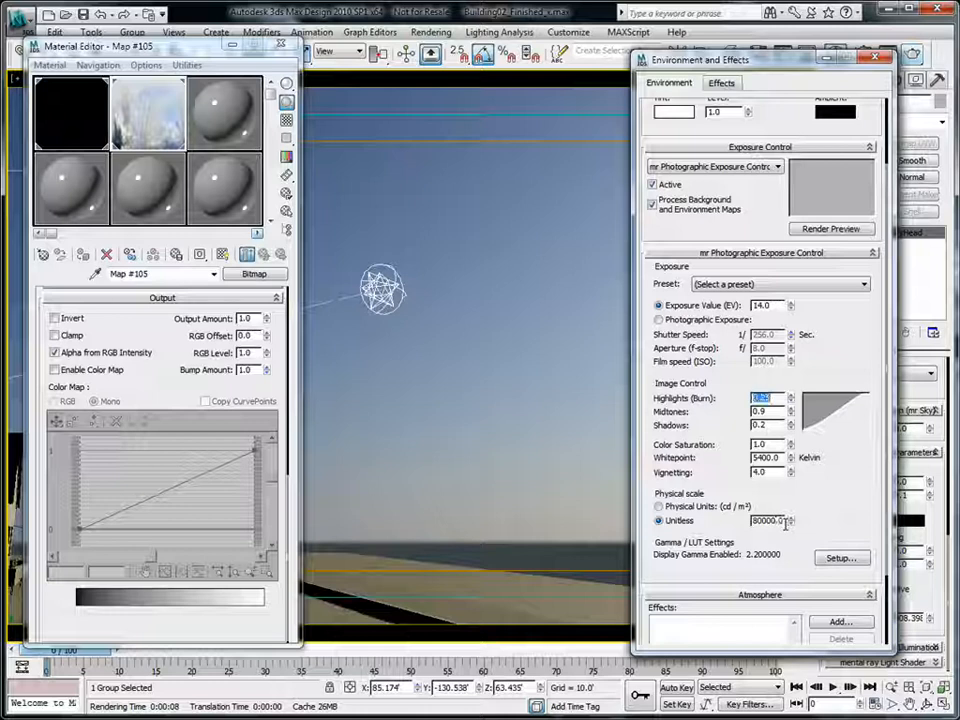
left_click(912, 55)
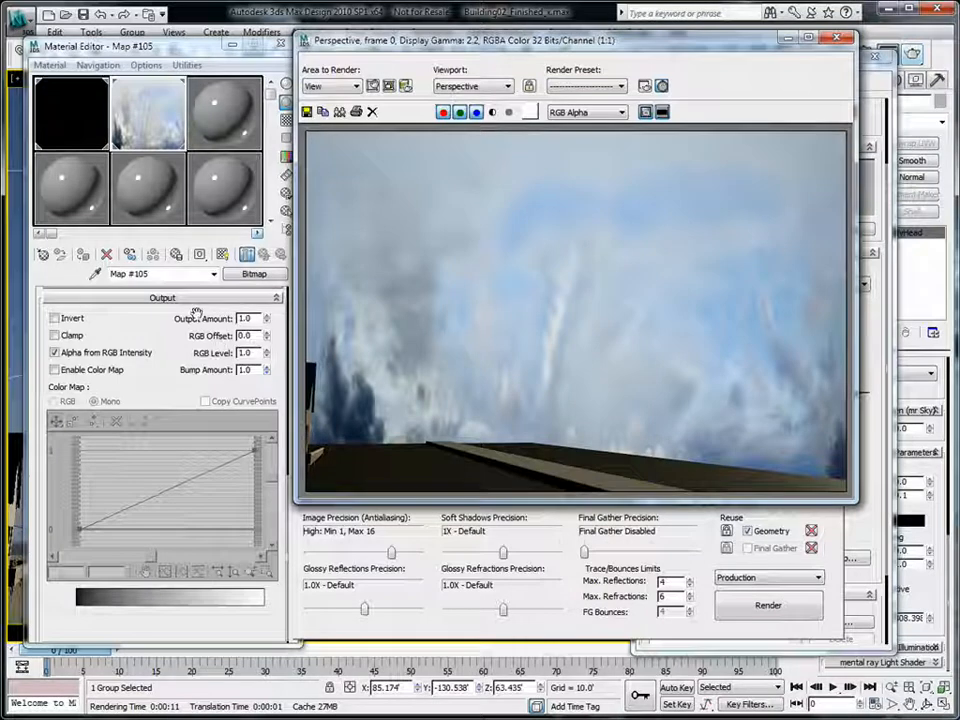
left_click(835, 38)
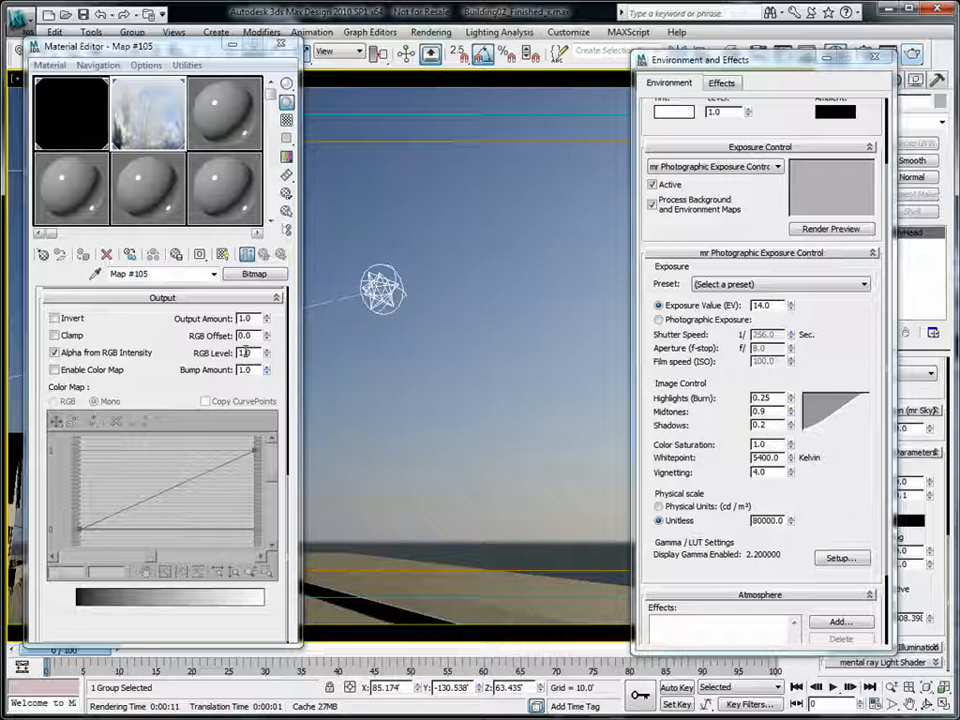
- Change the background bitmap's environment mapping from Screen to Spherical Environment
scroll(288, 320, "up", 10)
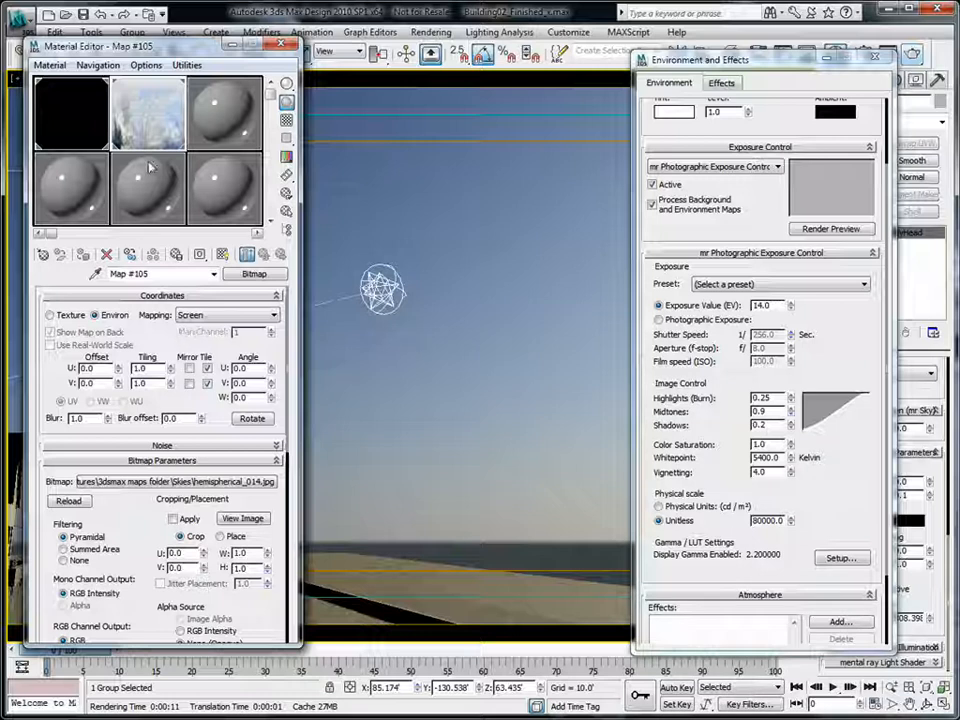
left_click(252, 316)
left_click(215, 325)
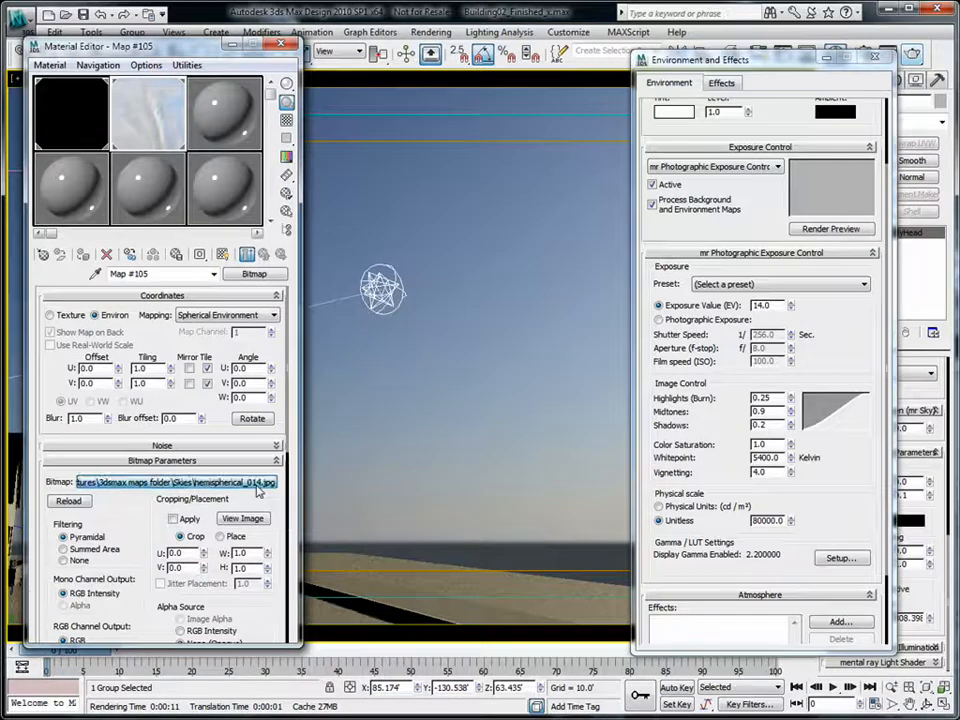
left_click(160, 481)
left_click(665, 390)
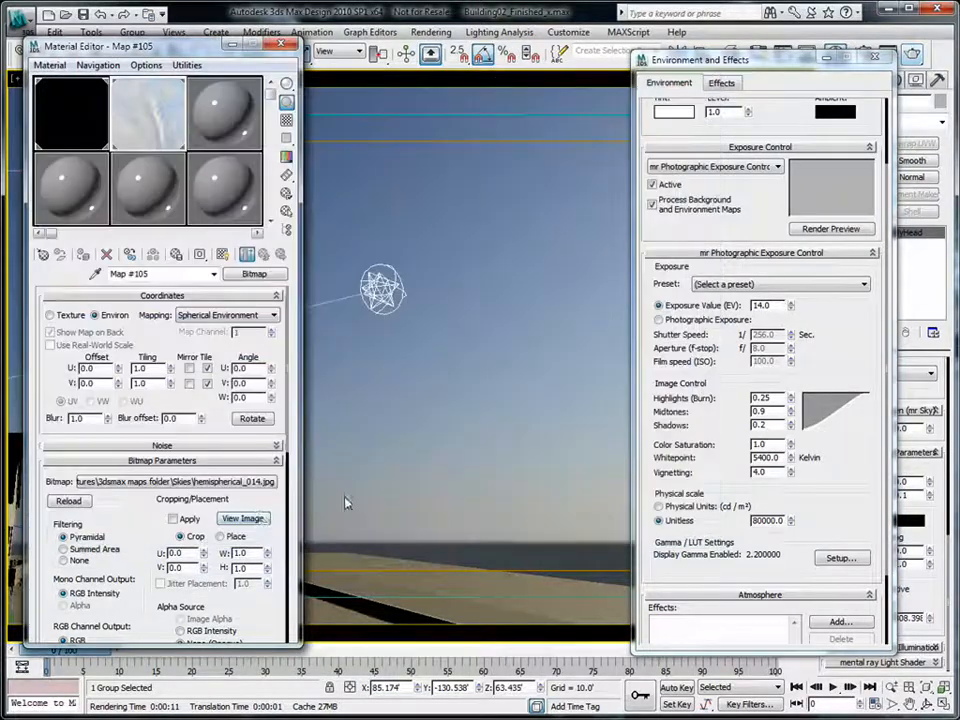
- View the full hemispherical_014.jpg image, examining its lower edge and both sides, and close the viewer
left_click(242, 578)
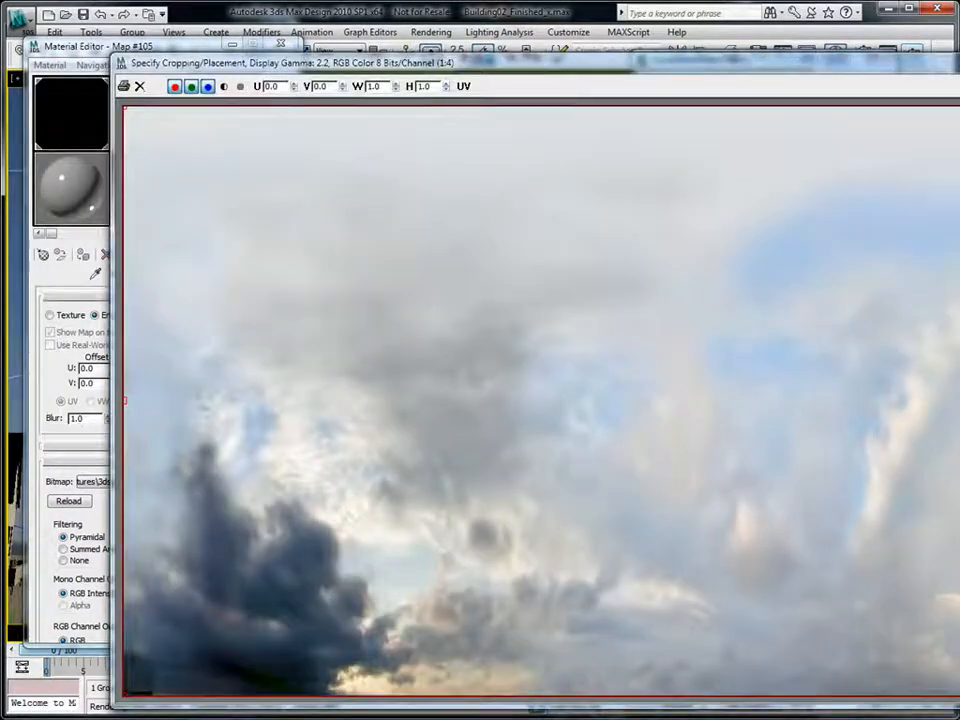
left_click_drag(959, 55, 943, 208)
left_click_drag(851, 214, 751, 106)
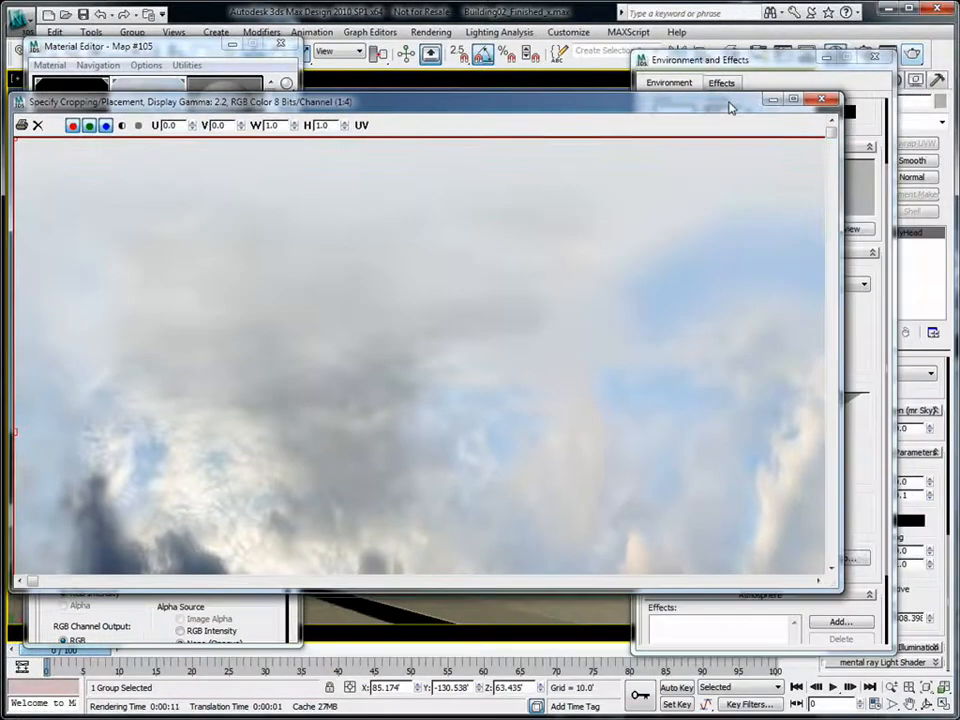
left_click_drag(841, 589, 928, 628)
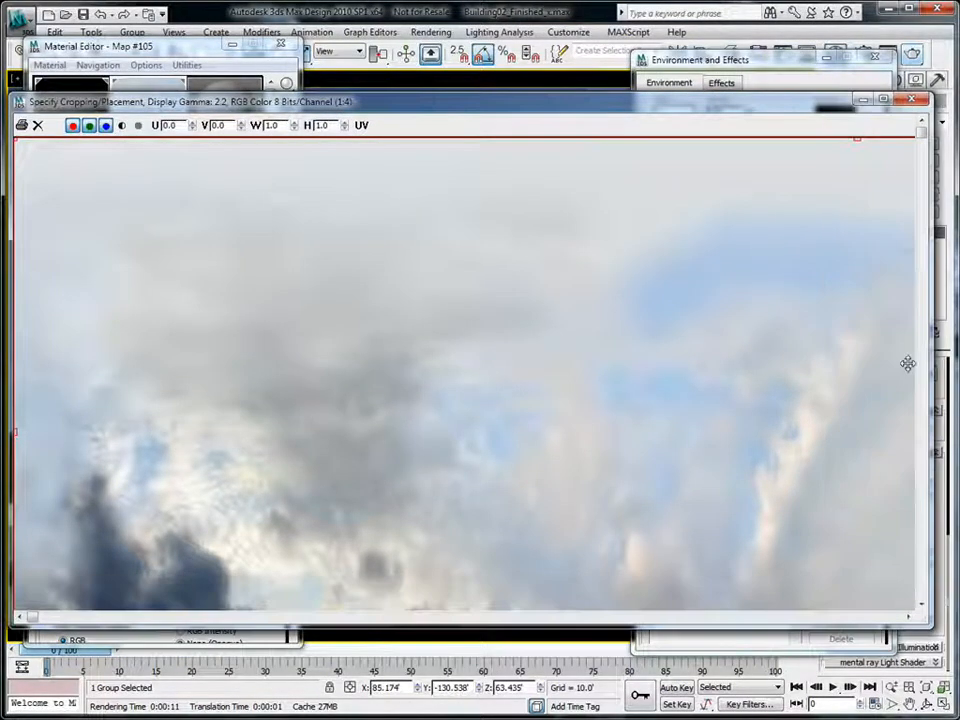
left_click_drag(922, 146, 955, 617)
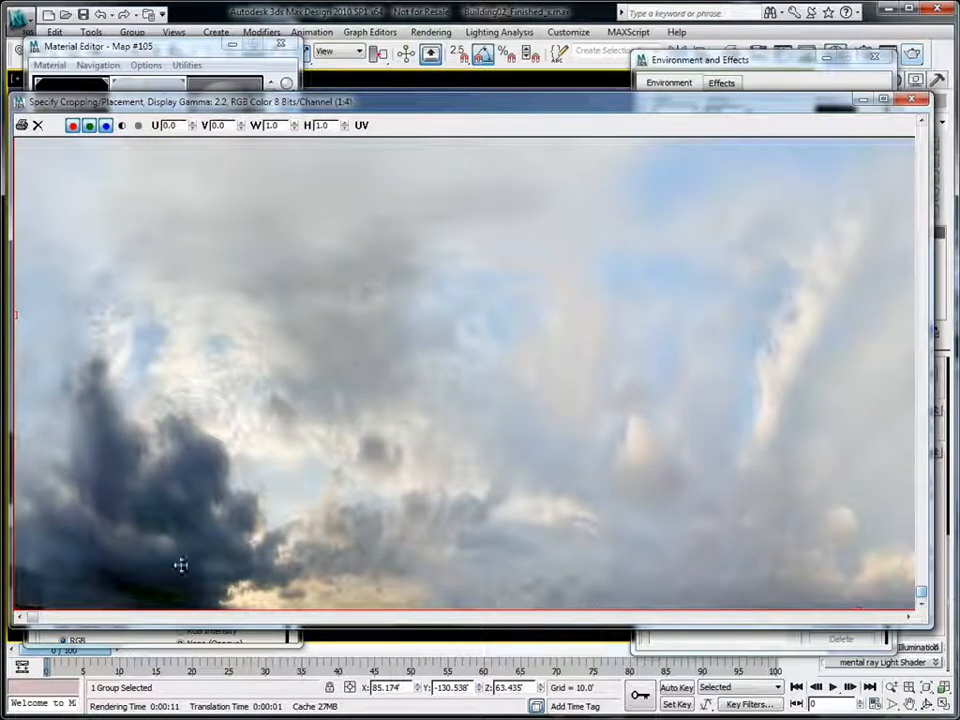
left_click_drag(30, 618, 933, 557)
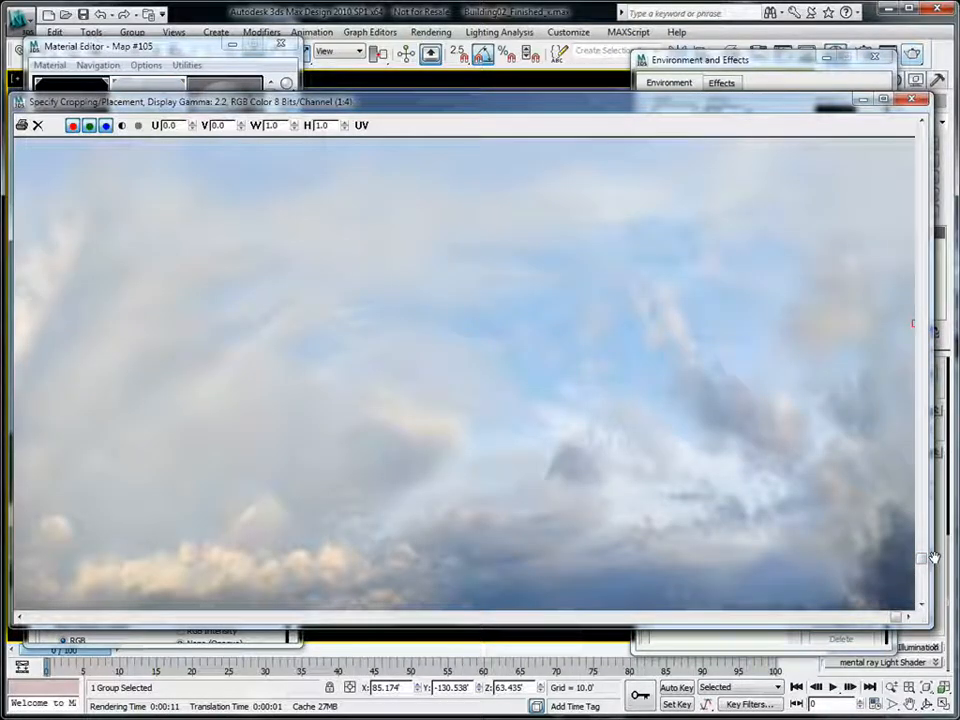
left_click_drag(775, 104, 795, 107)
left_click(933, 106)
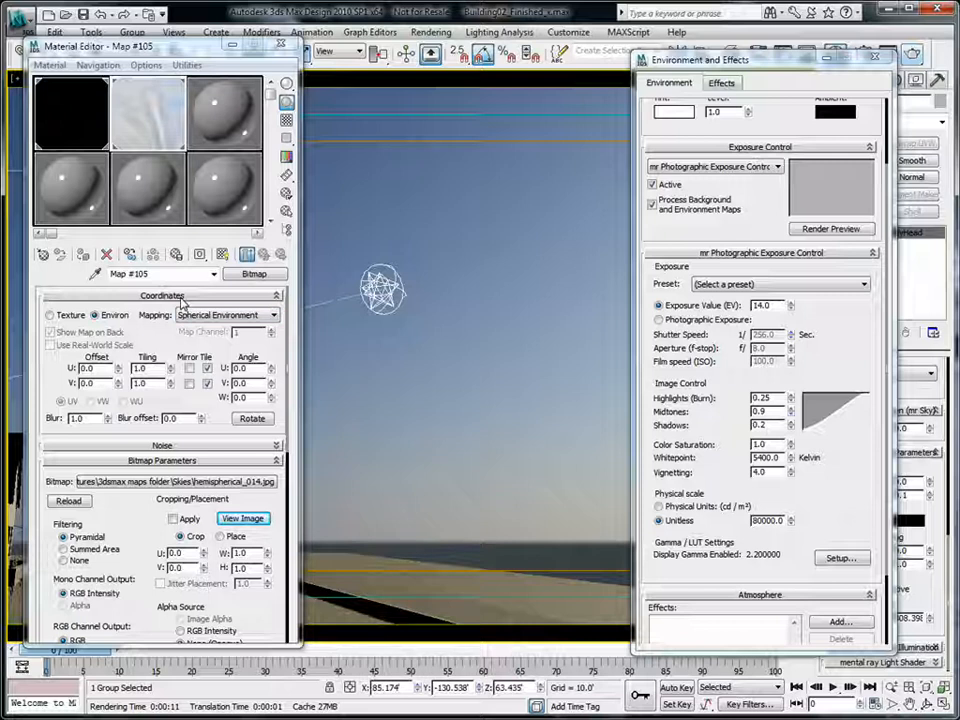
- Set the background bitmap's V Offset to -0.5, turn on V mirroring, and check the enlarged map preview
double_click(102, 384)
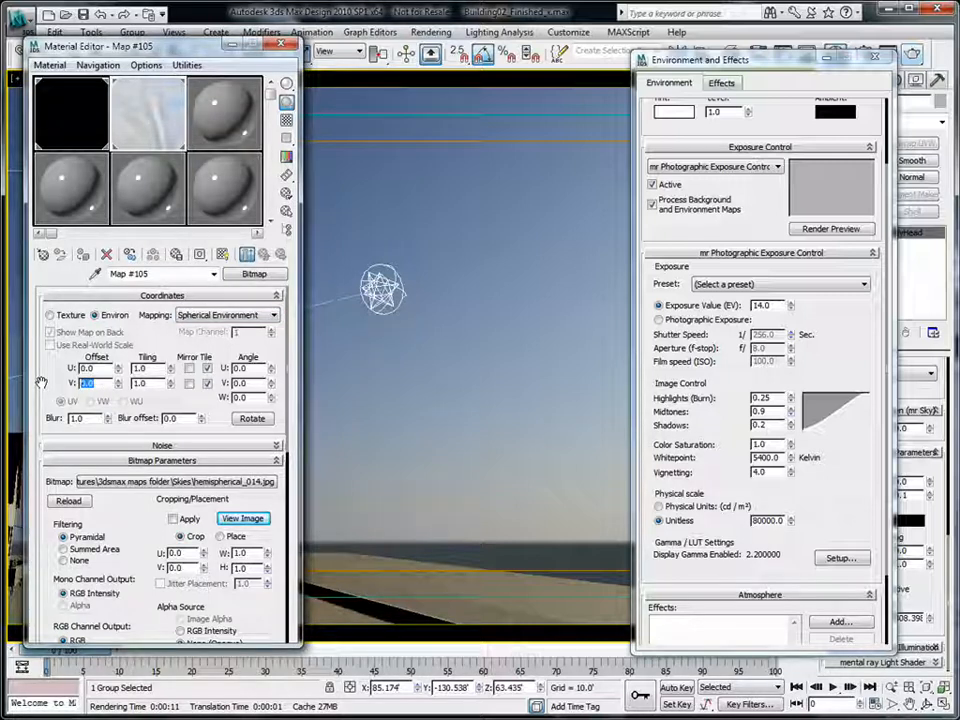
type("-0")
type(".5")
key("Tab")
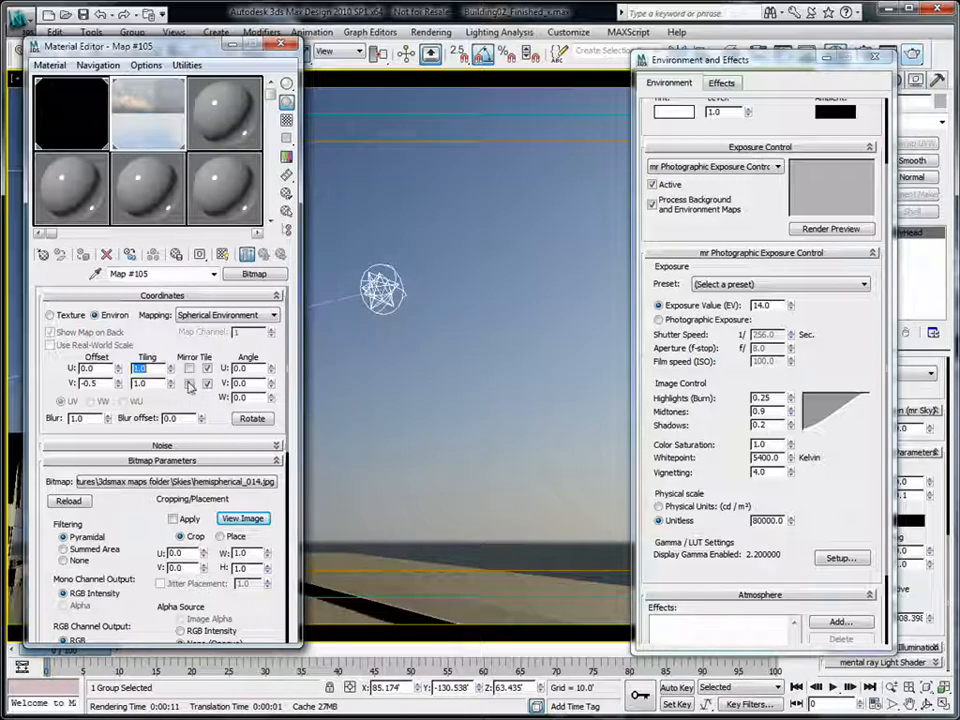
left_click(189, 383)
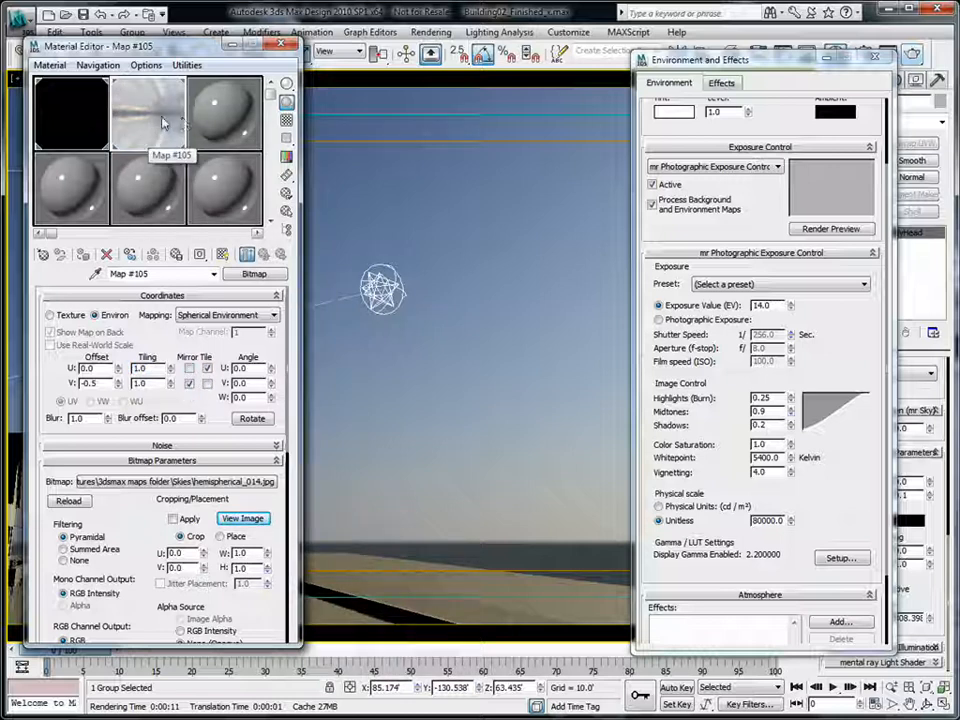
double_click(163, 122)
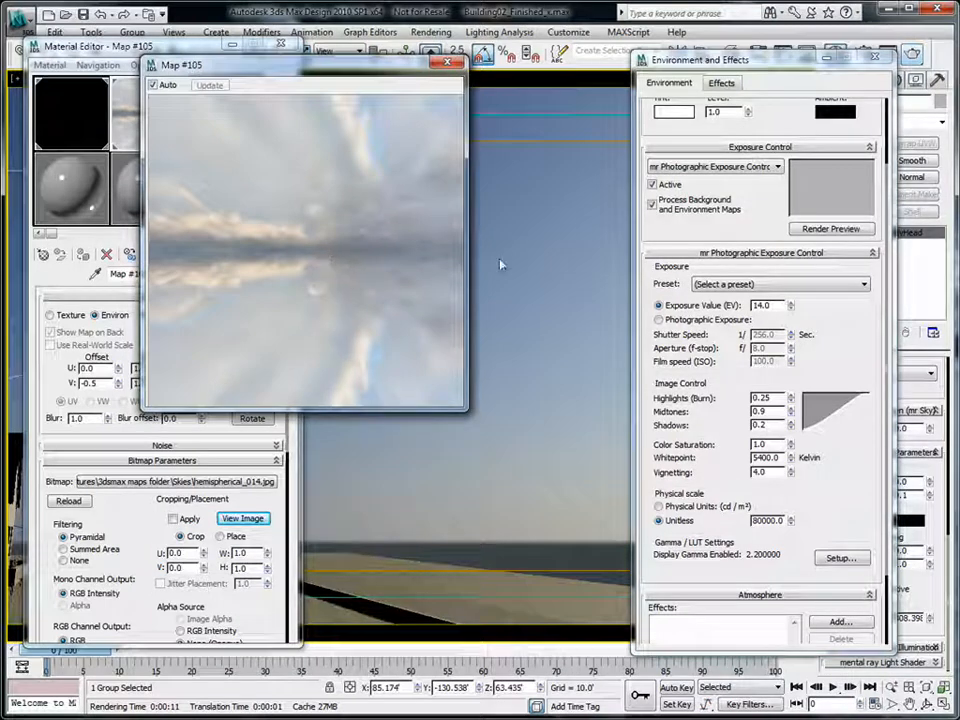
left_click(446, 62)
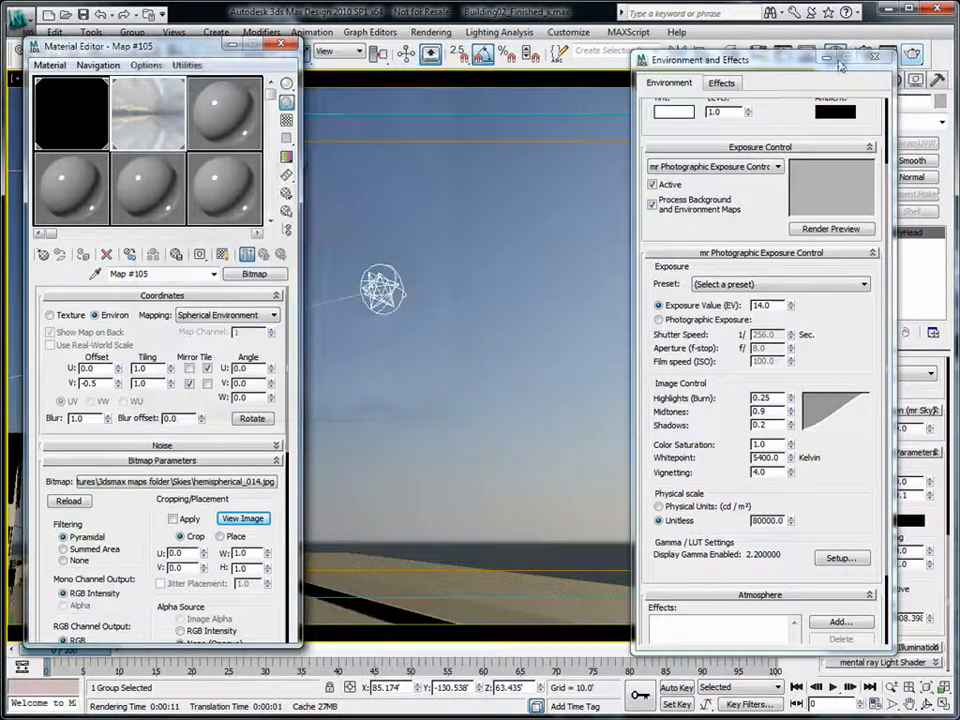
- Close the environment and material windows, create a camera from the adjusted Perspective view, and give it a 20mm stock lens
left_click(877, 60)
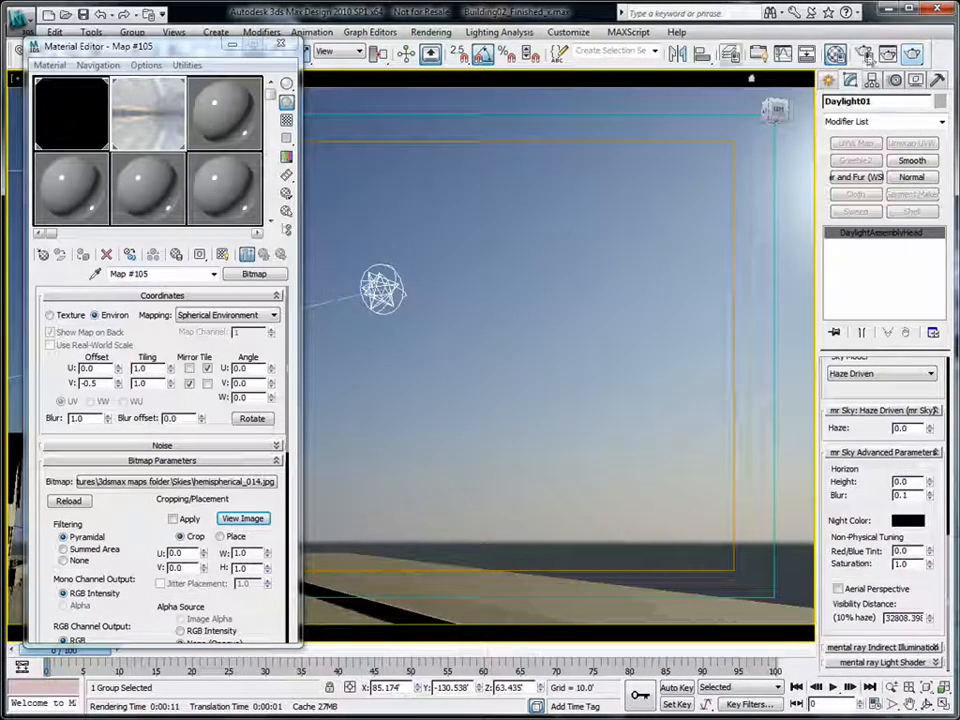
left_click(281, 44)
middle_click_drag(482, 380, 471, 373)
left_click(891, 687)
mouse_move(253, 368)
left_mouse_down()
mouse_move(253, 403)
mouse_move(257, 362)
left_mouse_up()
mouse_move(365, 372)
middle_mouse_down()
mouse_move(394, 379)
mouse_move(349, 369)
mouse_move(356, 386)
middle_mouse_up()
key("ctrl+c")
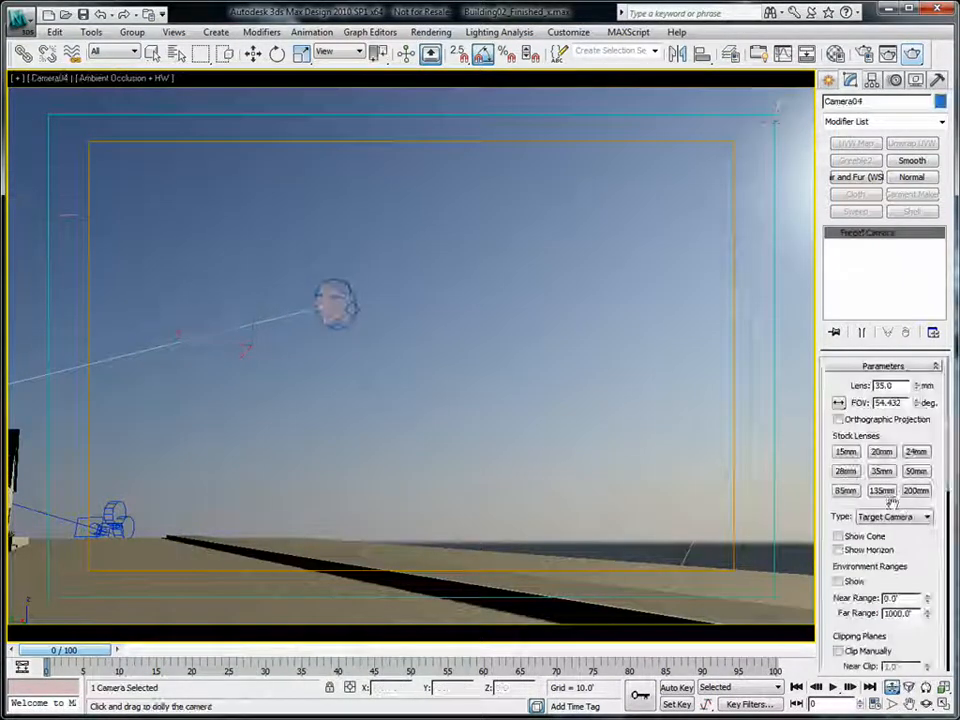
left_click(880, 452)
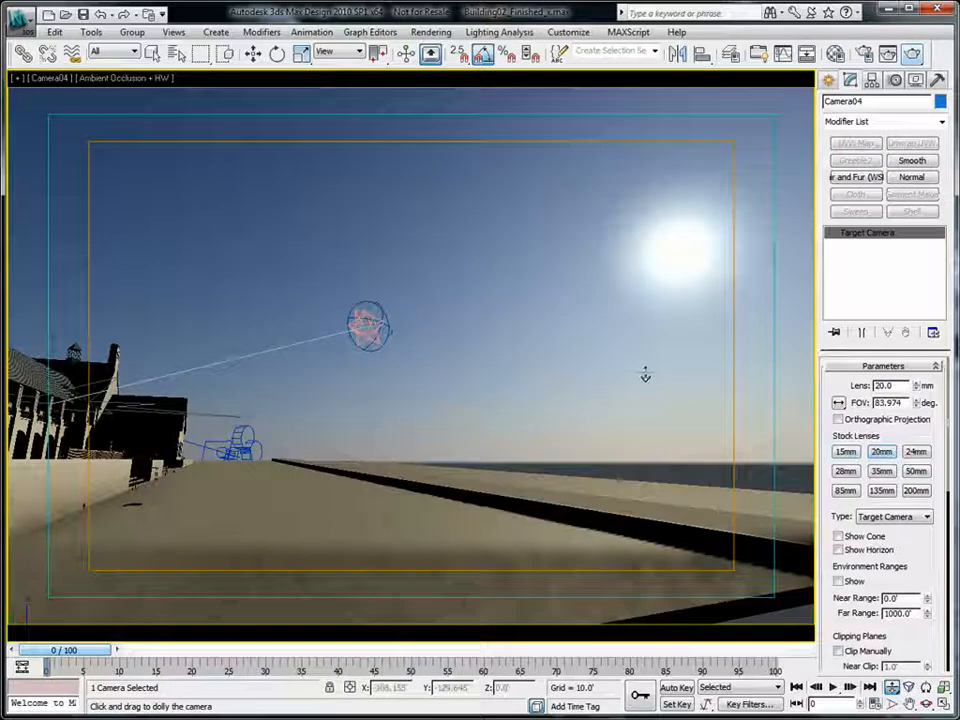
- Pan the Camera04 view slightly, render it, and move the rendered frame aside to reach the exposure settings
middle_click_drag(641, 379, 572, 328)
left_click(920, 57)
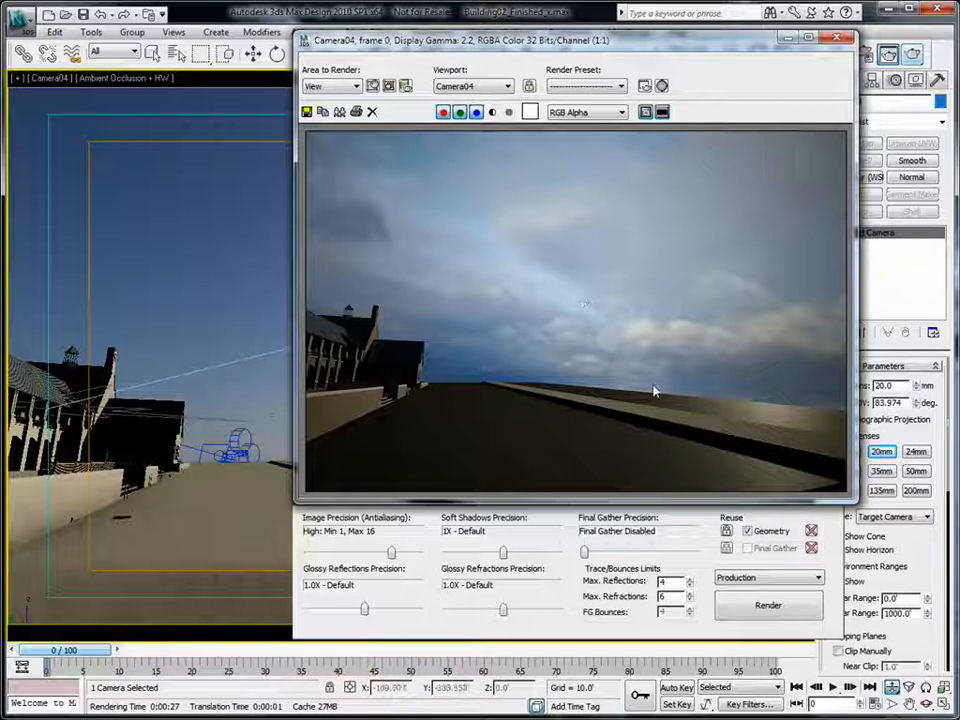
left_click_drag(716, 43, 686, 50)
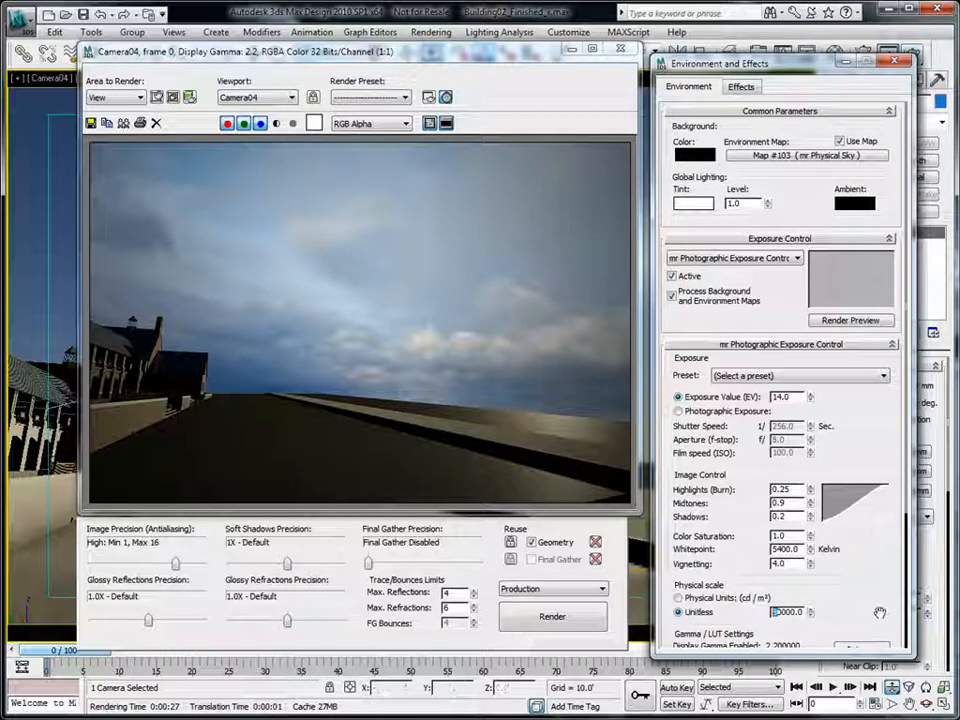
- Test the photographic exposure's Unitless physical scale at 100000 by rendering Camera04, and return the scale to 80000
key("Tab")
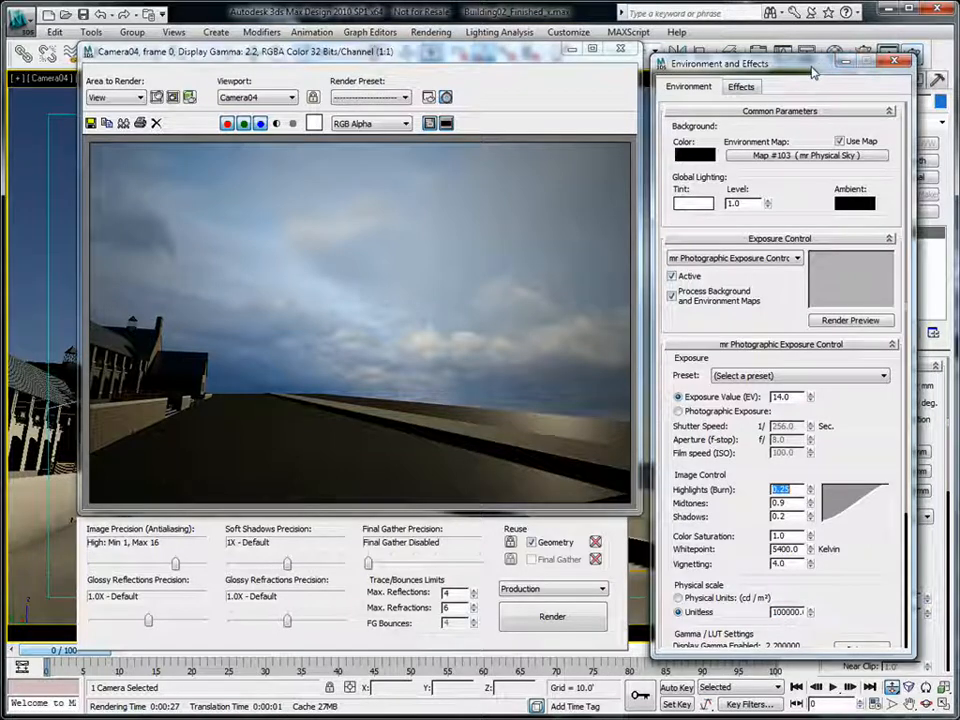
left_click_drag(815, 70, 816, 88)
left_click(552, 616)
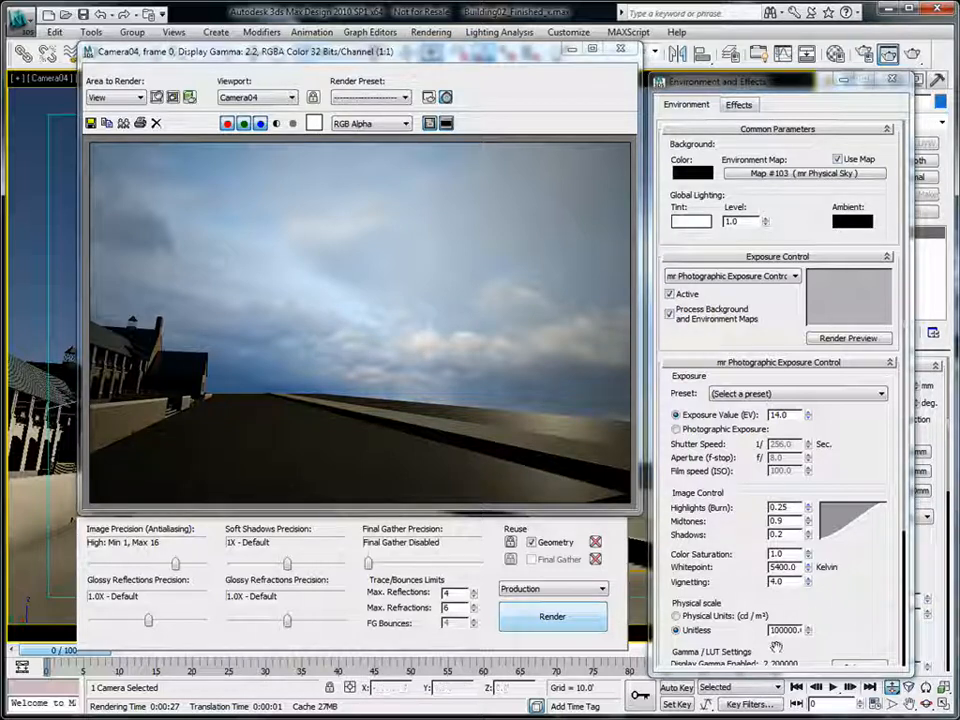
left_click_drag(778, 631, 755, 630)
key("Tab")
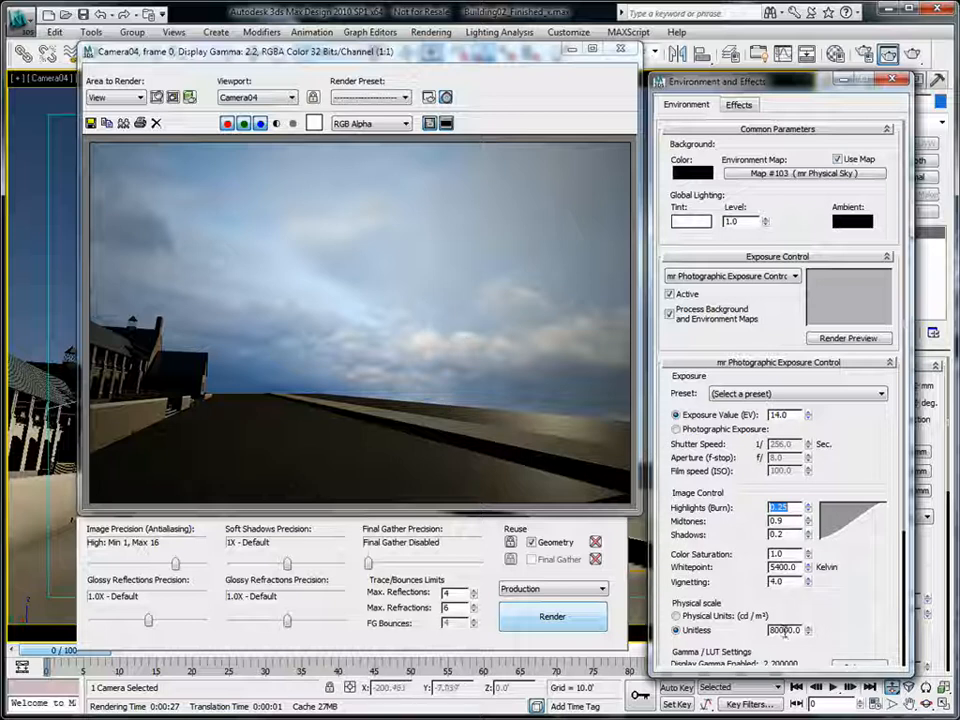
- Set the Exposure Value (EV) to 10, start a test render of Camera04, and cancel and close it
left_click_drag(794, 418, 771, 420)
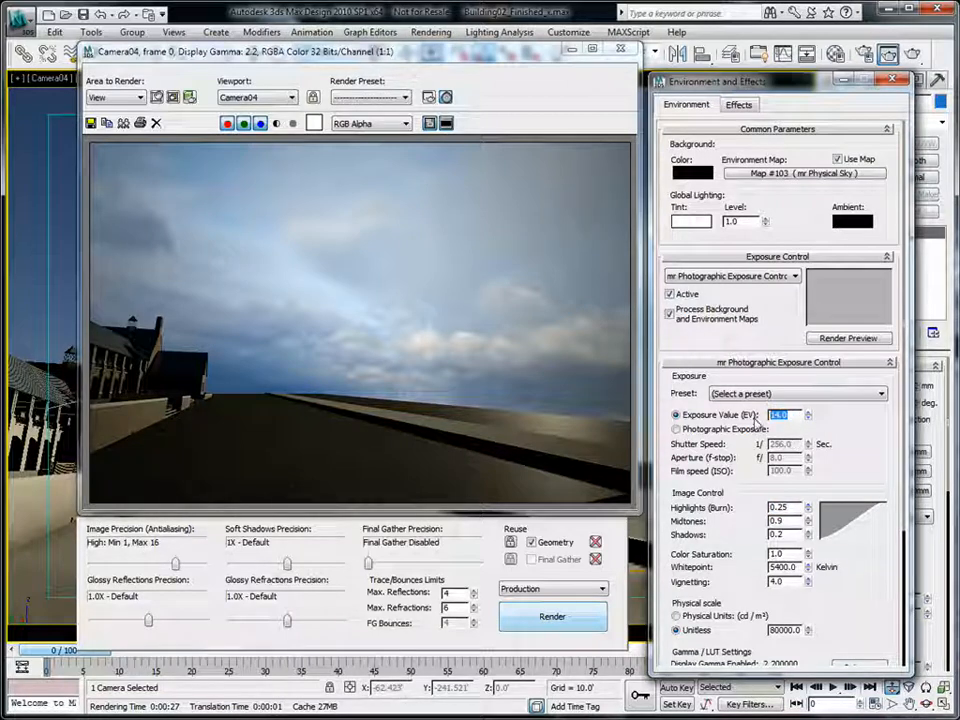
type("10")
key("Return")
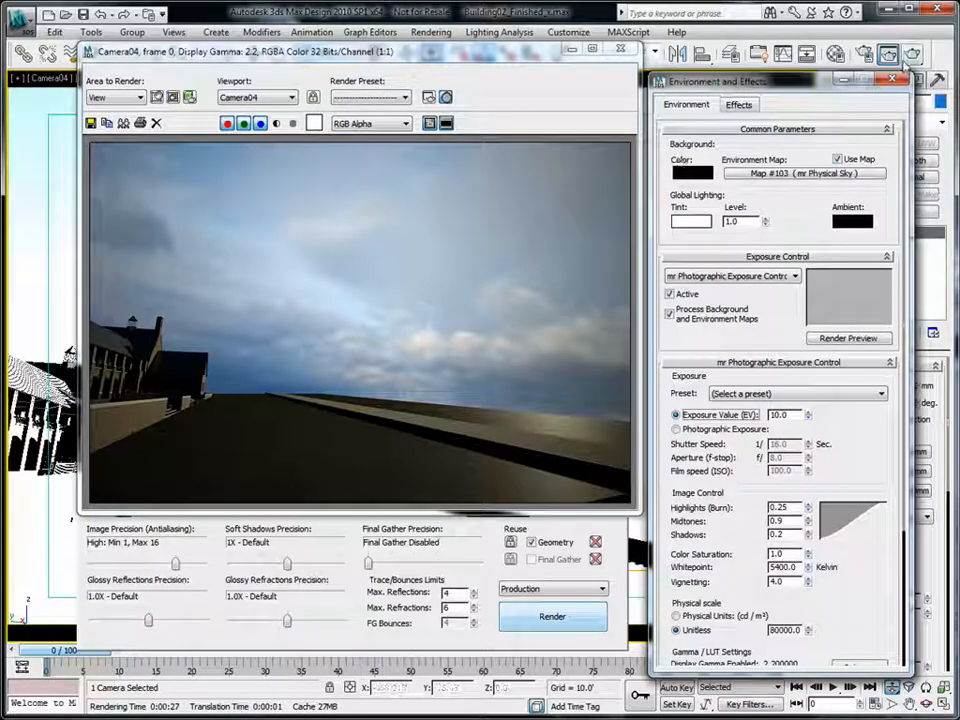
left_click(912, 56)
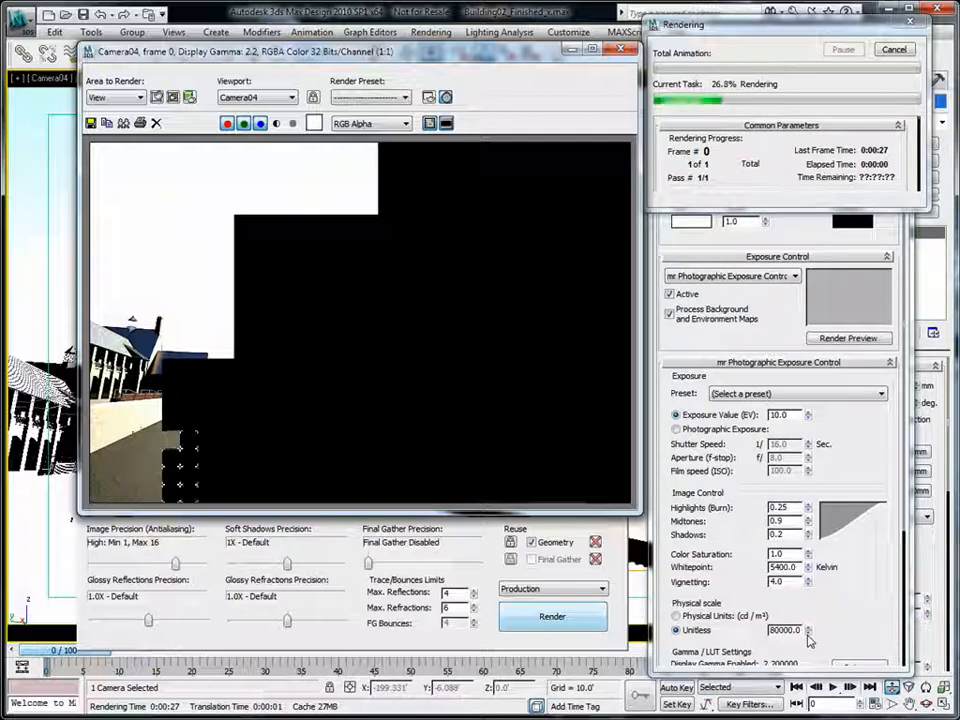
key("Escape")
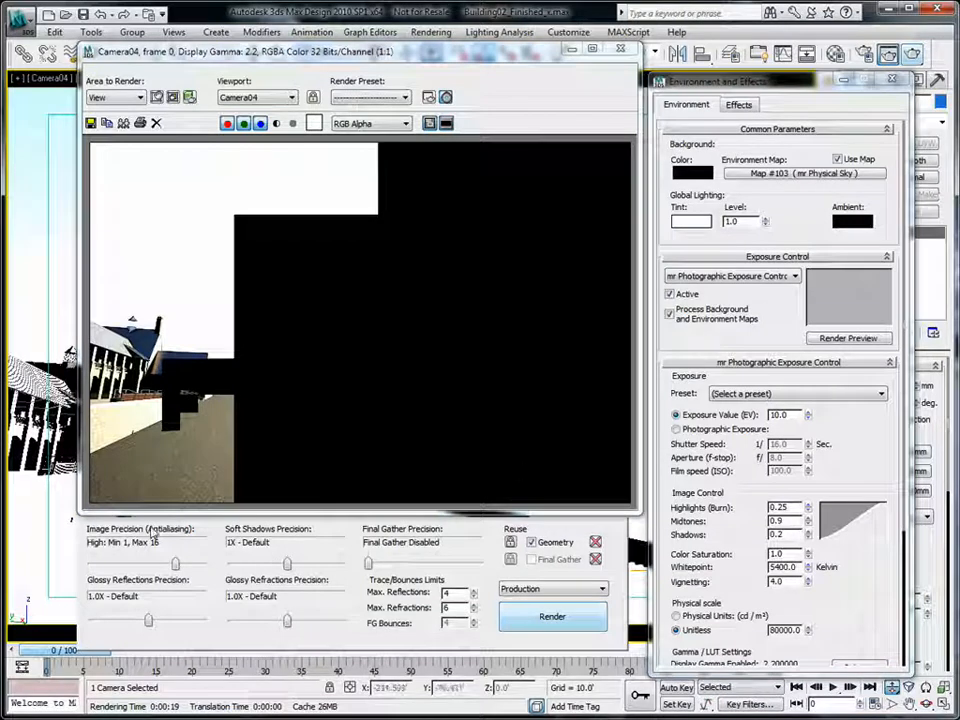
left_click(620, 48)
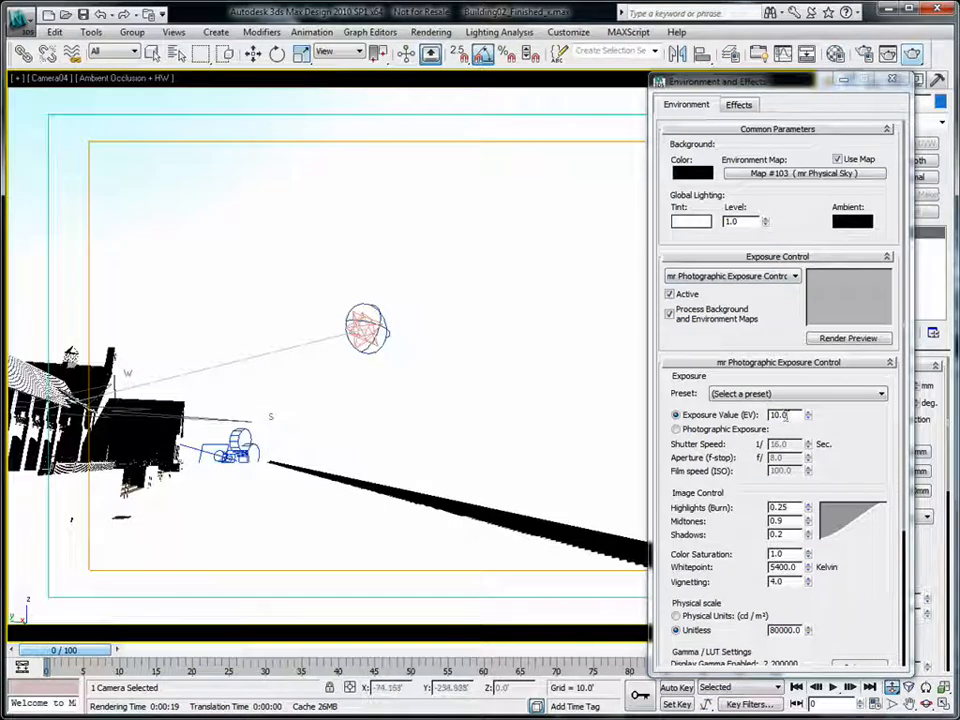
- Set the Exposure Value (EV) back to 14 in the mr Photographic Exposure Control
left_click_drag(788, 416, 722, 430)
type("14")
key("Return")
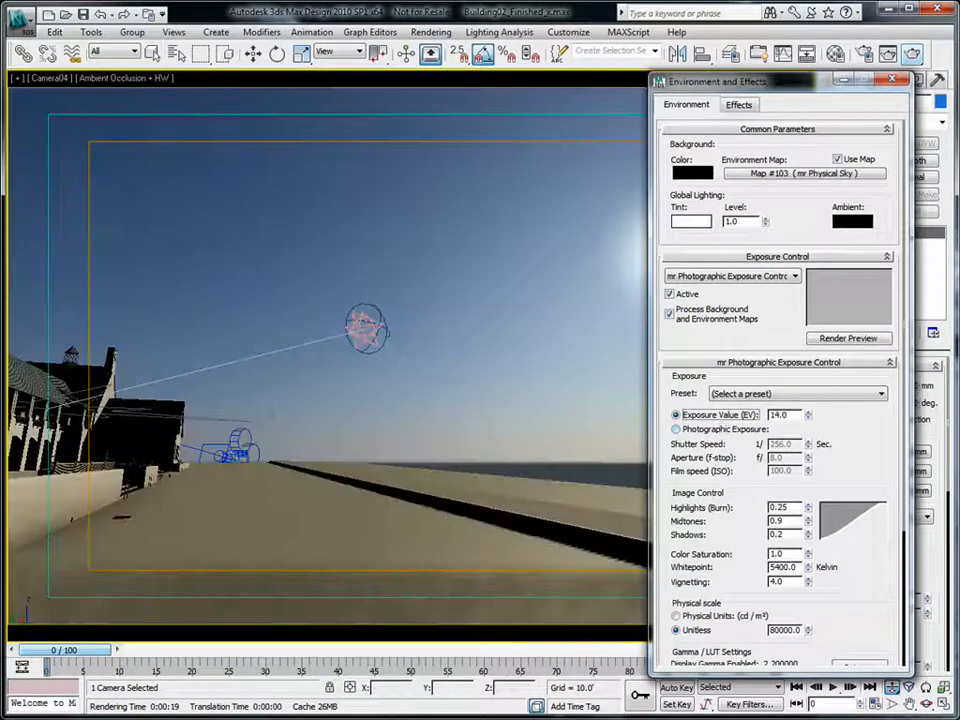
- Open the mr Physical Sky map in the Material Editor and turn off Inherit from mr Sky
left_click(835, 55)
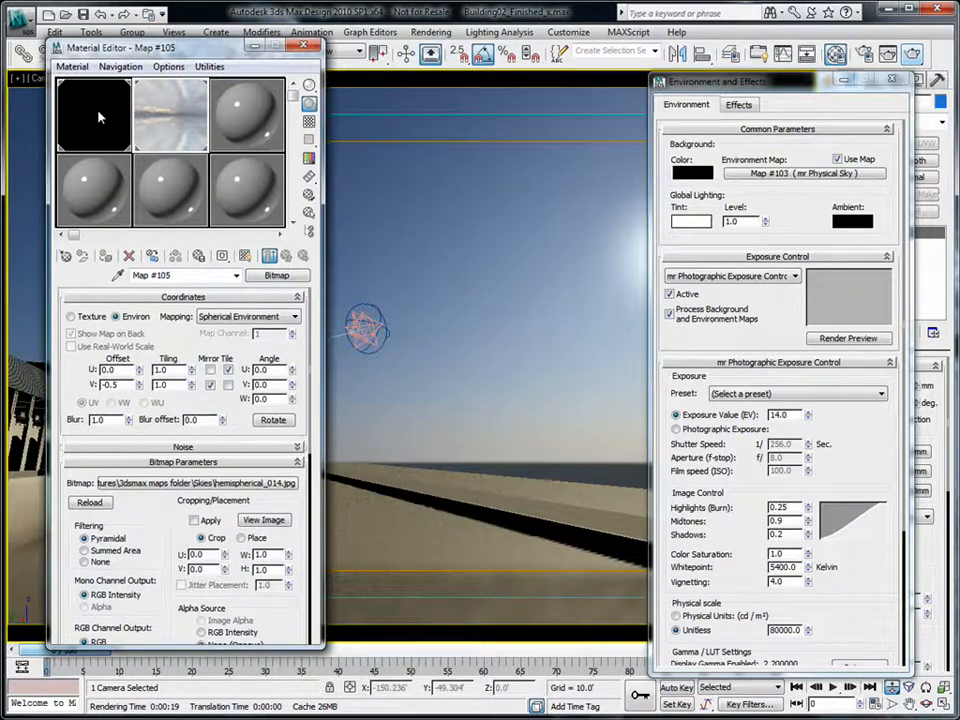
left_click(101, 118)
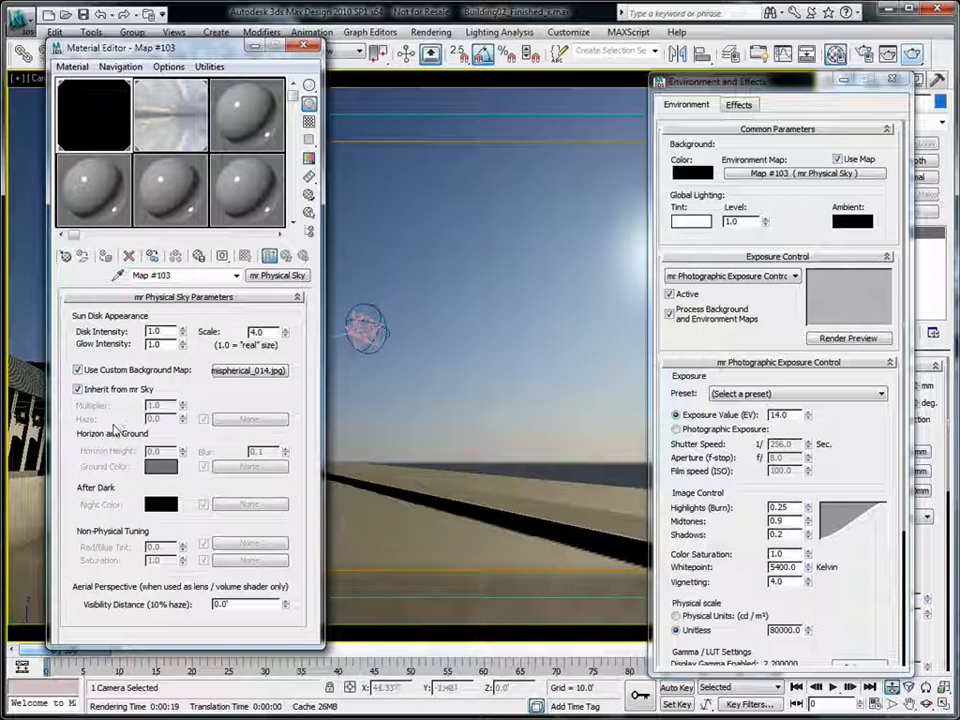
left_click(78, 389)
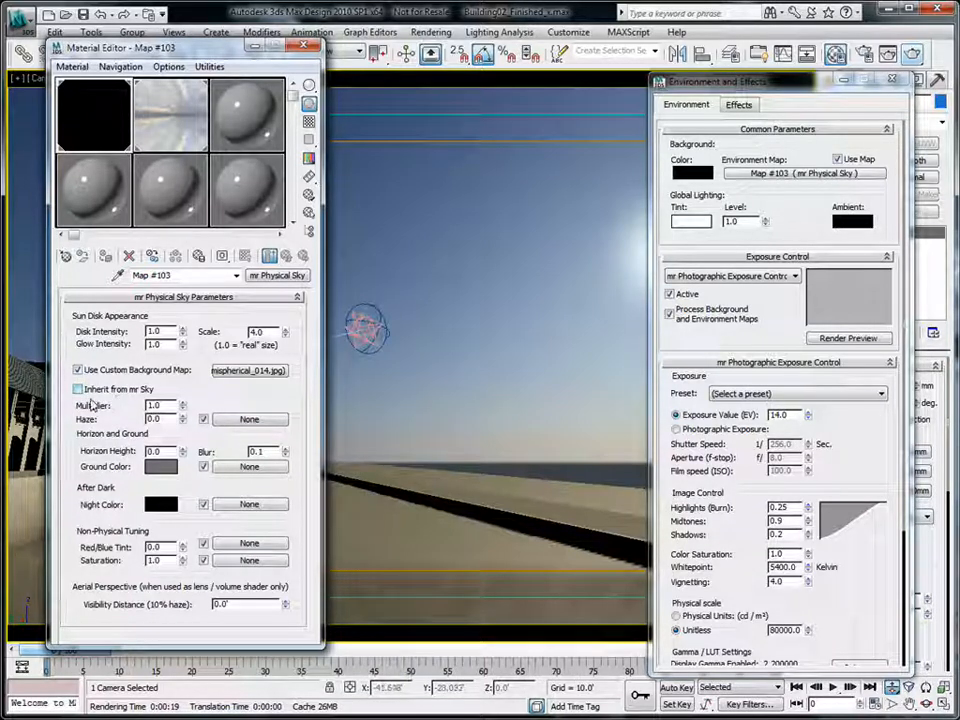
left_click(98, 389)
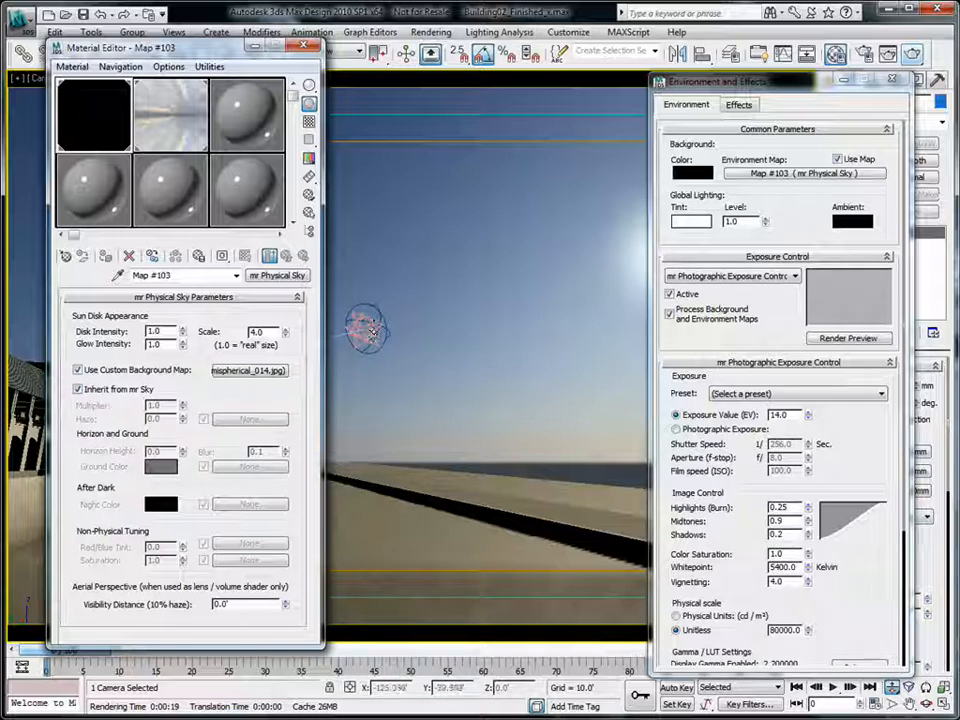
left_click(78, 389)
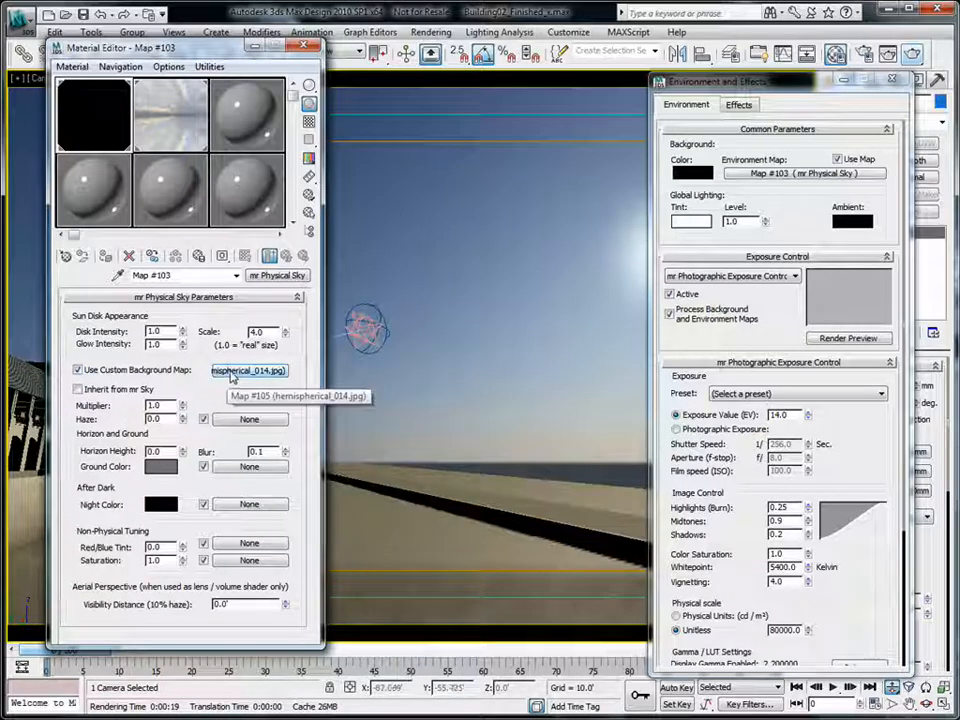
- Swap the hemispherical_014.jpg map into the Haze slot, turn off Use Custom Background Map, and test-render Camera04
left_click_drag(249, 371, 249, 419)
left_click(158, 365)
left_click(150, 391)
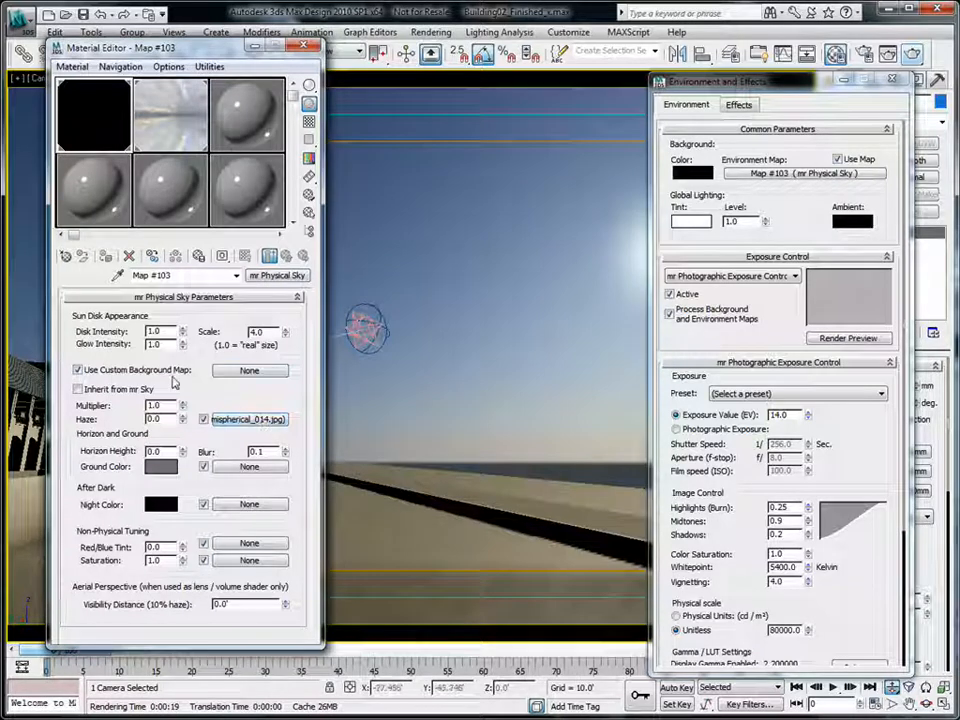
left_click(80, 370)
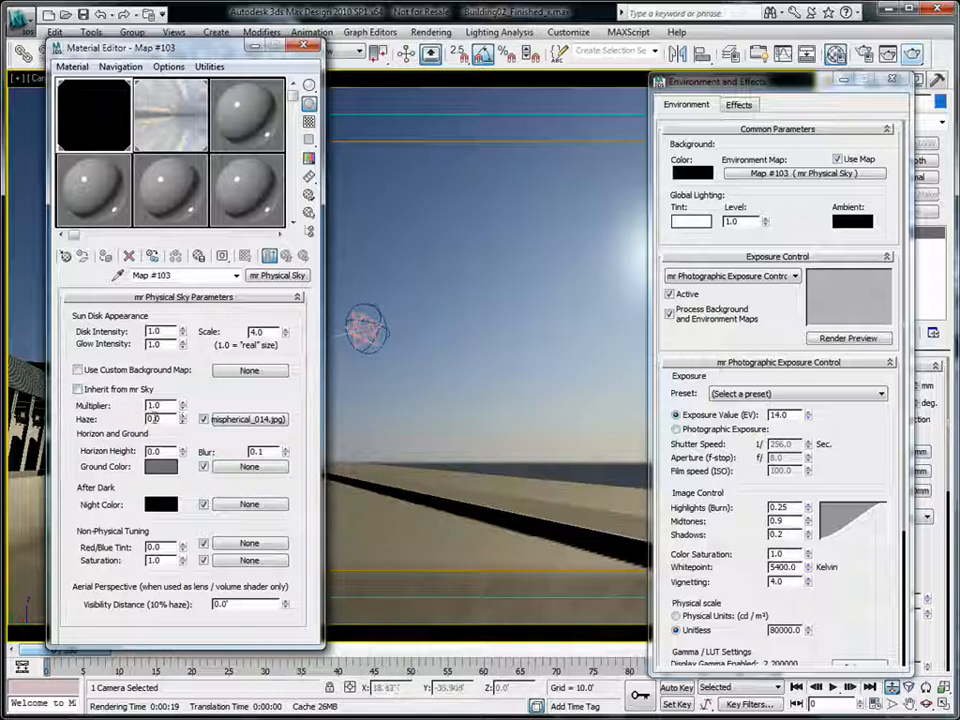
key("shift+q")
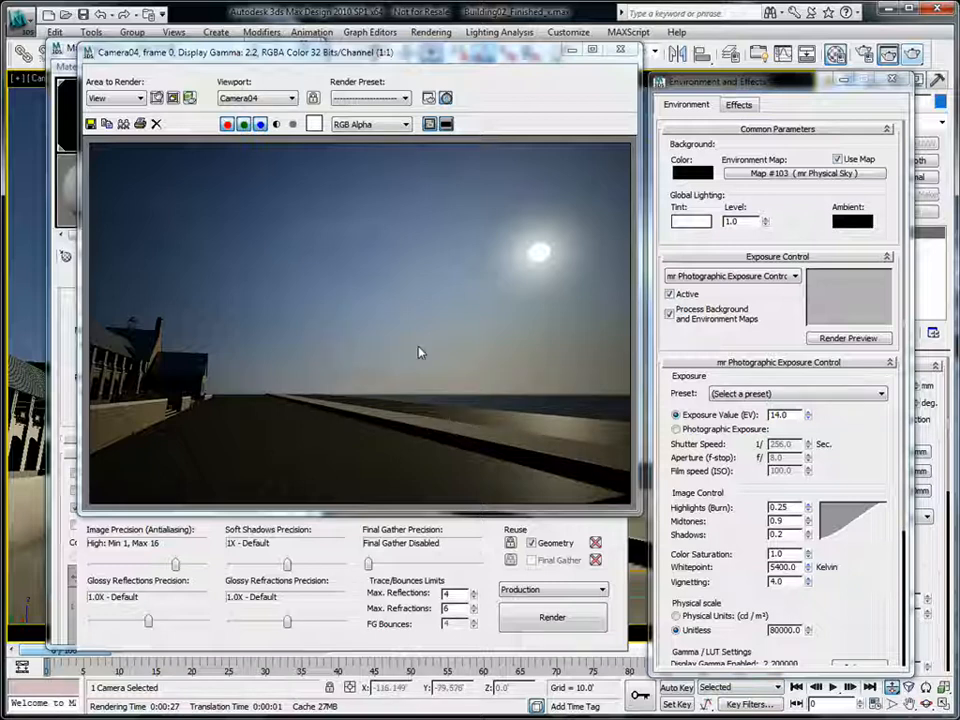
left_click(620, 50)
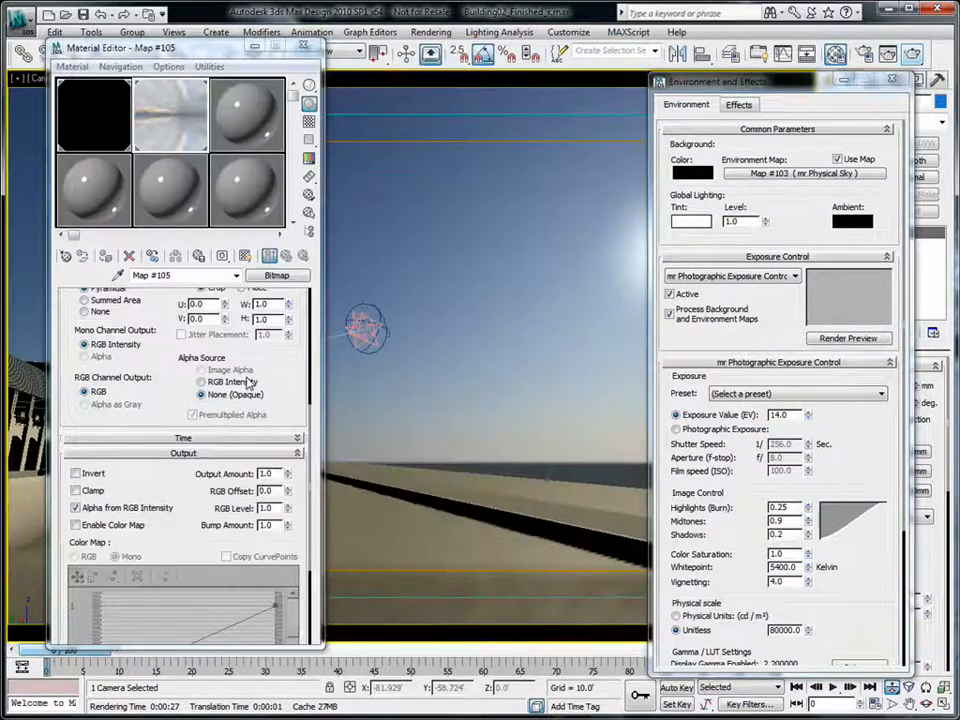
- Set the hemispherical_014.jpg bitmap's Output Amount to 10 and render Camera04 to check the haze-driven sky
left_click(95, 140)
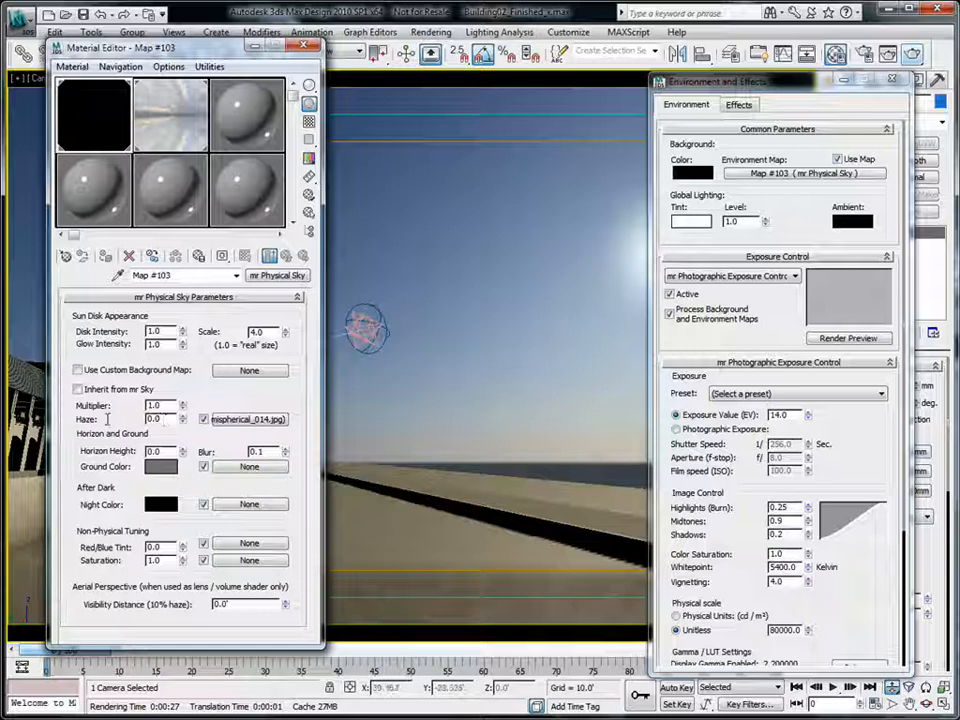
left_click(190, 127)
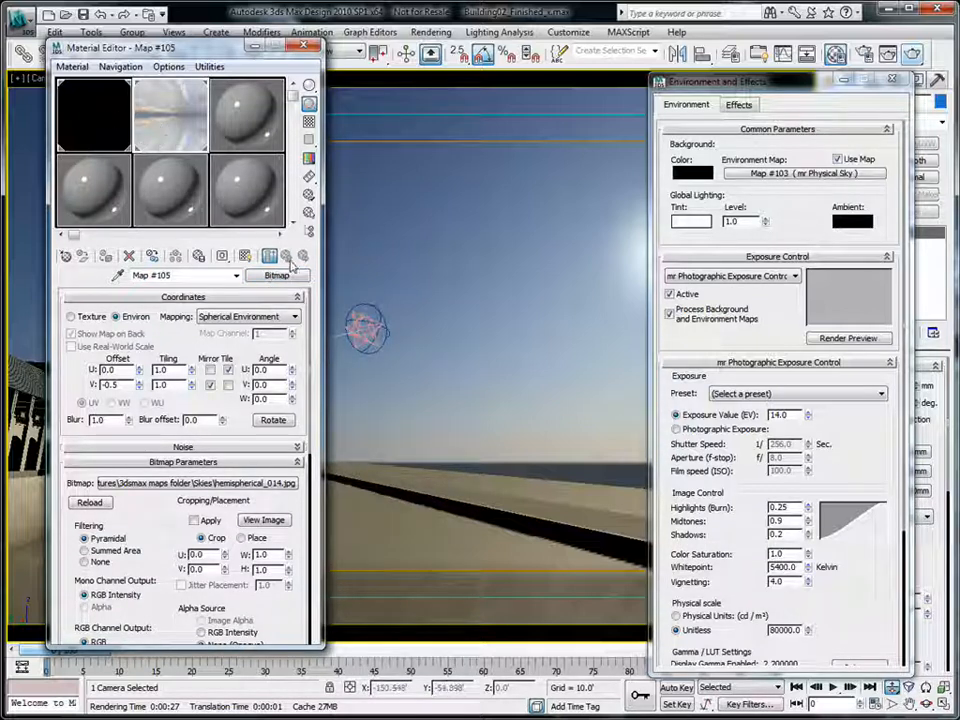
scroll(302, 497, "down", 10)
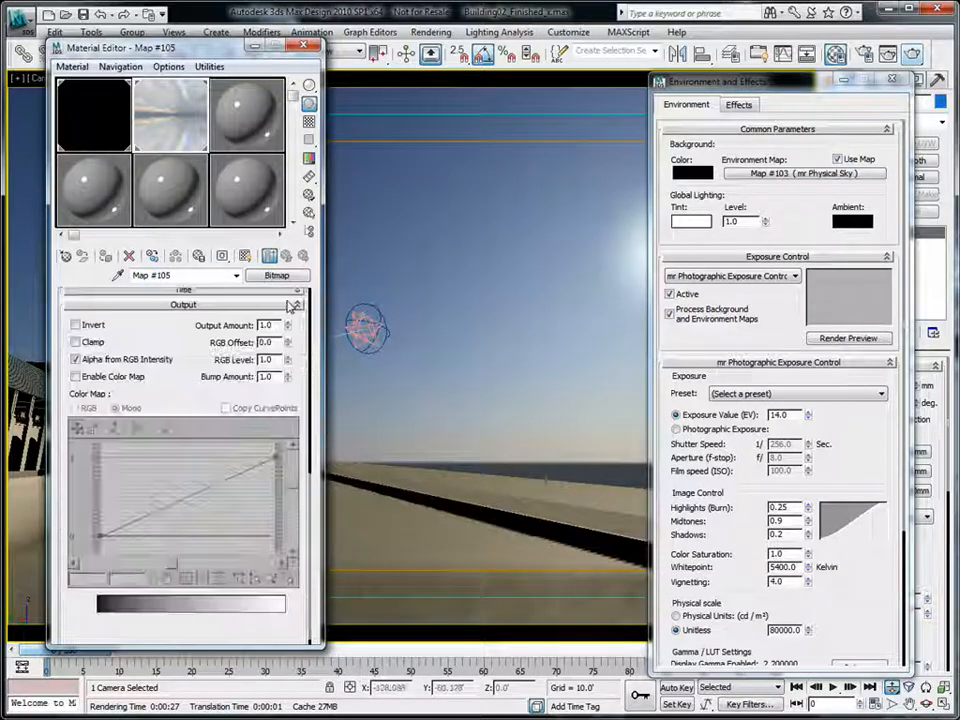
scroll(247, 492, "up", 4)
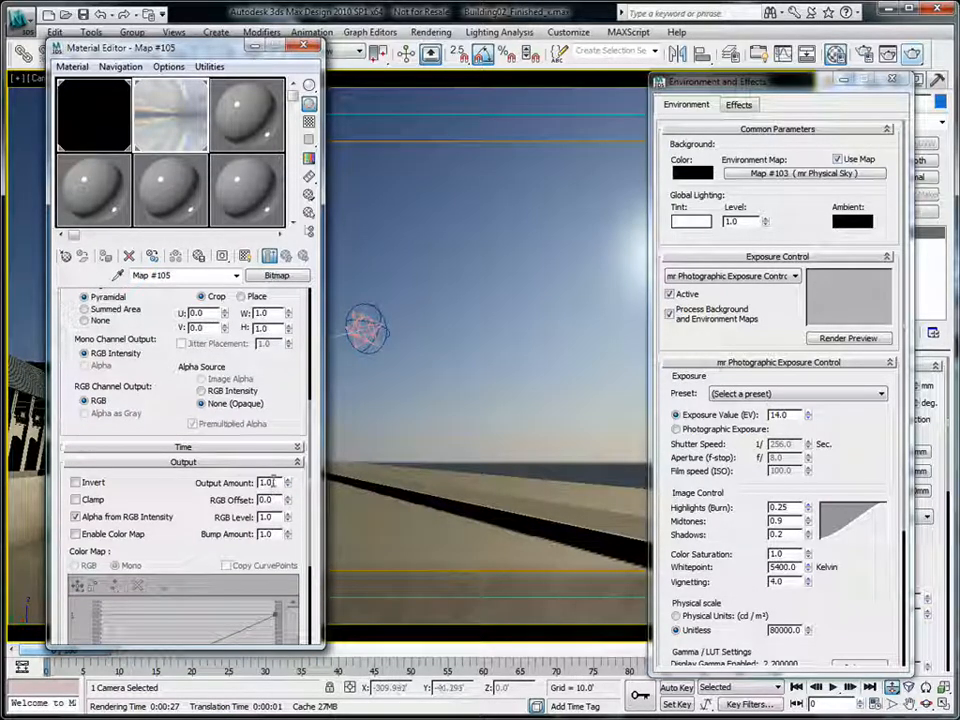
double_click(270, 482)
left_click(88, 108)
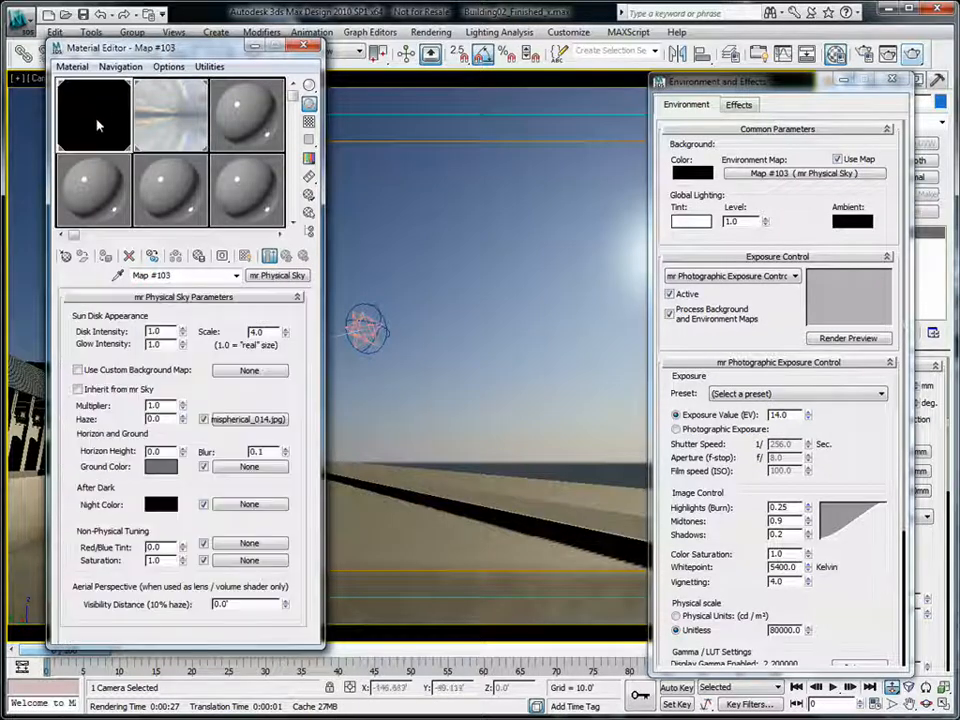
left_click(158, 116)
scroll(226, 420, "down", 5)
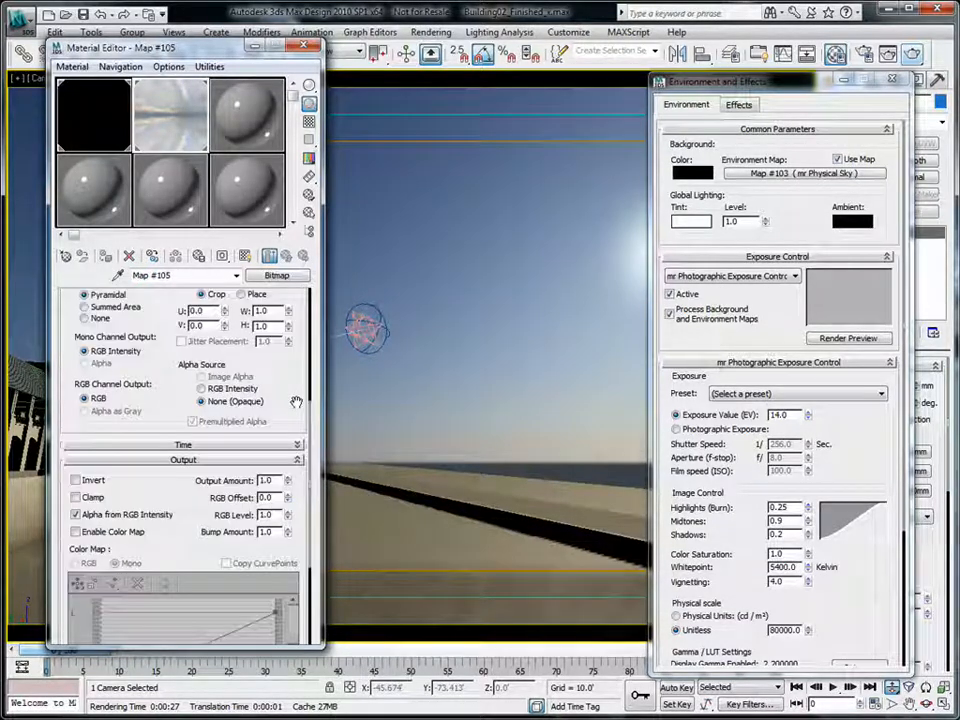
double_click(277, 413)
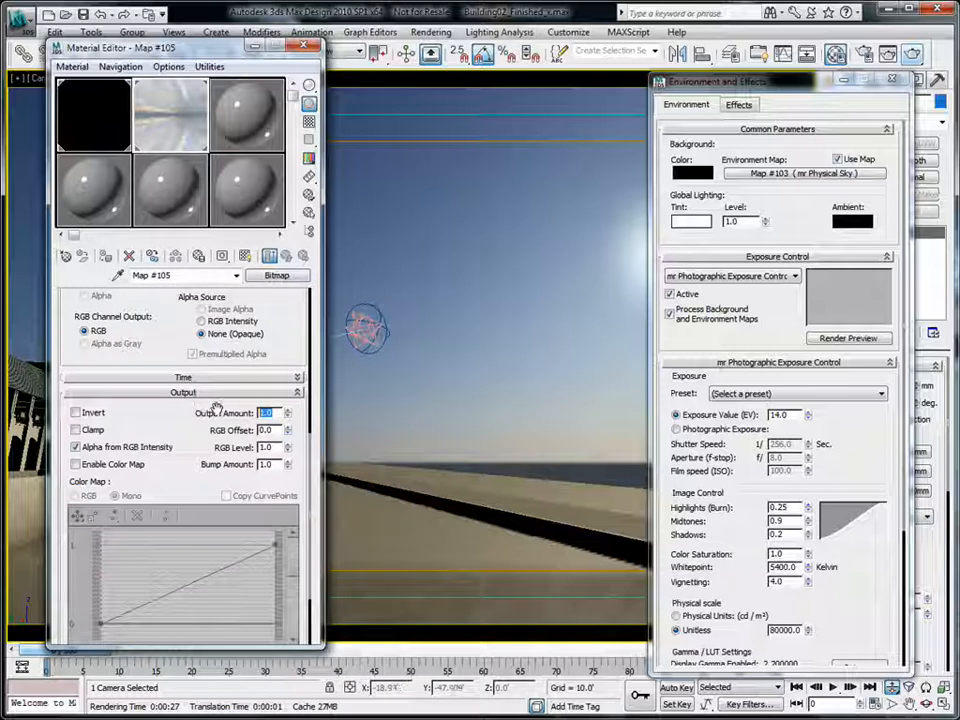
type("10")
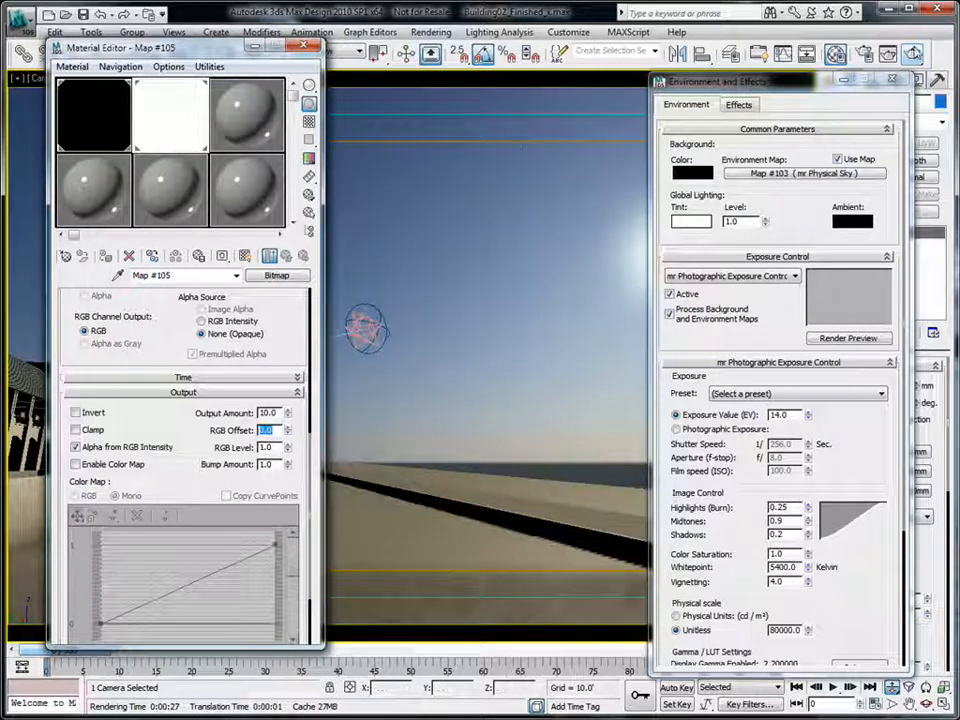
left_click(911, 52)
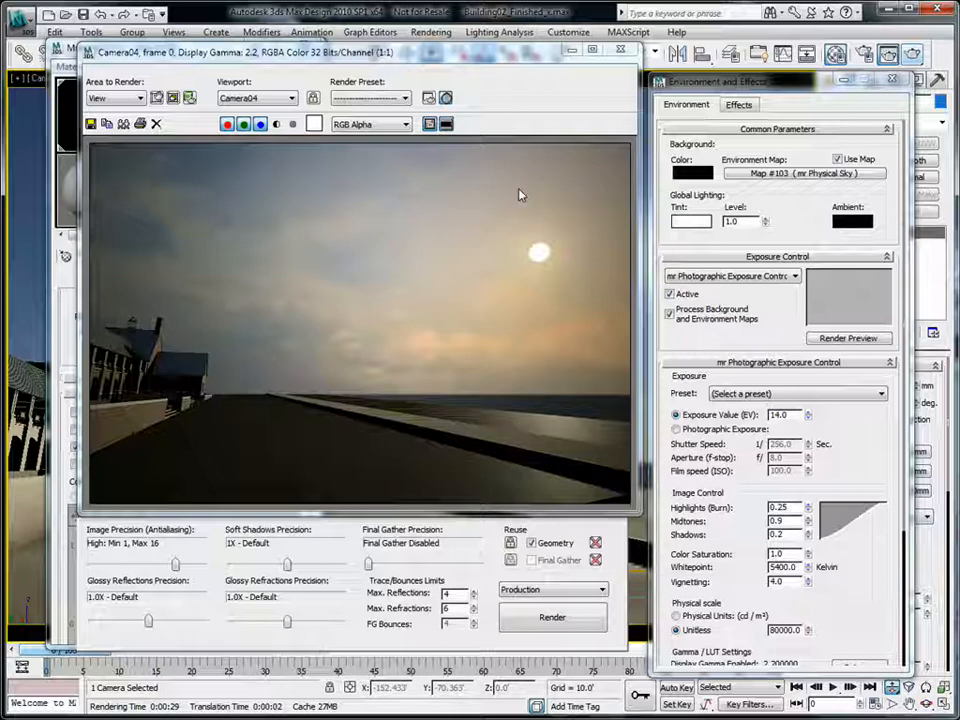
left_click(620, 49)
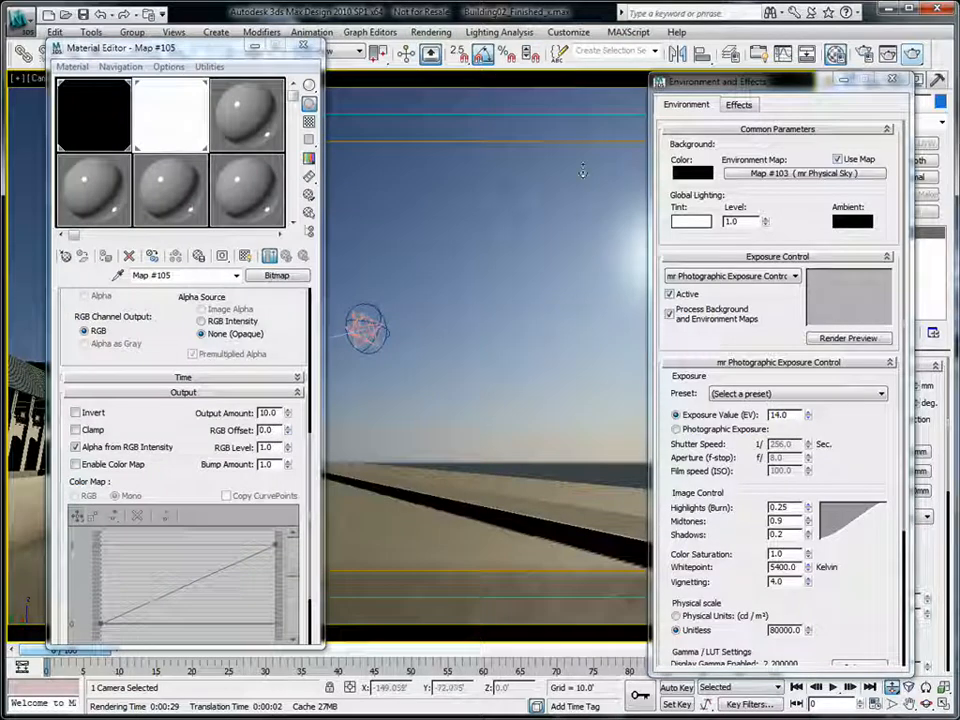
- Cut the mr Physical Sky map from the environment and assign the hemispherical_014.jpg bitmap there as an instance
right_click(822, 178)
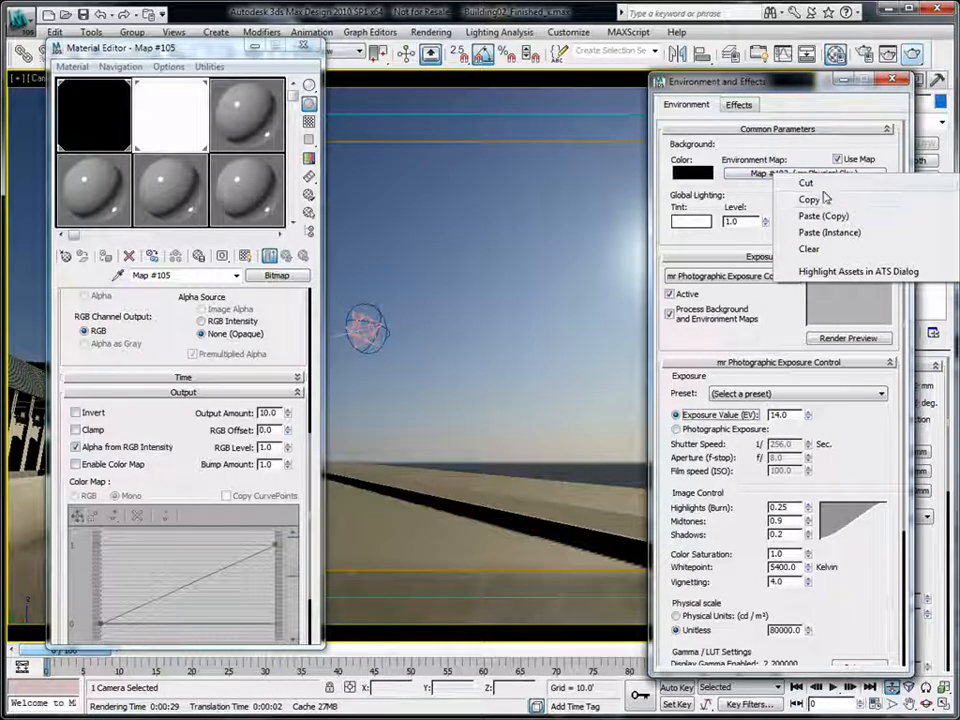
left_click(812, 184)
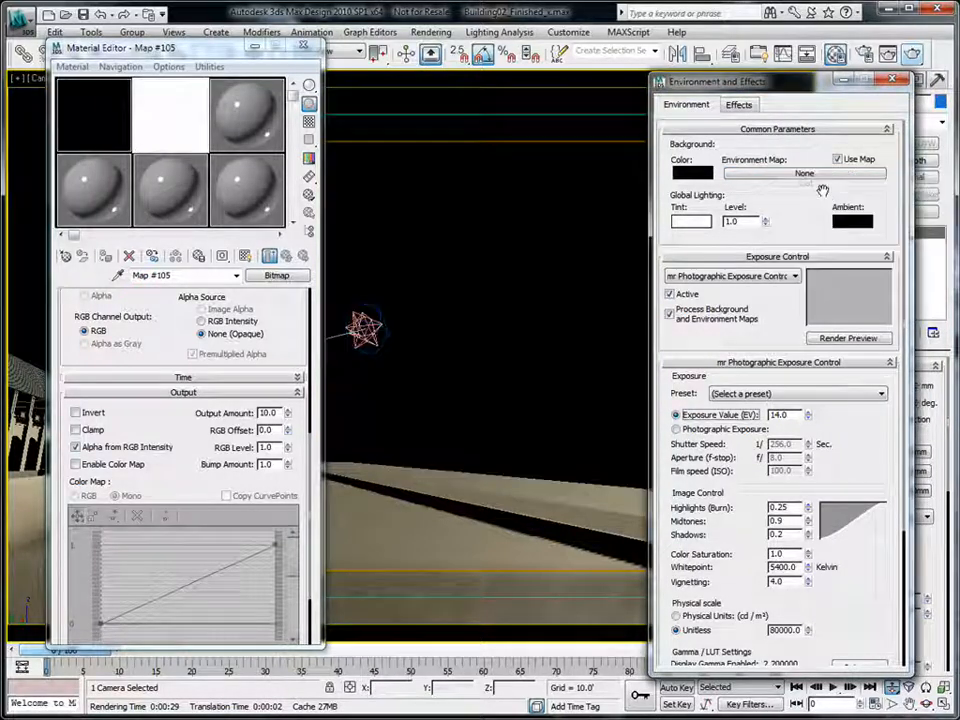
left_click(168, 135)
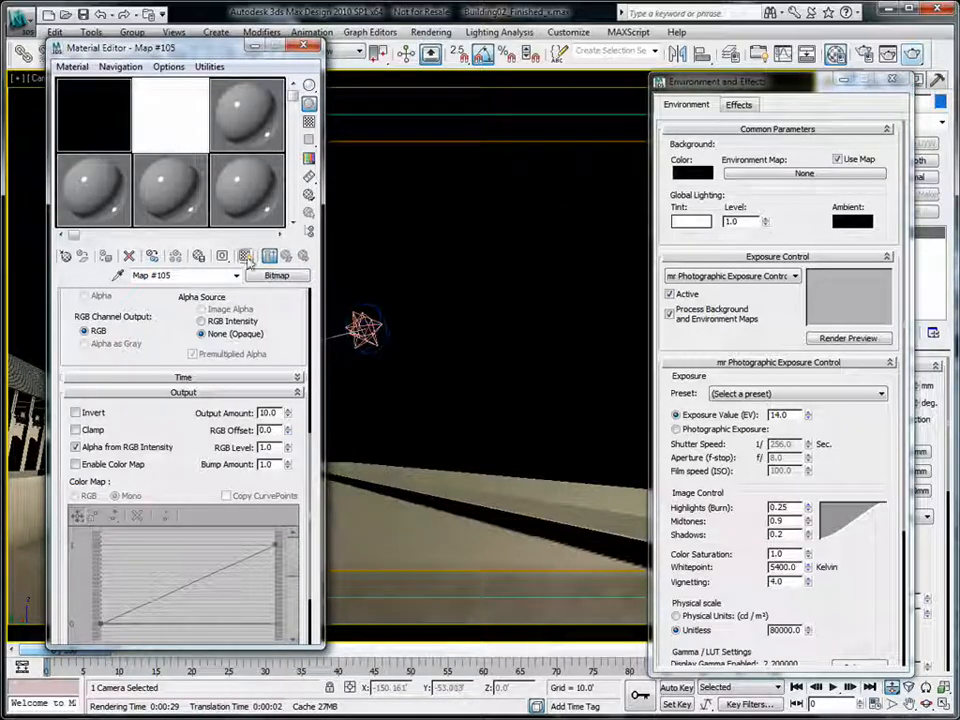
left_click(769, 178)
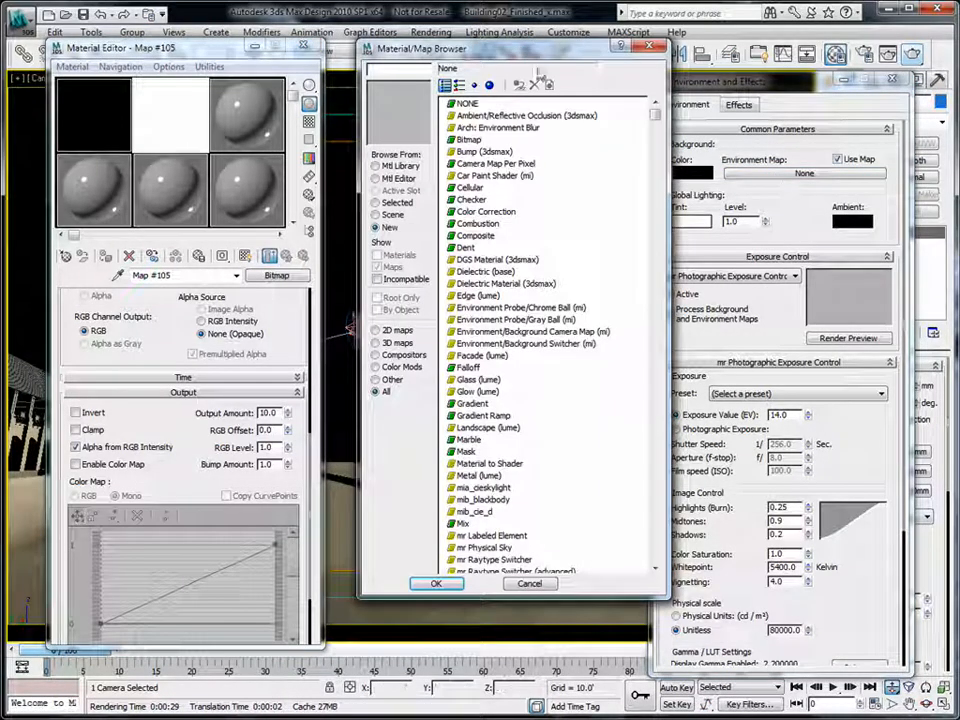
left_click(650, 48)
left_click_drag(246, 140, 775, 175)
left_click(747, 422)
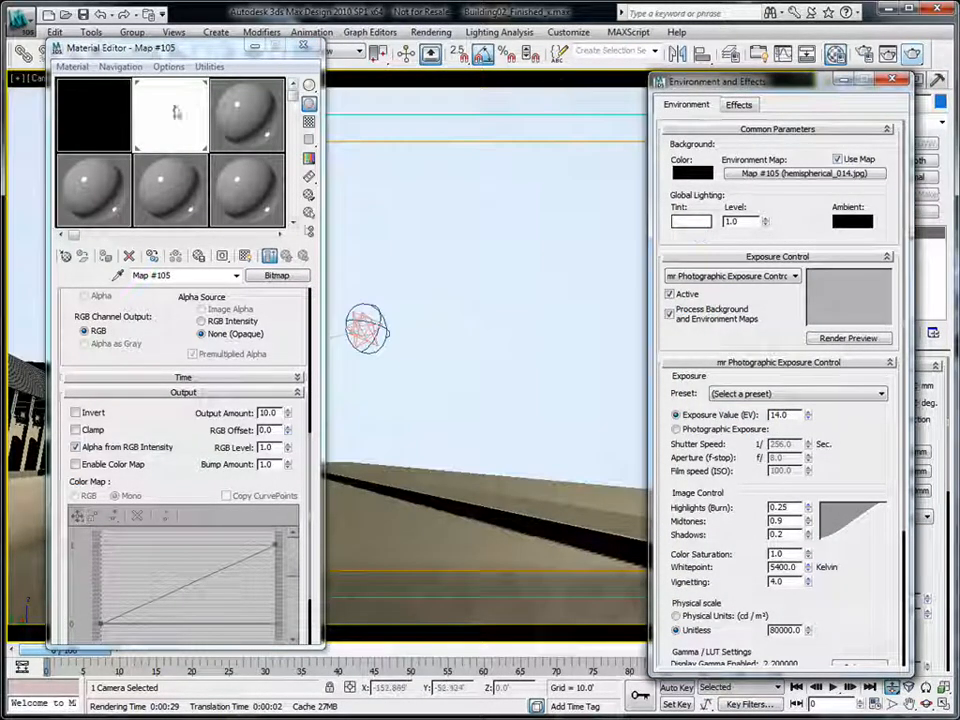
- Set the hemispherical_014.jpg bitmap's Output Amount to 1.0 and render Camera04 to check the environment sky
left_click_drag(276, 414, 228, 412)
type("1")
key("Tab")
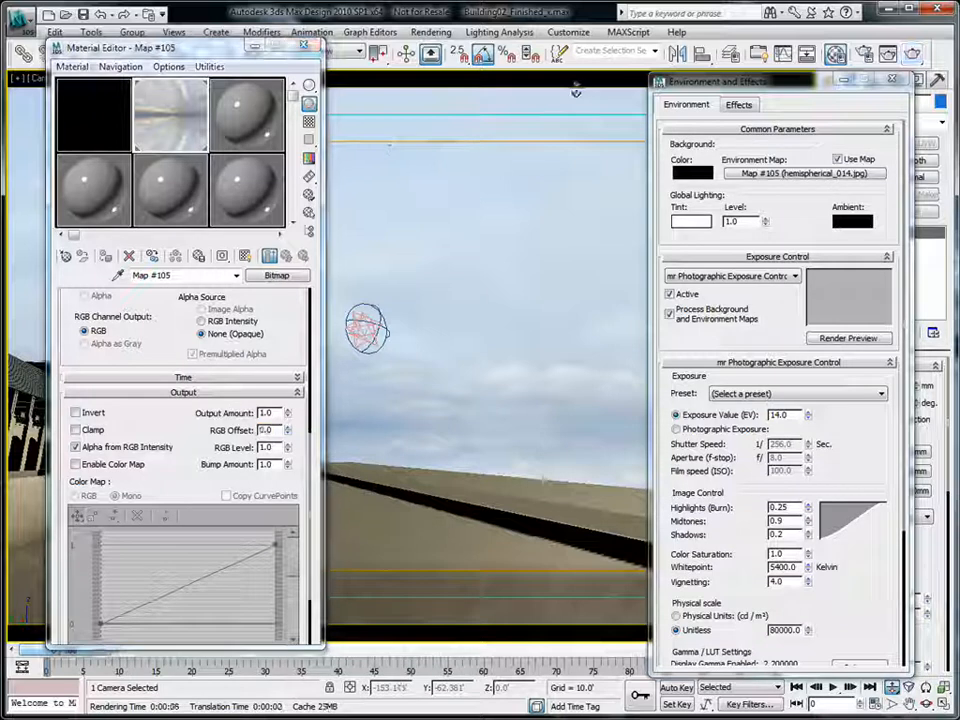
left_click(912, 55)
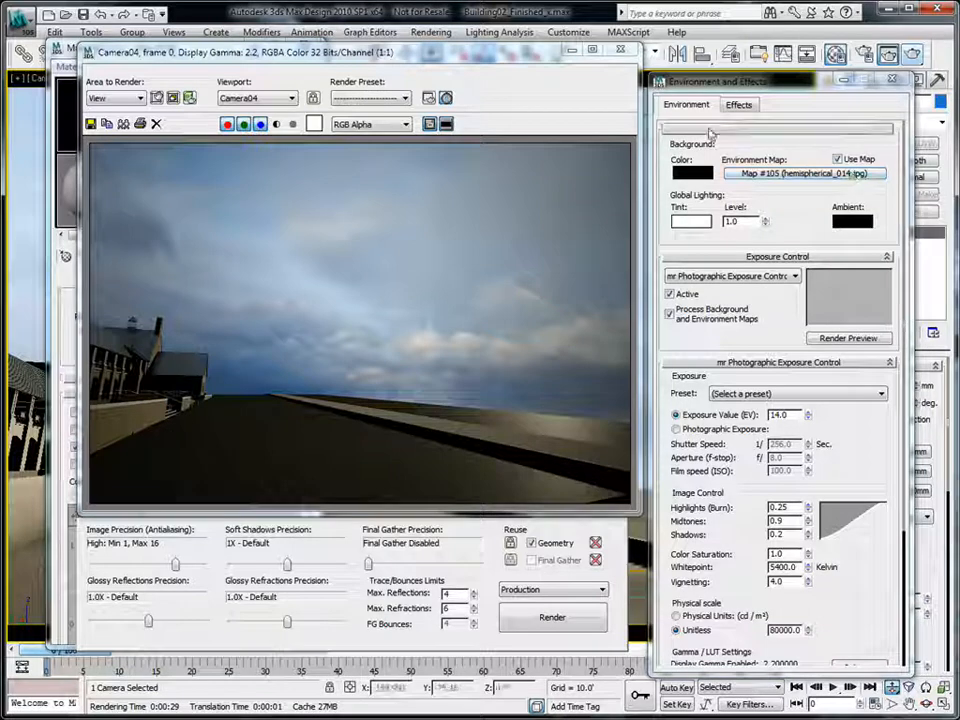
left_click(891, 80)
left_click(621, 53)
left_click(305, 50)
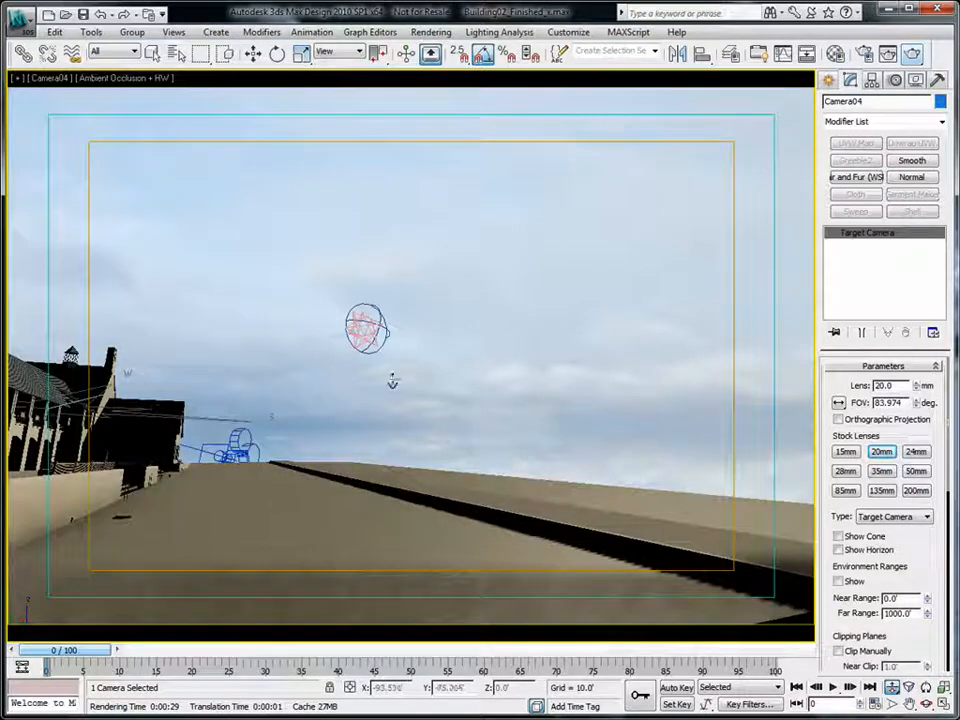
- Try rotating the sky around the scene by setting the hemispherical_014.jpg bitmap's U offset to 0.66
key("m")
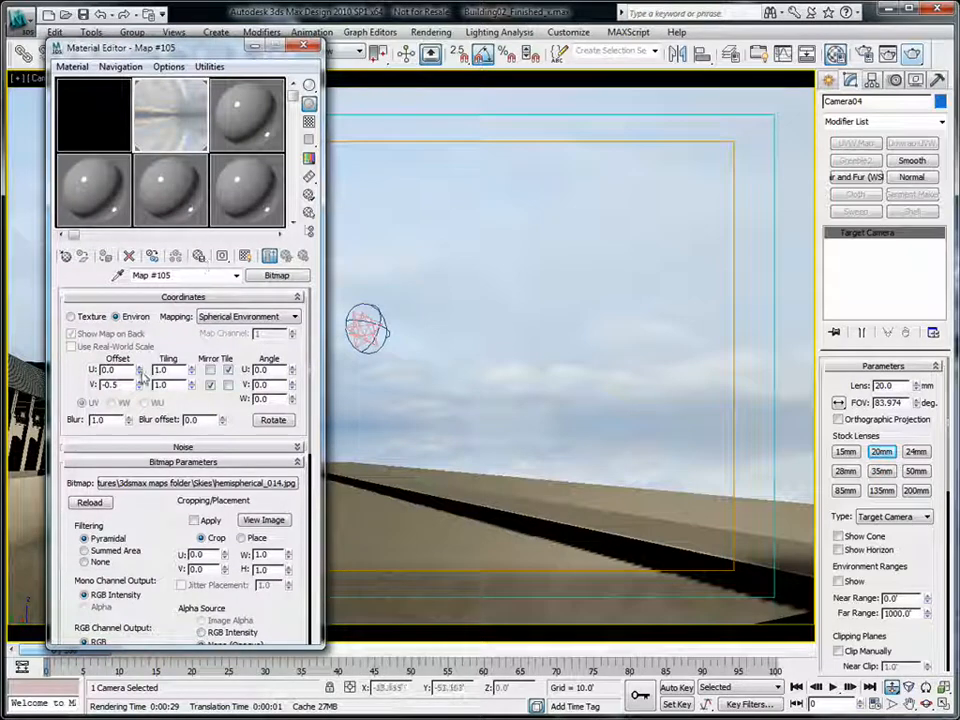
left_click_drag(142, 372, 143, 347)
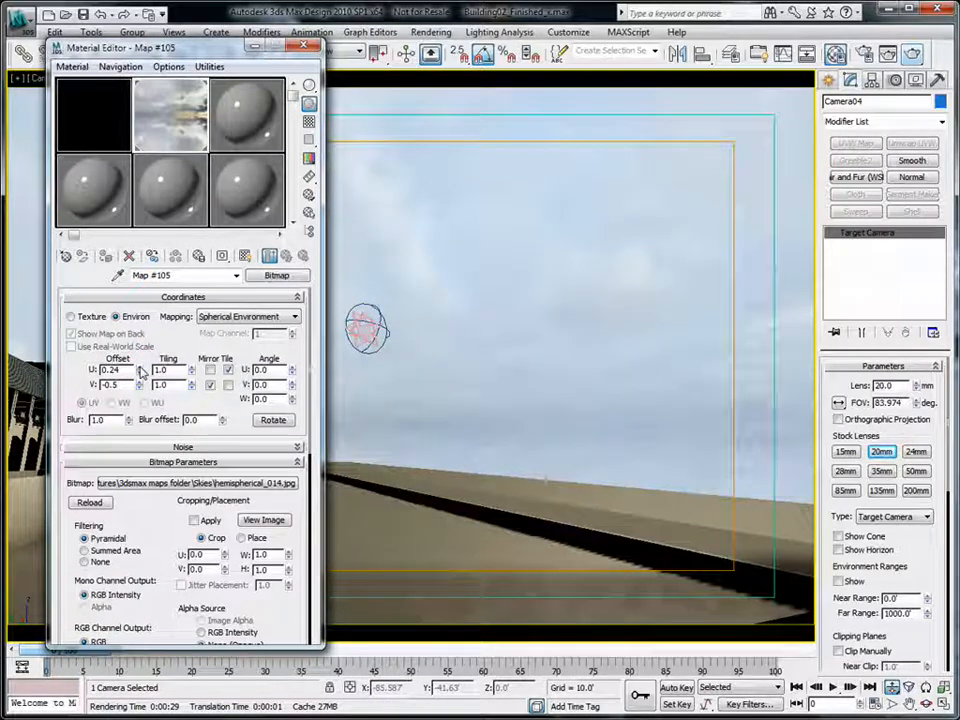
left_click_drag(140, 370, 141, 334)
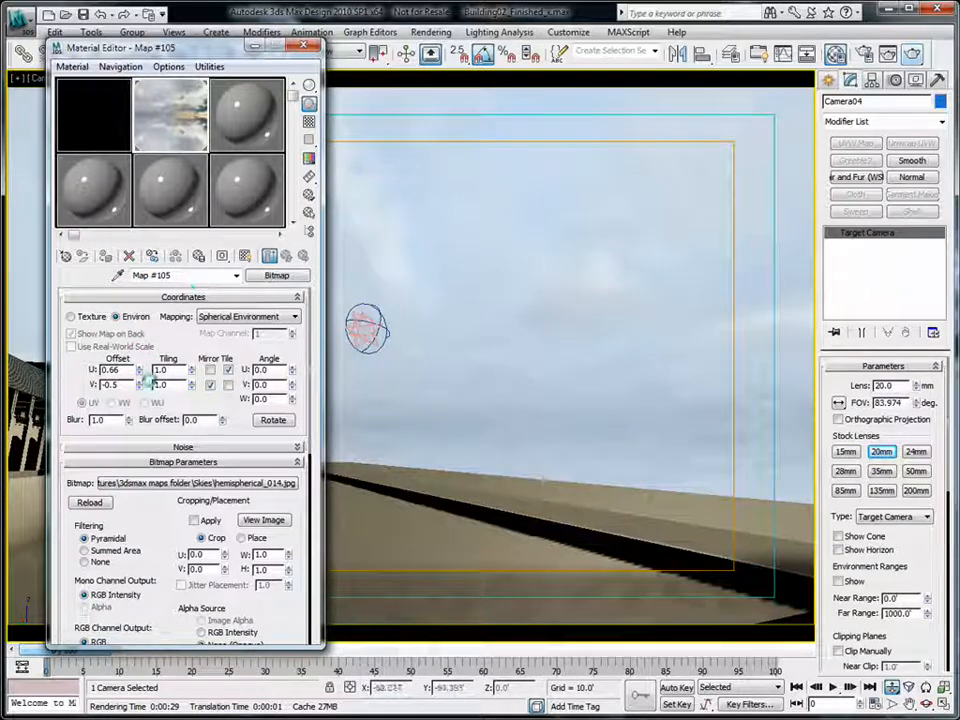
left_click(303, 46)
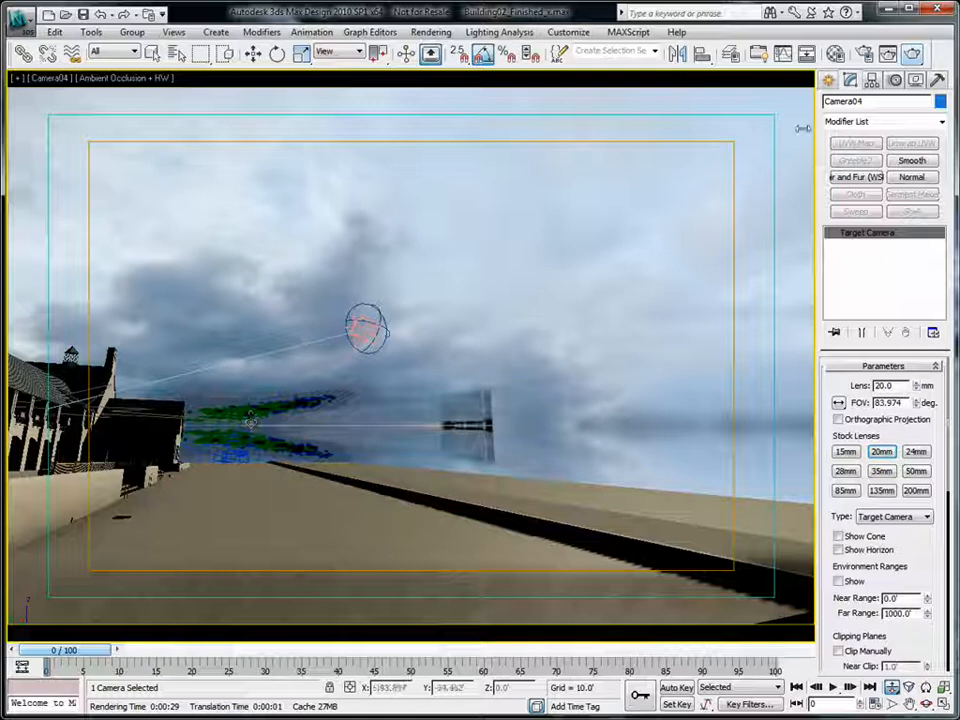
- Reset the sky bitmap's U offset to 0.0 and close the Material Editor
key("m")
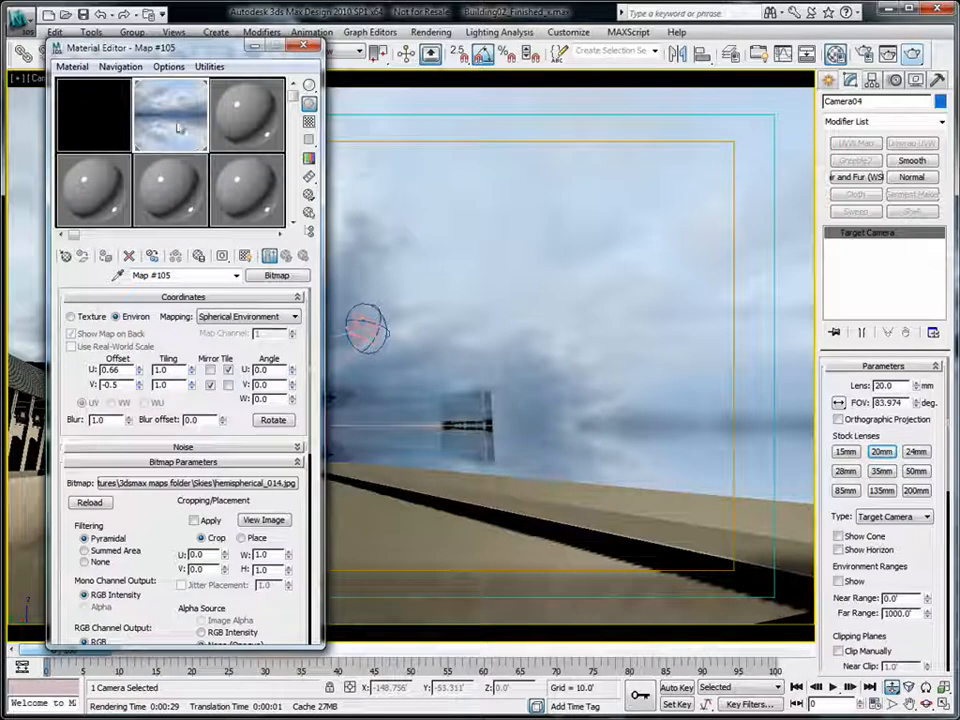
right_click(139, 369)
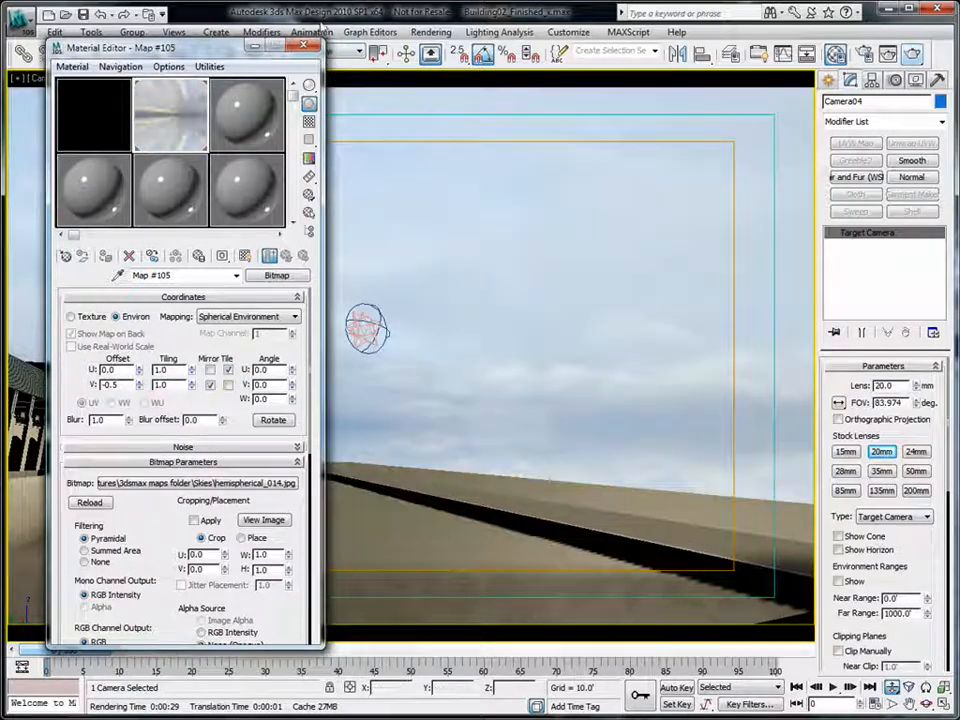
left_click(303, 46)
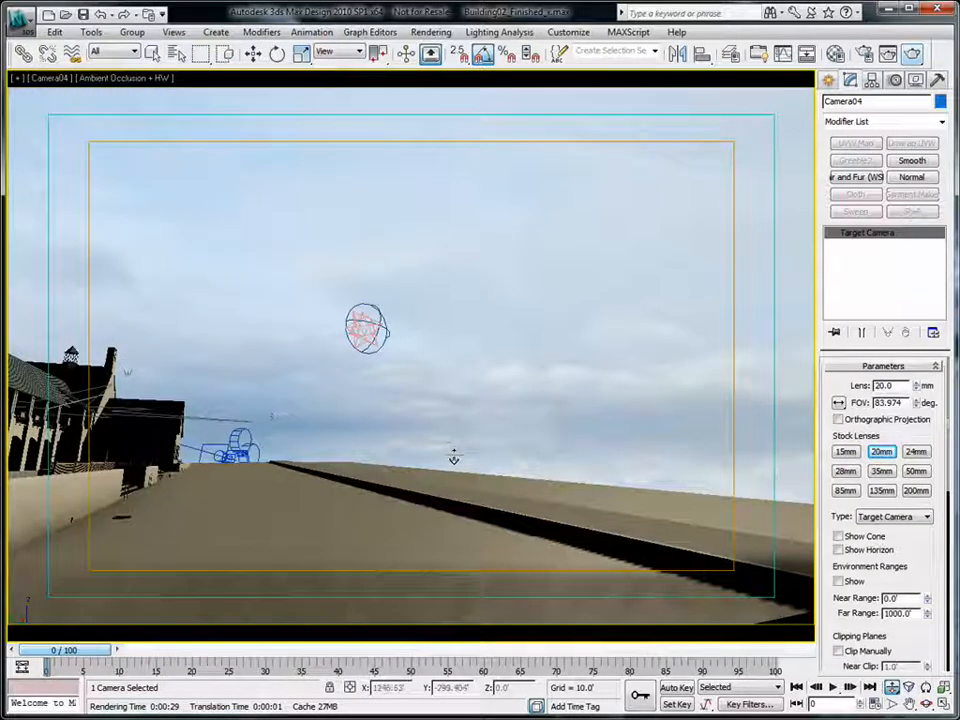